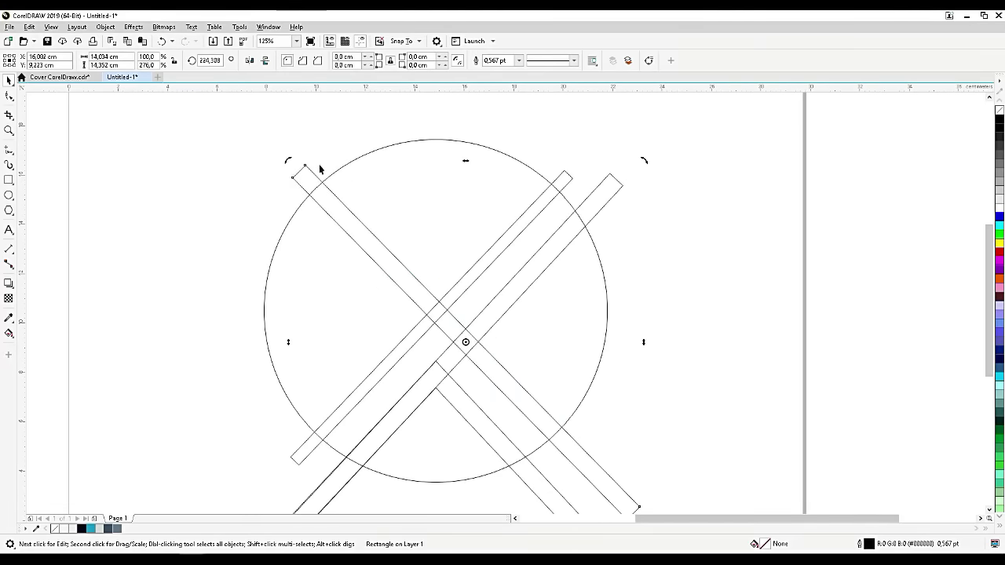
Step: Fit the down-sloping rectangle's upper end against the long diagonal bar, converting it to curves so its corner nodes meet the bar's edge
left_click_drag(288, 159, 510, 295)
left_click(347, 222)
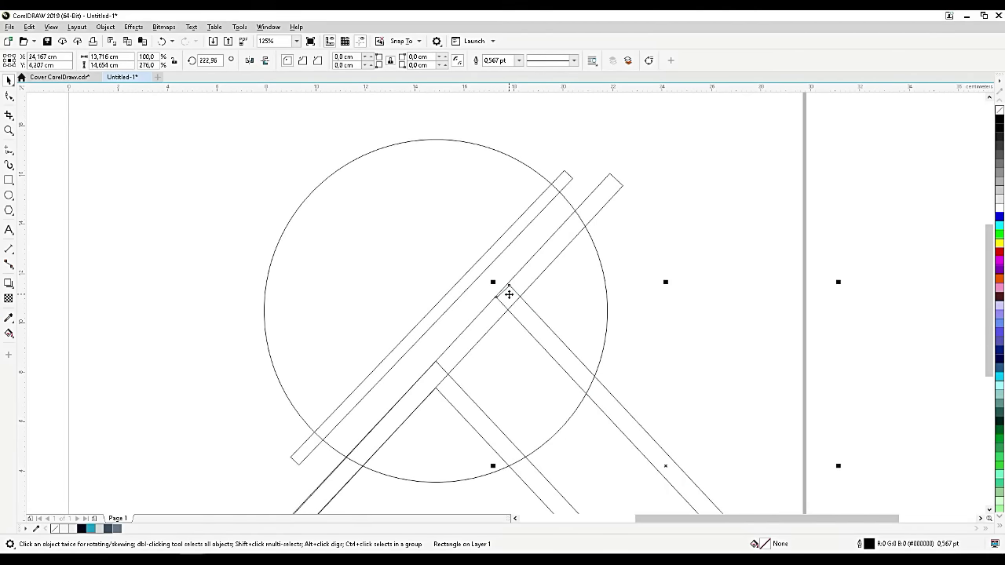
scroll(510, 294, "up", 5)
key("ctrl+q")
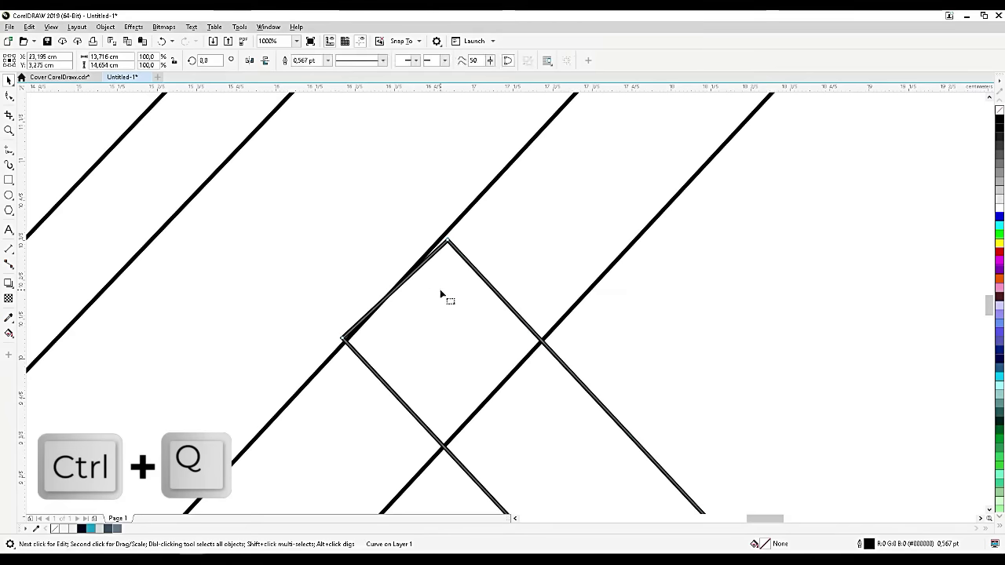
key("F10")
left_click(344, 339)
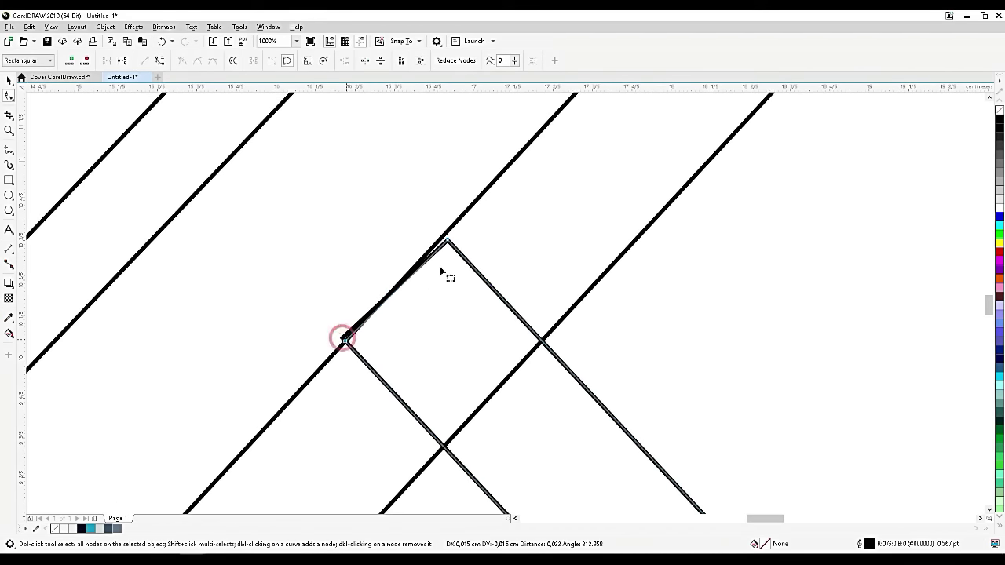
left_click(447, 241)
scroll(451, 240, "down", 8)
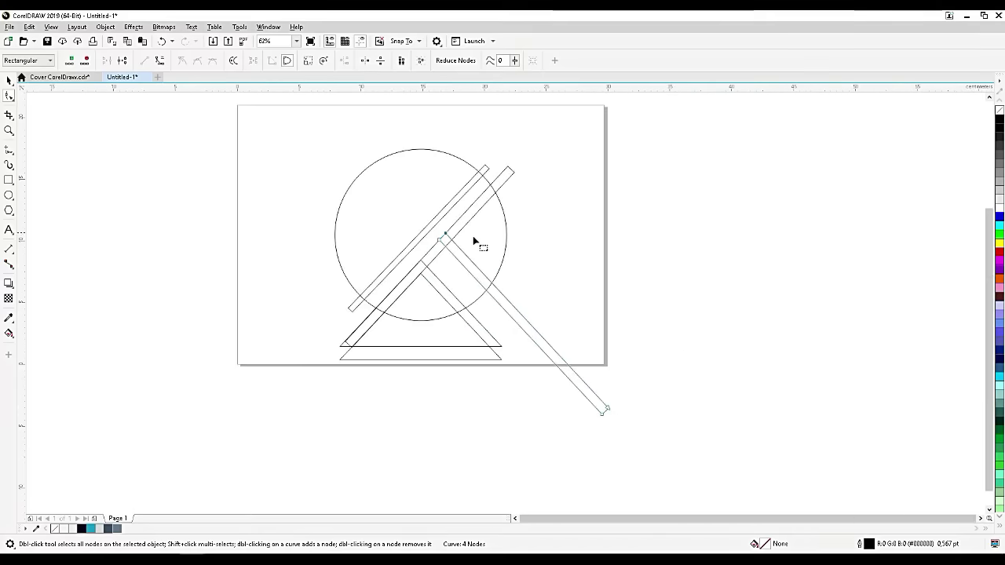
Step: Duplicate the long diagonal bar, rotate the copy to about 319.25° and place it up-left of the narrow diagonal bar
left_click(8, 80)
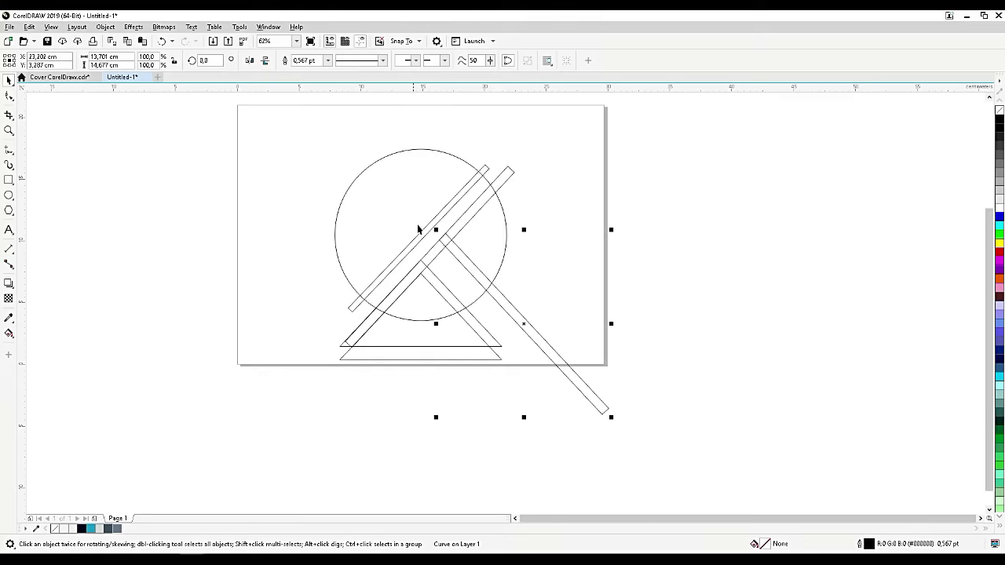
left_click(474, 208)
key("ctrl+c")
key("ctrl+v")
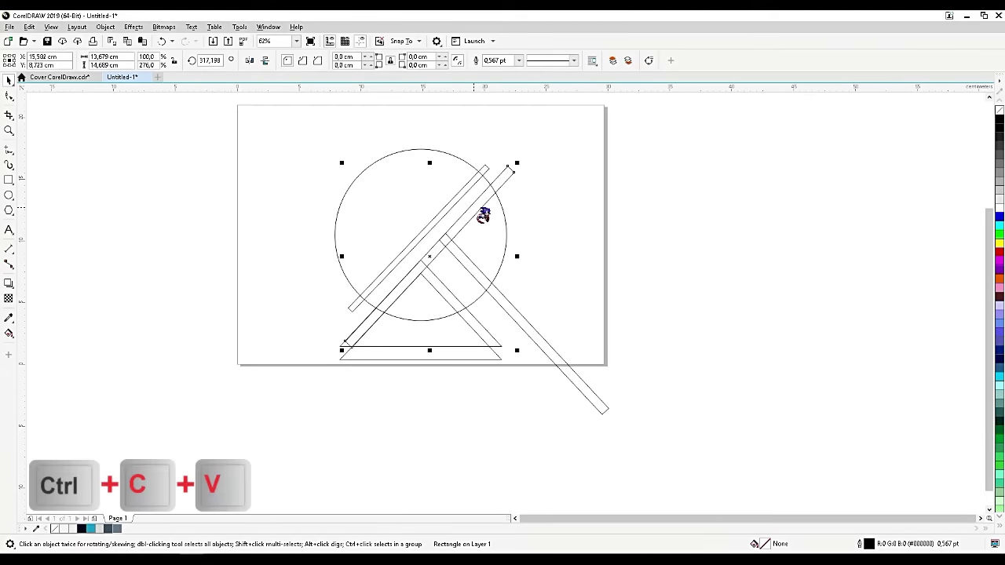
left_click_drag(474, 208, 397, 227)
scroll(405, 216, "up", 1)
left_click(438, 193)
left_click_drag(491, 136, 460, 171)
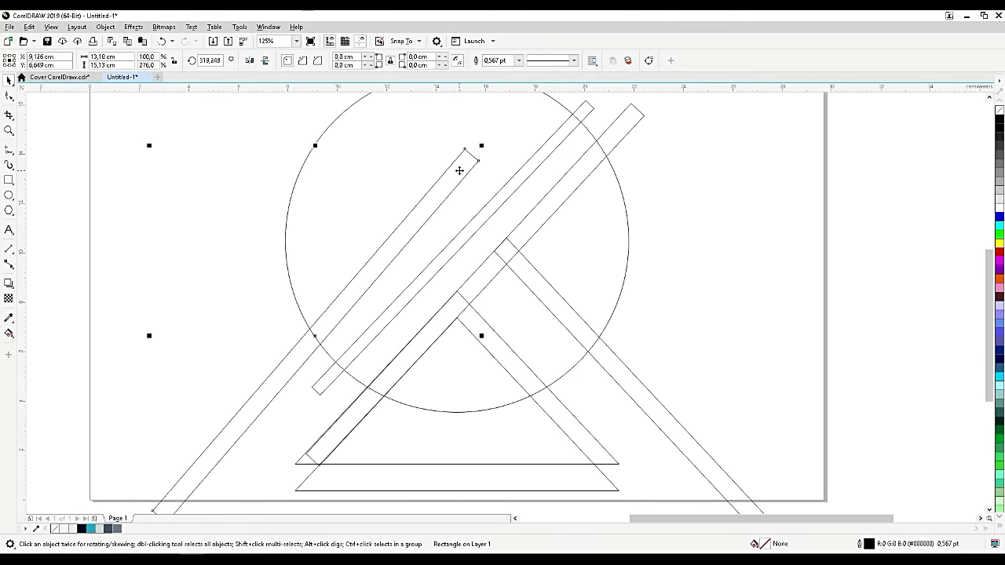
scroll(507, 180, "down", 1)
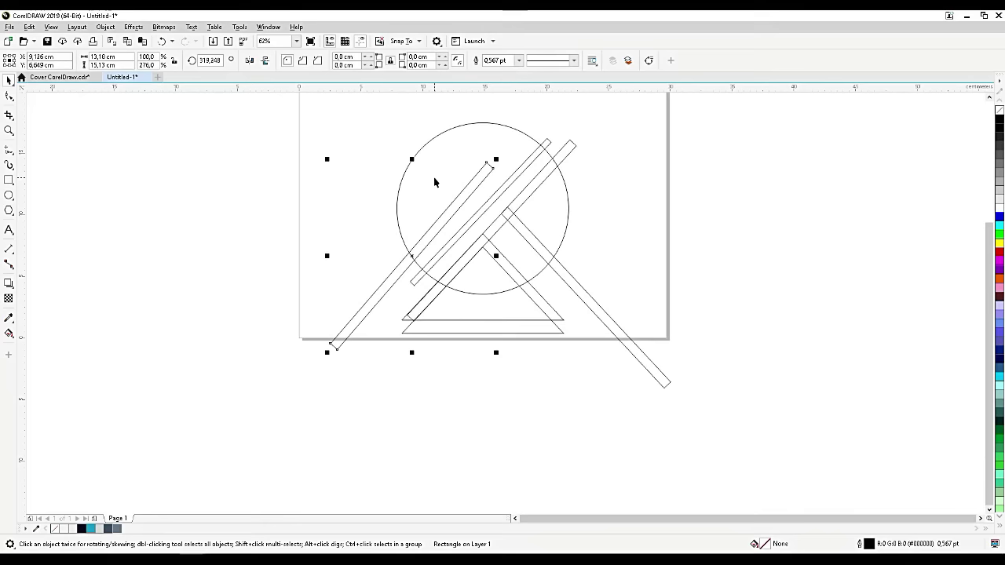
scroll(442, 187, "up", 1)
mouse_move(503, 164)
left_mouse_down()
mouse_move(495, 186)
mouse_move(496, 175)
left_mouse_up()
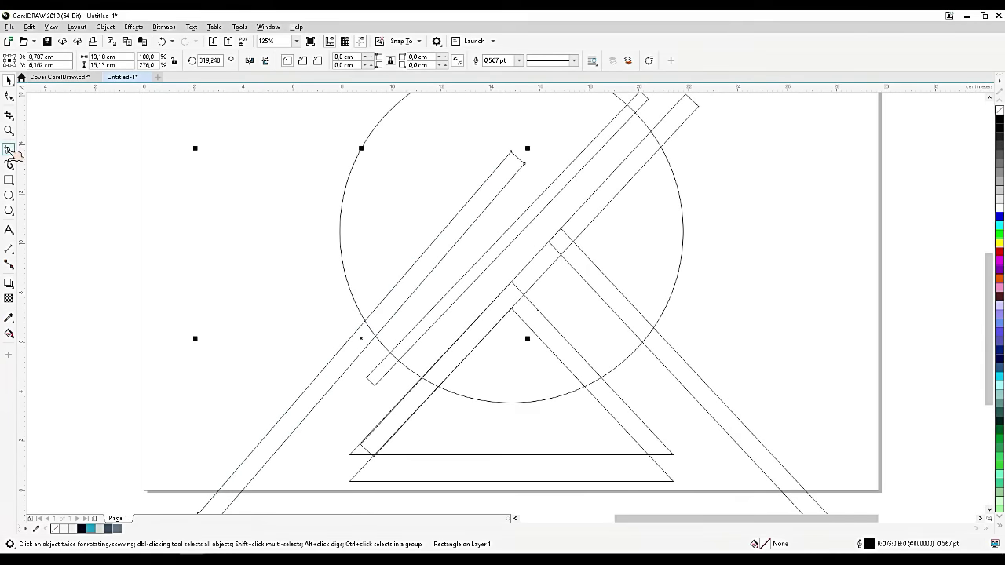
Step: Draw an open seven-node straight-line path with the Pen tool, from outside the circle's left edge to the copied bar's tip and back out
left_click(10, 152)
left_click(59, 184)
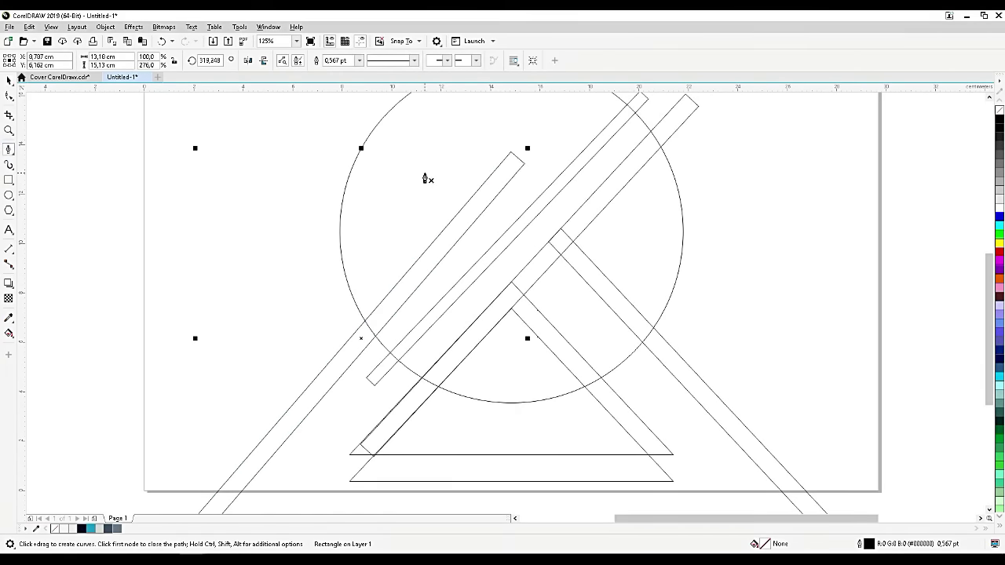
left_click(308, 208)
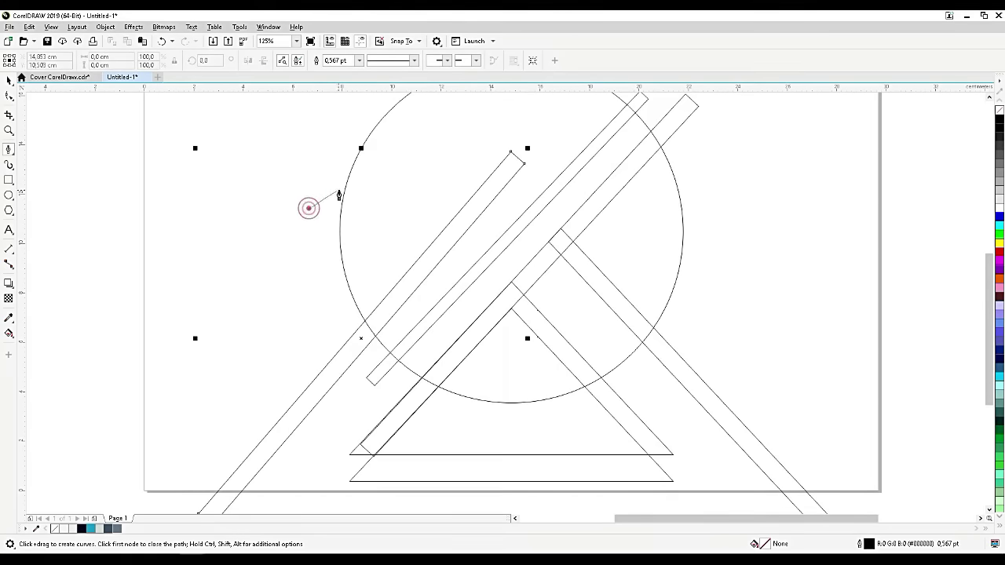
left_click(345, 189)
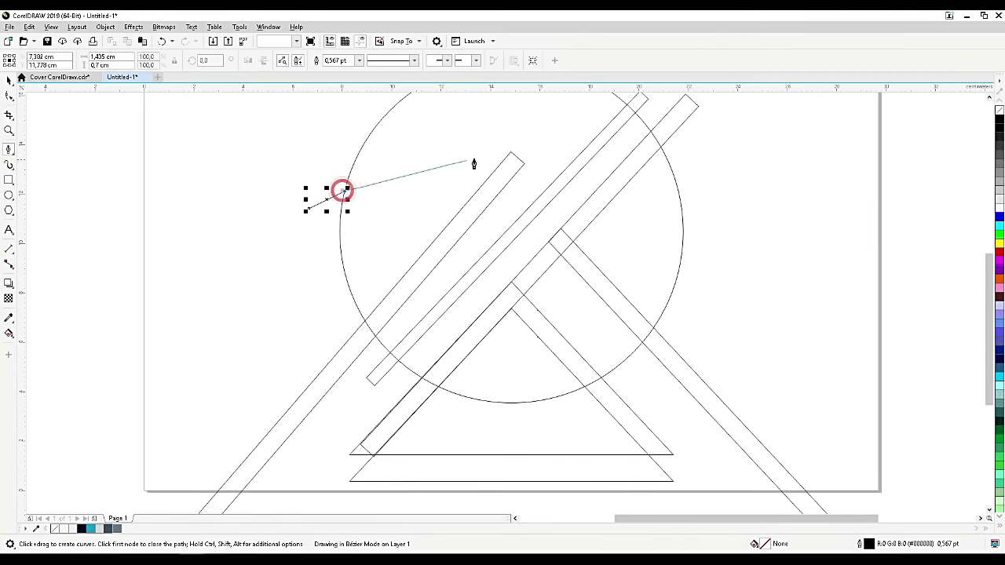
left_click(502, 163)
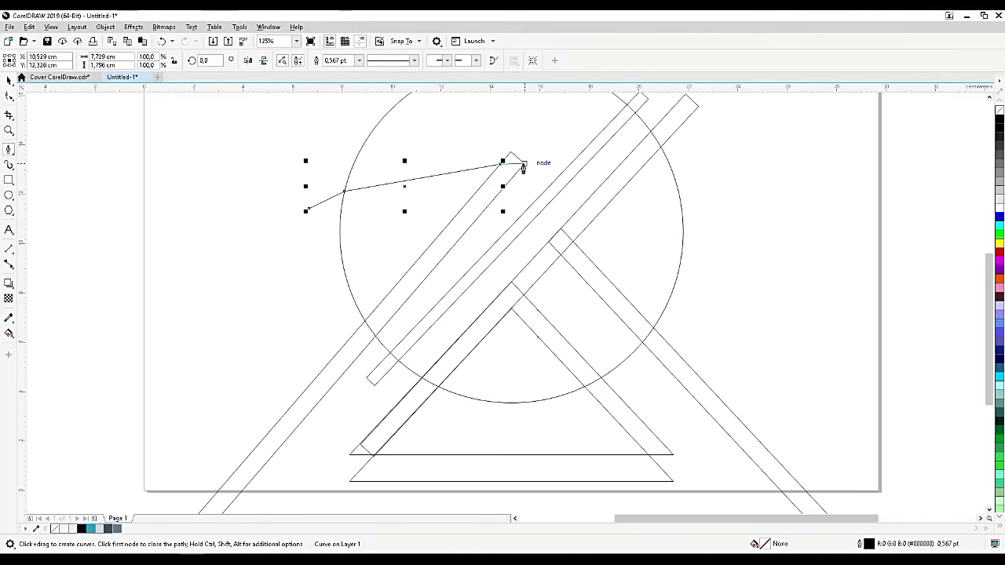
left_click(524, 161)
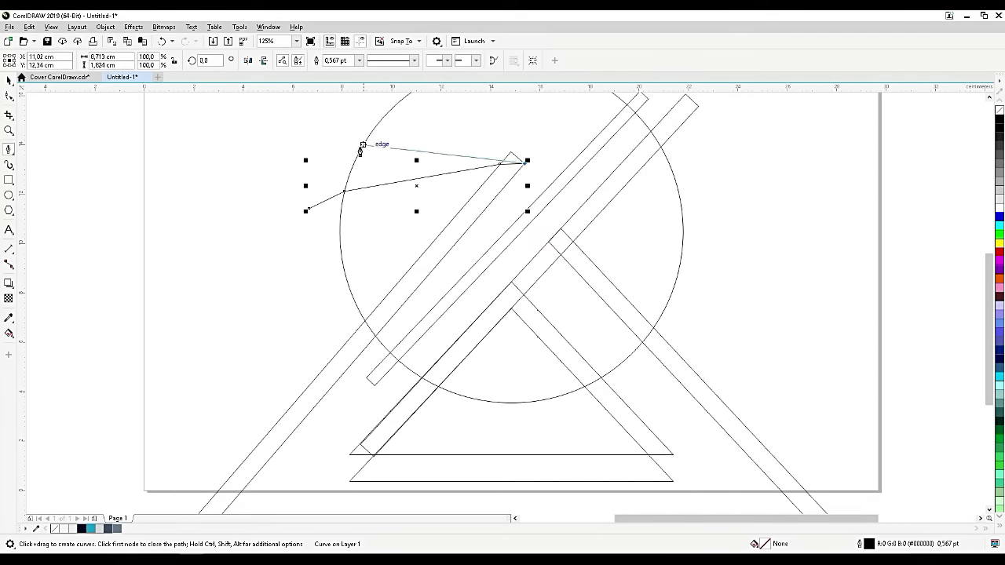
left_click(351, 169)
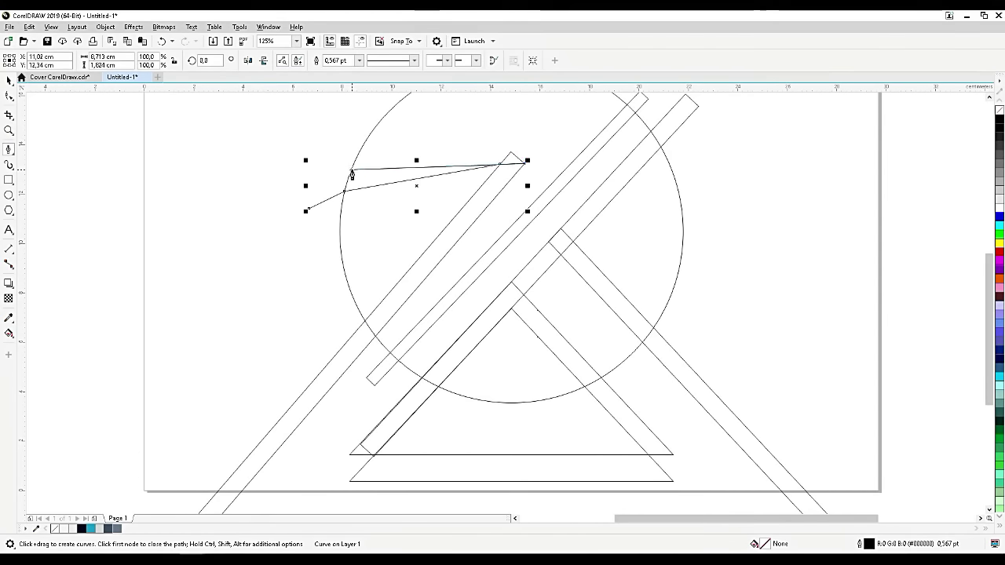
left_click(284, 177)
scroll(480, 123, "up", 2)
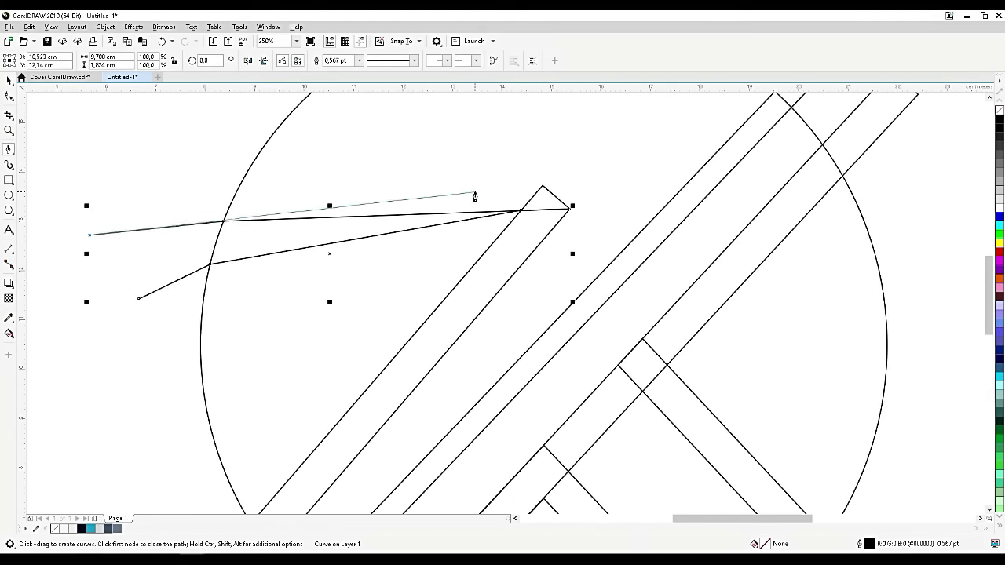
left_click(195, 118)
left_click(195, 117)
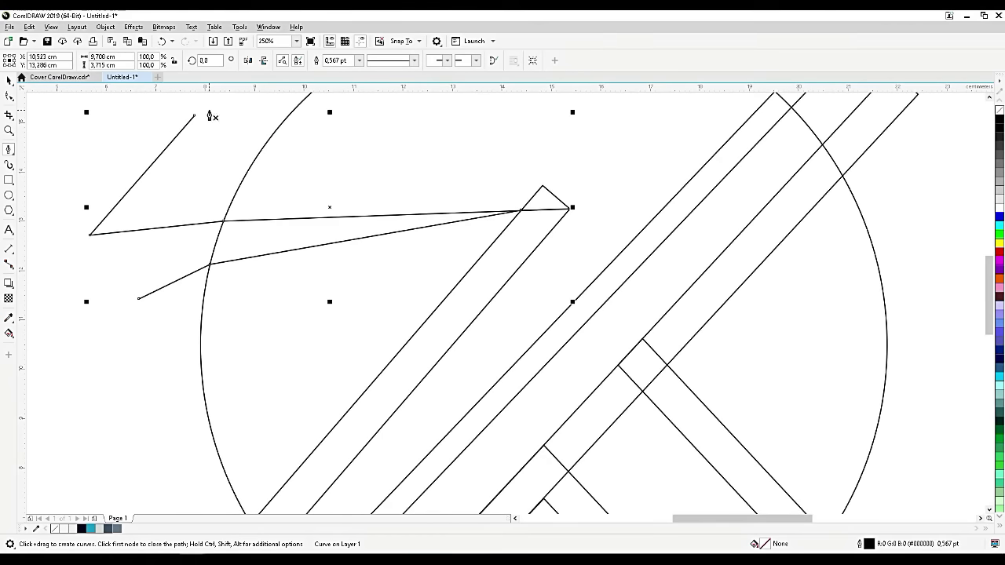
Step: Convert the path's upper long segment to a curve and bend it upward into an arc
left_click(10, 96)
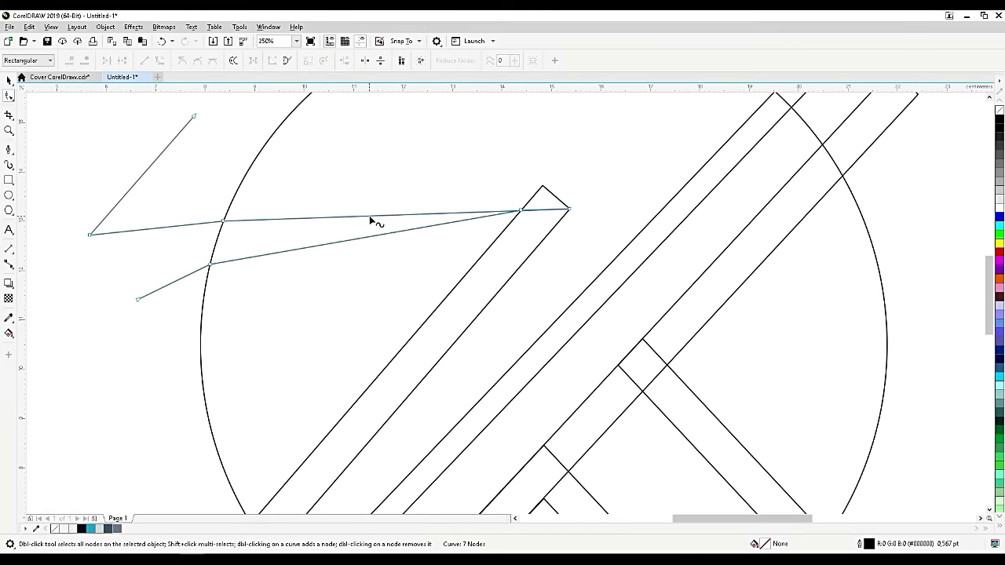
left_click(370, 216)
left_click(160, 61)
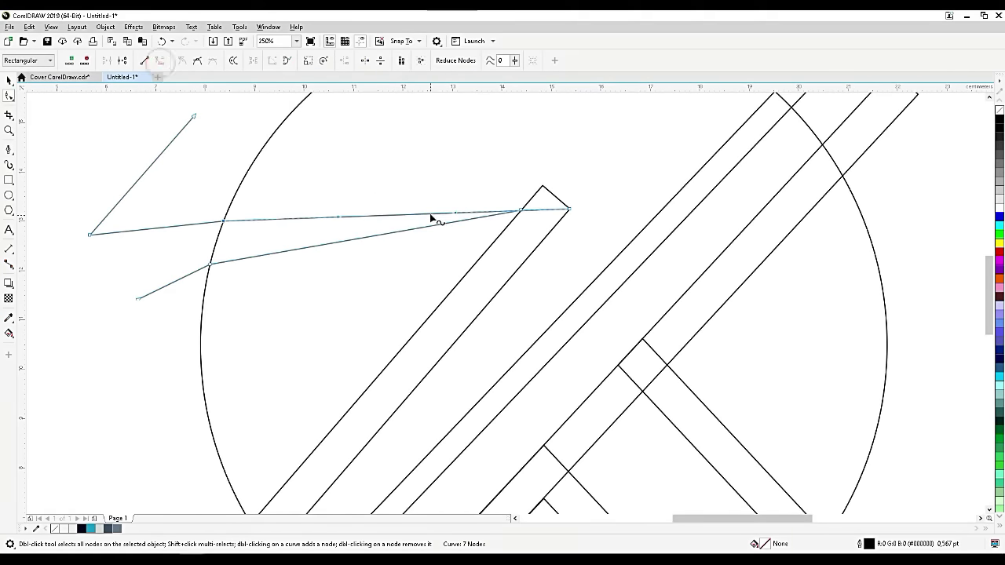
left_click_drag(433, 218, 433, 172)
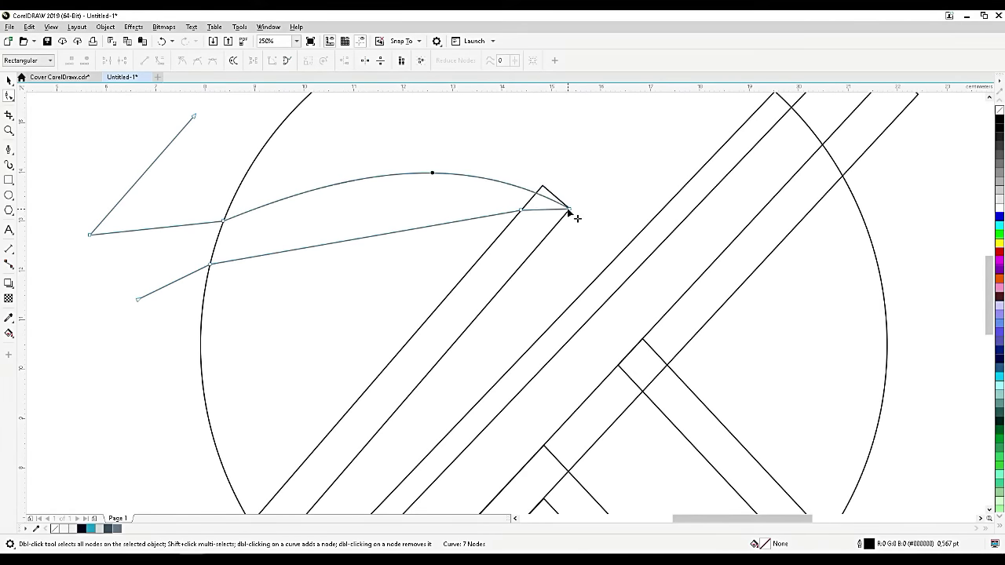
Step: Convert the copied bar to curves and pull its outer top corner and the path's tip node to the same point further up-right
left_click_drag(571, 211, 593, 196)
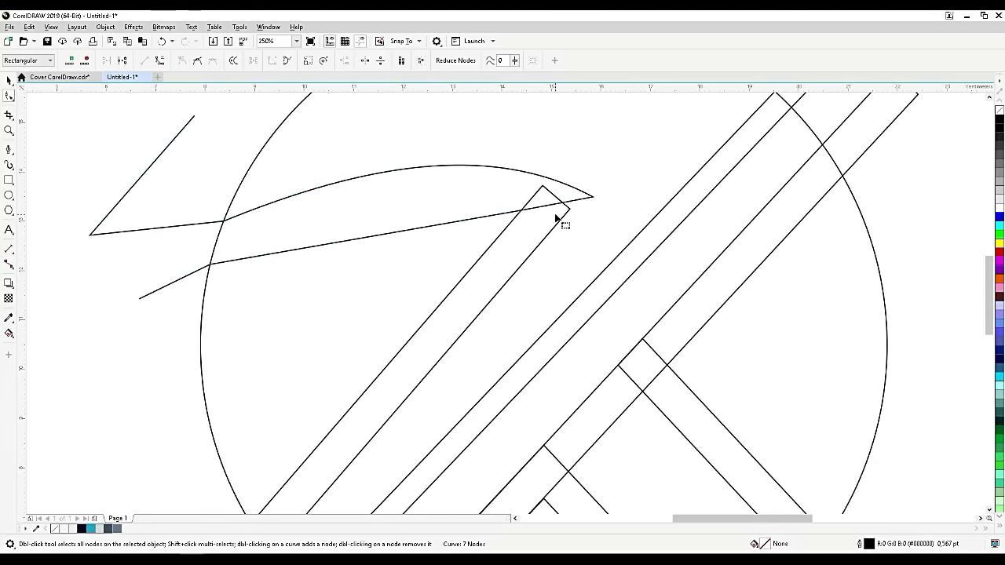
left_click(555, 215)
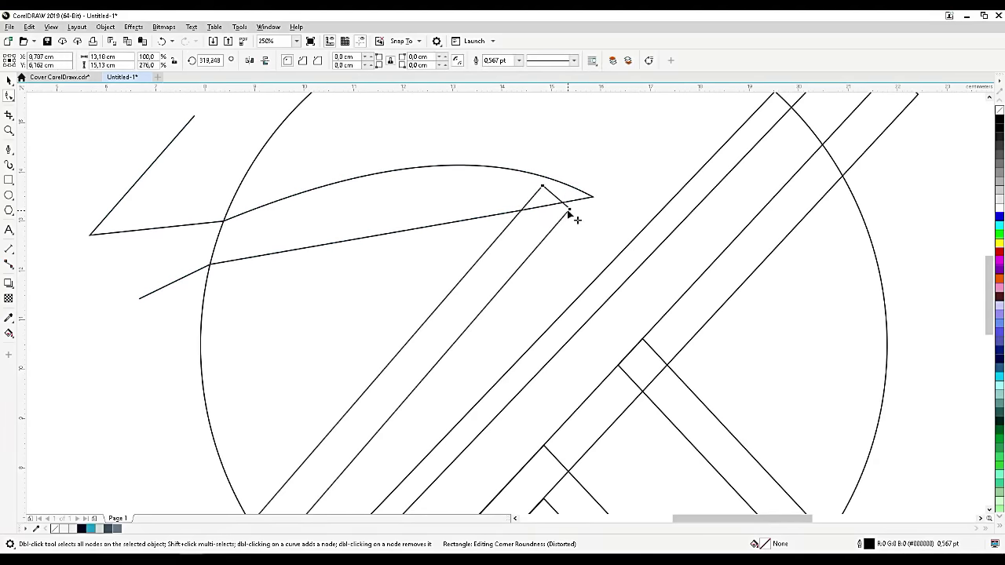
key("ctrl+q")
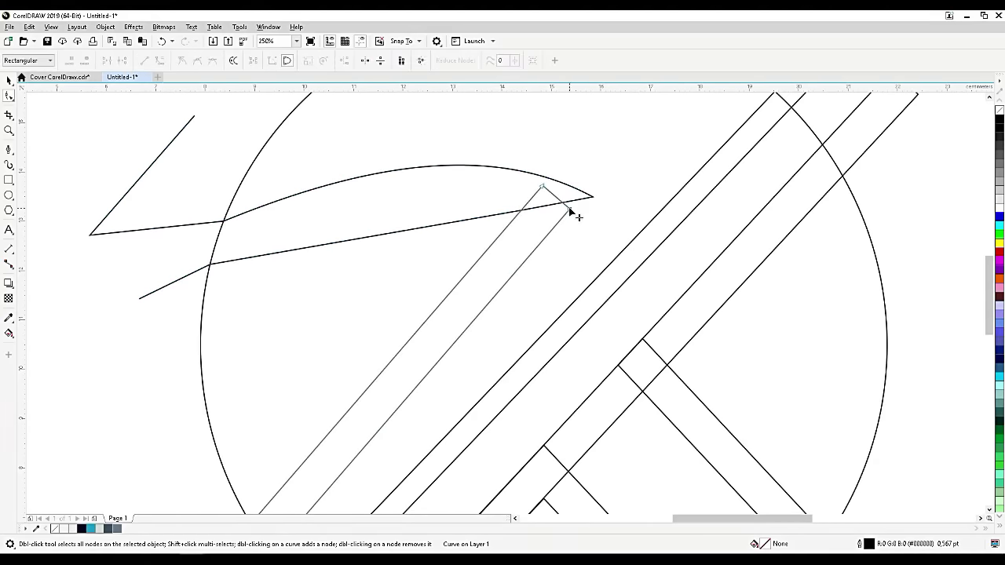
left_click_drag(571, 211, 597, 178)
left_click(594, 197)
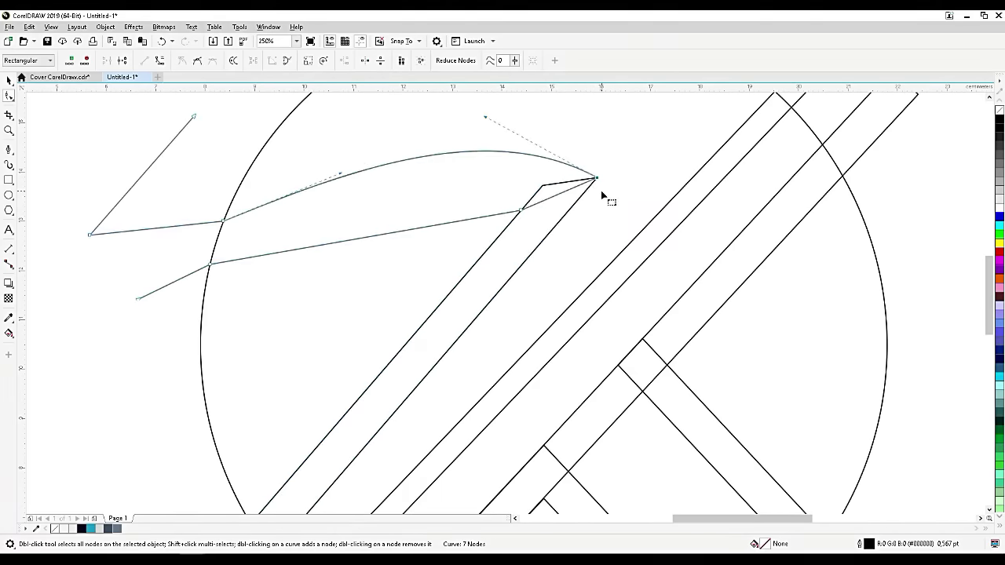
Step: Move the path's lower inner node along the copied bar's edge and curve the lower long segment upward to follow the upper arc
left_click_drag(523, 212, 531, 201)
left_click(422, 222)
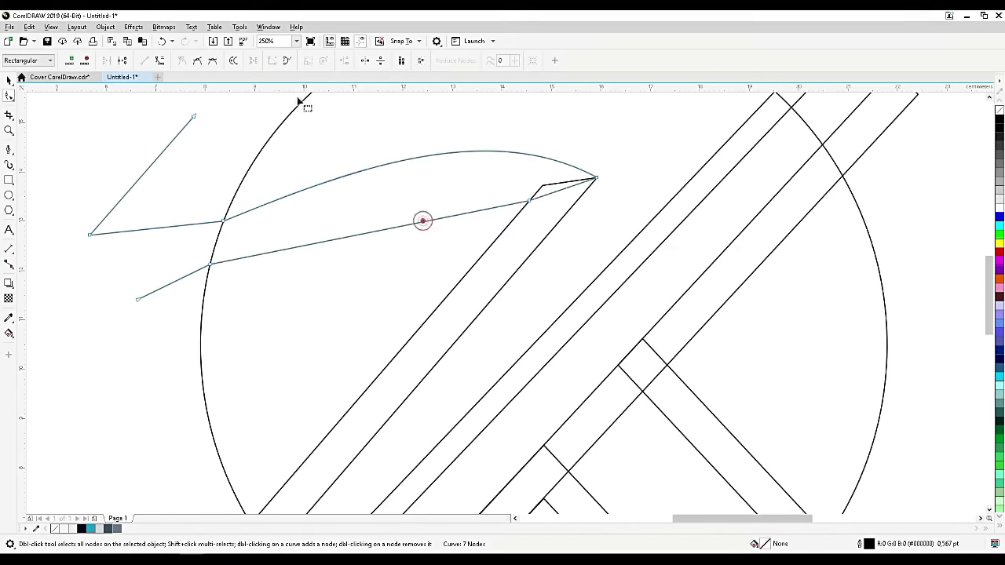
left_click(161, 60)
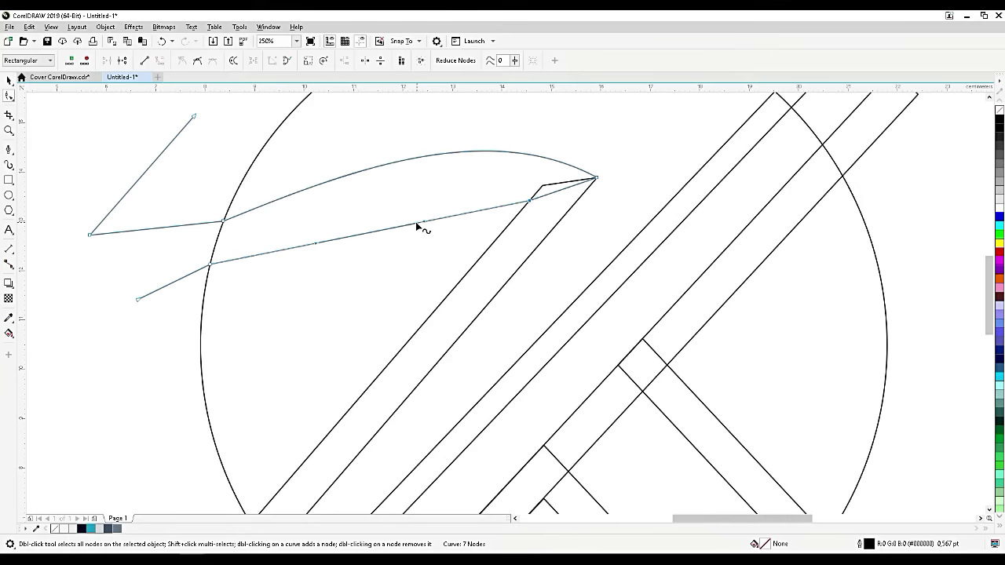
left_click_drag(417, 225, 424, 198)
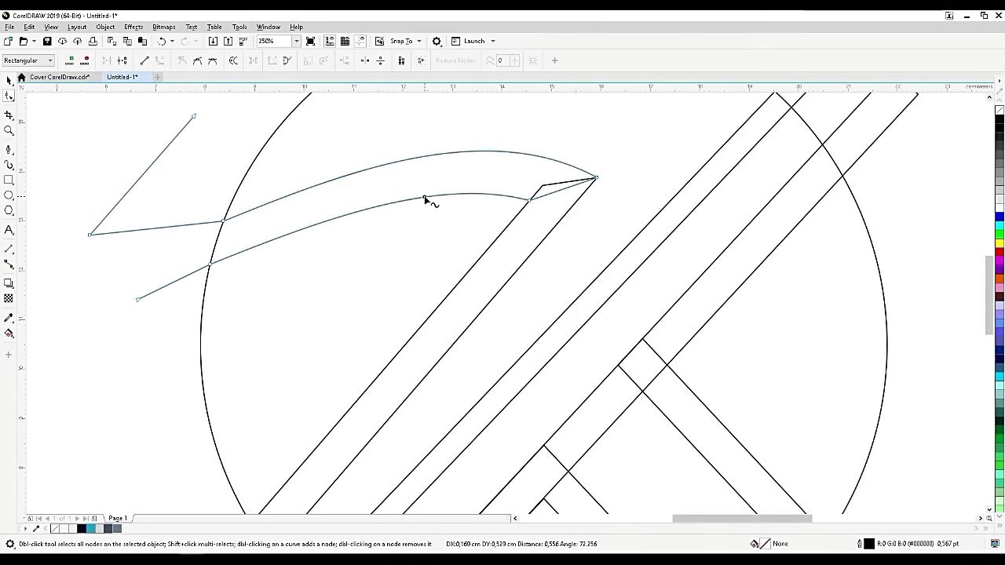
left_click(424, 198)
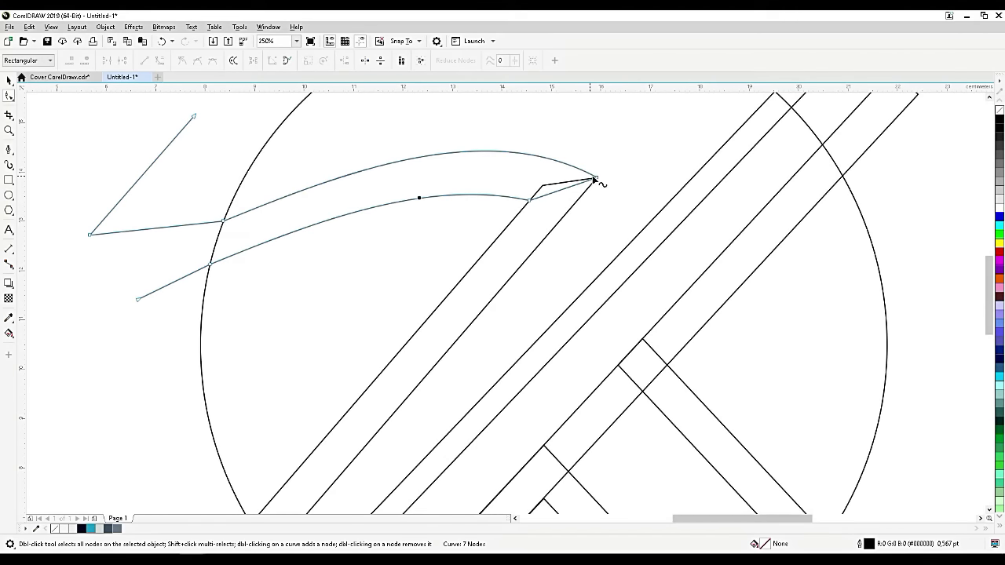
Step: Refine the upper arc's bend by adjusting the control handles at its tip and circle ends
left_click_drag(597, 179, 455, 127)
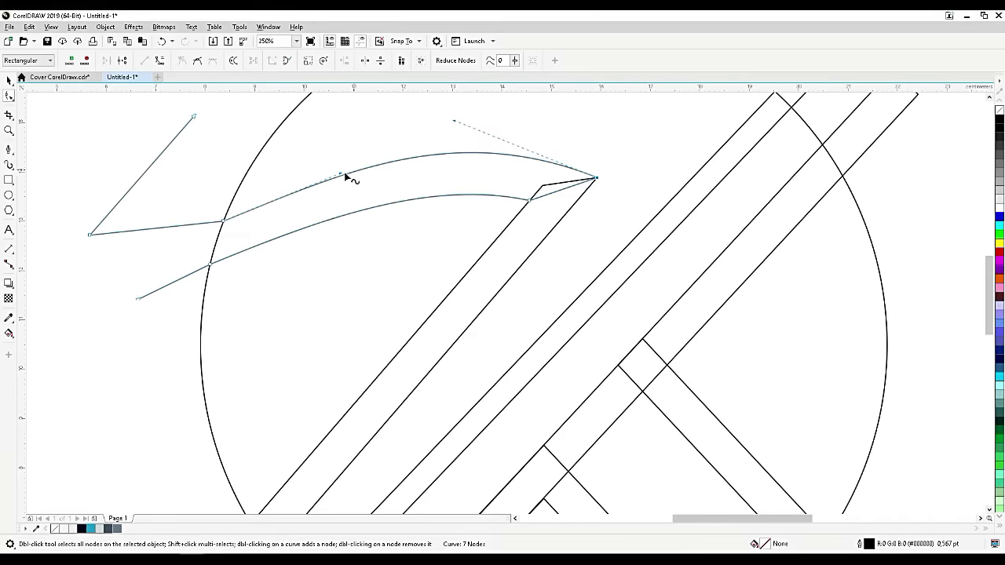
left_click_drag(339, 179, 321, 180)
scroll(440, 215, "down", 2)
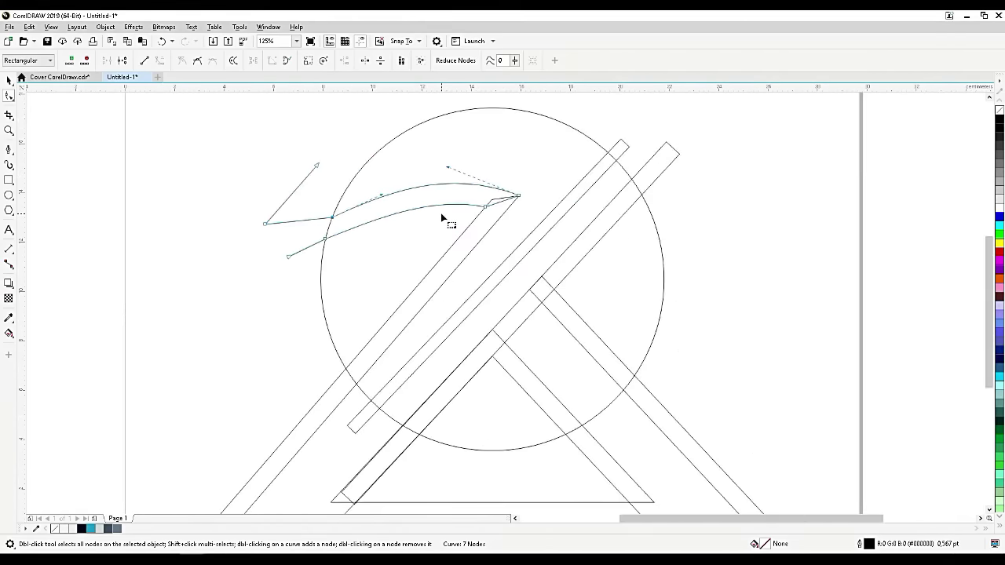
Step: Nudge the lower arc's end nodes to sit on the circle's outline and the copied bar's edge
scroll(322, 264, "up", 2)
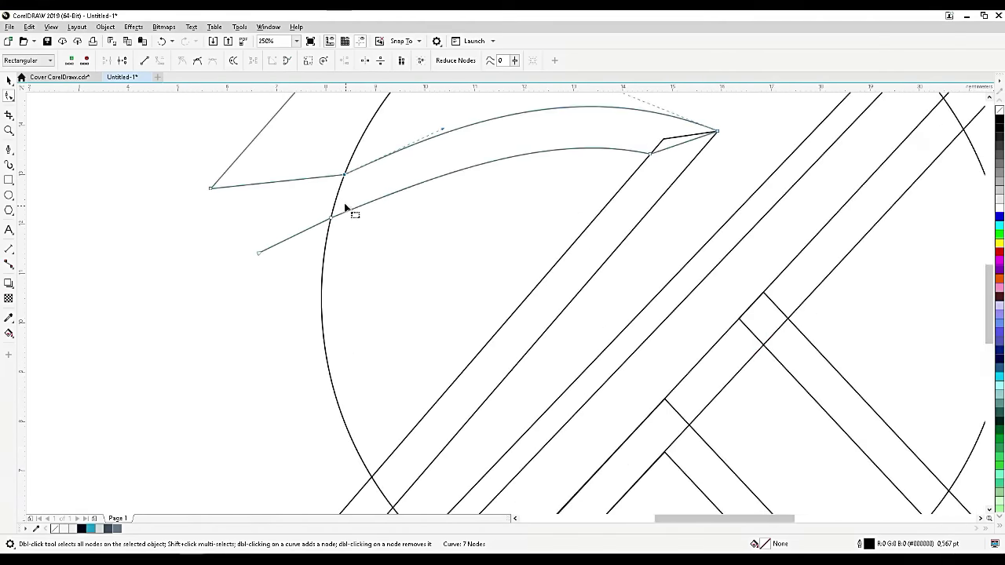
scroll(343, 207, "up", 2)
scroll(445, 245, "down", 1)
scroll(381, 238, "down", 1)
scroll(382, 239, "up", 1)
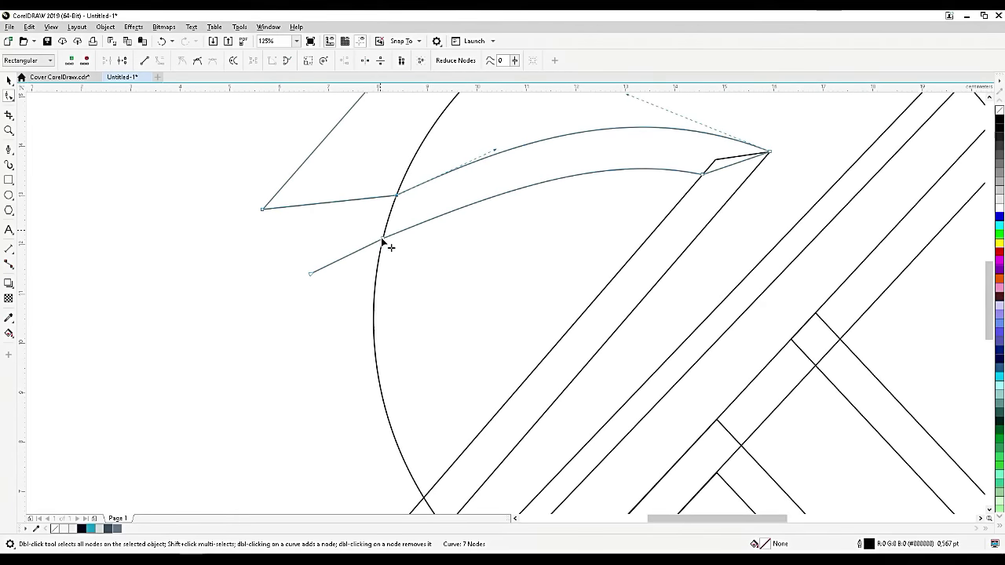
scroll(382, 246, "up", 1)
left_click_drag(385, 237, 385, 243)
scroll(371, 219, "down", 1)
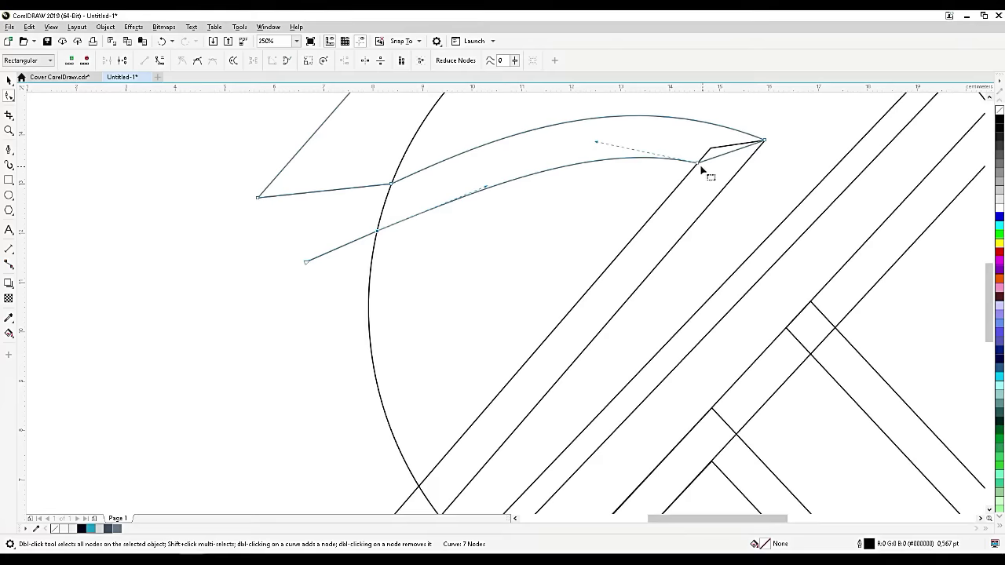
scroll(702, 169, "up", 1)
left_click_drag(697, 163, 691, 166)
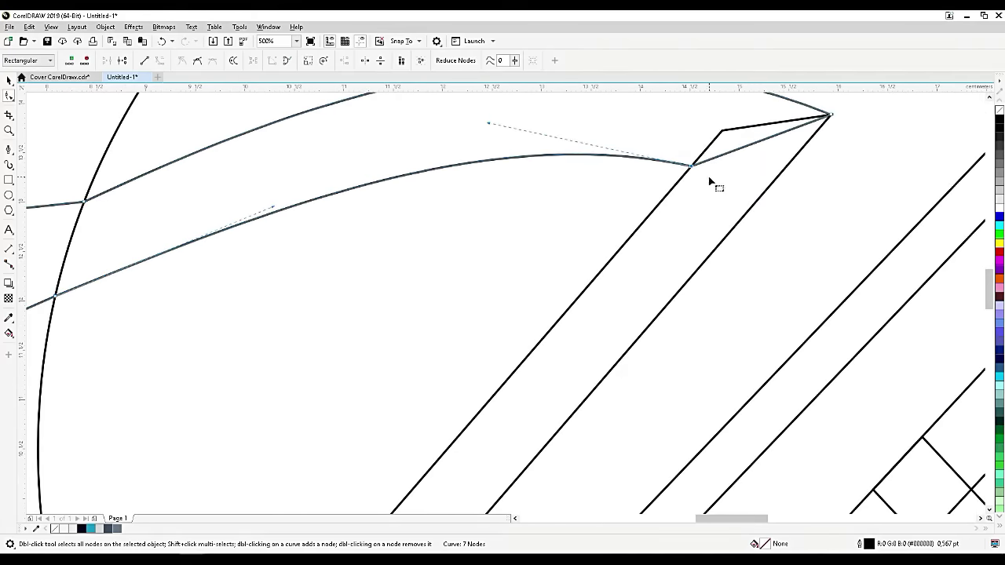
scroll(573, 166, "down", 2)
scroll(526, 171, "up", 2)
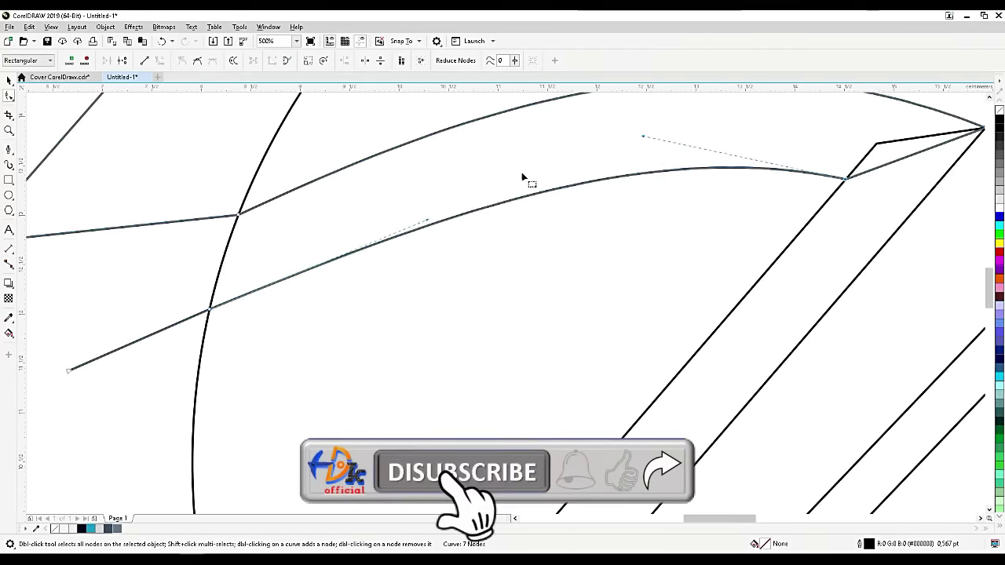
Step: Refine the curvature of the arm's lower and upper arcs by adjusting their control handles
mouse_move(644, 137)
left_mouse_down()
mouse_move(673, 134)
mouse_move(656, 131)
left_mouse_up()
left_click_drag(427, 222, 410, 226)
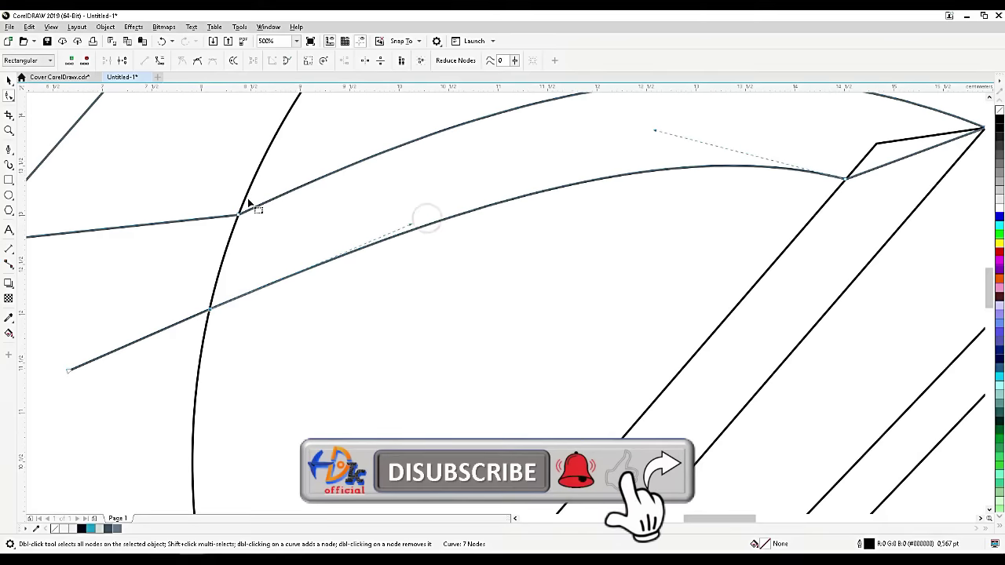
left_click(239, 216)
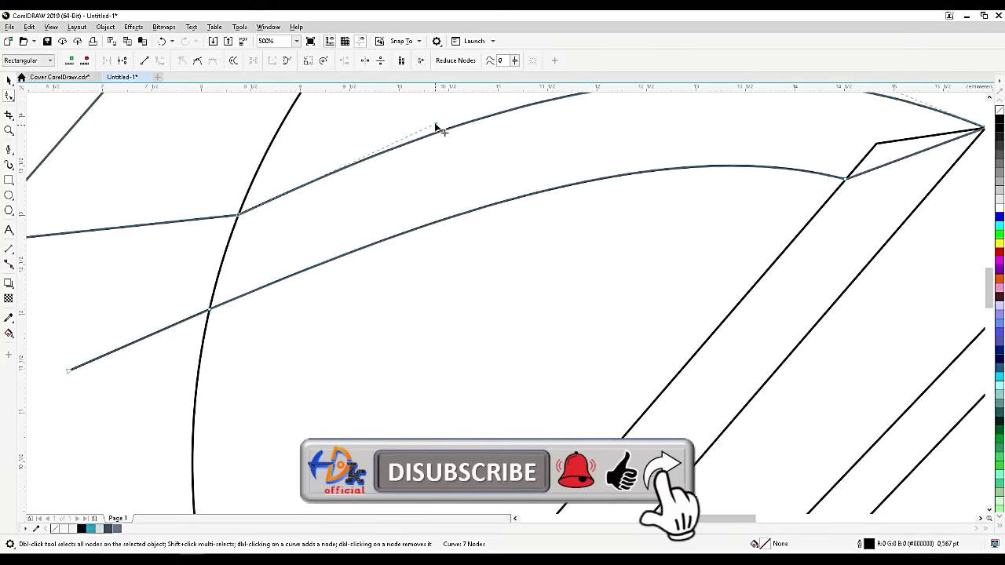
left_click_drag(436, 125, 432, 117)
scroll(389, 229, "down", 2)
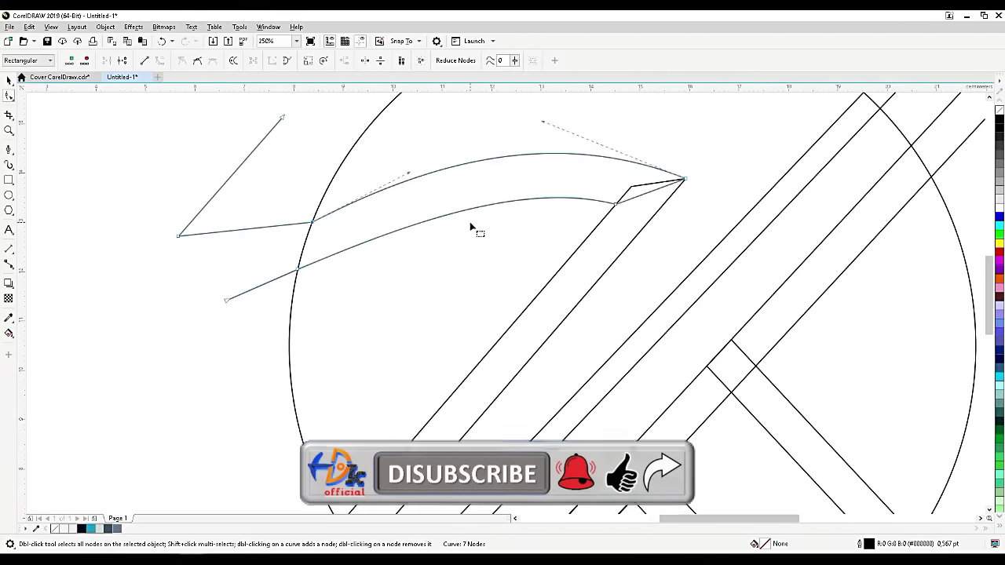
Step: Add a node on each long edge of the copied bar where it crosses the circle's lower-left outline
scroll(471, 227, "down", 2)
scroll(419, 354, "up", 3)
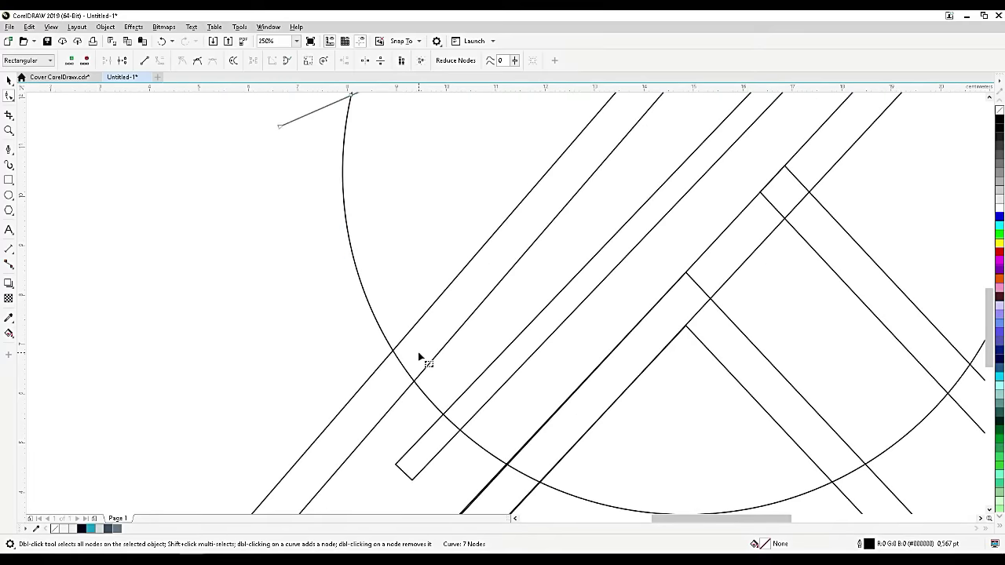
left_click(415, 352)
scroll(394, 345, "up", 2)
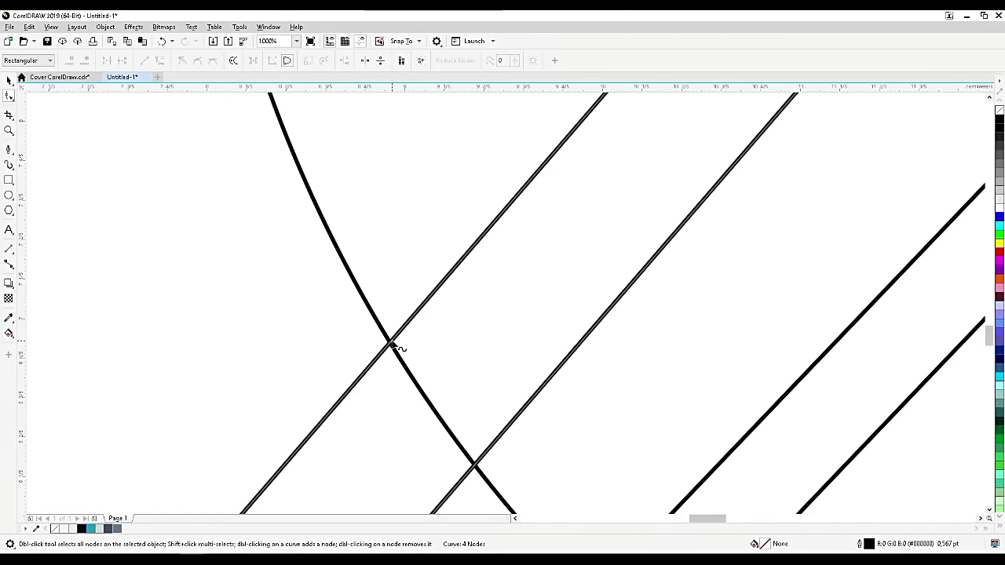
left_click_drag(393, 340, 391, 340)
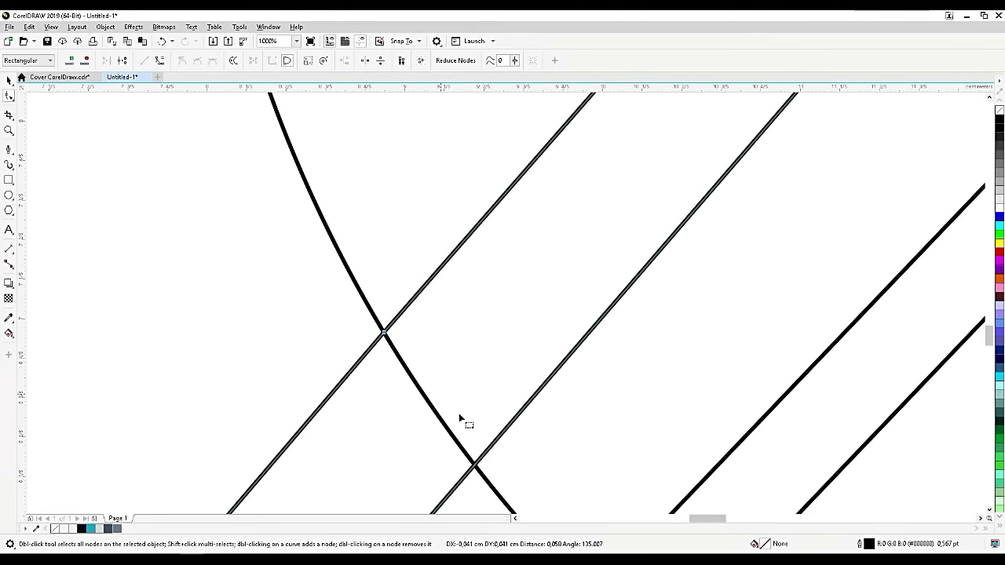
double_click(475, 465)
scroll(539, 444, "down", 1)
scroll(539, 445, "down", 5)
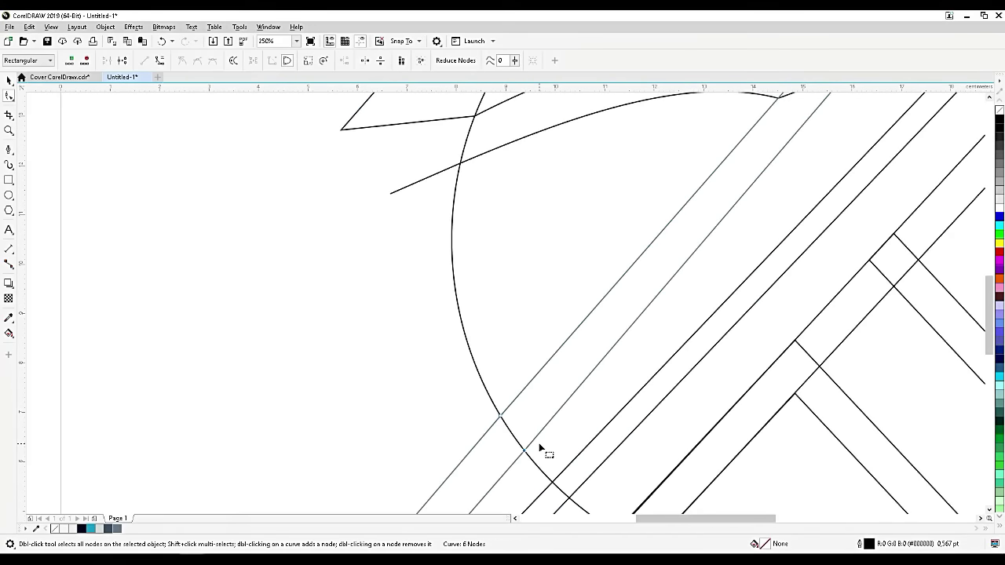
Step: Smart-fill the circle's two regions above and below the curved arm with blue-grey
left_click(9, 81)
scroll(334, 189, "down", 2)
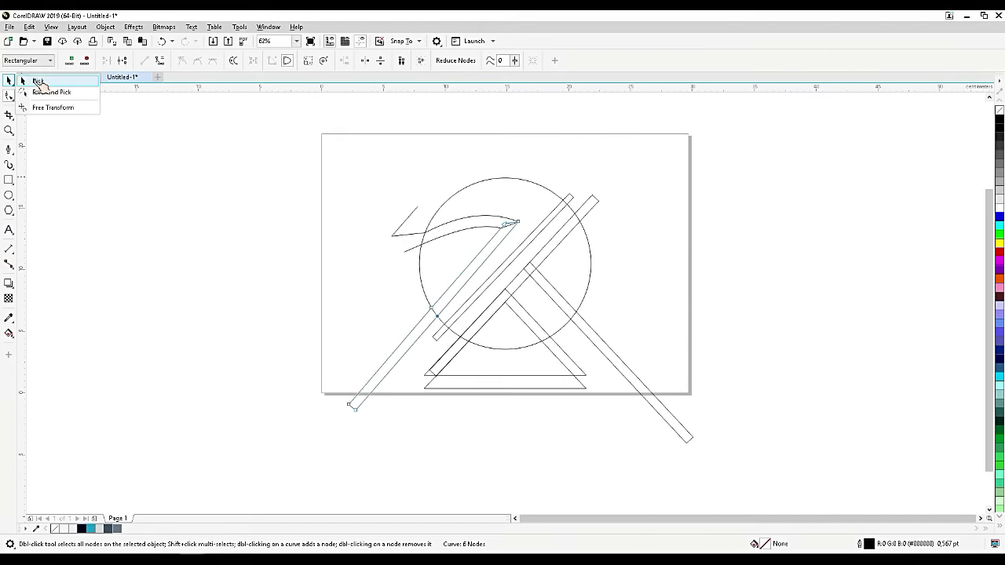
left_click(36, 81)
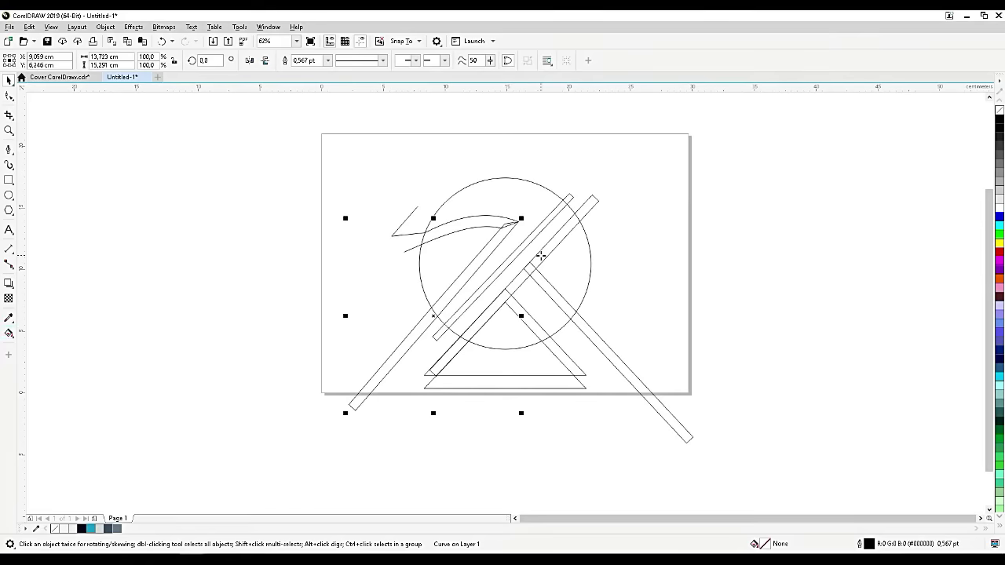
left_click(9, 332)
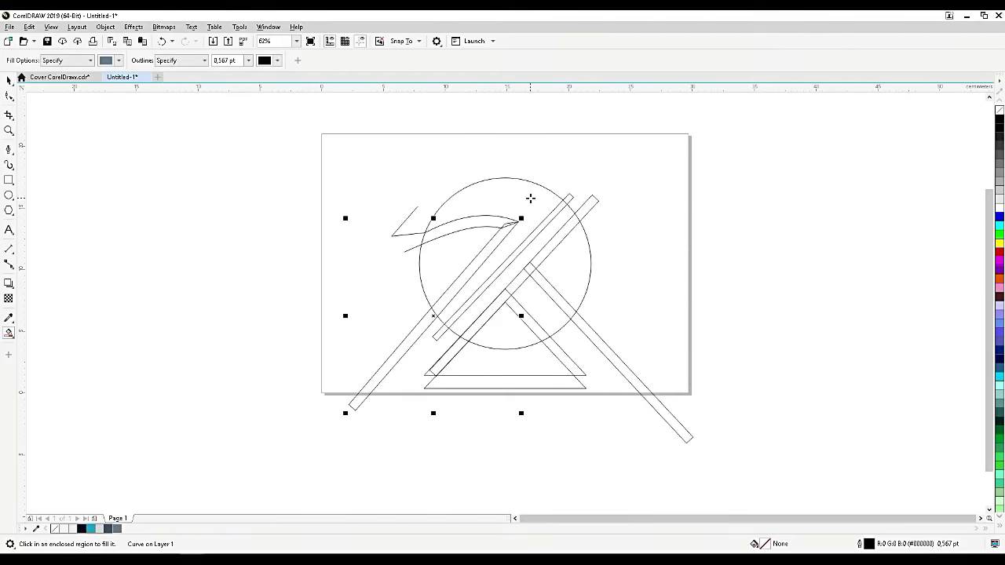
scroll(531, 199, "up", 2)
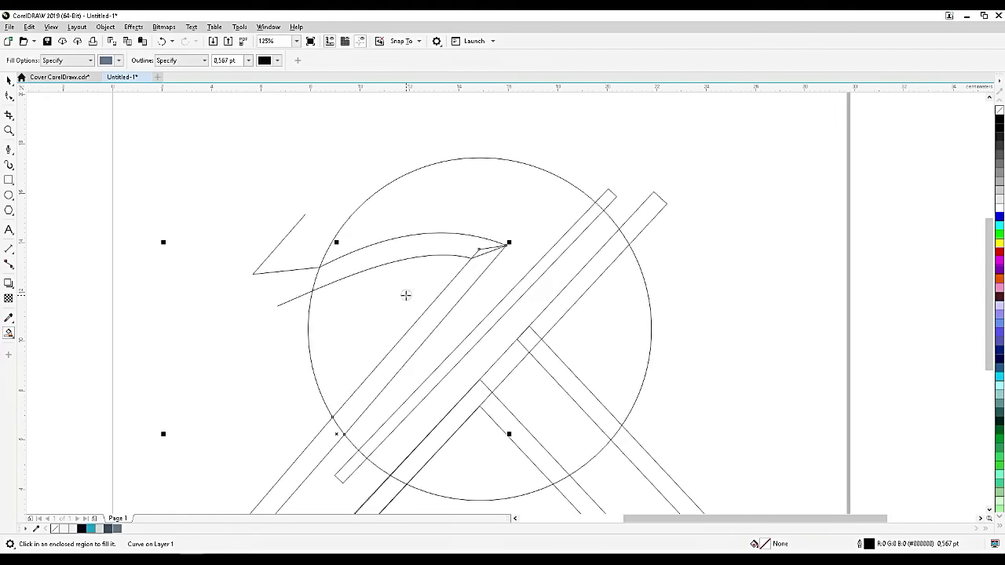
left_click(406, 295)
left_click(500, 202)
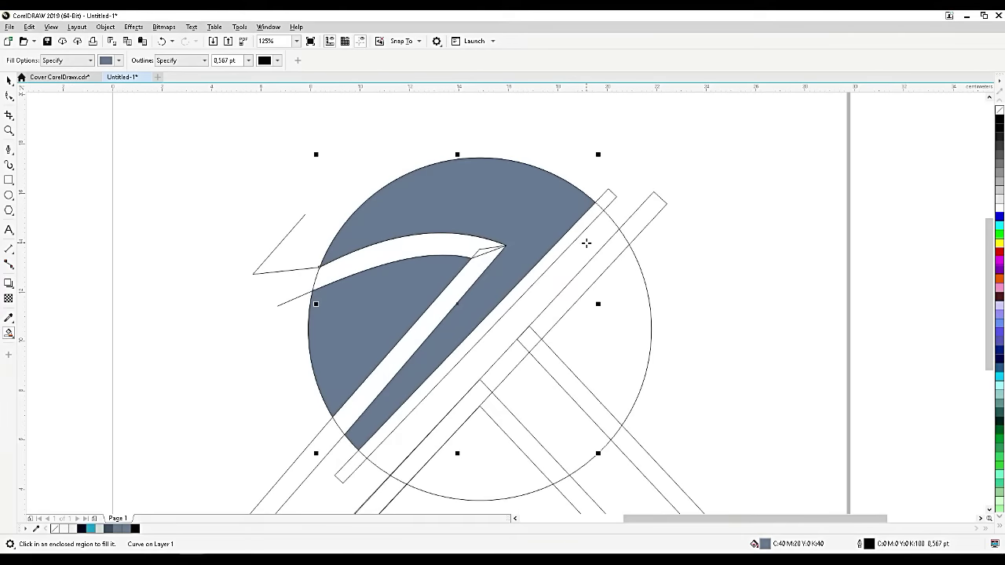
Step: Smart-fill the diagonal strip, the right segment and the two lower segments of the circle with the same blue-grey
left_click(587, 244)
left_click(602, 297)
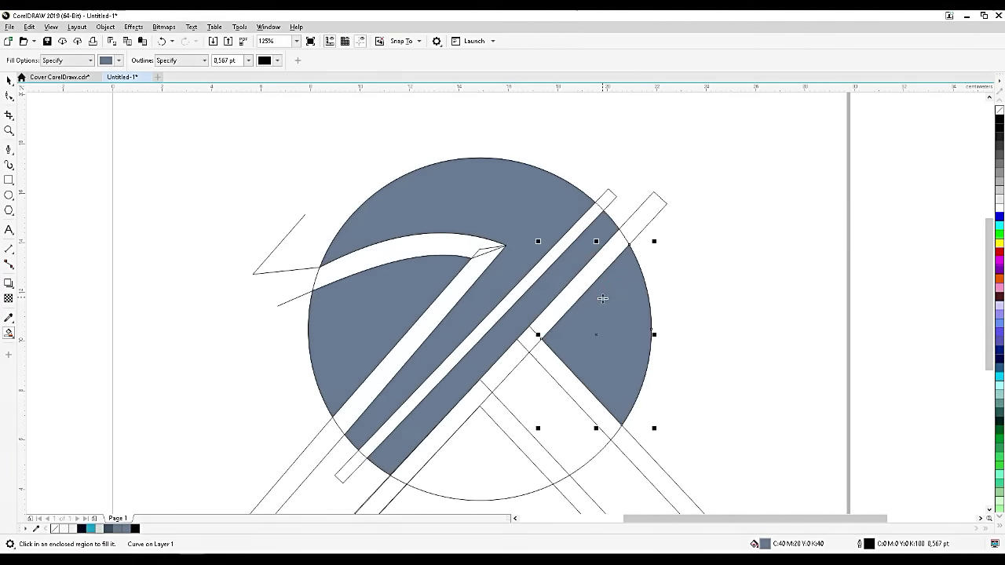
left_click(541, 404)
left_click(475, 457)
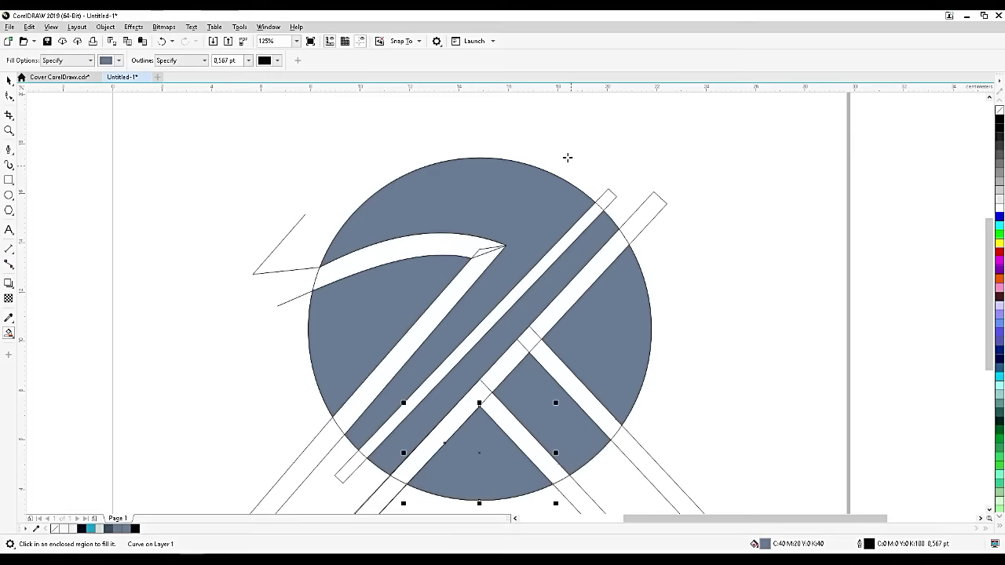
Step: Delete the curved arm's construction path and the three parallel diagonal bars' outlines
left_click(9, 79)
left_click(267, 261)
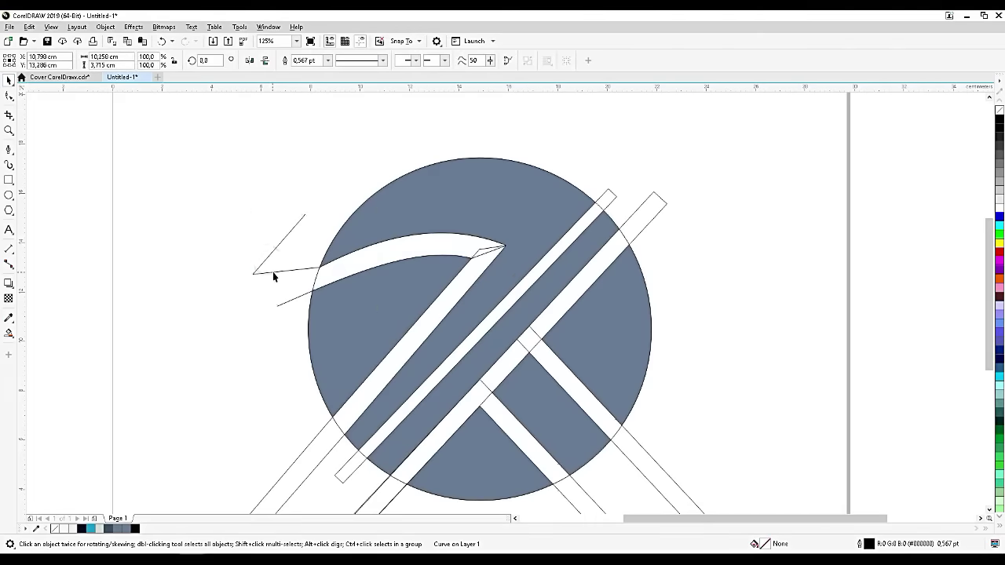
key("Delete")
left_click(324, 460)
key("Delete")
left_click(342, 465)
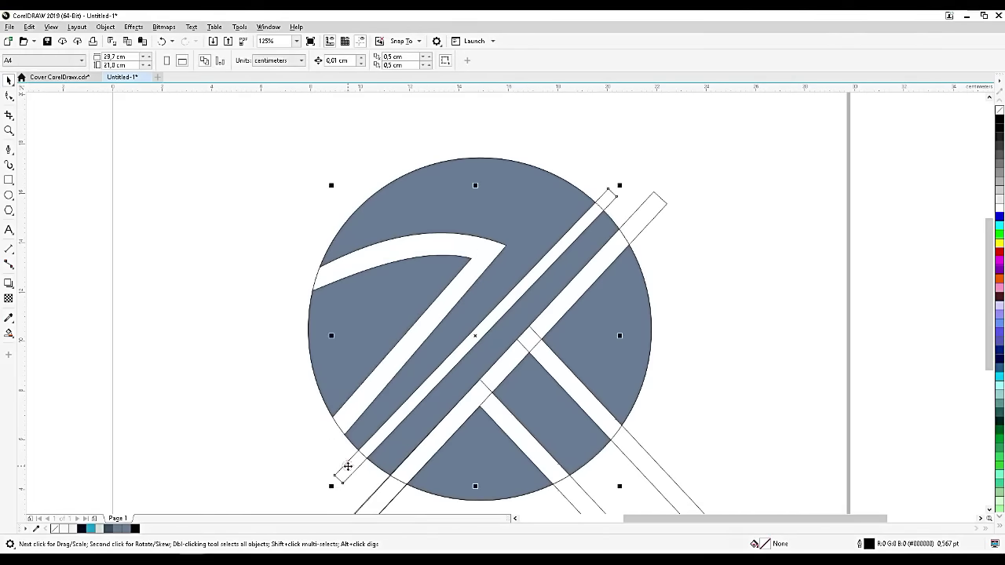
key("Delete")
left_click(382, 492)
key("Delete")
Step: Delete the two construction triangles and the long bar extending from the circle's lower right
left_click(570, 494)
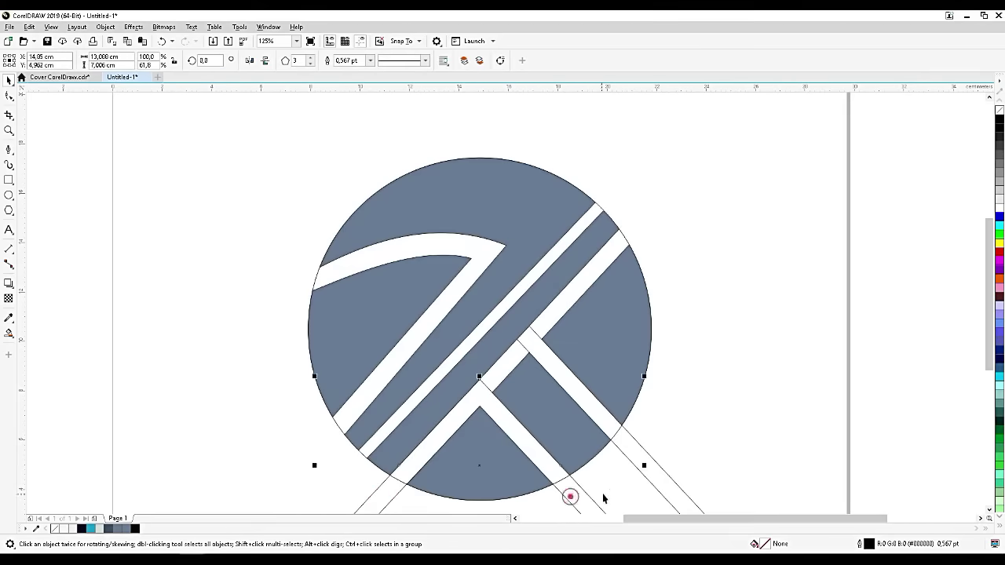
key("Delete")
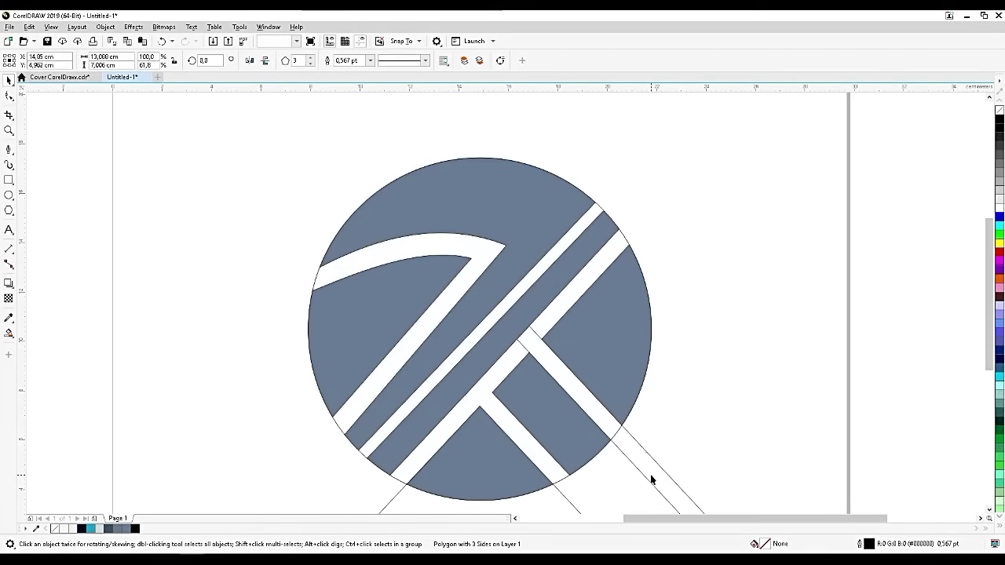
left_click(651, 470)
key("Delete")
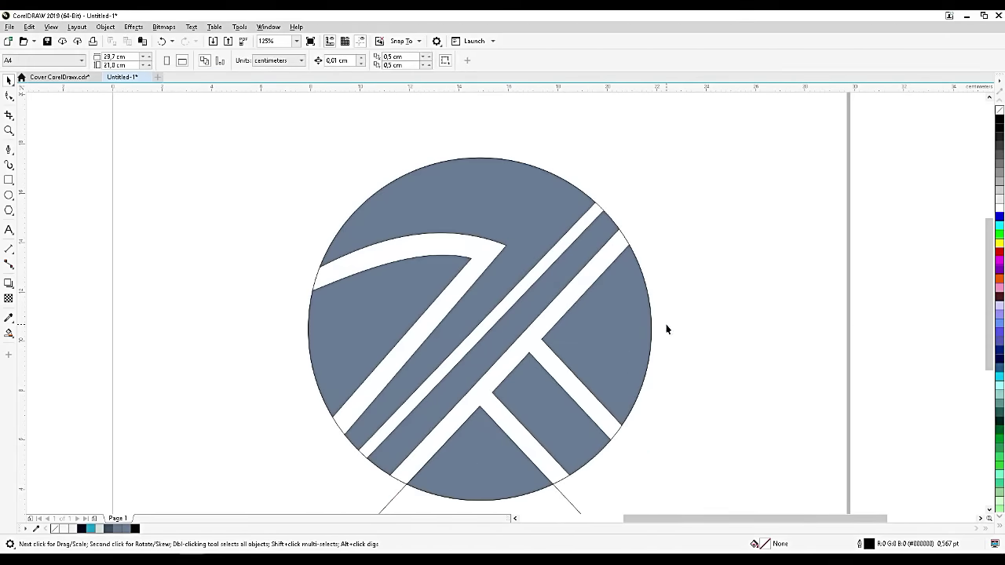
left_click(571, 503)
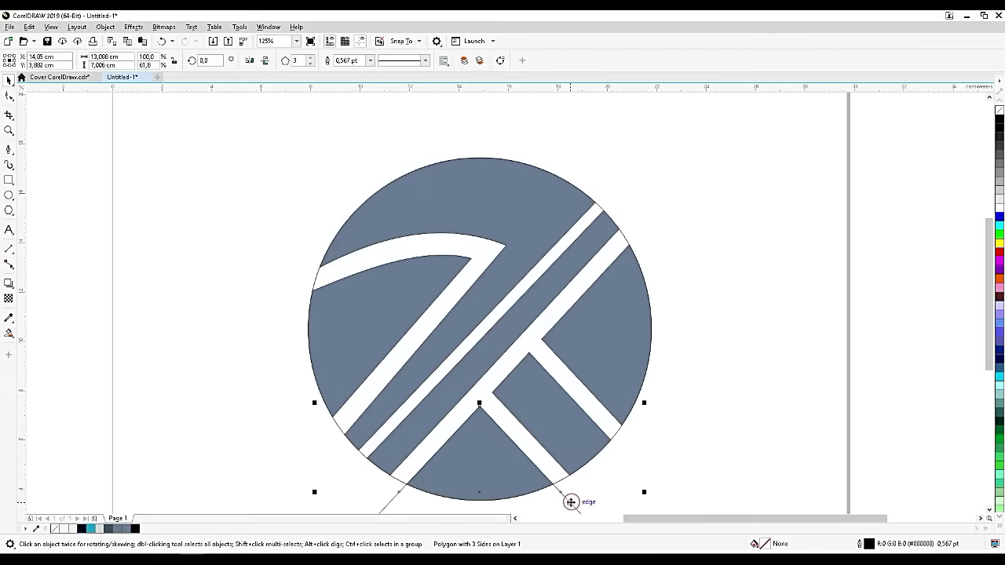
key("Delete")
Step: Shrink the circle outline about its centre to a diameter of about 12.69 cm
left_click(625, 239)
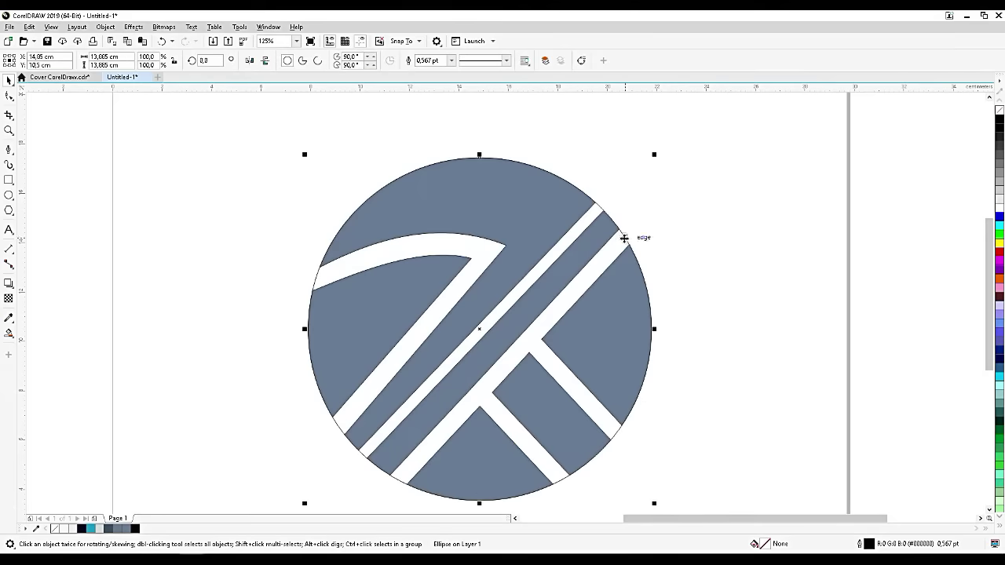
left_click_drag(655, 154, 640, 165)
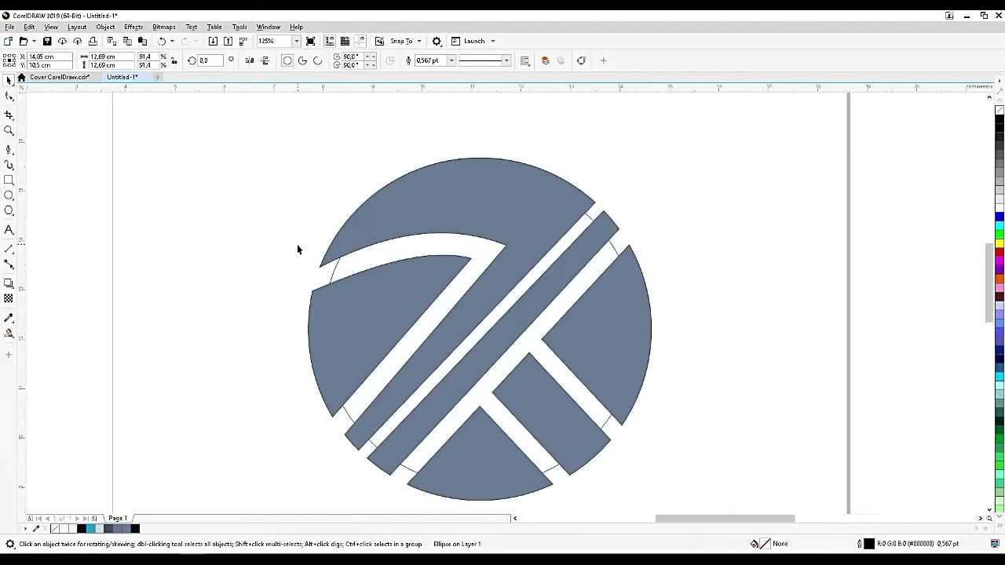
Step: Draw an open path from the upper segment's left tip via the inner circle's lower arm crossing to just below the arm's outer corner
scroll(297, 244, "up", 2)
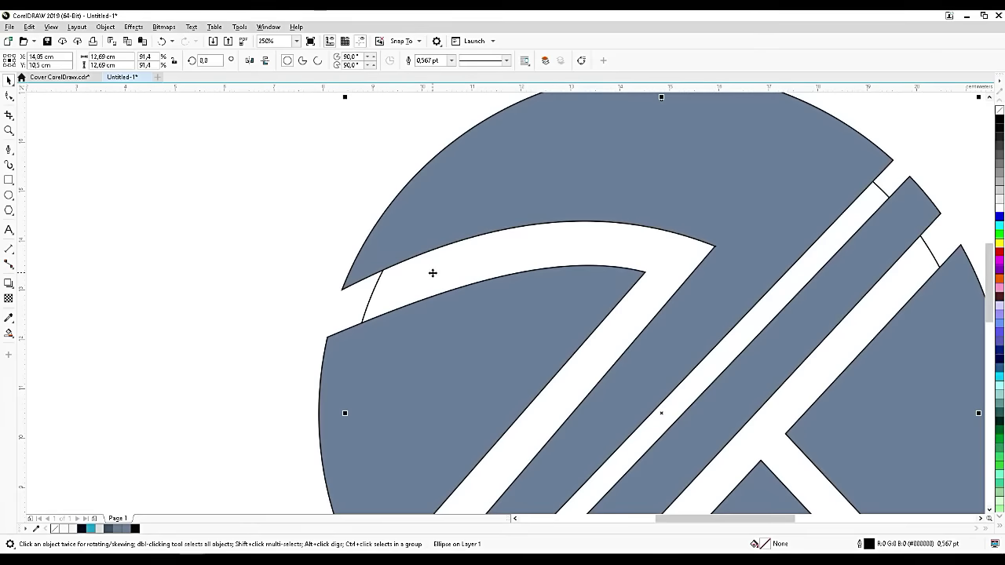
scroll(433, 272, "up", 2)
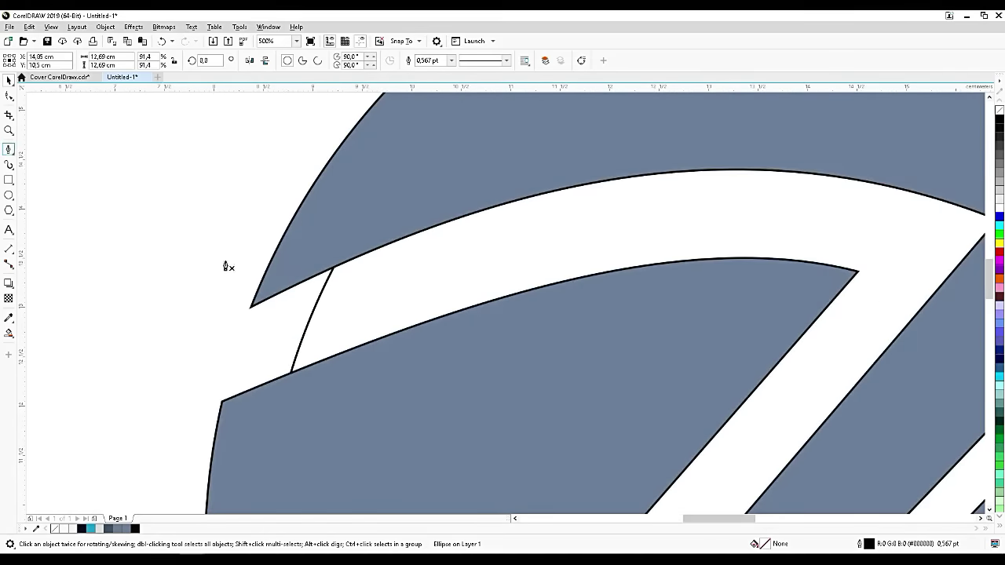
left_click(252, 308)
left_click(253, 308)
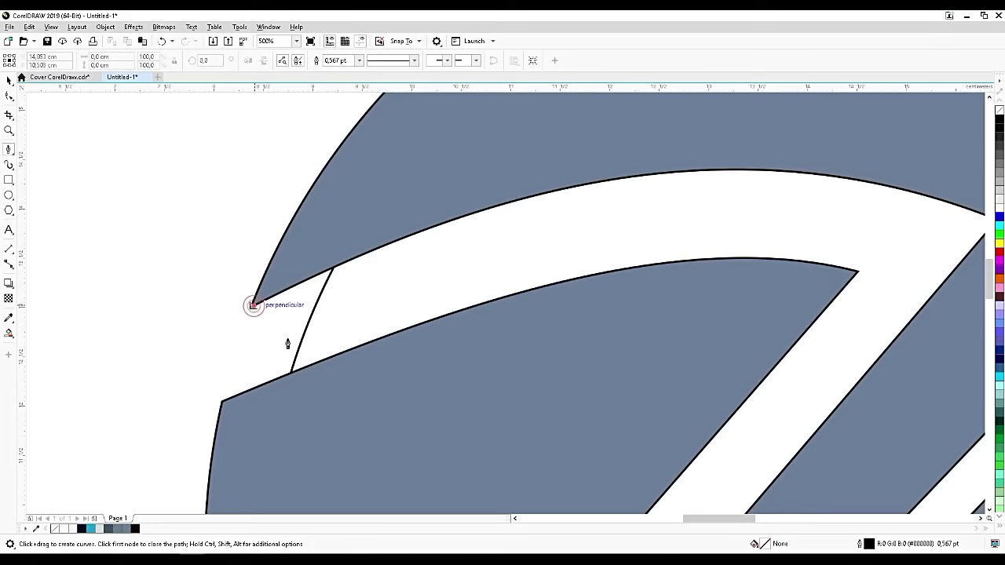
left_click(293, 364)
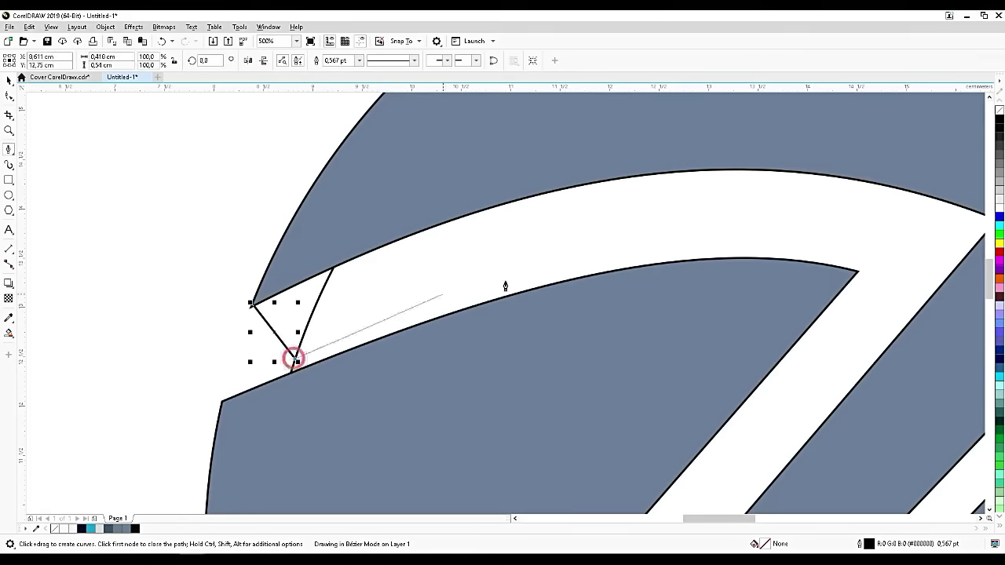
scroll(420, 197, "down", 2)
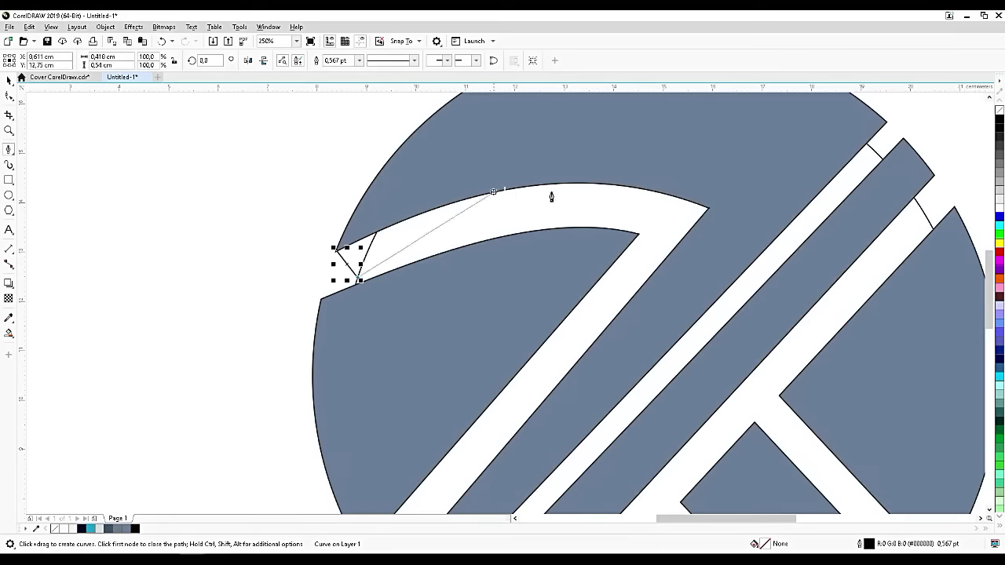
left_click(696, 223)
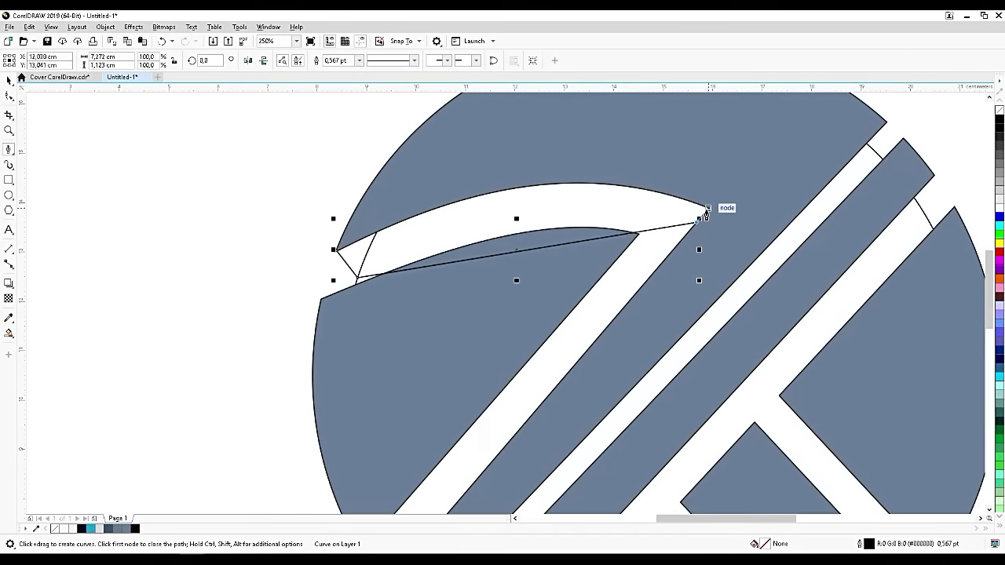
key("space")
Step: Convert the new path's long segment to a curve and bend it upward to run along the white arm
key("F10")
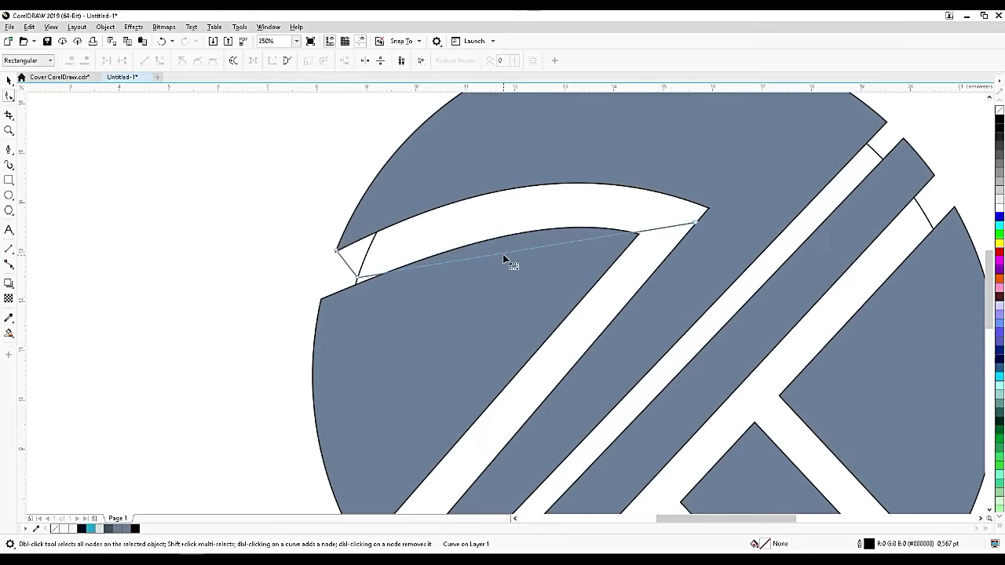
left_click(504, 256)
left_click(158, 60)
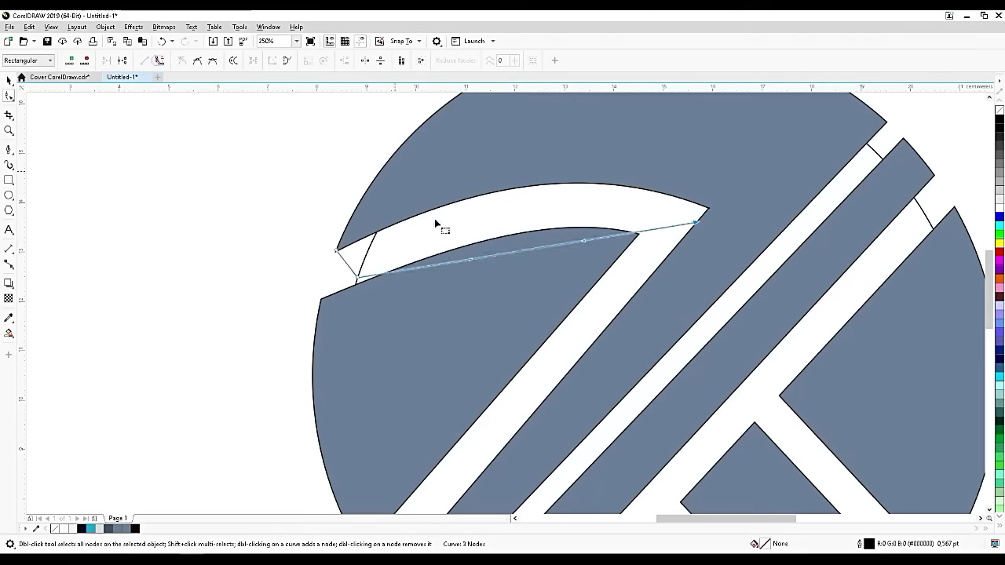
left_click_drag(483, 257, 480, 219)
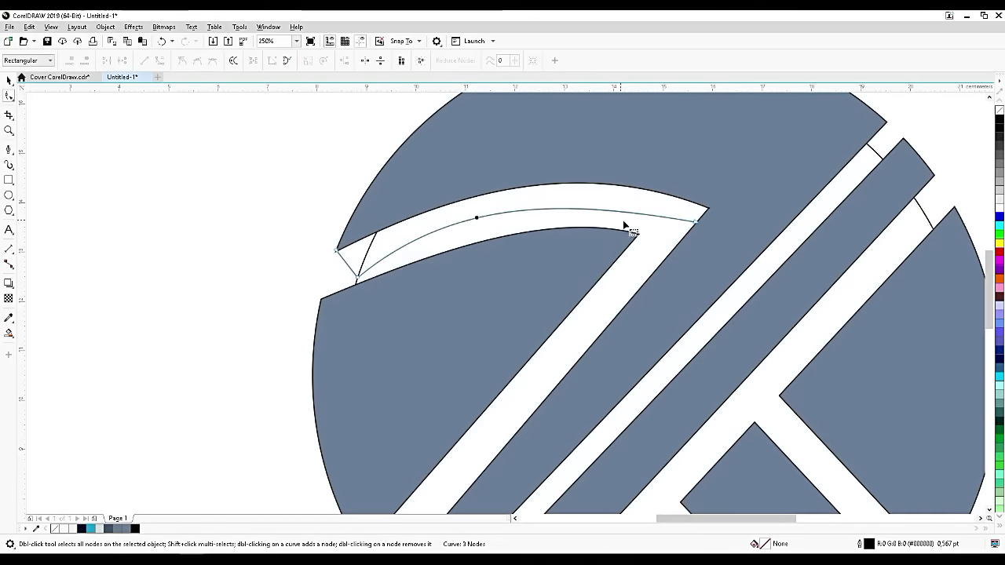
left_click(696, 221)
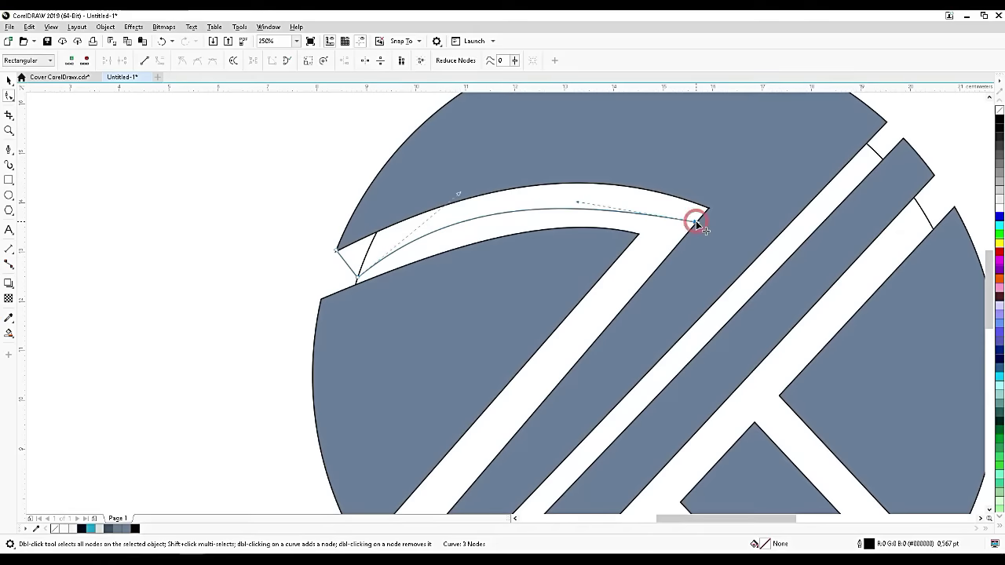
left_click_drag(579, 205, 596, 200)
Step: Convert the path's short end segment to a curve and bow it outward to the lower left
scroll(373, 250, "up", 2)
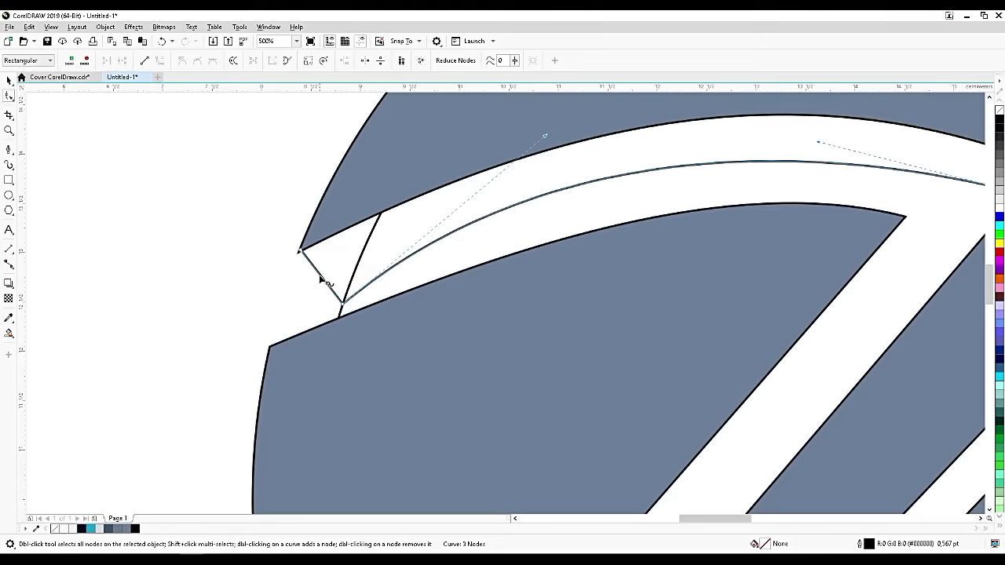
left_click(319, 274)
left_click(157, 62)
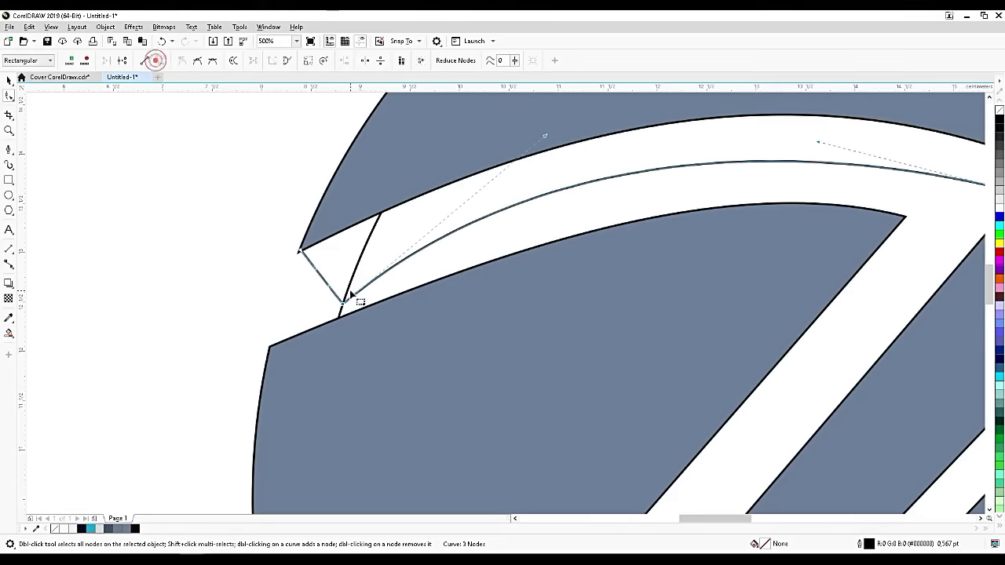
scroll(346, 279, "up", 2)
left_click_drag(287, 254, 248, 223)
scroll(248, 209, "up", 2)
scroll(280, 162, "down", 2)
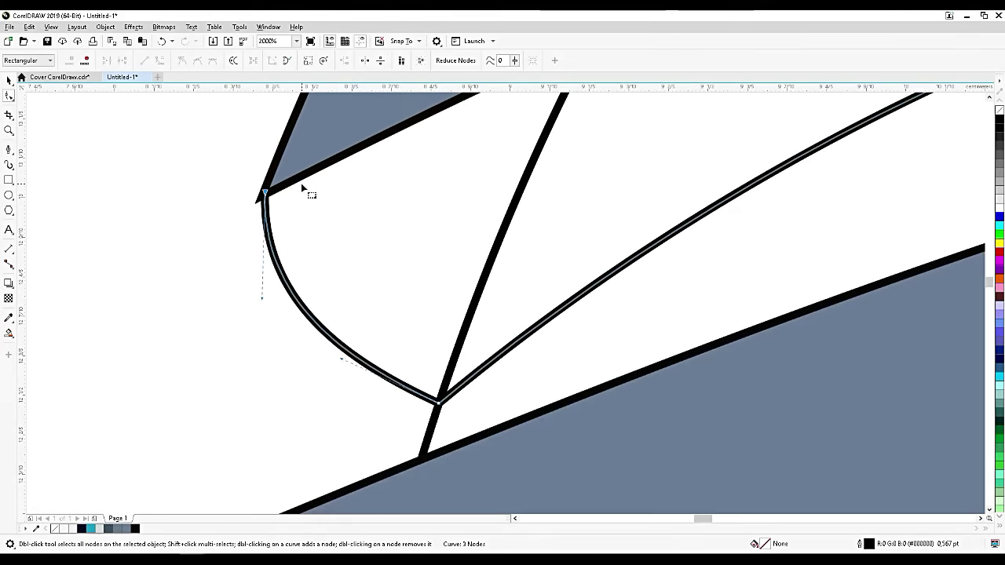
Step: Refine the rounded end at the arm's outer tip by adjusting its bow and moving its lower node about 0.05 cm
scroll(303, 189, "down", 2)
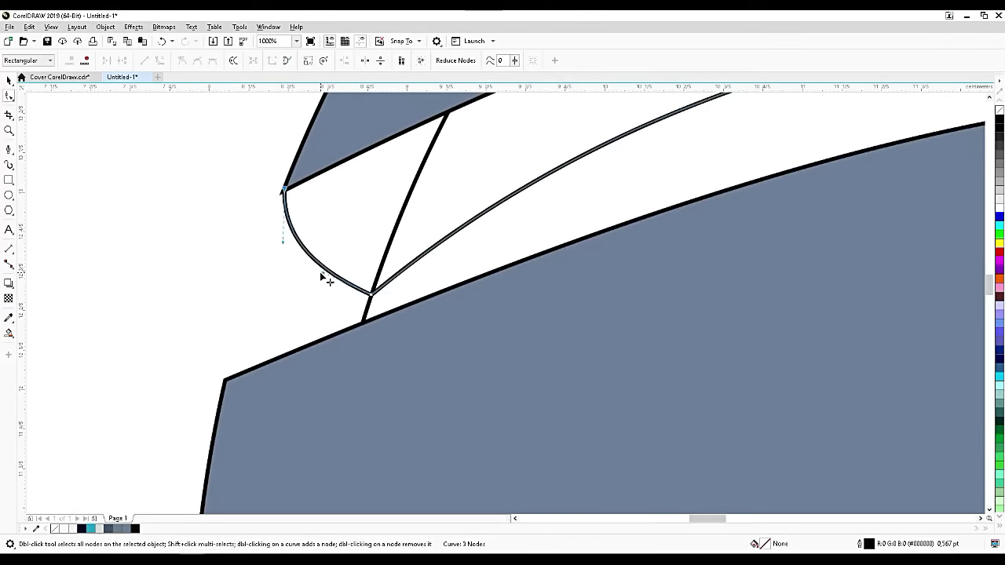
left_click_drag(322, 274, 318, 285)
scroll(329, 287, "down", 2)
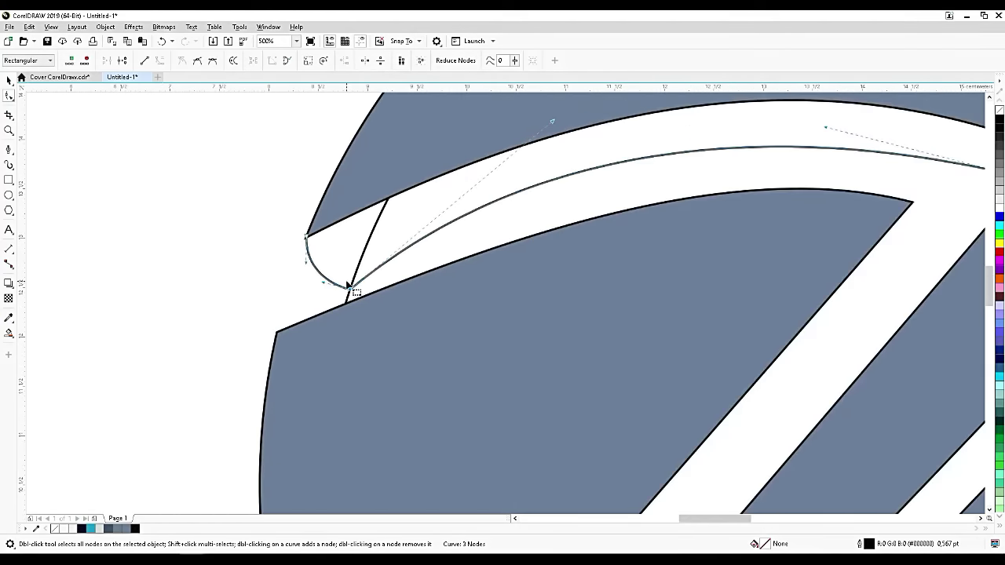
scroll(349, 287, "up", 2)
left_click_drag(358, 297, 349, 284)
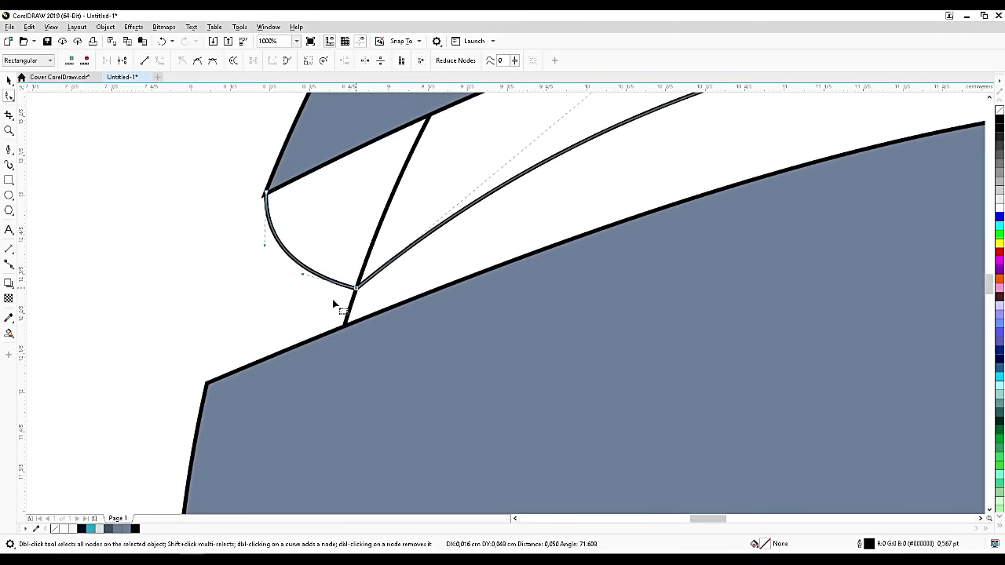
scroll(312, 311, "down", 2)
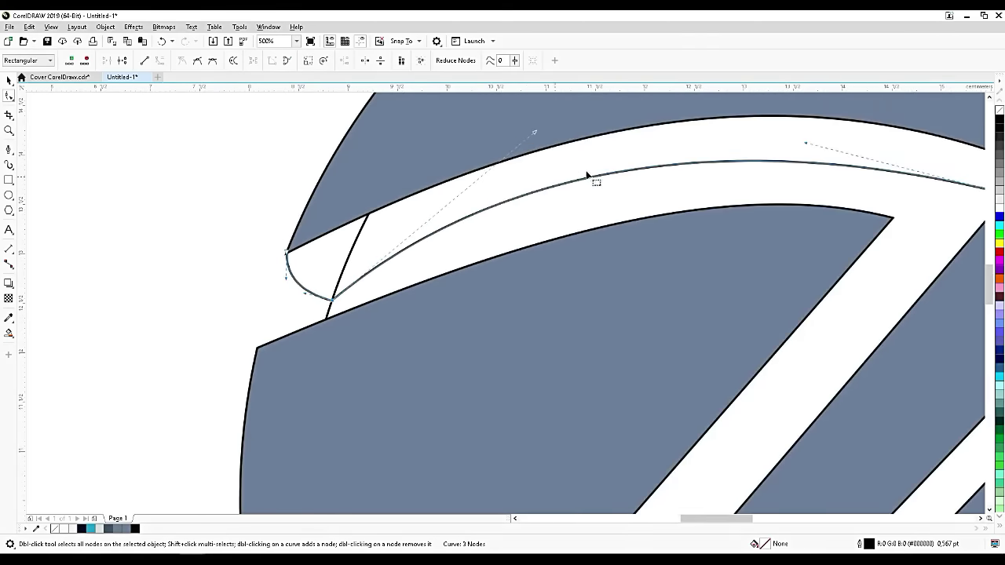
Step: Adjust both control handles of the long curve so it follows the middle of the white arm
scroll(620, 179, "down", 2)
left_click_drag(578, 157, 592, 158)
left_click_drag(713, 164, 724, 161)
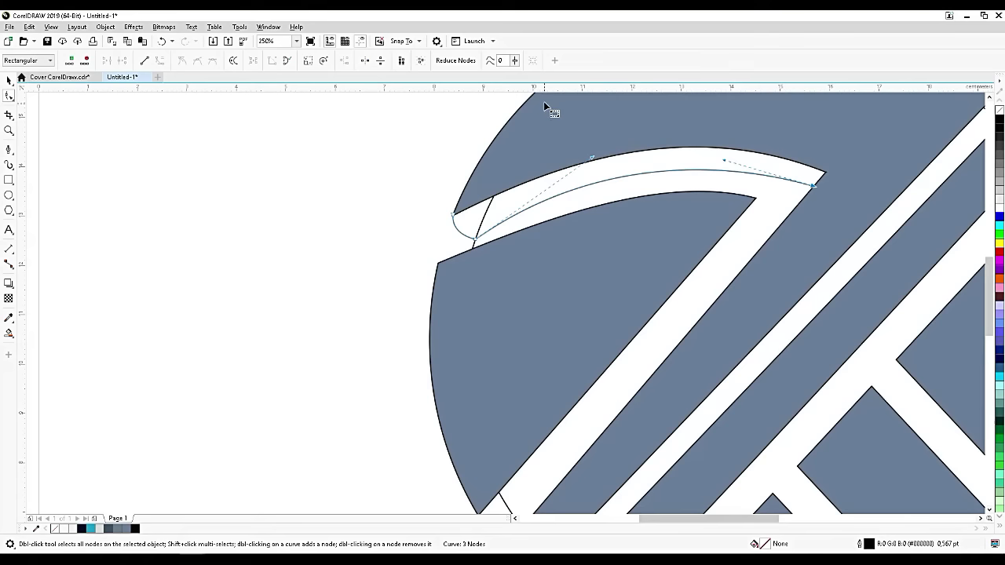
key("shift+F4")
Step: Draw an open path from below the left segment's lower tip via the inner circle, along the white bar beside that segment, to beyond the arm's inner end
left_click(8, 149)
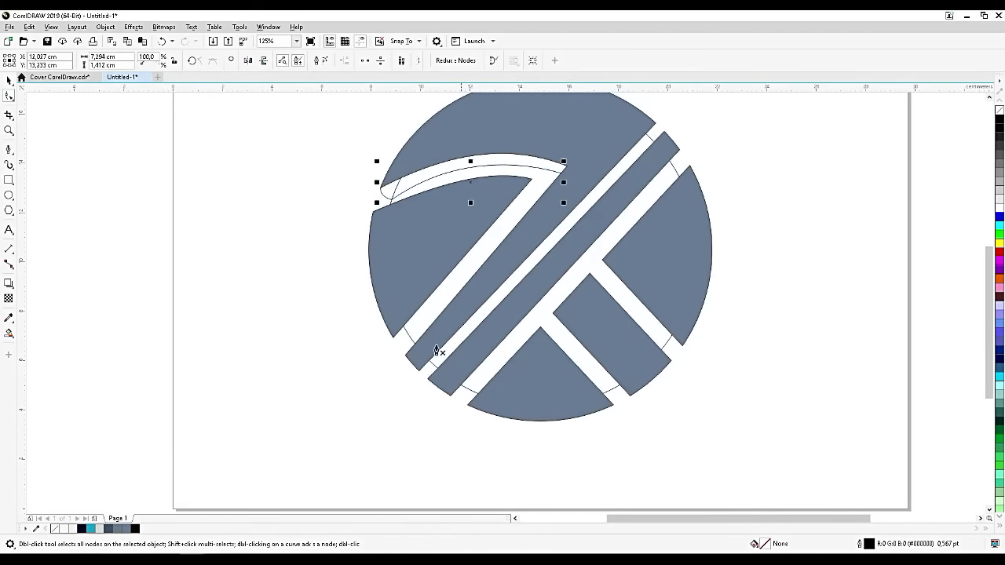
scroll(424, 339, "up", 3)
left_click(371, 354)
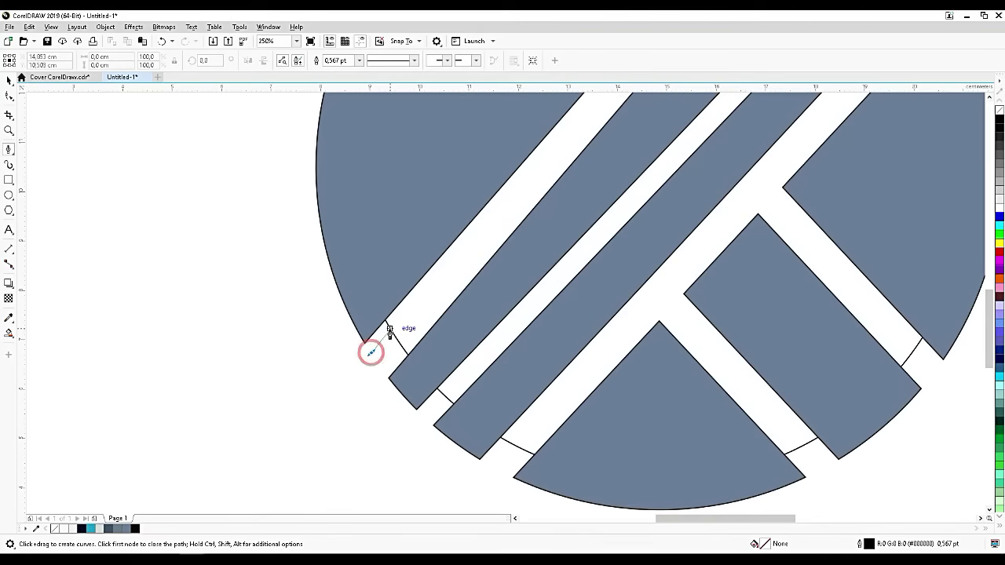
left_click(389, 330)
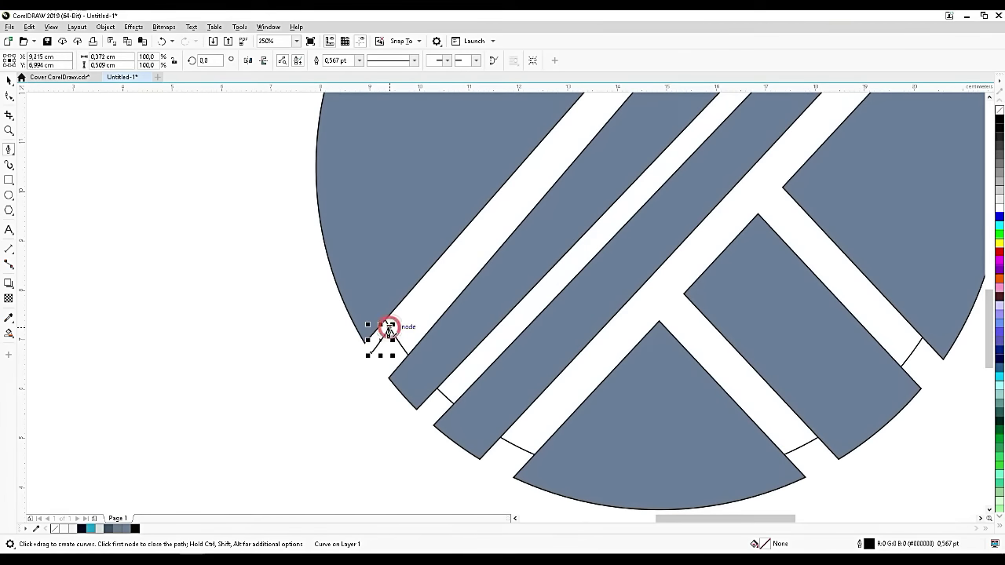
scroll(387, 330, "down", 3)
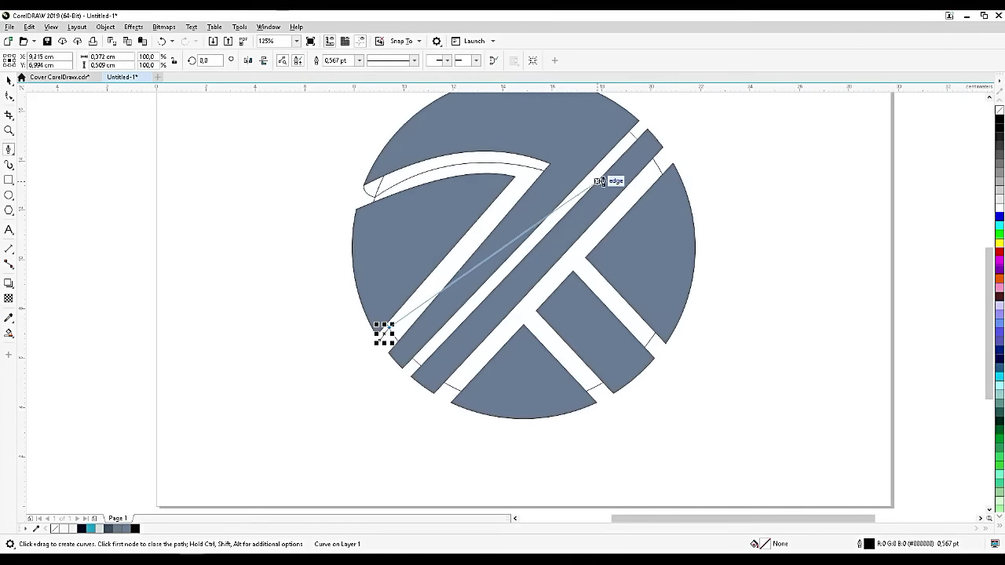
scroll(603, 178, "up", 3)
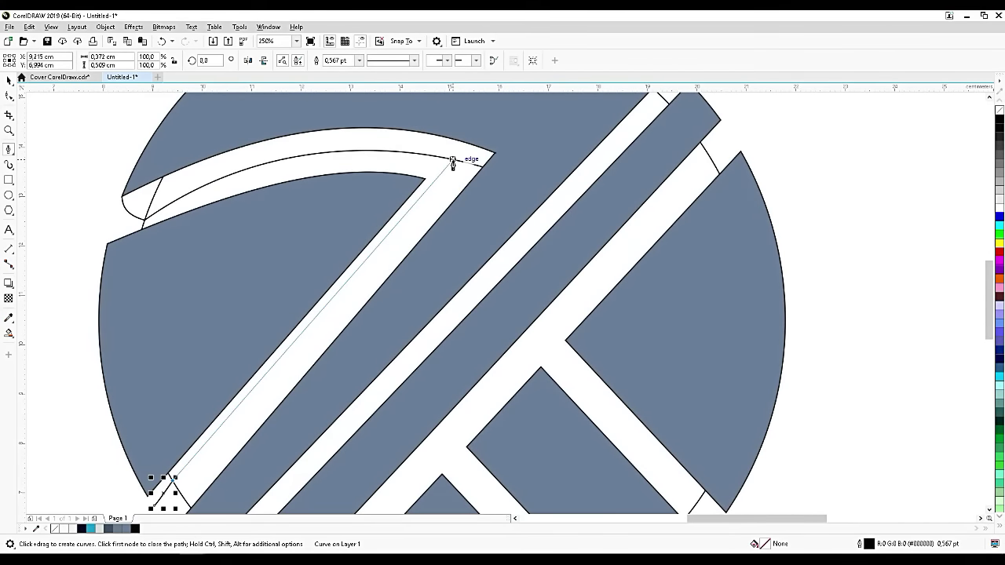
scroll(435, 173, "up", 3)
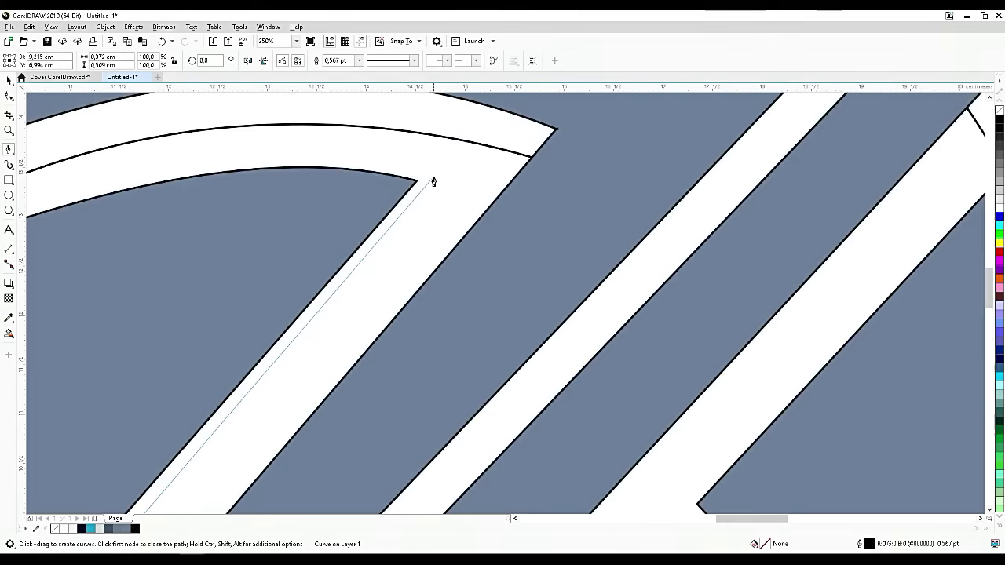
left_click(428, 186)
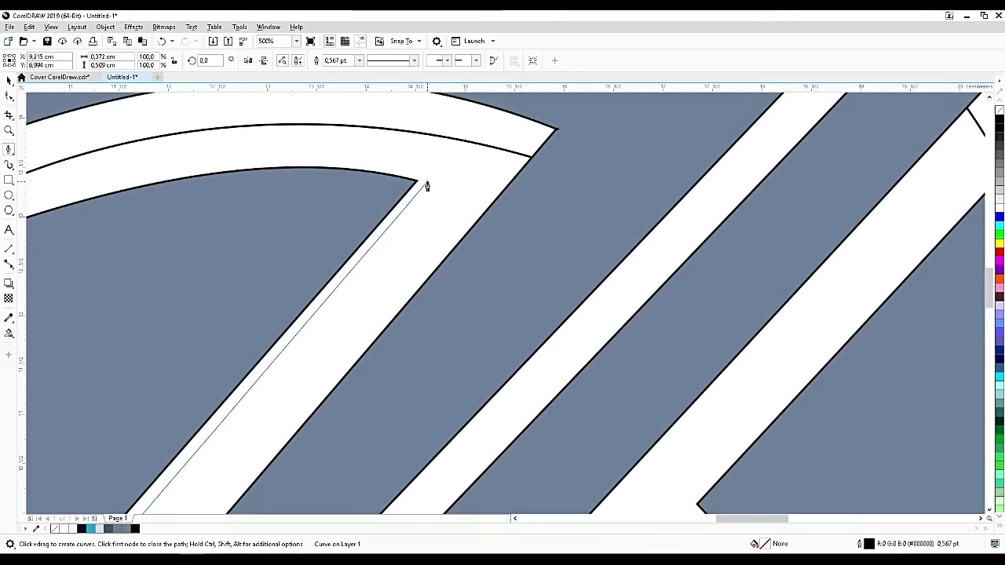
left_click(545, 157)
double_click(565, 152)
key("space")
scroll(636, 163, "down", 2)
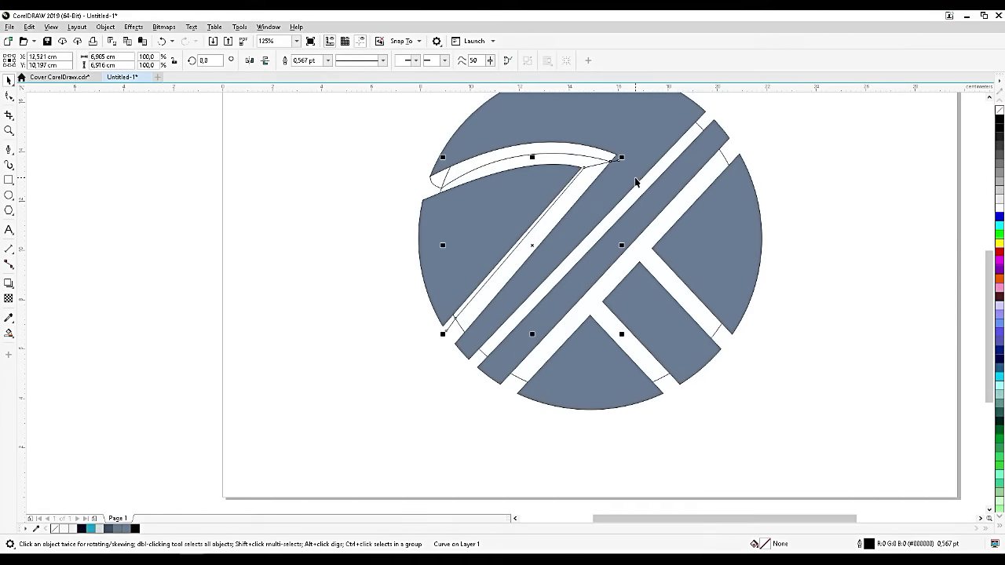
Step: Draw an open path from inside the right segment's inner corner through that corner, the upper inner-circle arc and the segment's upper tip, ending just beyond it
scroll(742, 127, "up", 2)
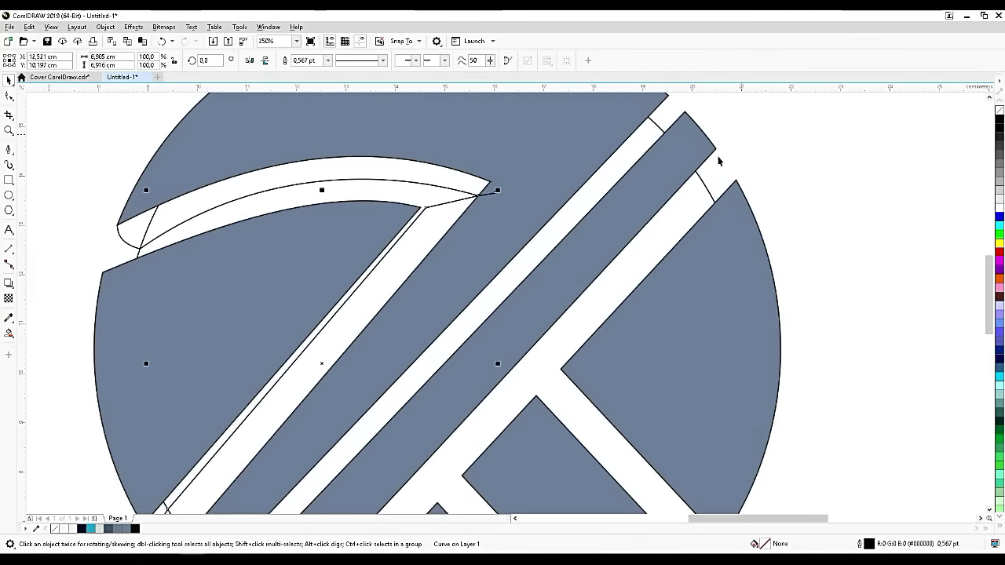
left_click(10, 149)
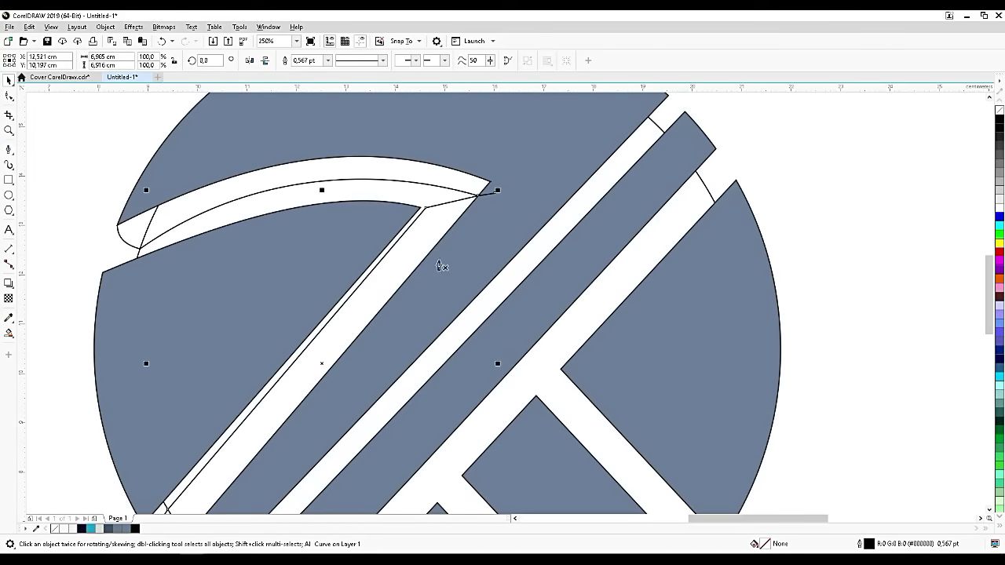
scroll(758, 331, "up", 2)
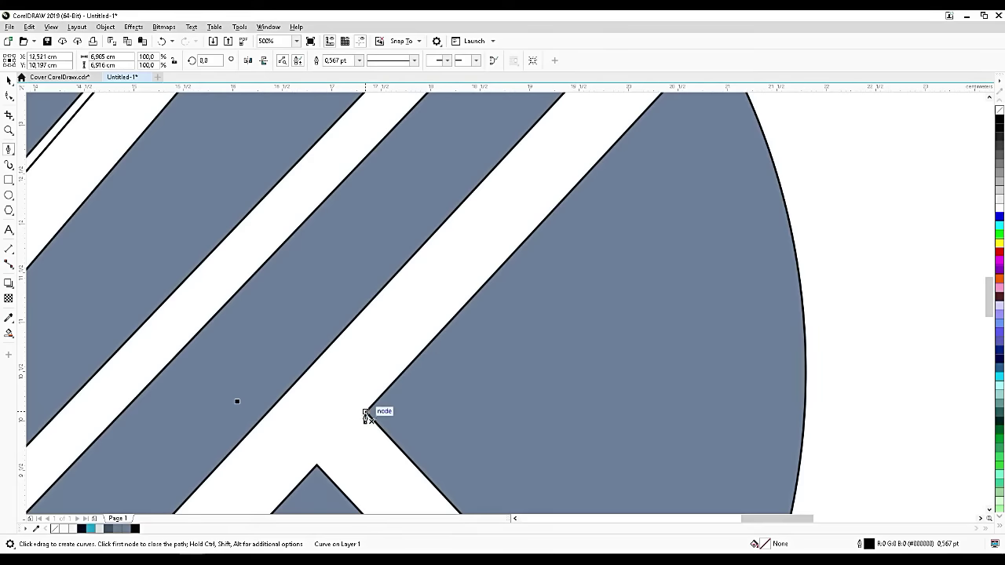
left_click_drag(367, 413, 404, 411)
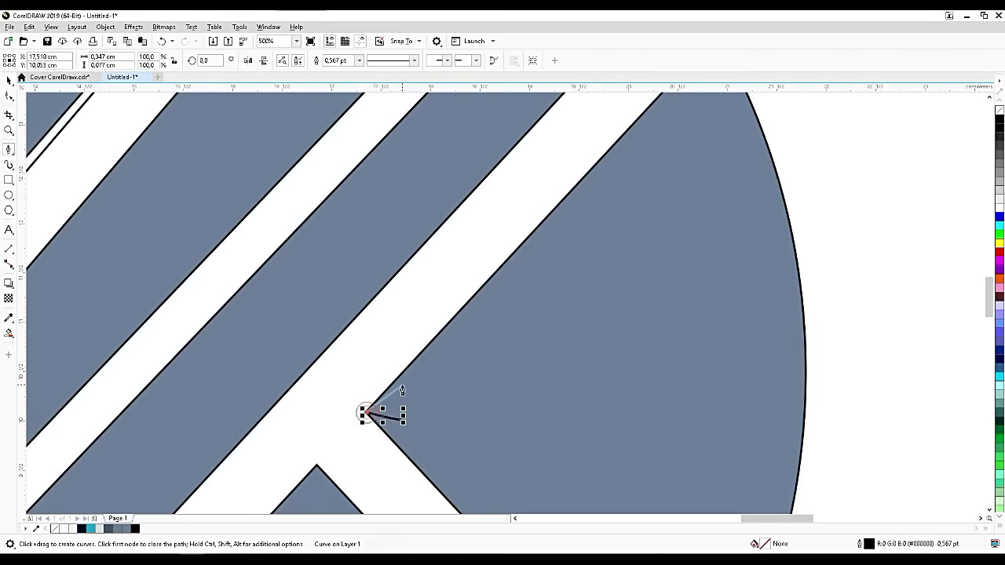
scroll(402, 404, "down", 2)
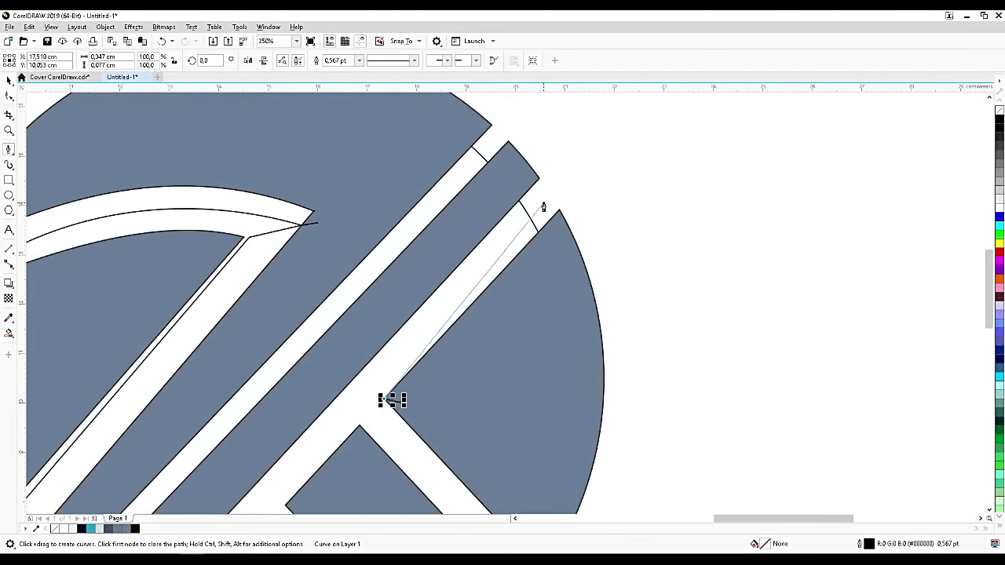
scroll(549, 200, "up", 2)
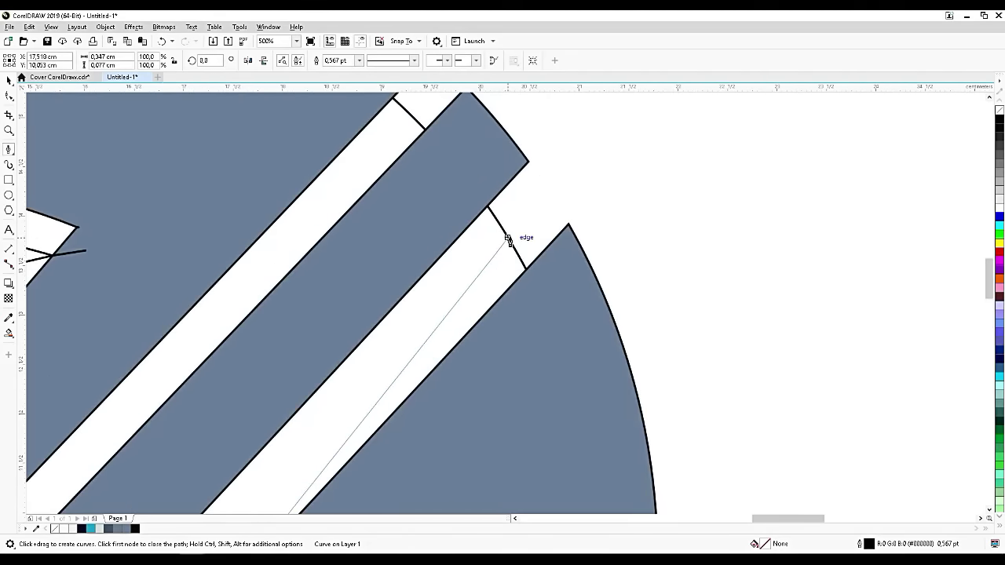
left_click(507, 236)
left_click(570, 224)
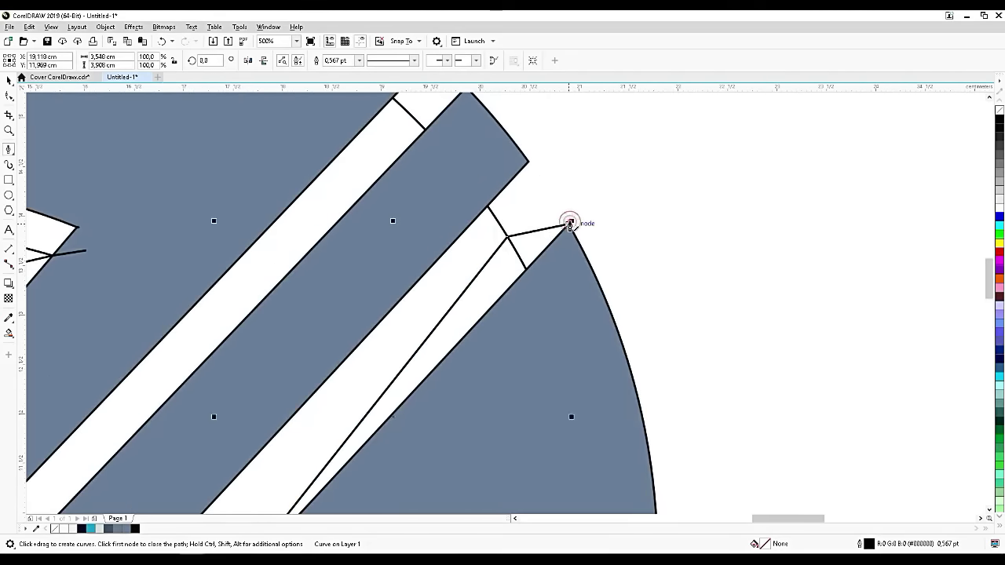
left_click(600, 225)
key("space")
Step: Convert the short segment between the inner-circle arc and the right segment's upper tip to a curve and bow it upward
left_click(13, 99)
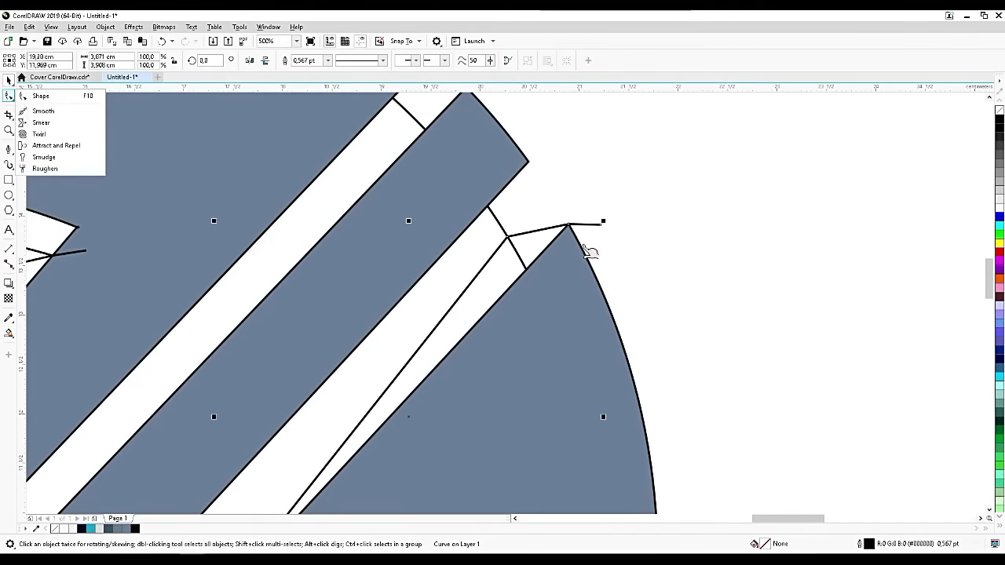
left_click(48, 95)
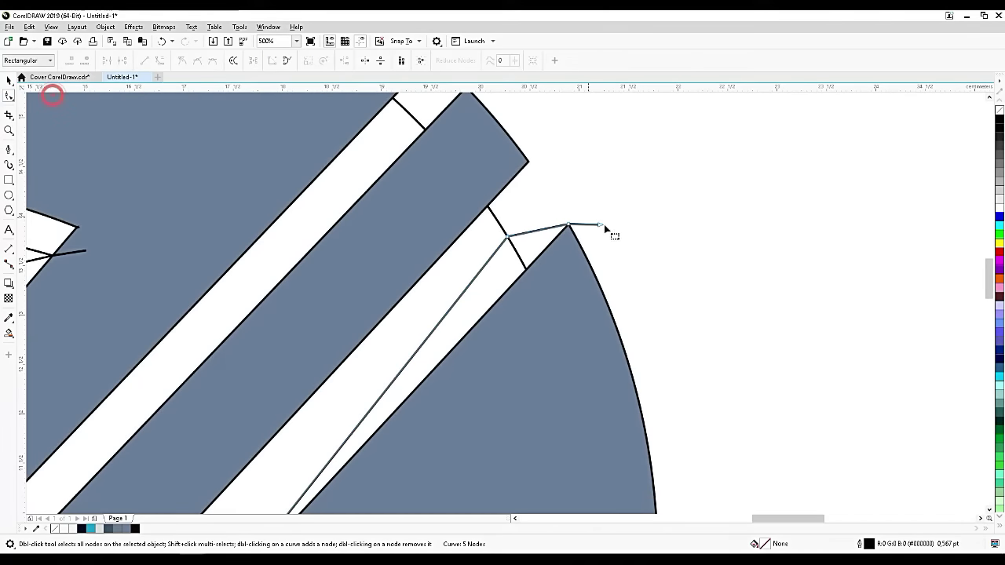
scroll(548, 224, "up", 2)
left_click(534, 240)
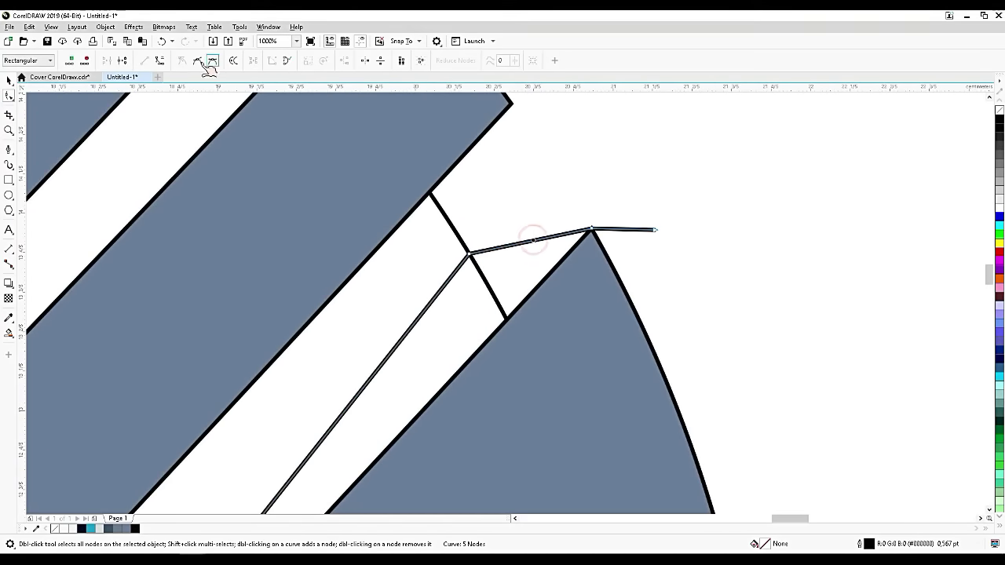
left_click(159, 61)
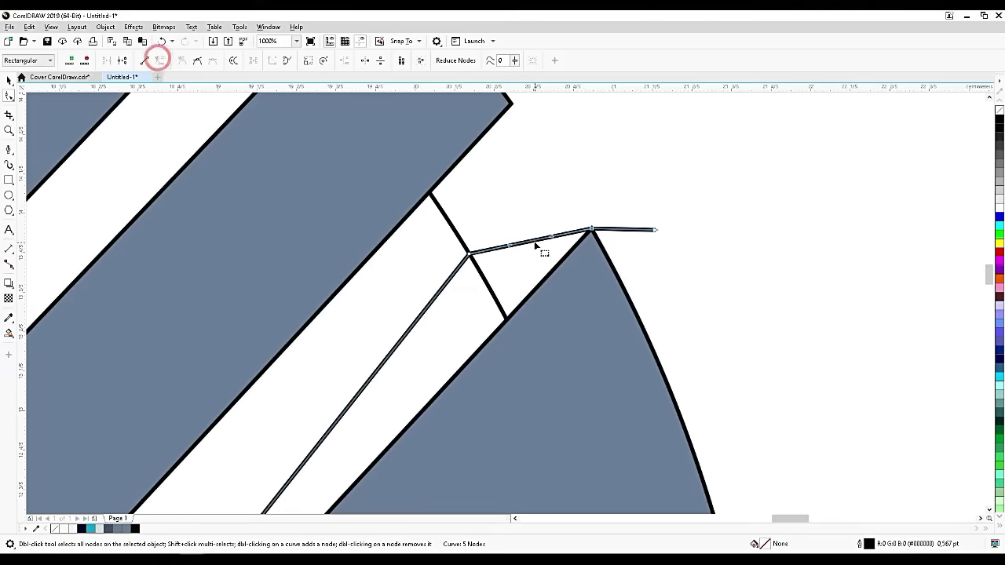
left_click_drag(534, 239, 526, 223)
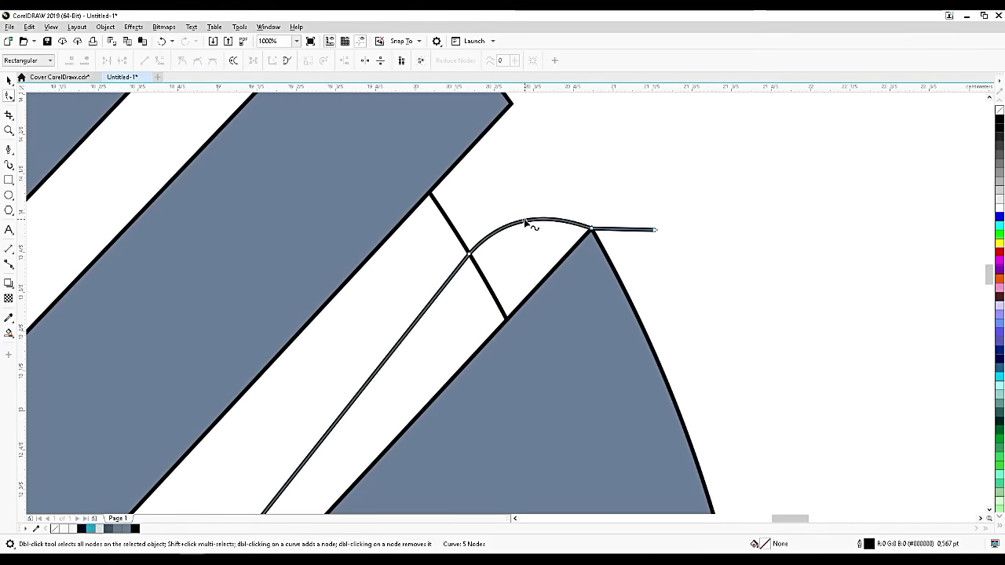
Step: Convert the path's long diagonal segment to a curve, then try a small bend near its upper end and undo it
left_click(460, 267)
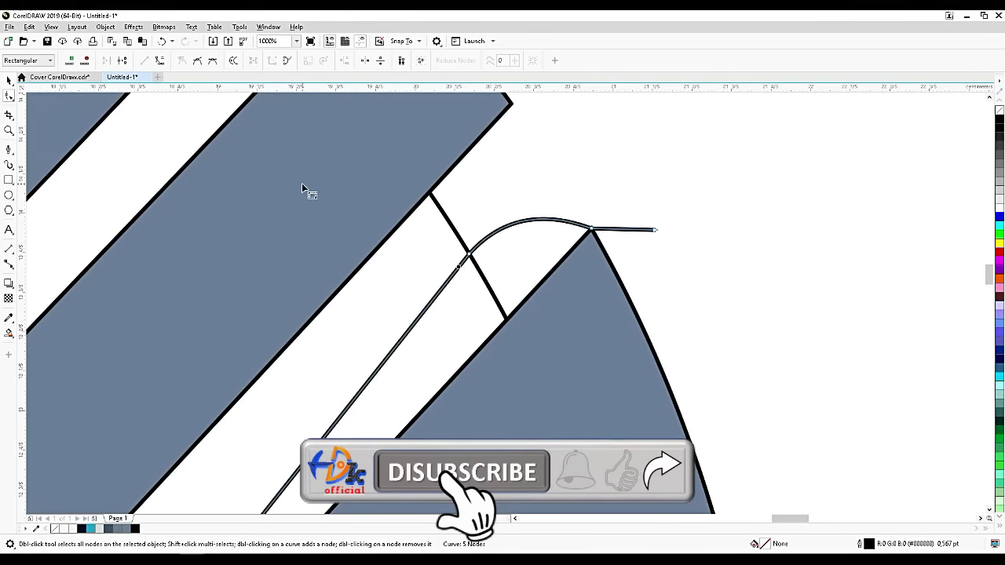
left_click(465, 257)
left_click(160, 60)
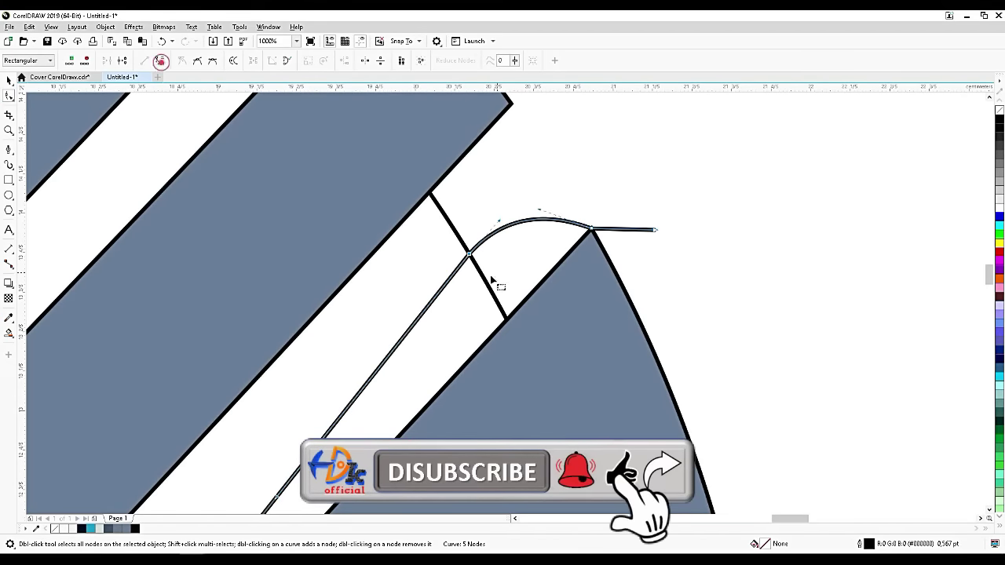
left_click_drag(457, 283, 464, 292)
key("ctrl+z")
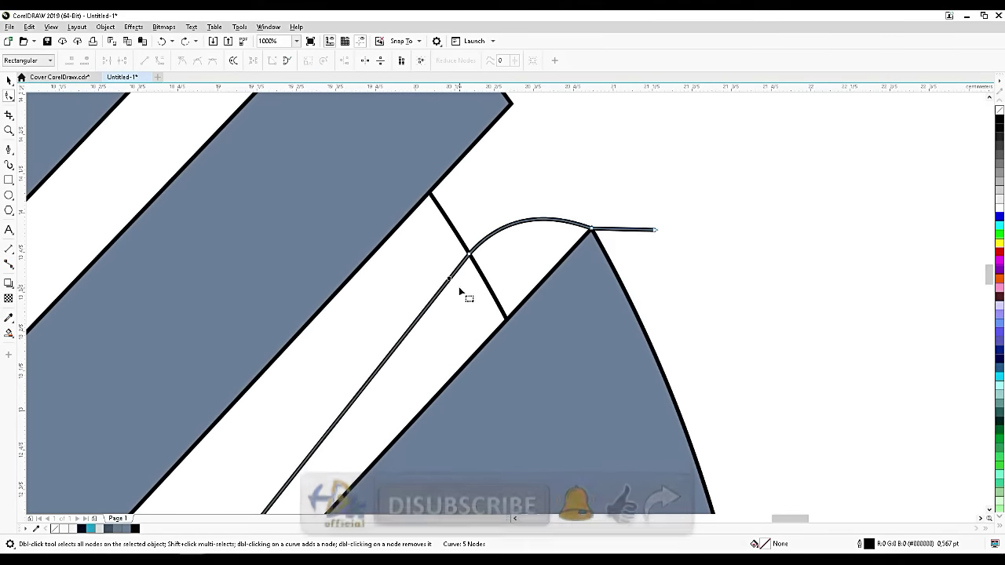
Step: Reshape the short bowed curve with its handle at the inner-circle crossing so it starts off more steeply
scroll(480, 263, "down", 2)
left_click(474, 253)
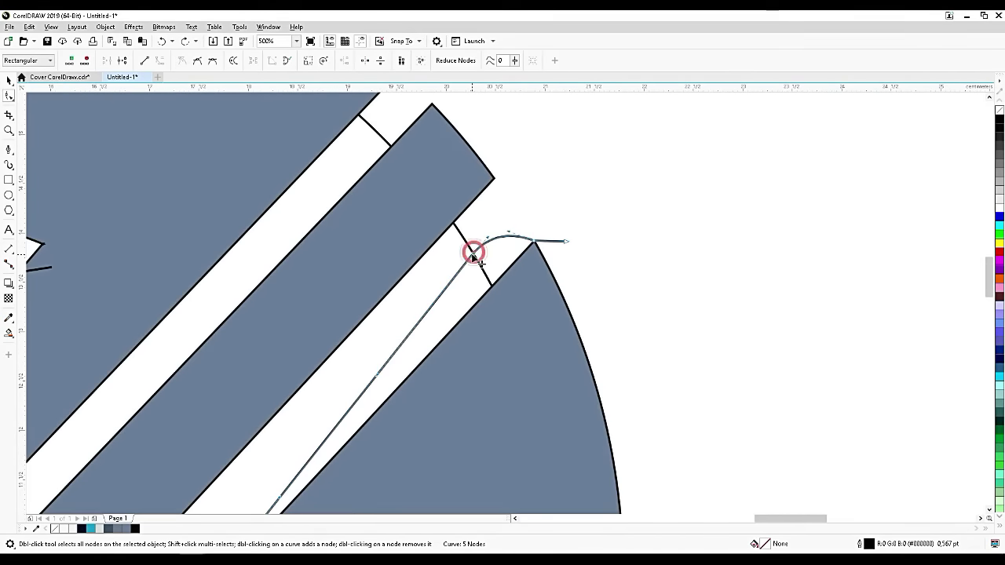
left_click_drag(488, 239, 486, 235)
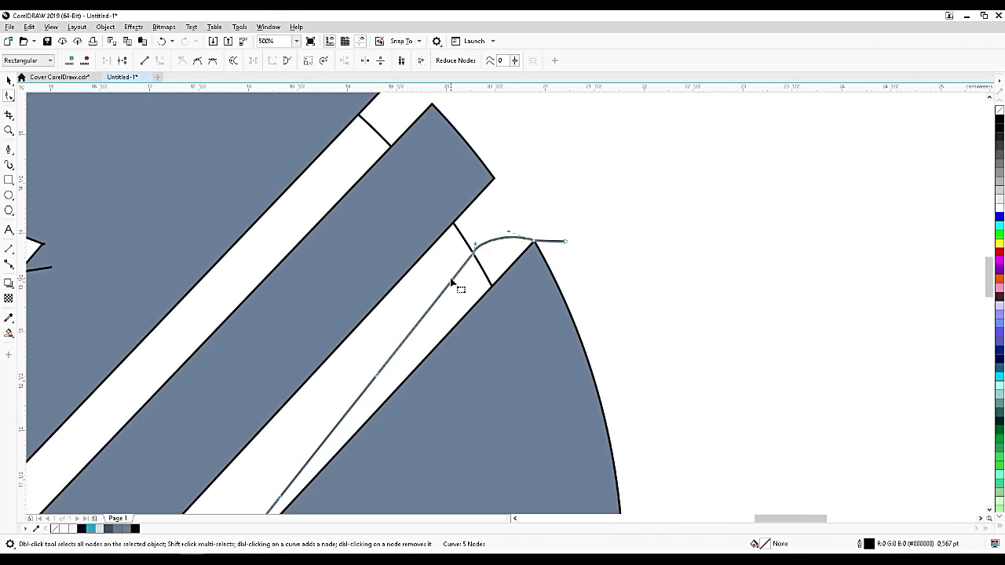
Step: Bend the long diagonal curve toward the right segment so it hugs that edge before curving up to the inner-circle crossing
left_click(450, 282)
scroll(421, 207, "down", 4)
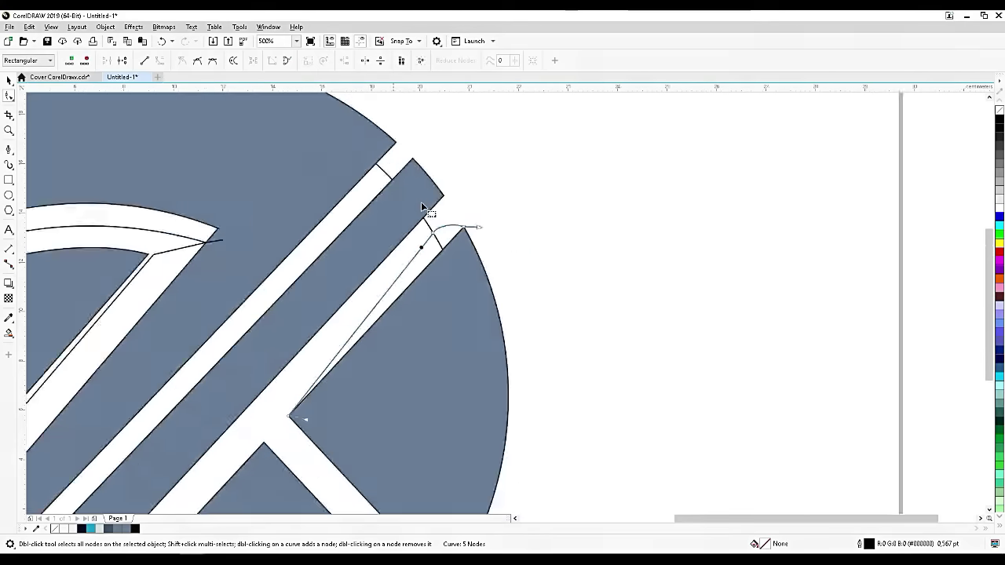
scroll(370, 336, "up", 3)
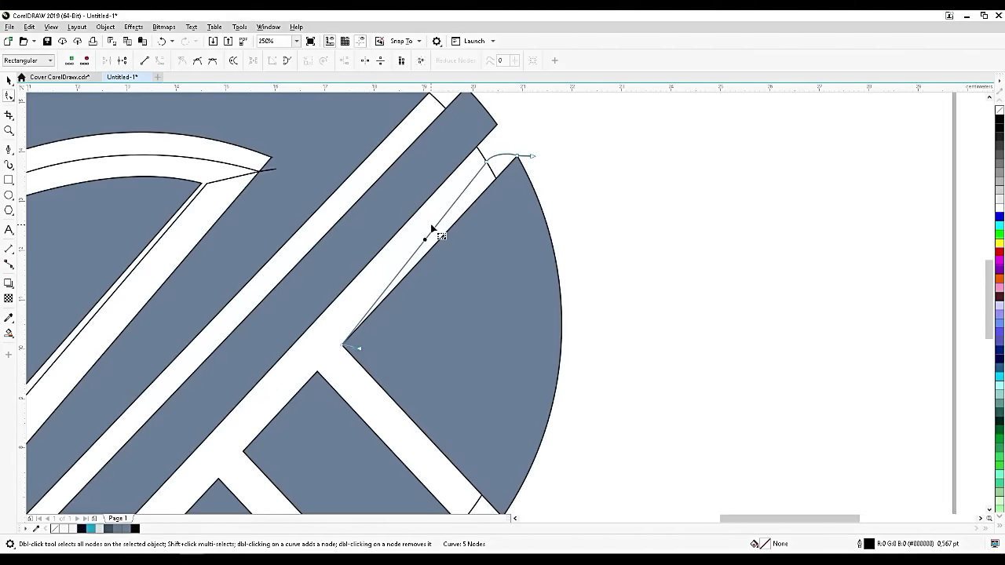
left_click_drag(440, 230, 460, 211)
scroll(481, 189, "up", 2)
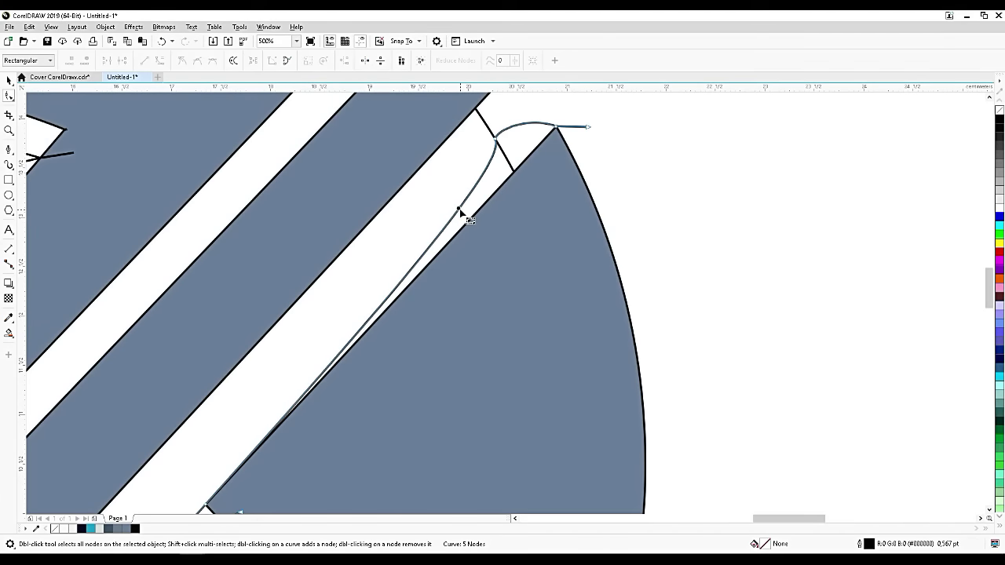
scroll(558, 207, "down", 4)
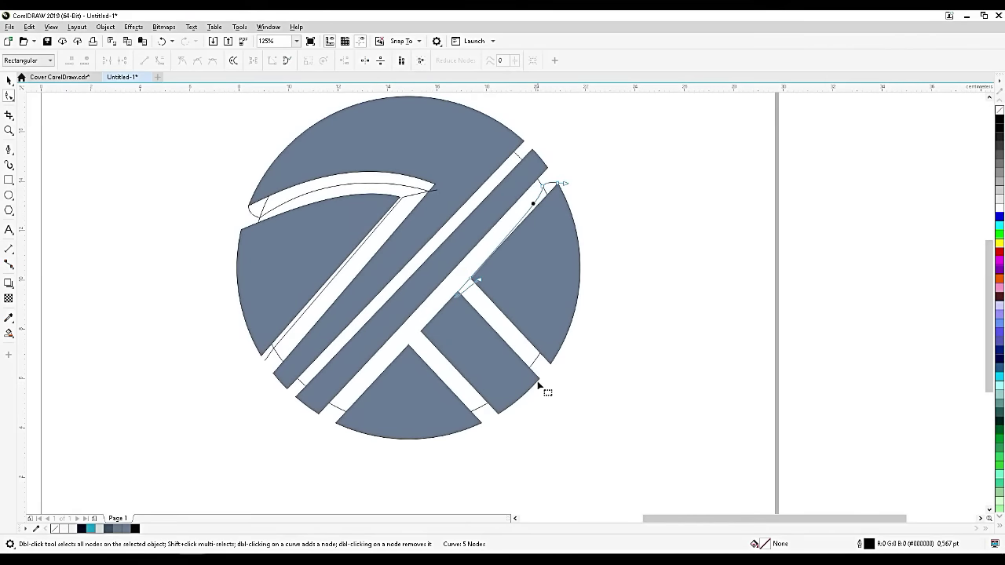
scroll(539, 377, "up", 2)
scroll(518, 318, "up", 4)
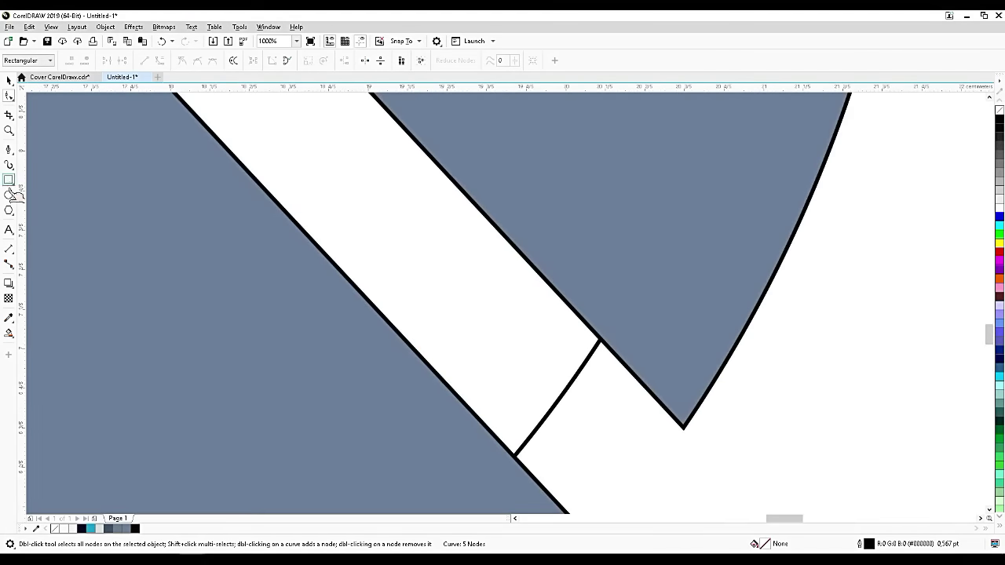
Step: Draw a Pen path from the right segment's lower tip to the inner-circle arc, then up to the segment's diagonal edge with a short tail inside it
left_click(9, 149)
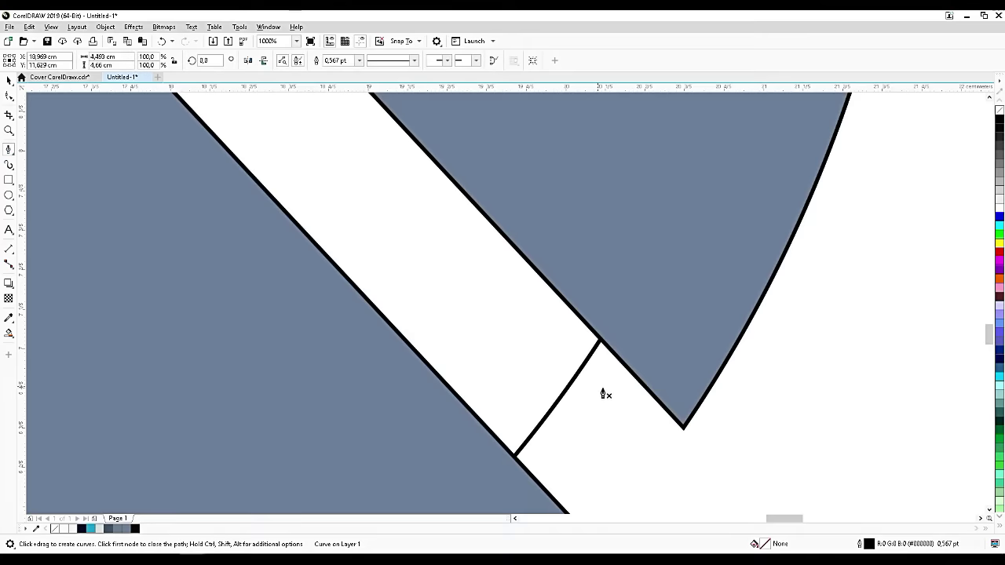
left_click(683, 426)
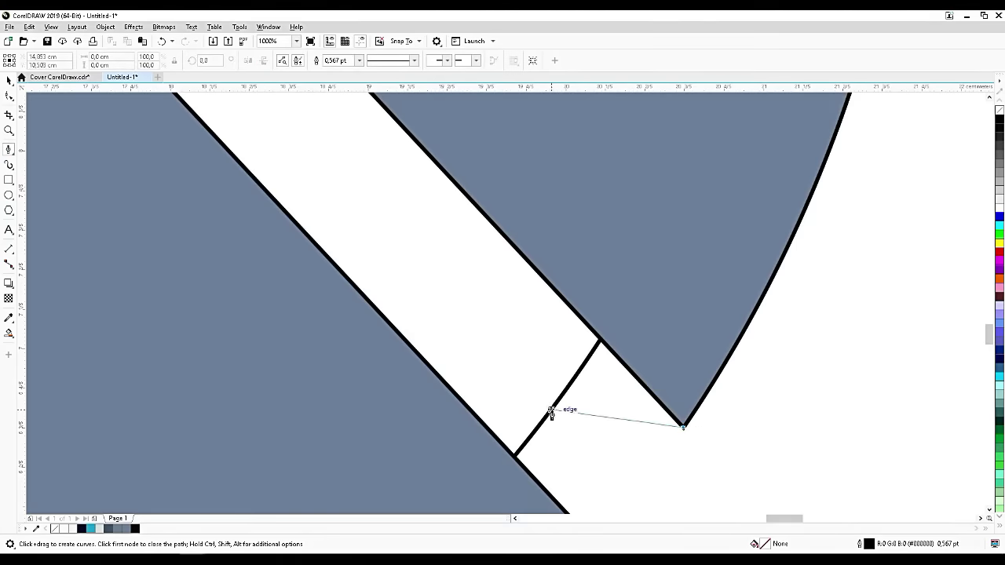
left_click(550, 410)
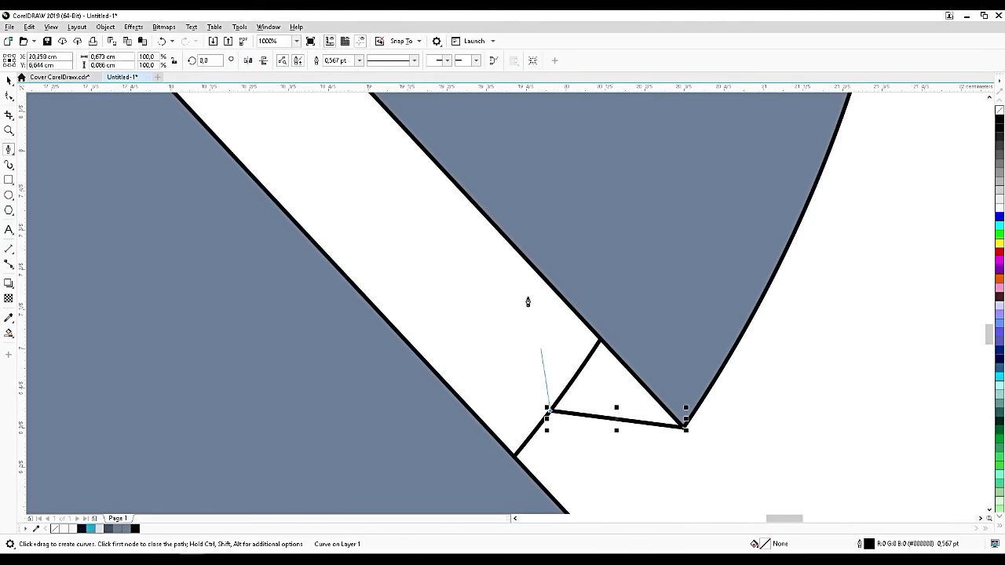
scroll(440, 166, "down", 2)
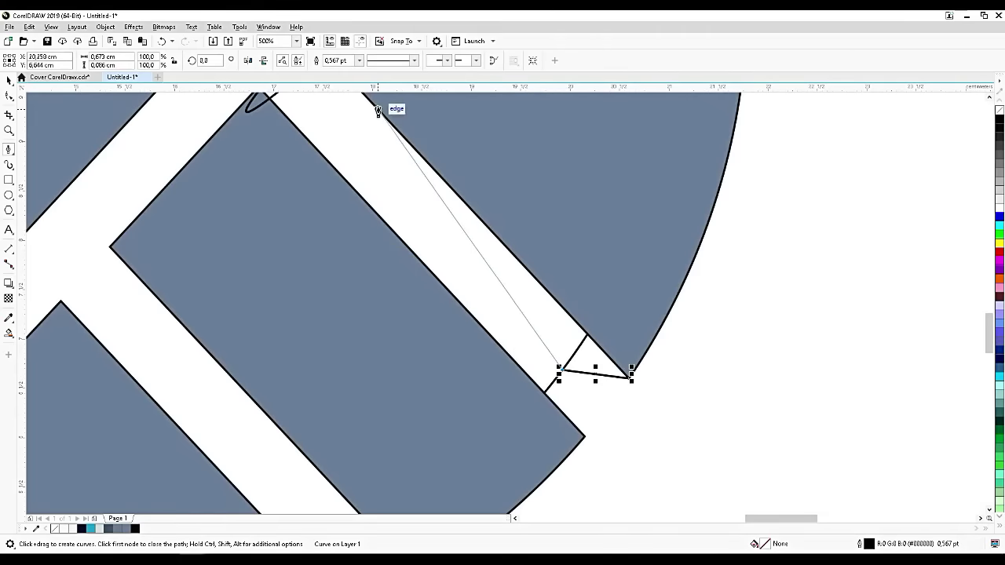
mouse_move(376, 108)
left_mouse_down()
mouse_move(397, 103)
mouse_move(389, 97)
left_mouse_up()
key("space")
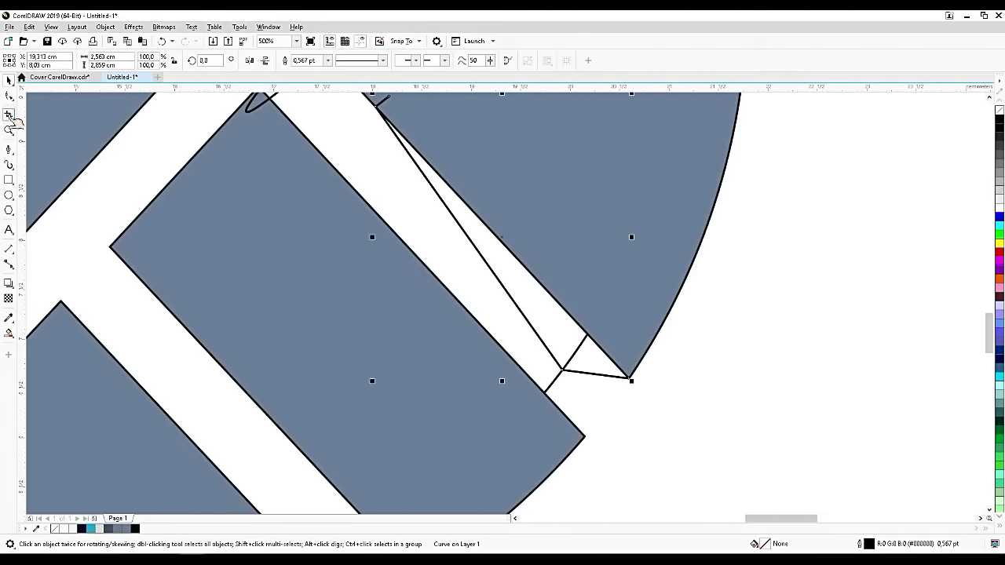
Step: Bend the path's long diagonal segment toward the right segment so it hugs that edge before curving down to the inner-circle arc
left_click(9, 96)
key("F10")
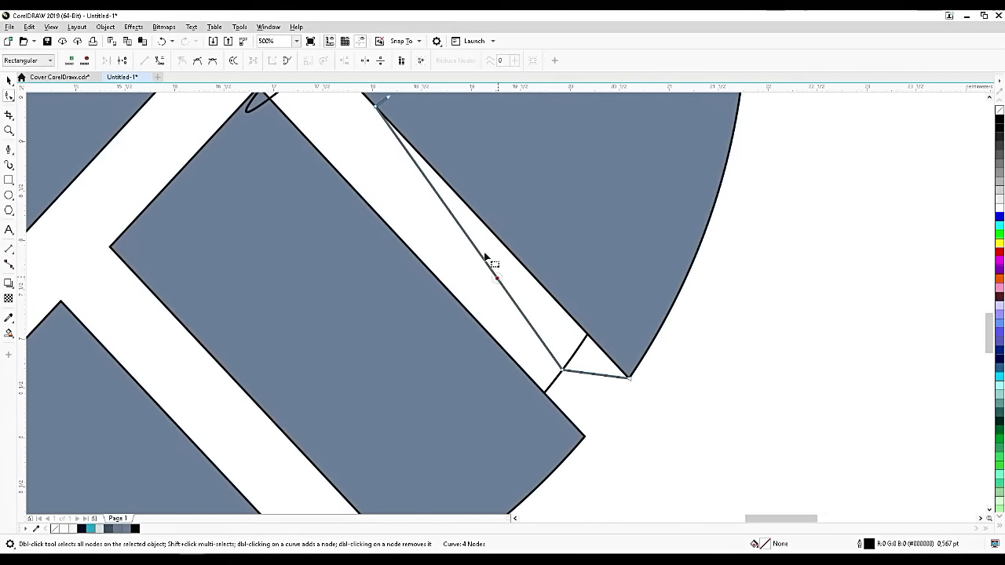
left_click_drag(509, 296, 531, 299)
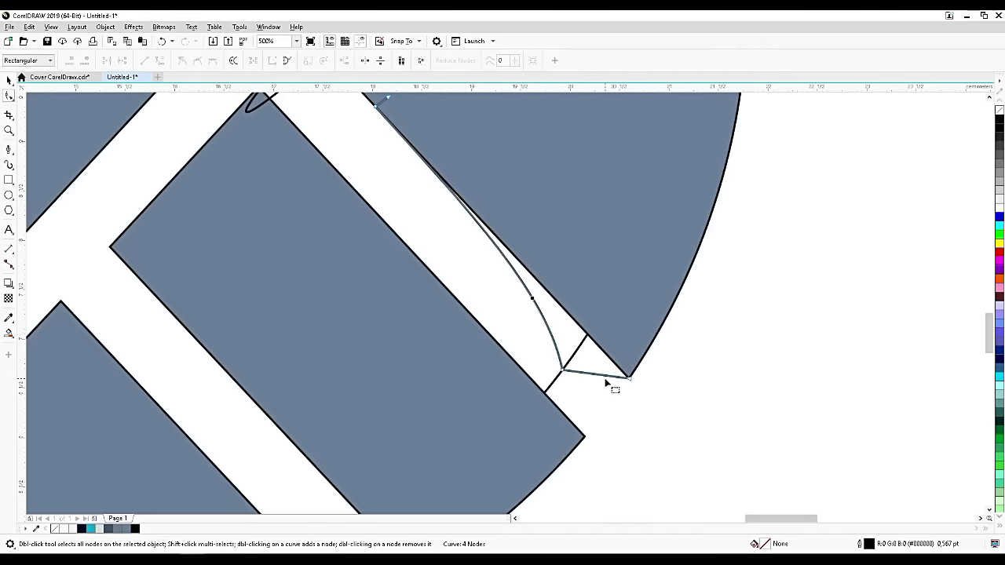
Step: Convert the short segment between the inner-circle arc and the right segment's lower tip to a curve and bow it gently downward
left_click(605, 375)
left_click(158, 60)
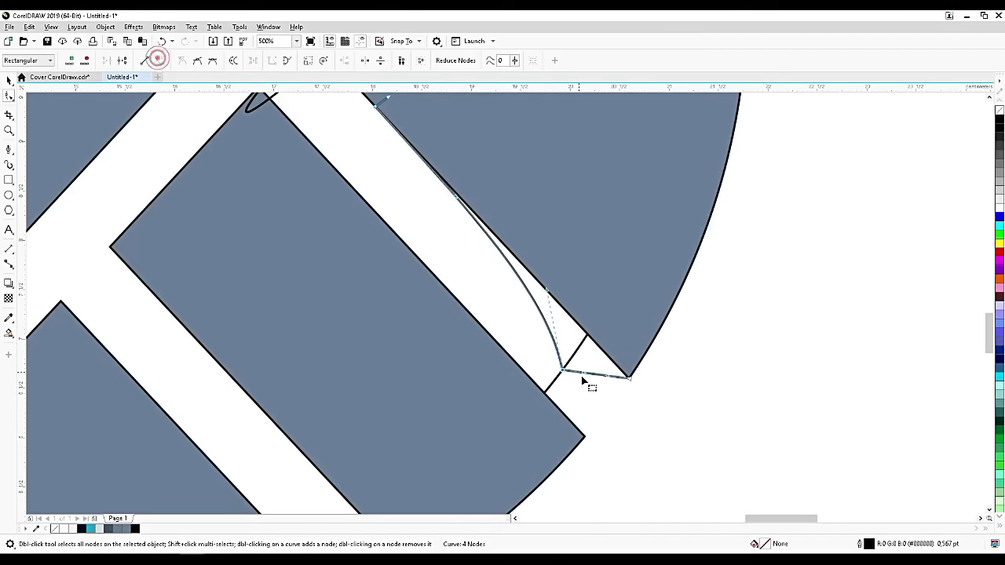
left_click_drag(592, 375, 592, 391)
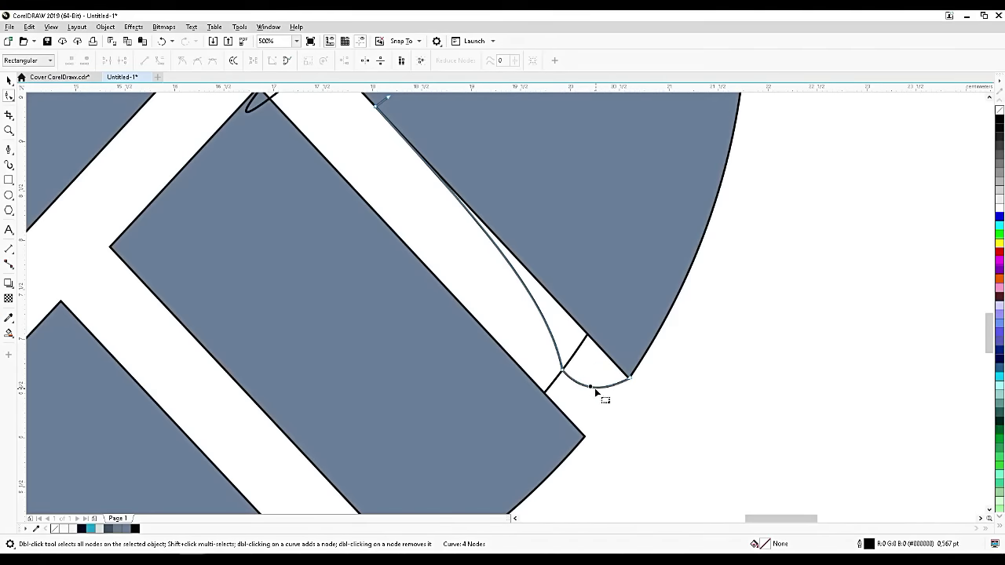
left_click_drag(594, 388, 590, 385)
scroll(709, 294, "down", 4)
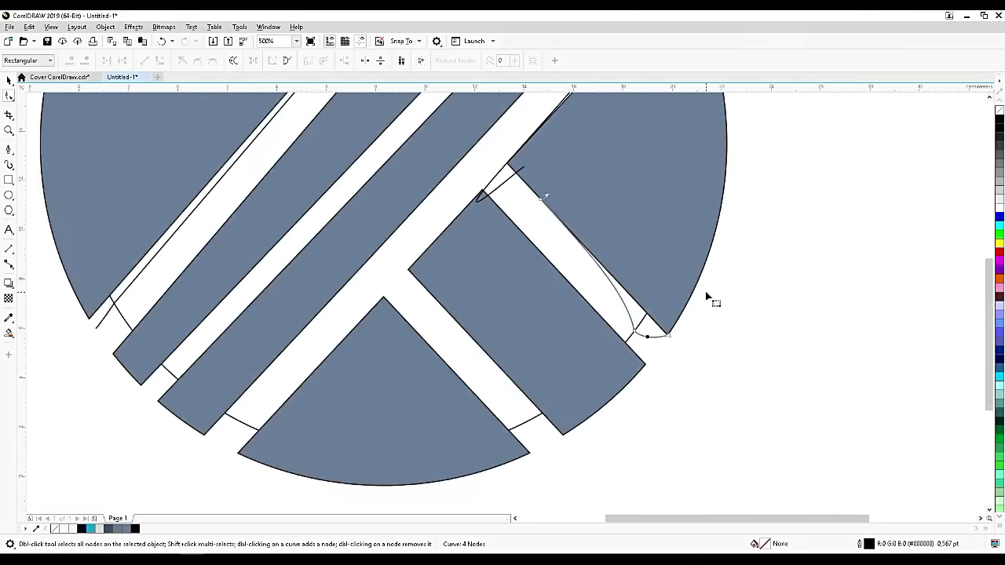
Step: Copy and paste the finished curve, move the copy over the gap beside the bottom wedge, and mirror it horizontally
left_click(9, 81)
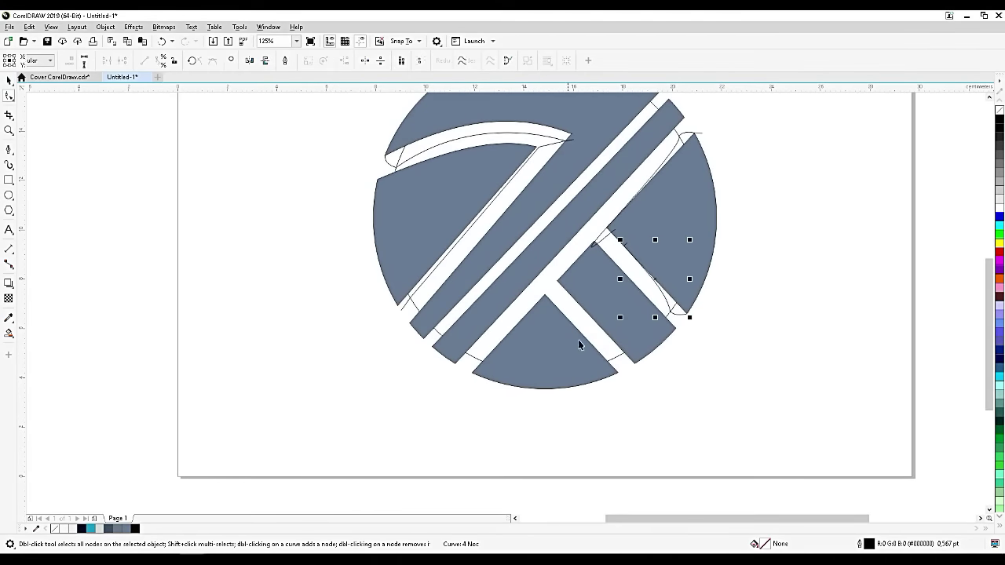
scroll(644, 329, "up", 2)
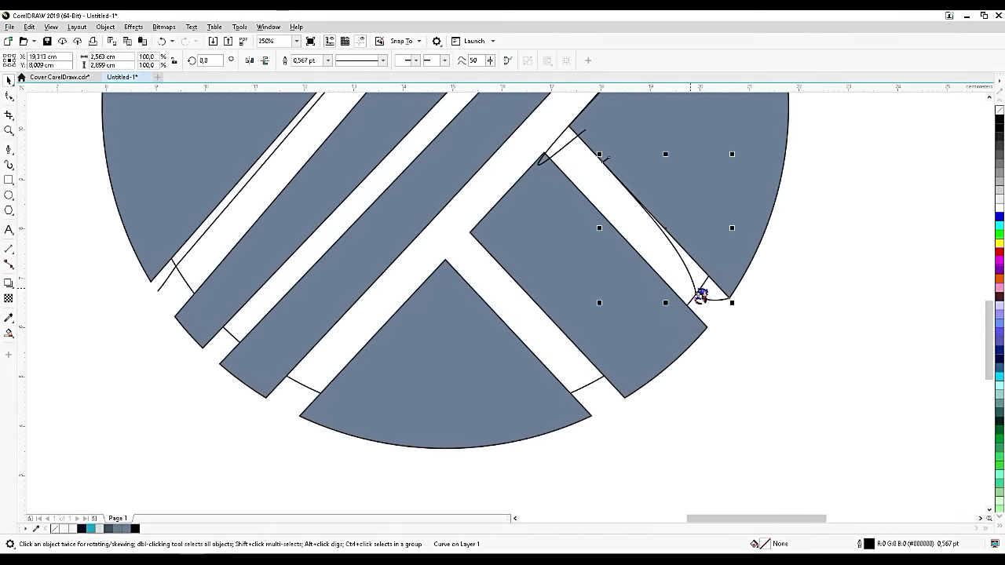
key("ctrl+c")
key("ctrl+v")
left_click_drag(694, 285, 593, 406)
scroll(591, 419, "up", 2)
left_click(263, 63)
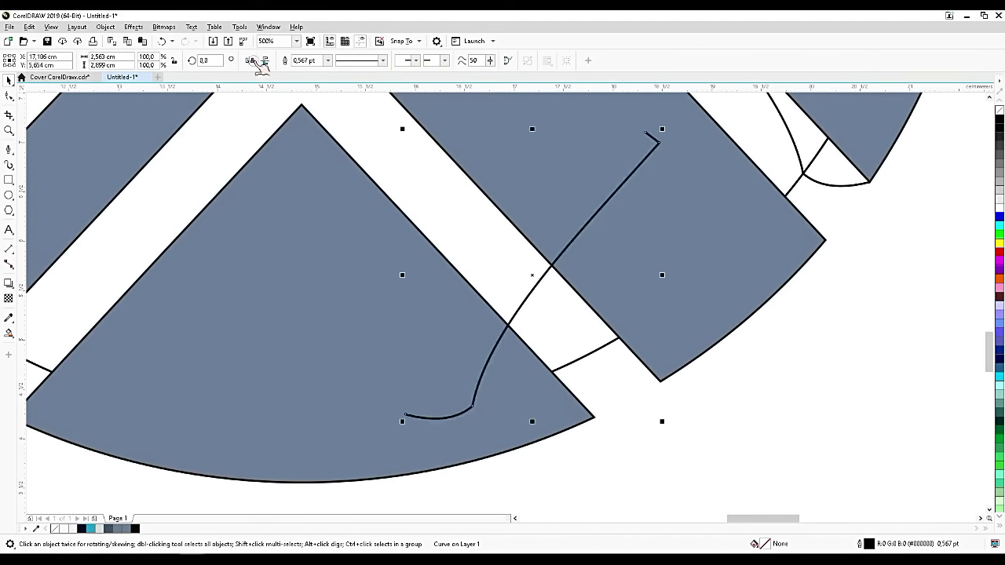
Step: Rotate the mirrored copy to 264.522 degrees so its long side runs parallel to the gap beside the bottom wedge
left_click(543, 275)
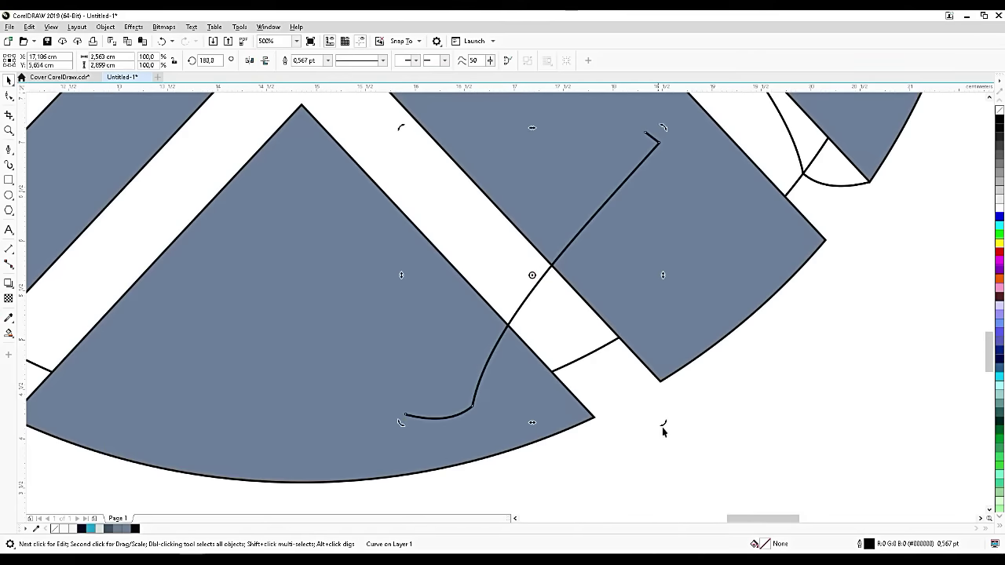
left_click_drag(664, 425, 557, 256)
left_click_drag(615, 301, 616, 303)
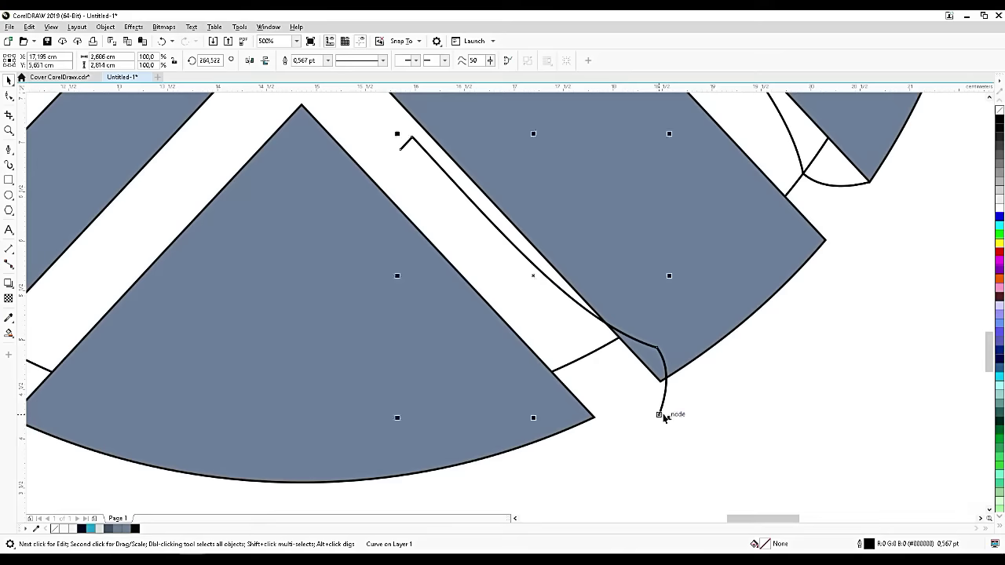
Step: Move the rotated curve by its lower end node so it snaps onto the bottom wedge's right tip
key("F10")
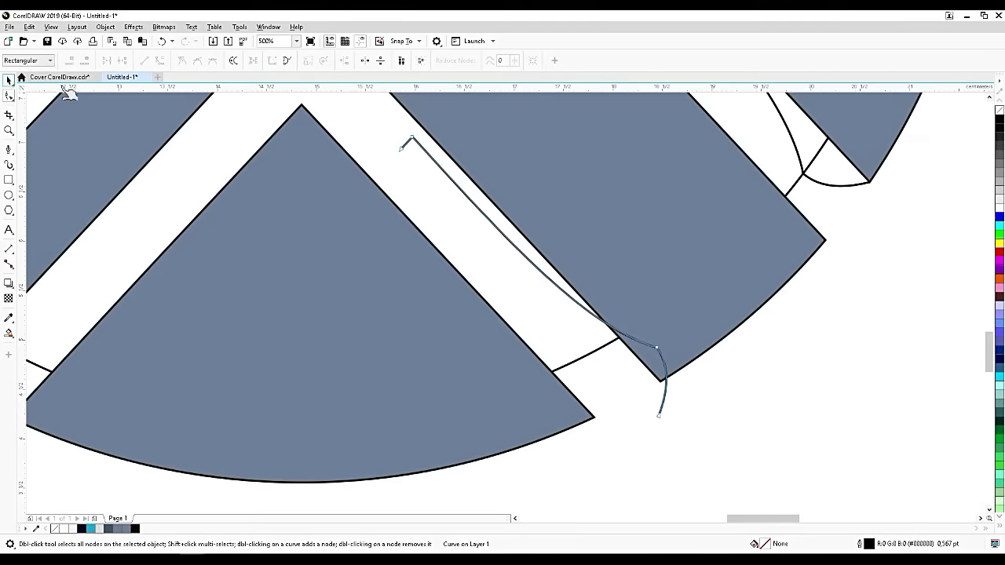
key("space")
left_click_drag(659, 414, 596, 417)
Step: Move the curve's upper corner node onto the bottom wedge's right edge so only the short tail lies inside the wedge
scroll(340, 140, "up", 4)
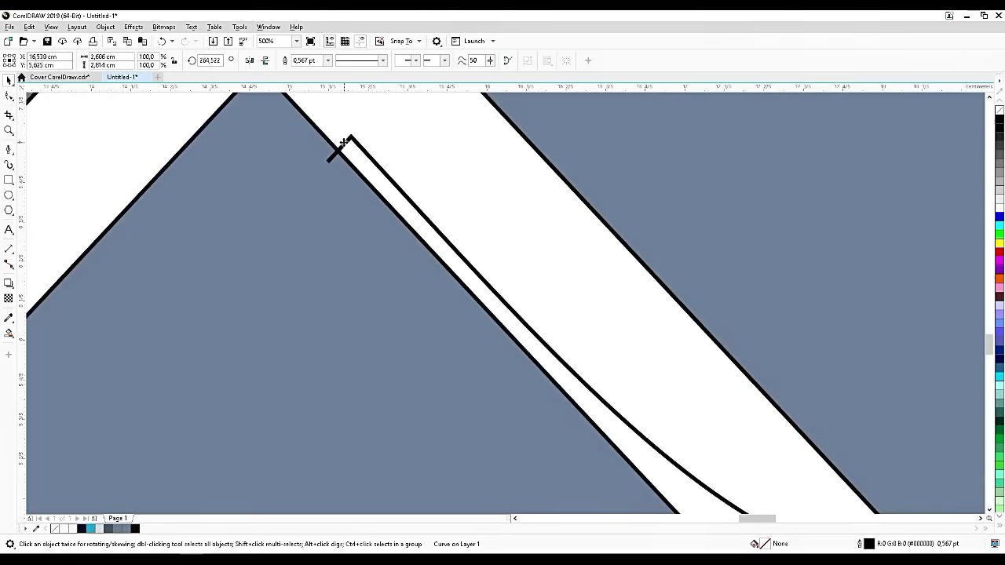
key("space")
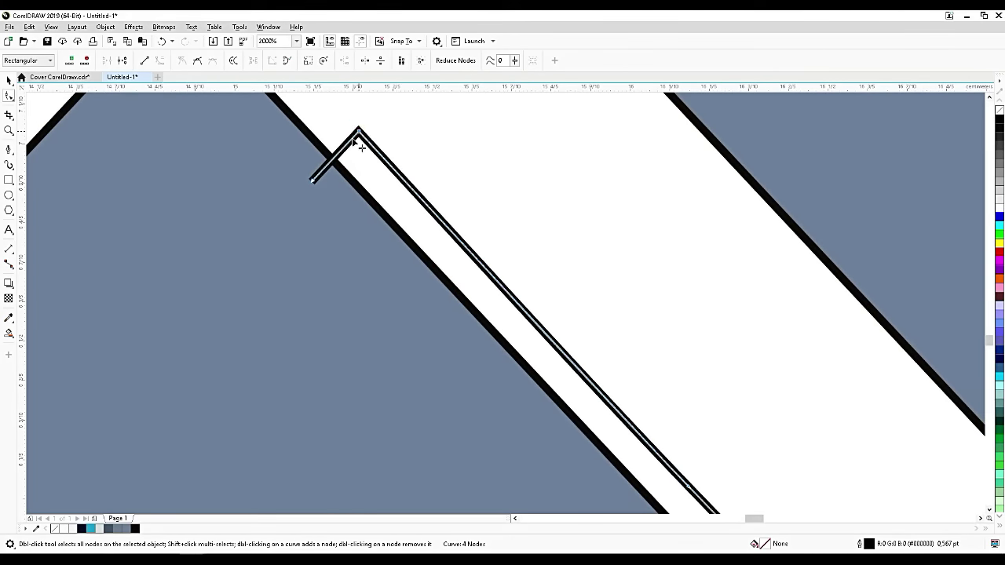
left_click_drag(358, 133, 336, 159)
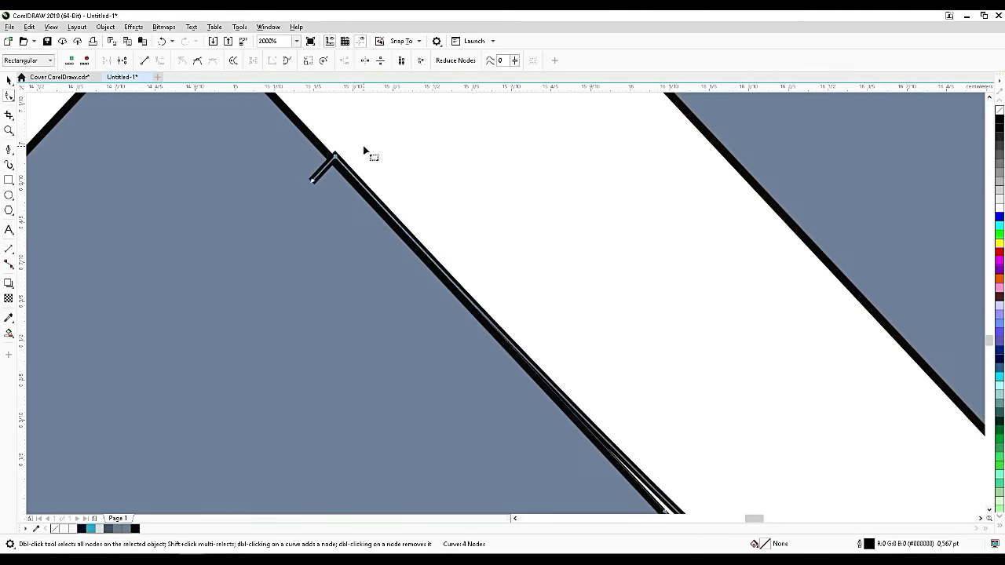
scroll(389, 149, "down", 4)
Step: Place the curve's lower corner node on the inner-circle arc and bow the short end segment further outward with its tip handle
scroll(605, 381, "up", 2)
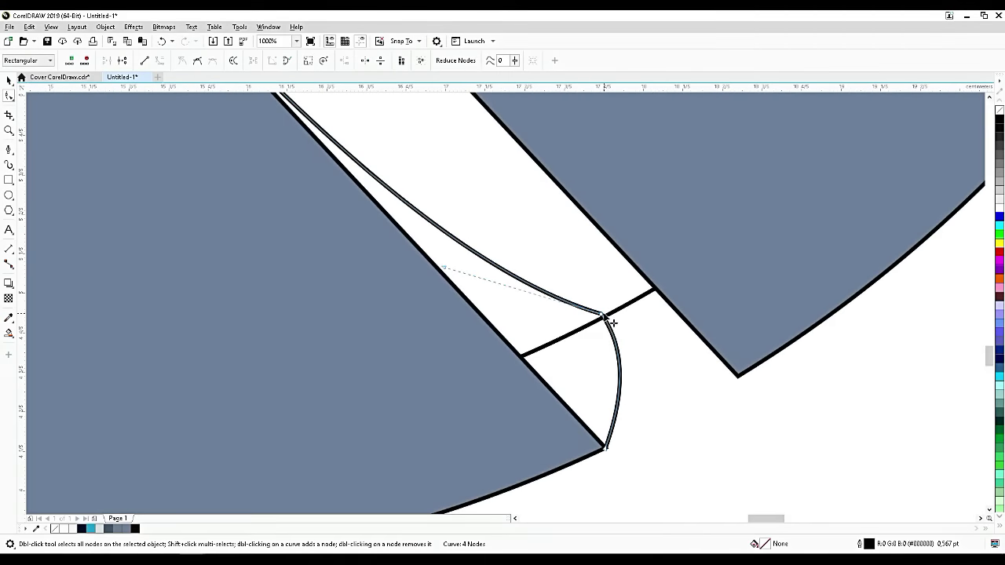
left_click_drag(602, 314, 603, 318)
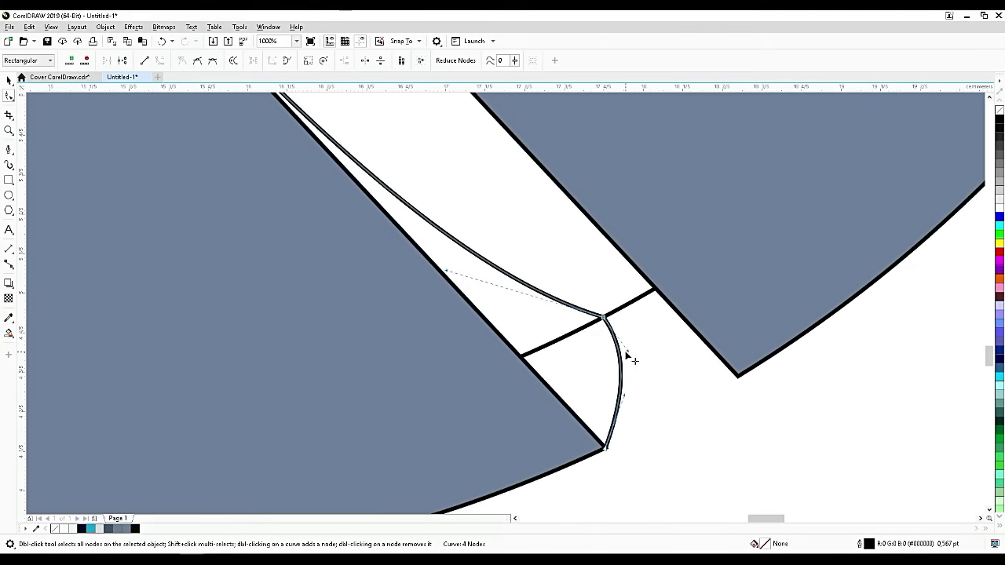
left_click(623, 395)
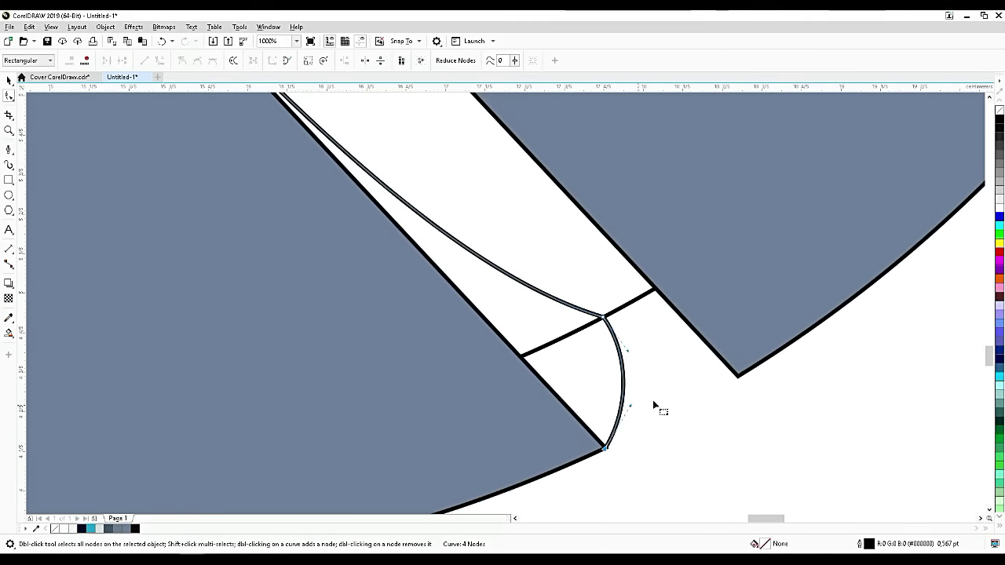
scroll(657, 406, "down", 4)
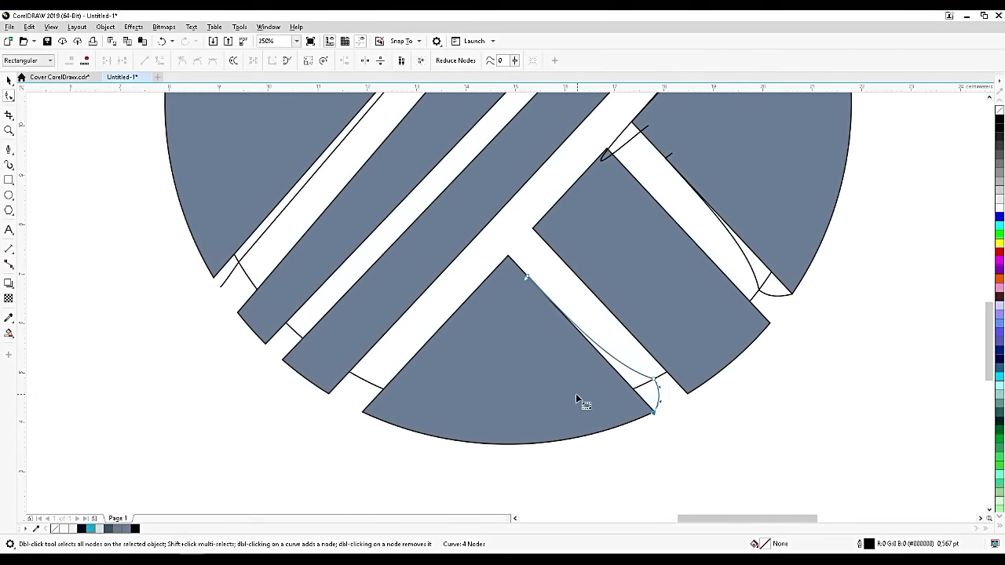
Step: Duplicate the adjusted curve, move the duplicate toward the bottom wedge's left side, and mirror it horizontally
left_click(9, 80)
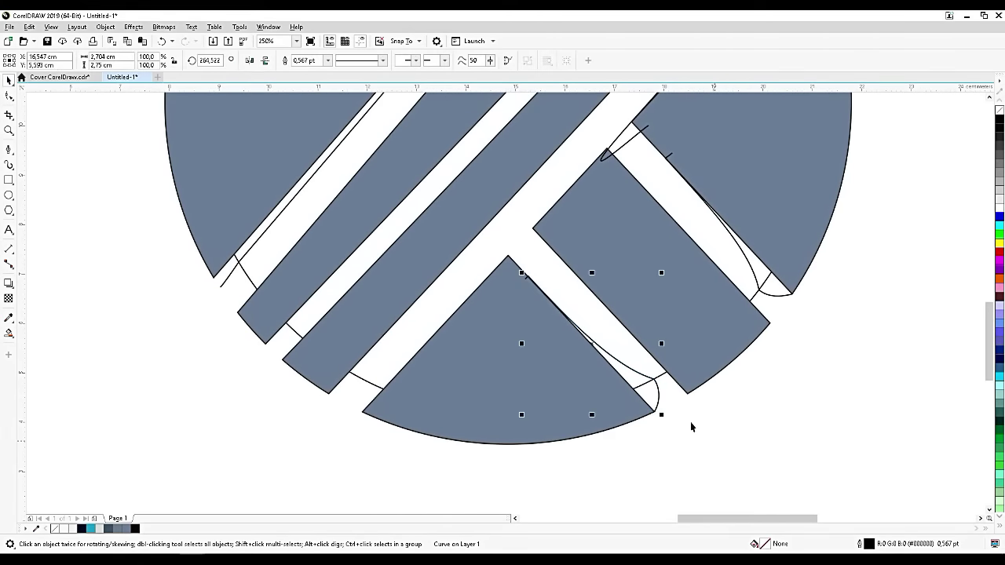
key("ctrl+d")
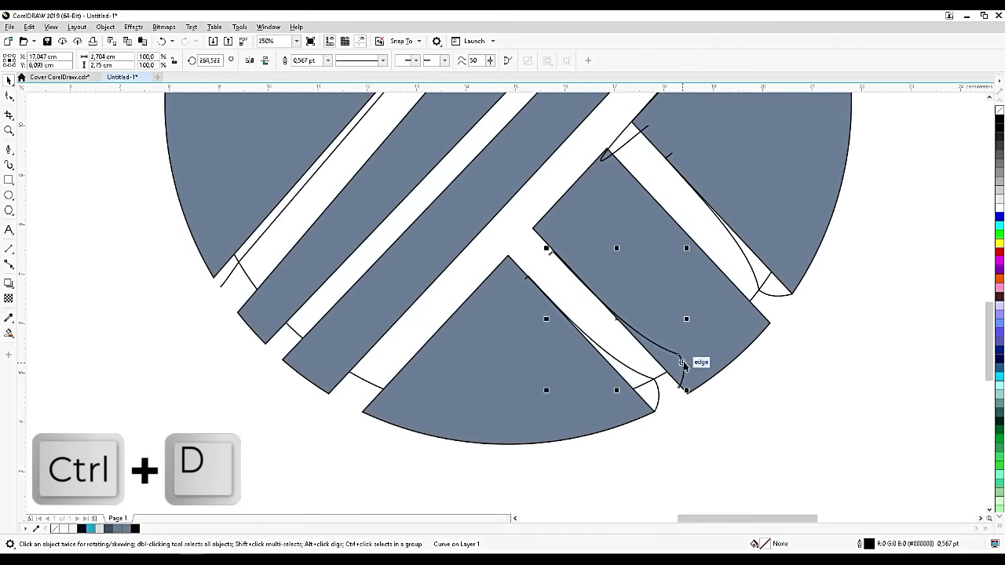
left_click_drag(682, 363, 504, 397)
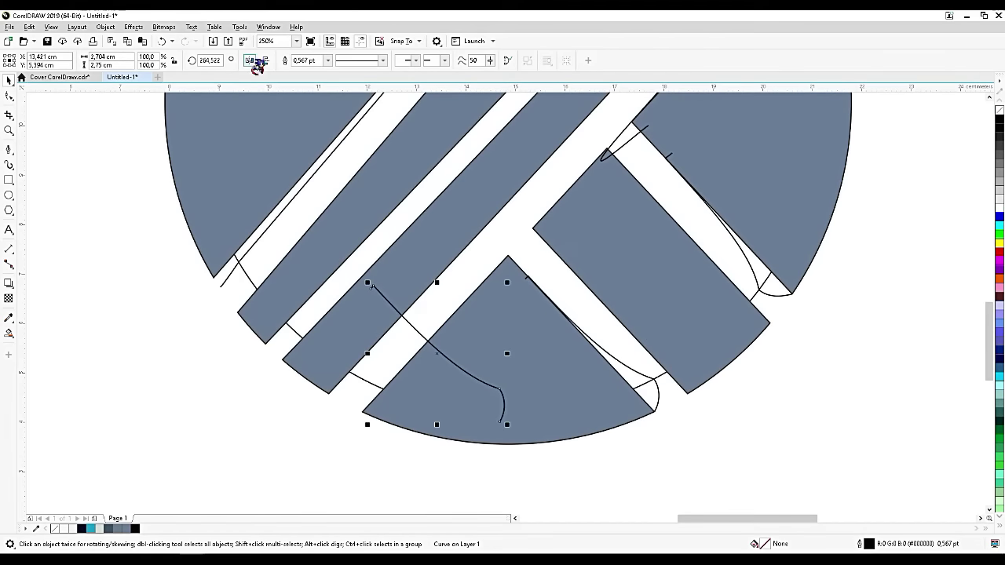
left_click(249, 62)
Step: Move the mirrored duplicate by its lower end node so it snaps onto the bottom wedge's left tip
scroll(369, 424, "up", 2)
scroll(379, 419, "up", 3)
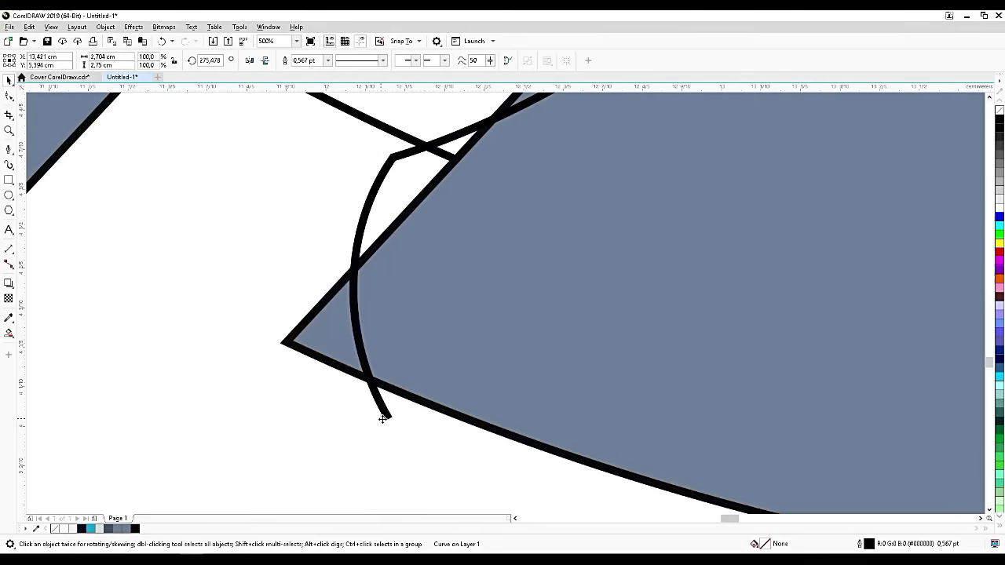
left_click_drag(387, 418, 287, 344)
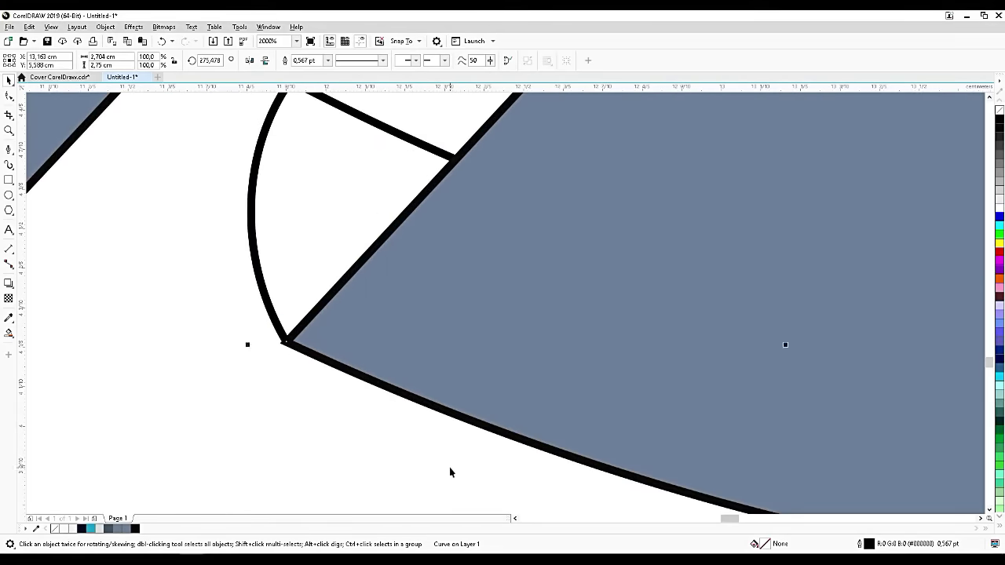
scroll(453, 477, "down", 3)
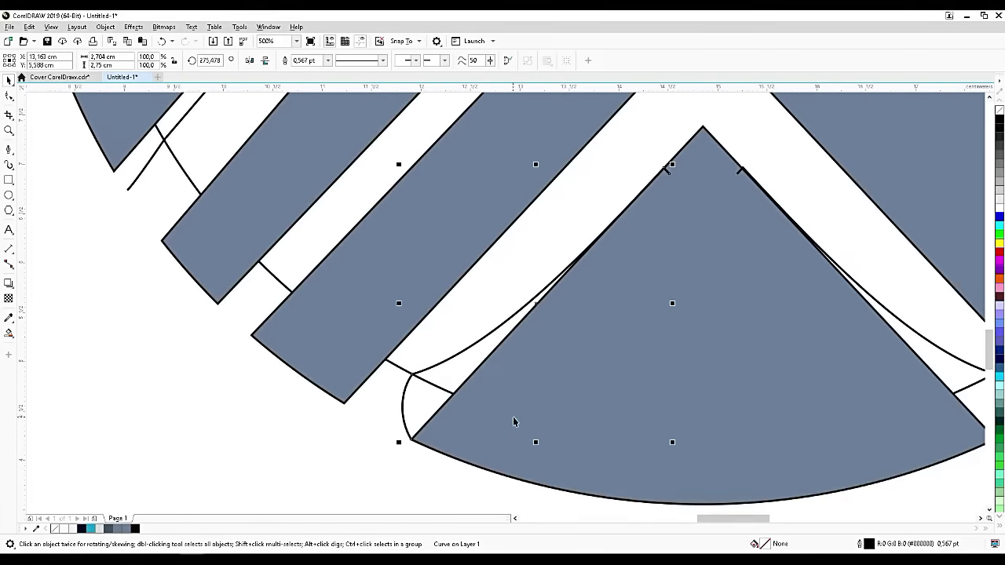
Step: Draw an open Pen path from the left segment's lower tip to the inner-circle arc, up to the segment's edge, ending with a short tail inside it
scroll(513, 422, "down", 3)
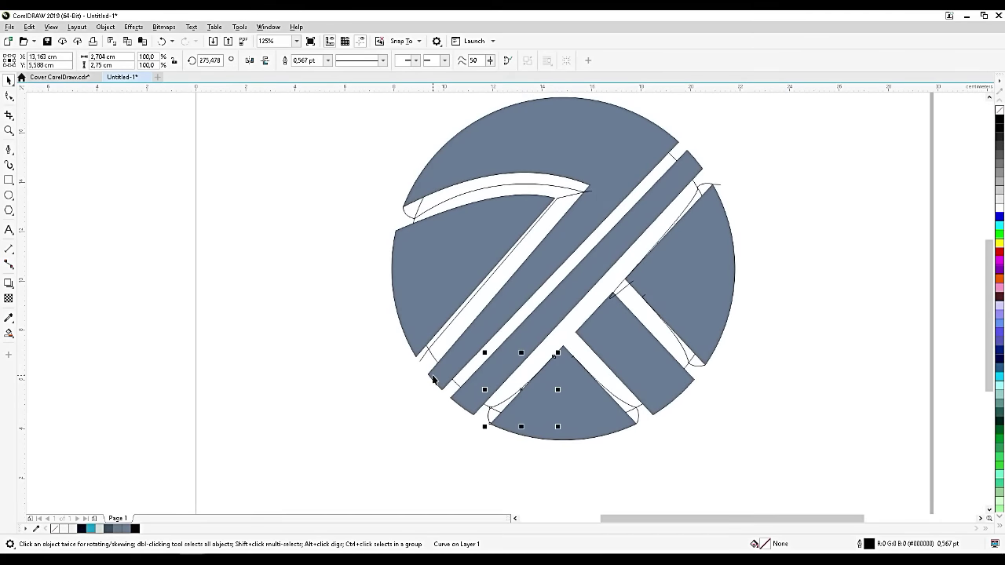
scroll(420, 357, "up", 2)
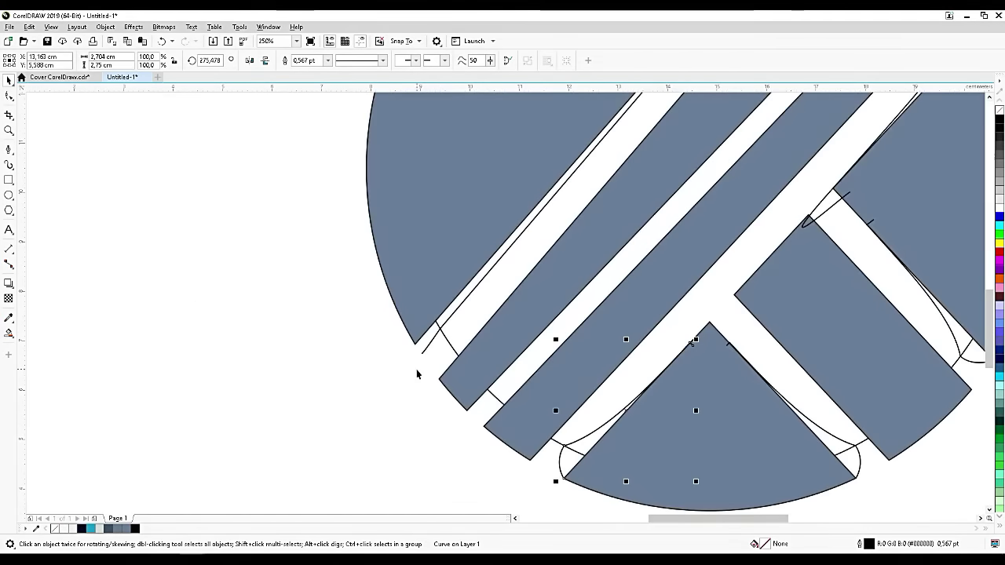
scroll(427, 354, "up", 1)
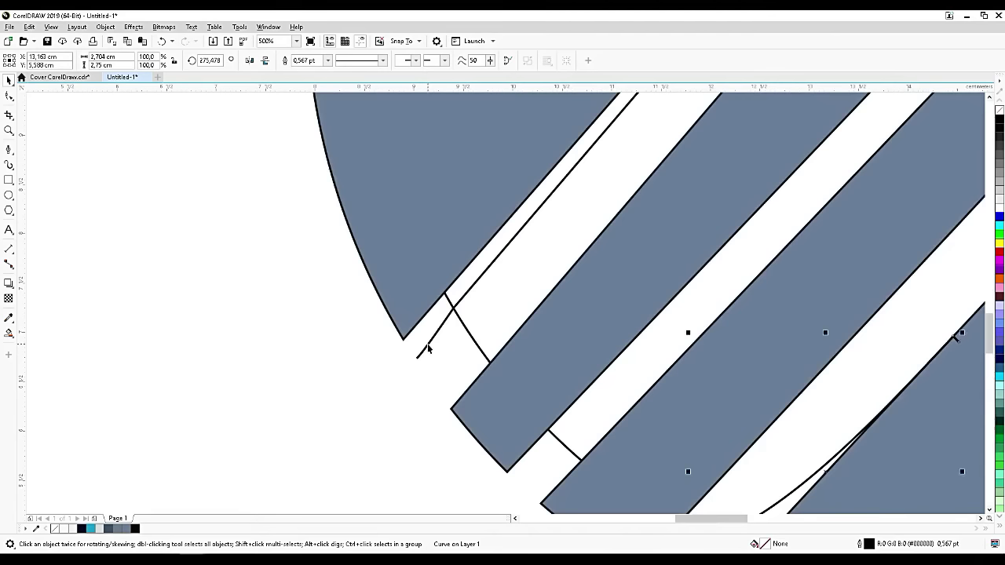
left_click(10, 150)
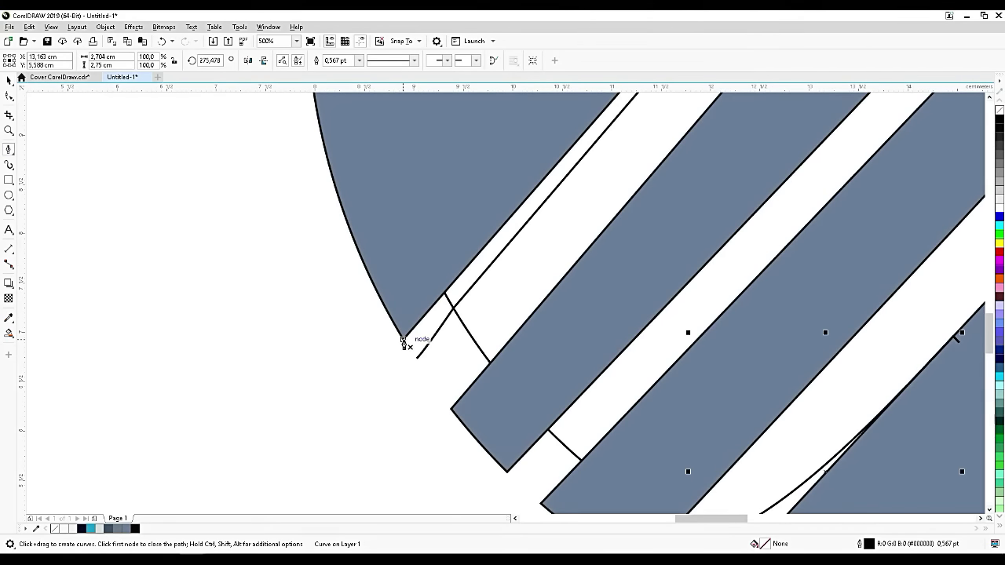
left_click(403, 338)
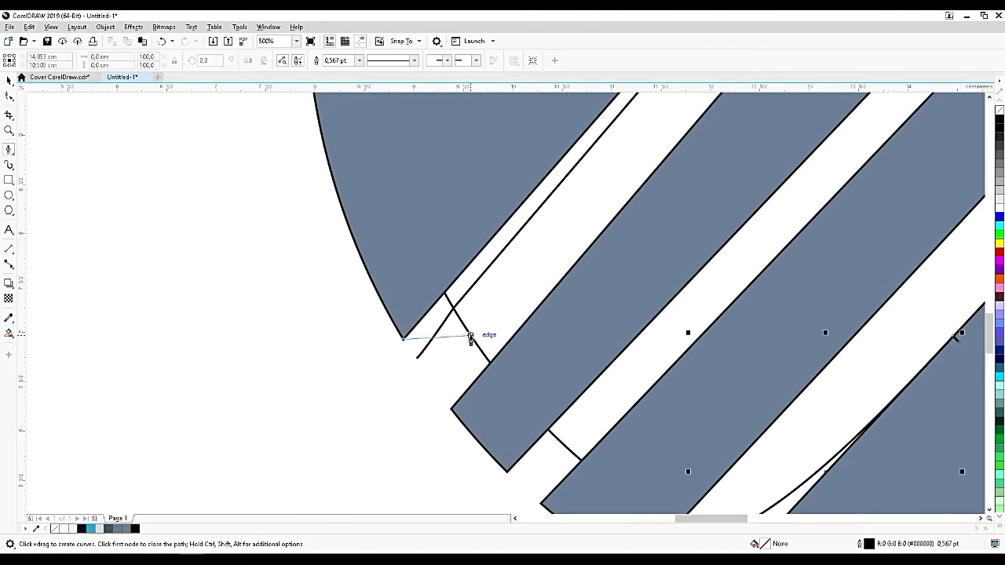
left_click(472, 335)
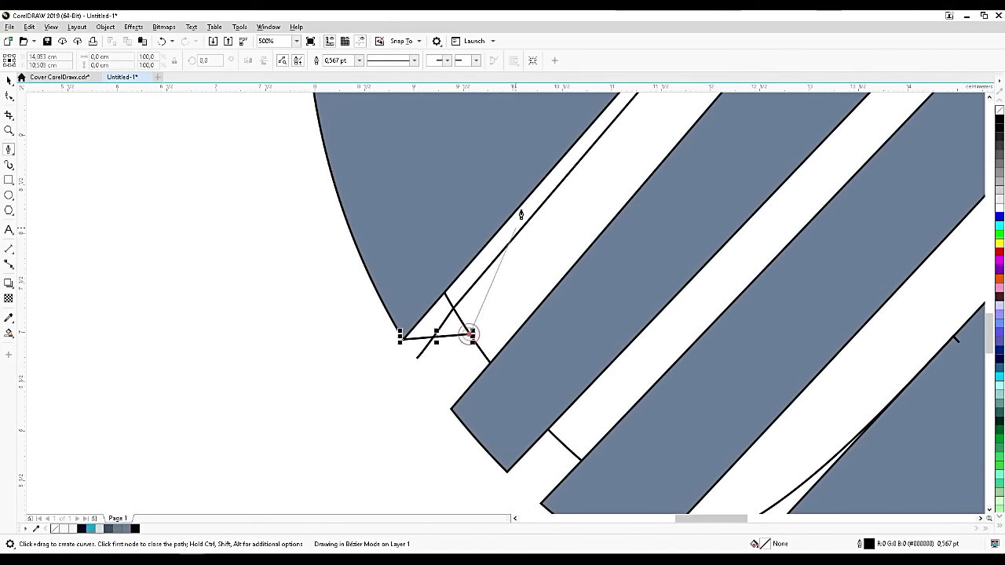
left_click(616, 95)
left_click(562, 98)
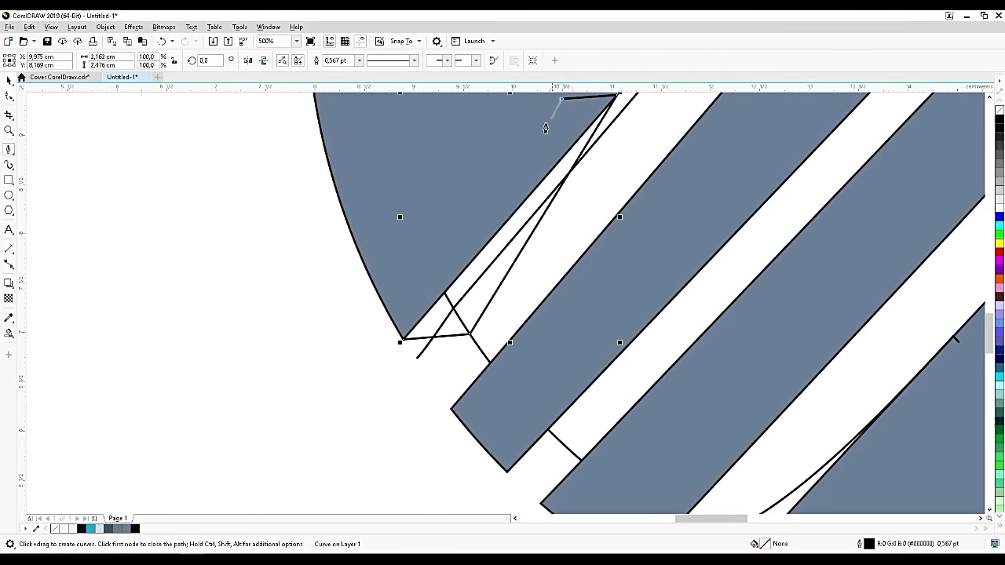
Step: Convert the path's short end segment at the left segment's lower tip to a curve and bow it outward
left_click(8, 96)
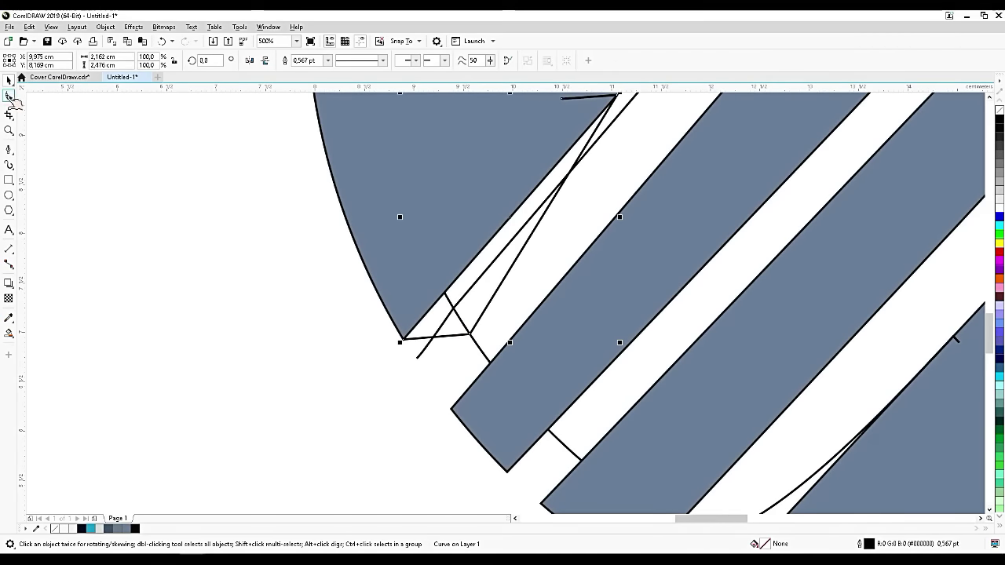
left_click(446, 335)
scroll(467, 325, "up", 2)
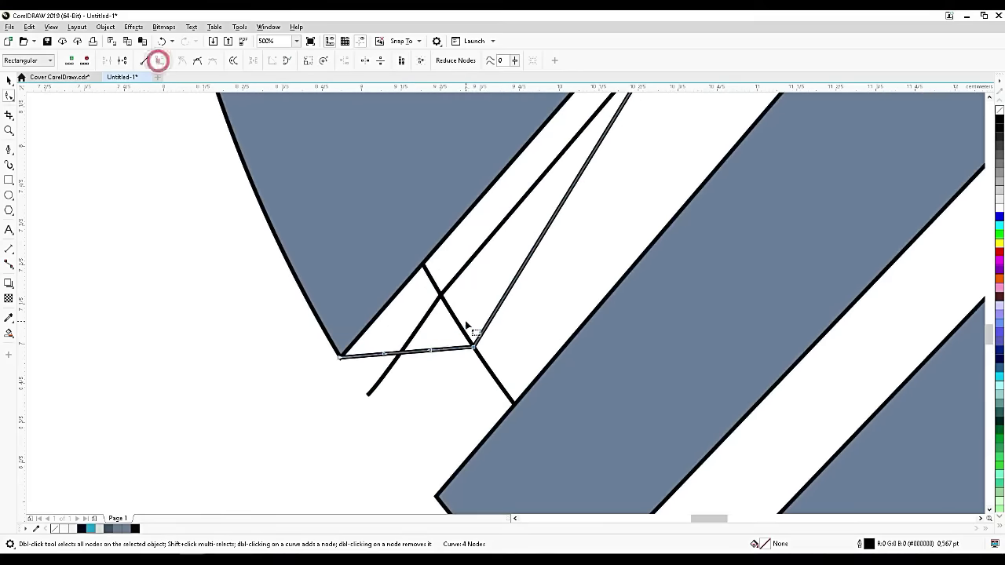
left_click_drag(413, 352, 411, 374)
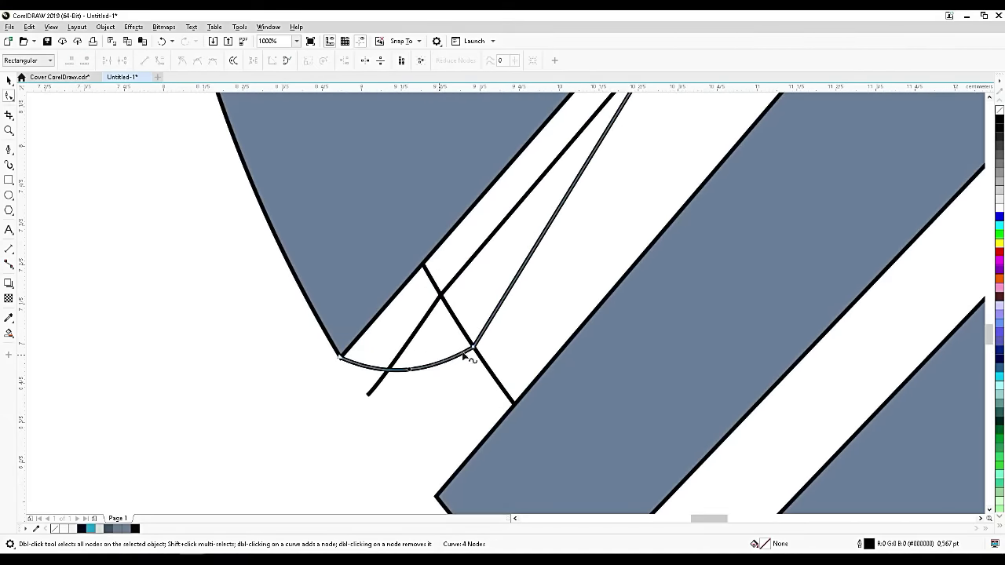
Step: Convert the same path's long straight segment to a curve and bow it toward the left segment's edge
left_click(511, 287)
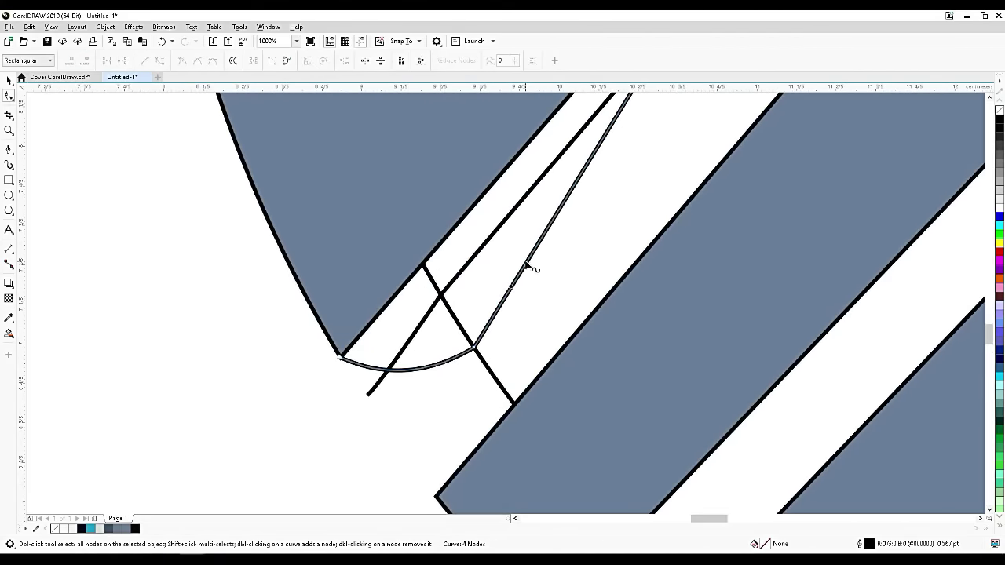
left_click(525, 263)
left_click(156, 60)
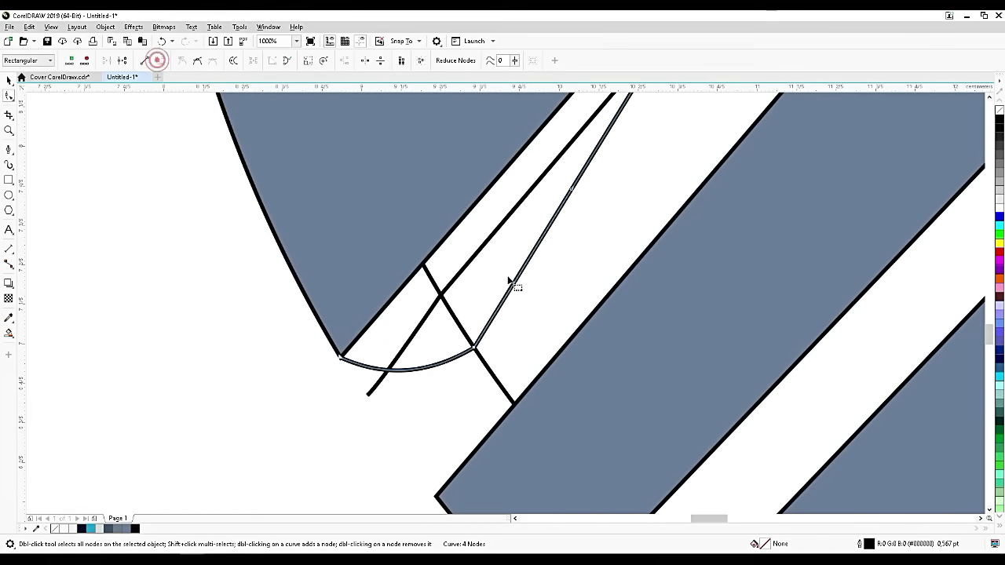
left_click_drag(519, 274, 481, 296)
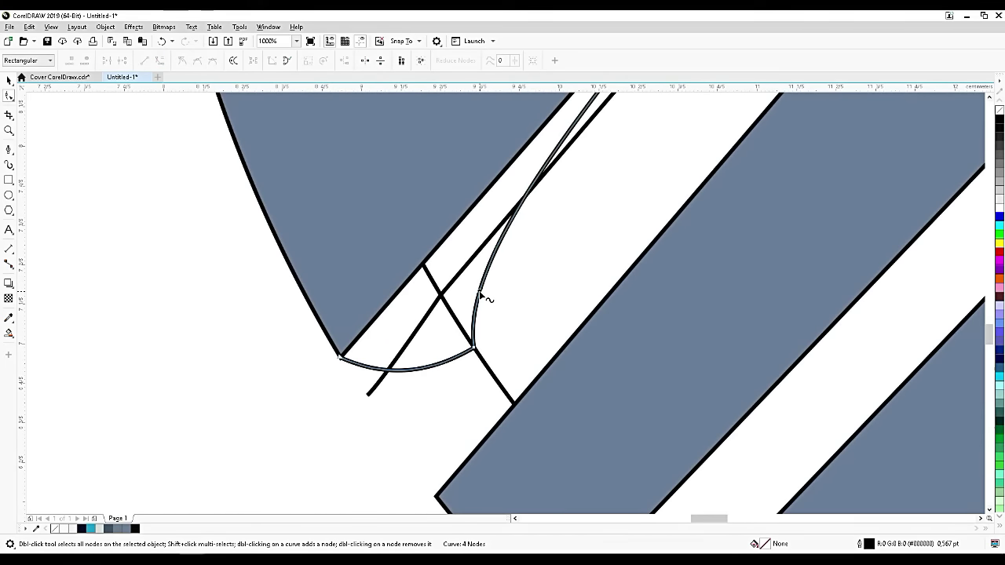
scroll(481, 296, "down", 2)
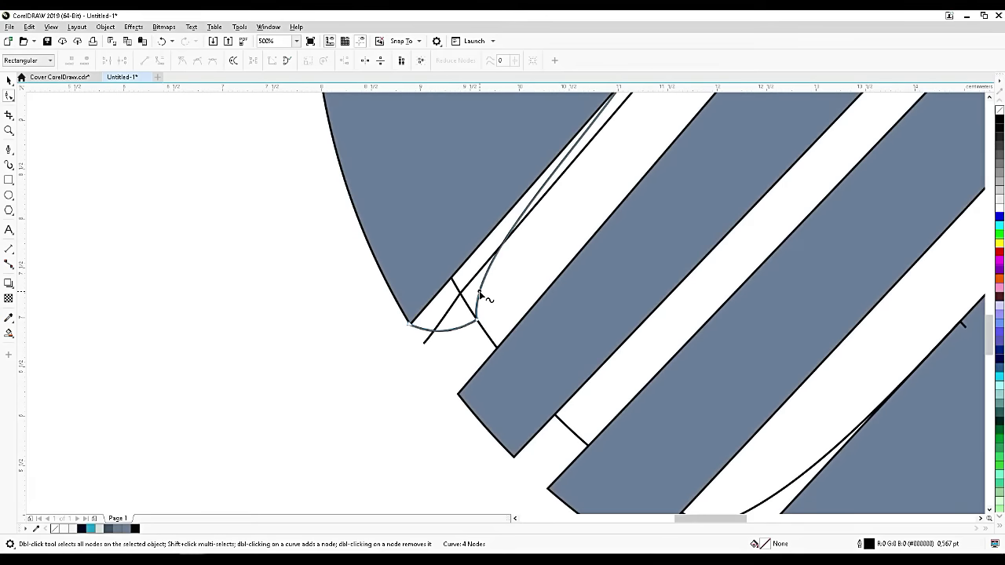
scroll(480, 288, "down", 2)
left_click(10, 80)
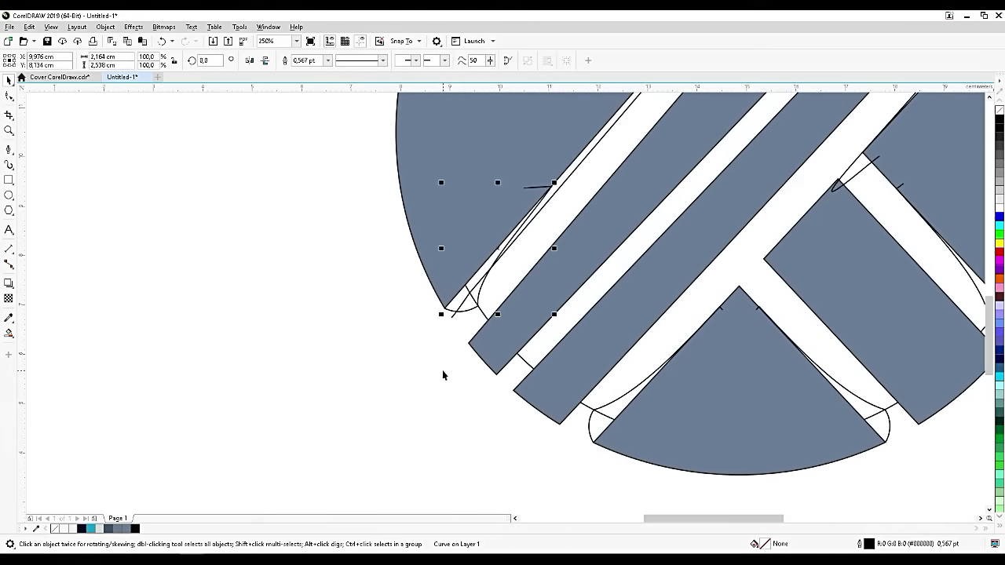
Step: Move the arm line's lower node onto the new flare's corner on the inner-circle arc and shift its end node outside the circle
scroll(452, 338, "up", 2)
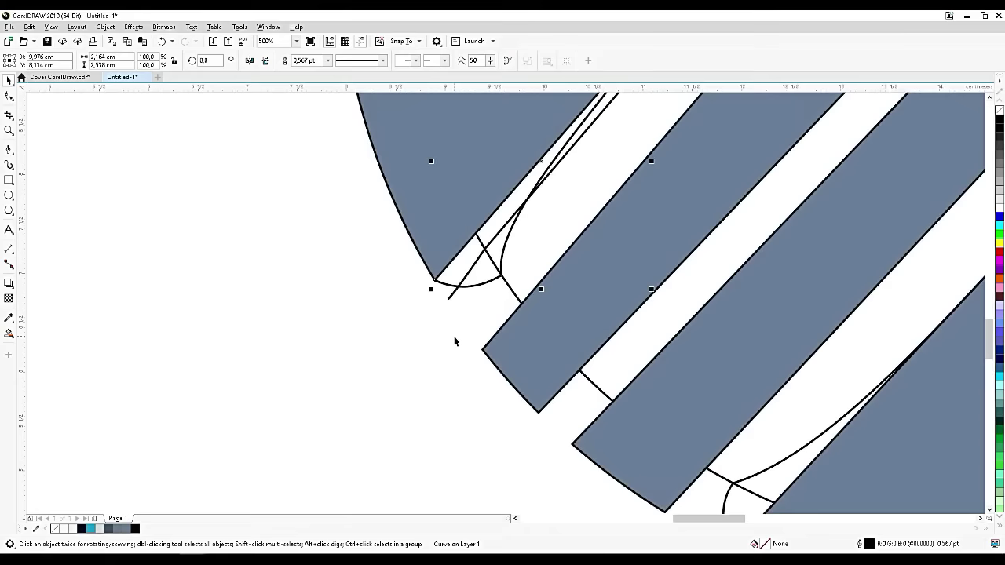
key("F10")
left_click(448, 292)
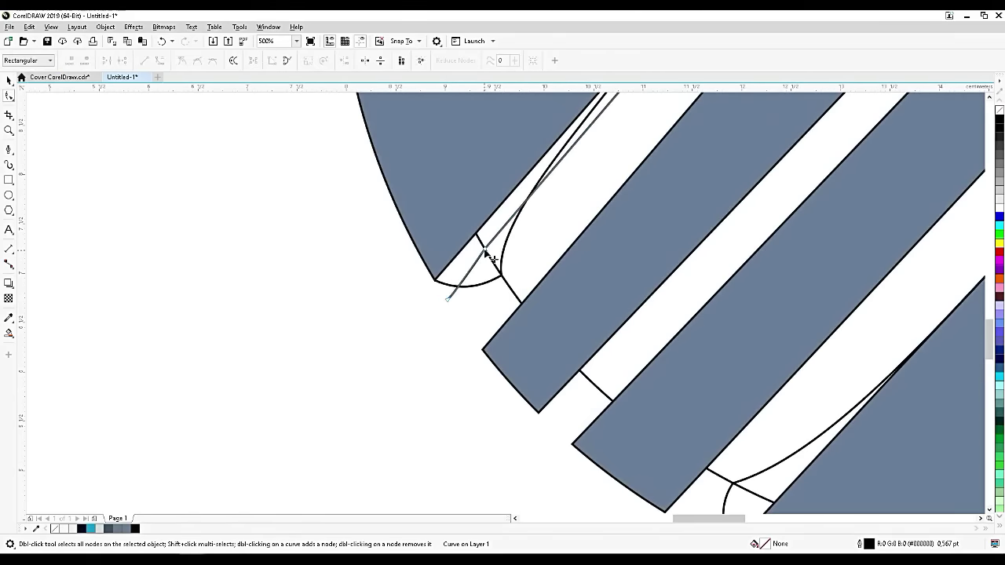
left_click_drag(486, 253, 501, 272)
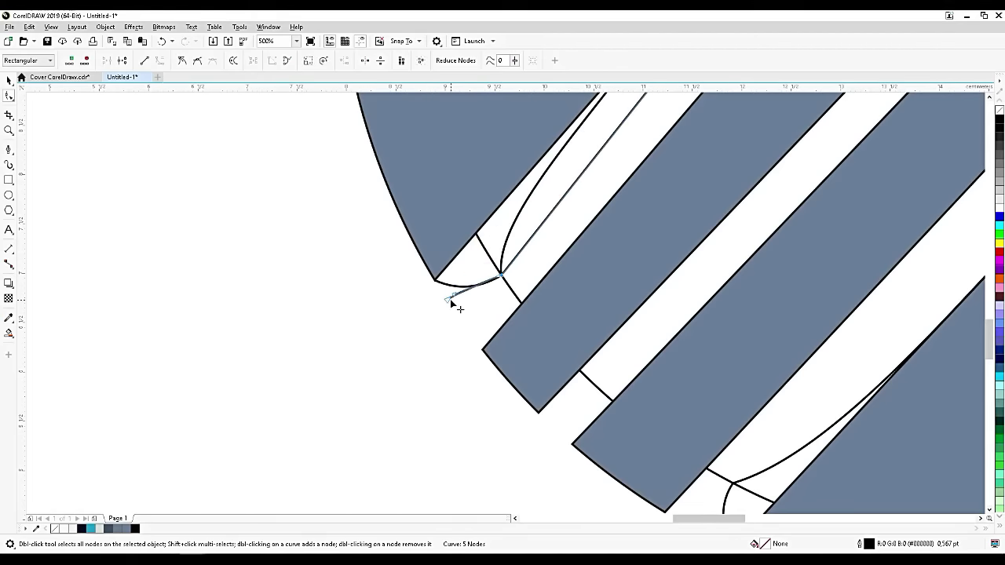
left_click_drag(449, 296, 470, 325)
scroll(399, 343, "down", 2)
scroll(455, 301, "down", 2)
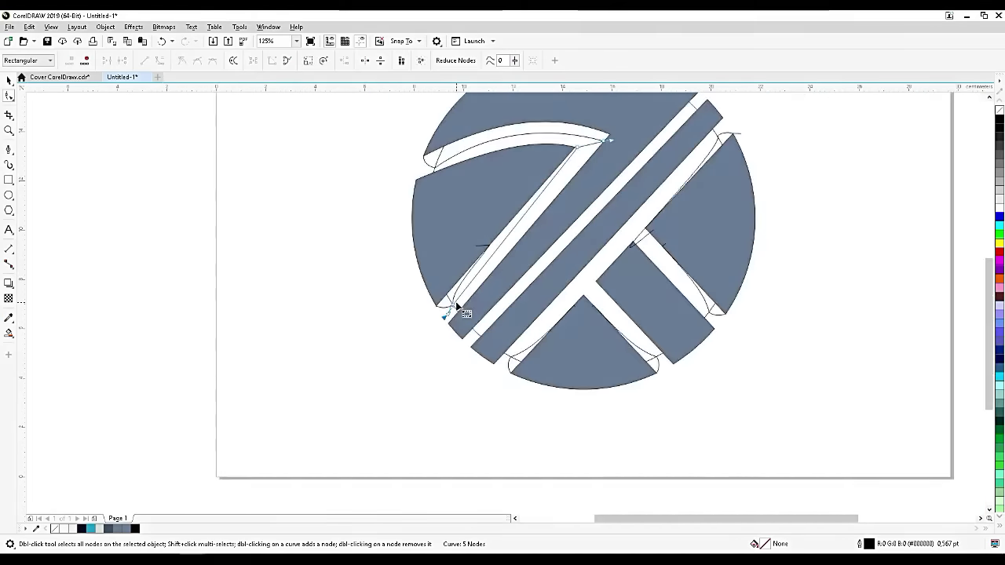
Step: Convert the arm line's long diagonal segment to a curve and bow it slightly toward the left segment
scroll(474, 275, "up", 2)
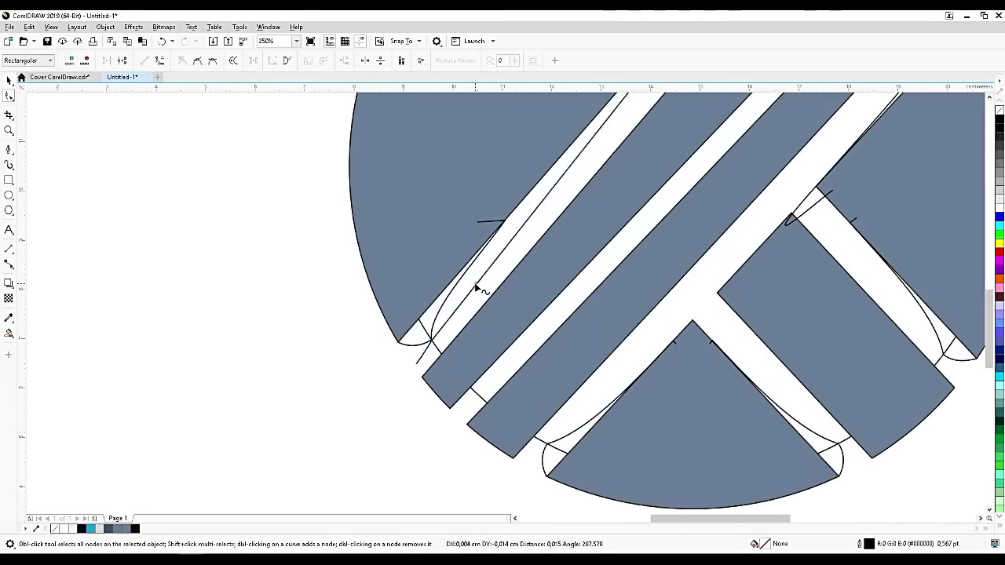
left_click(476, 284)
left_click(492, 264)
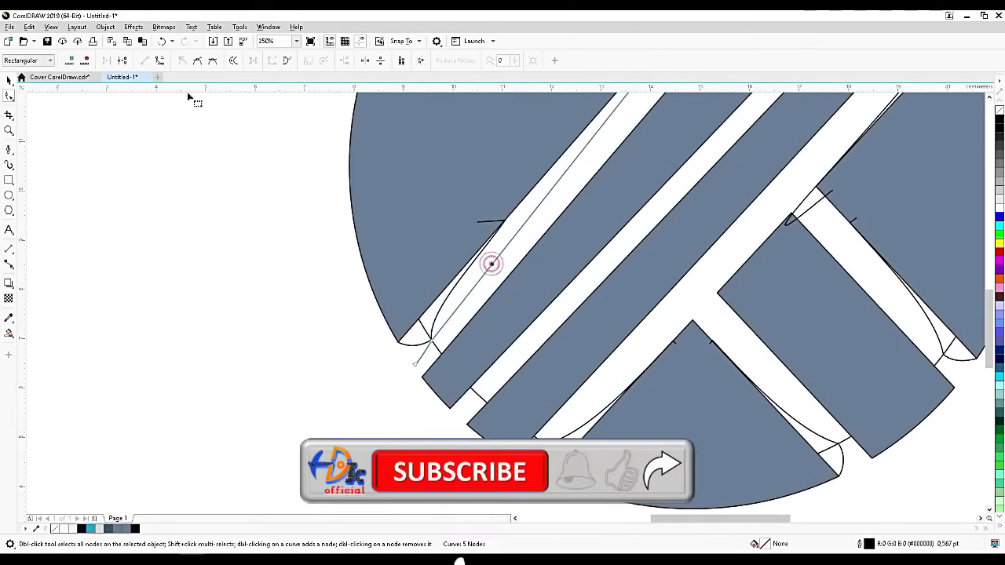
left_click(159, 62)
scroll(471, 276, "up", 1)
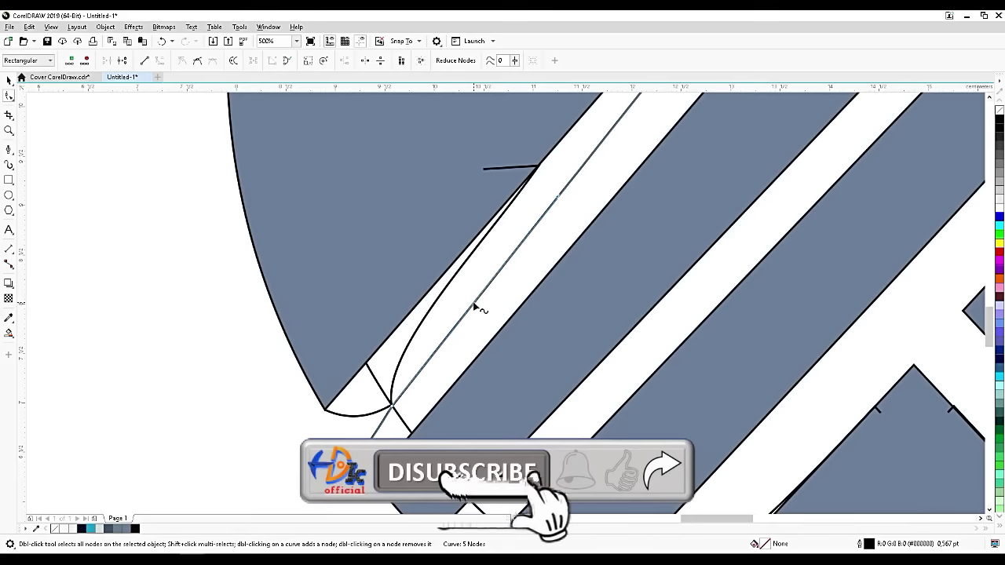
left_click(471, 300)
left_click(465, 302)
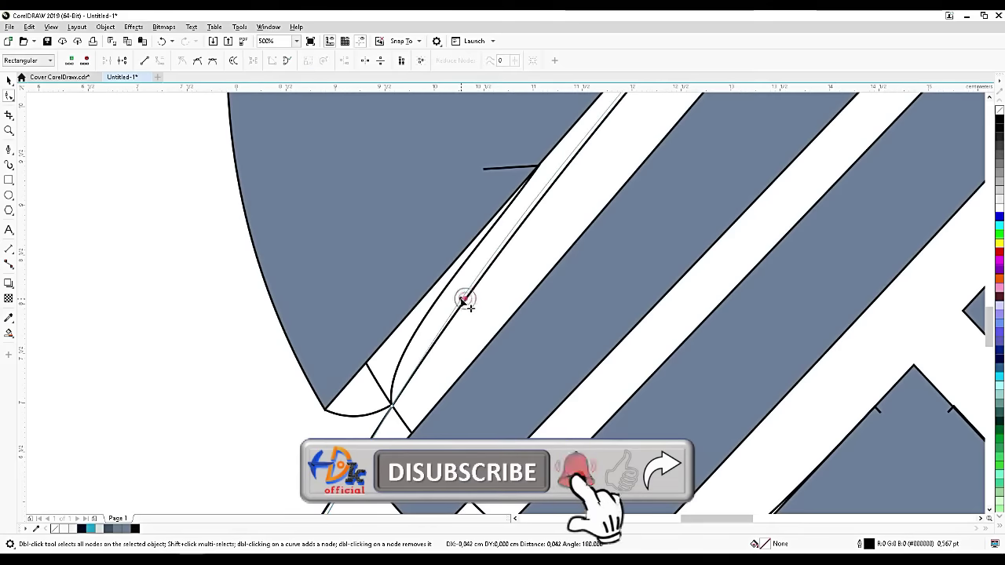
scroll(469, 313, "down", 1)
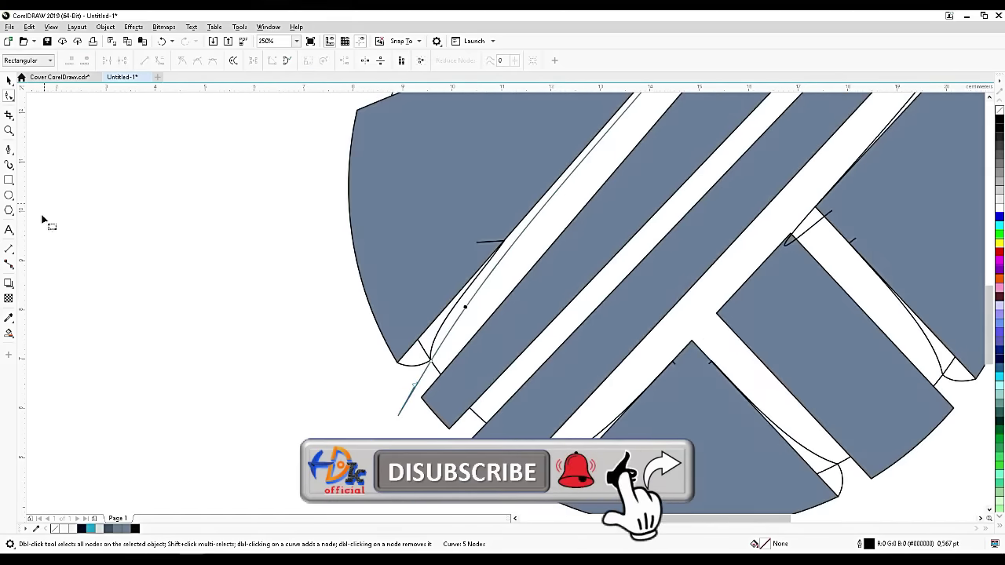
Step: Smart-fill the flare areas at the left segment's lower tip, both sides of the bottom wedge, and the right segment's lower tip
left_click(9, 332)
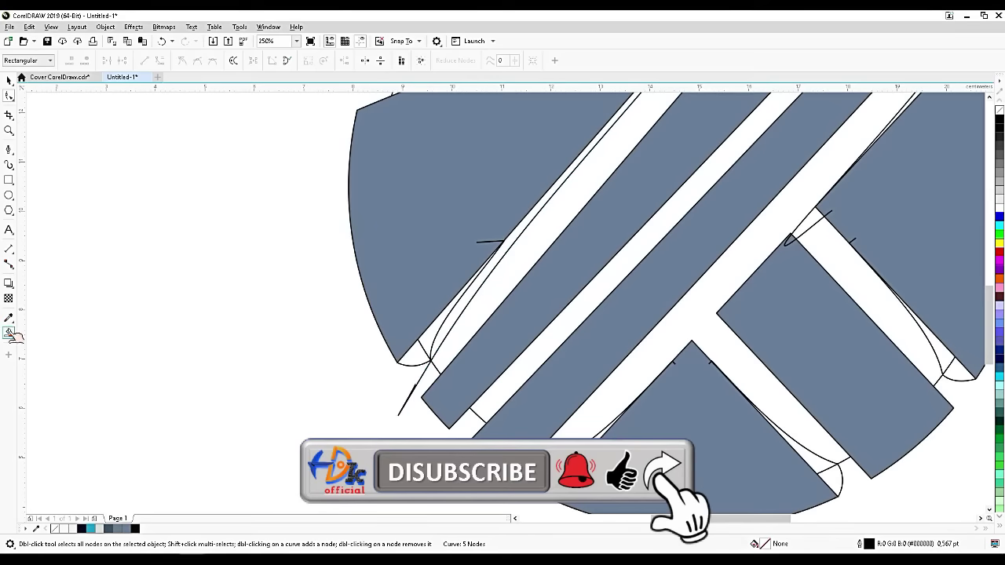
left_click(416, 358)
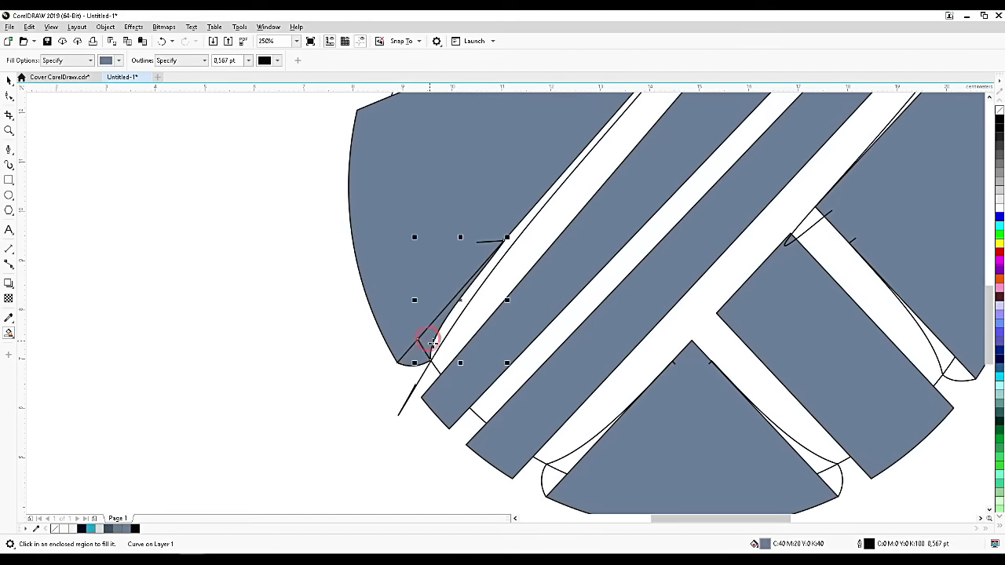
left_click(556, 473)
left_click(568, 454)
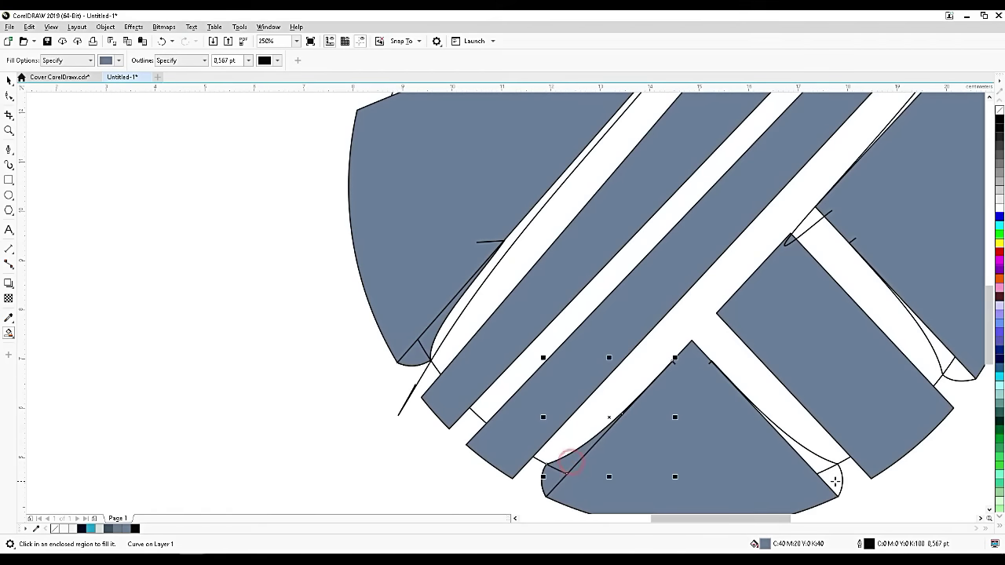
left_click(818, 469)
left_click(815, 466)
left_click(931, 343)
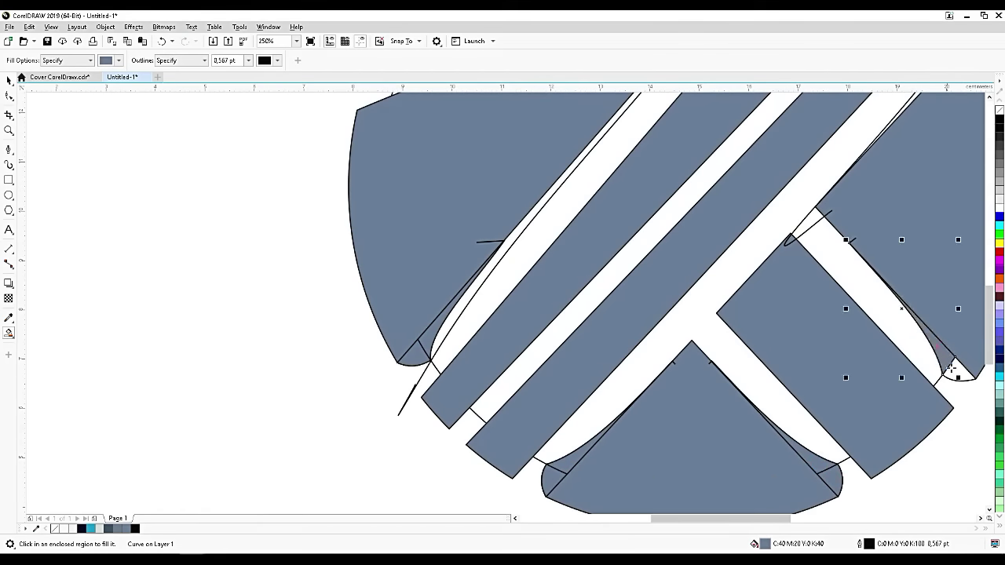
left_click(954, 369)
Step: Smart-fill both parts of the flare at the right segment's upper tip
key("shift+F4")
scroll(562, 309, "up", 3)
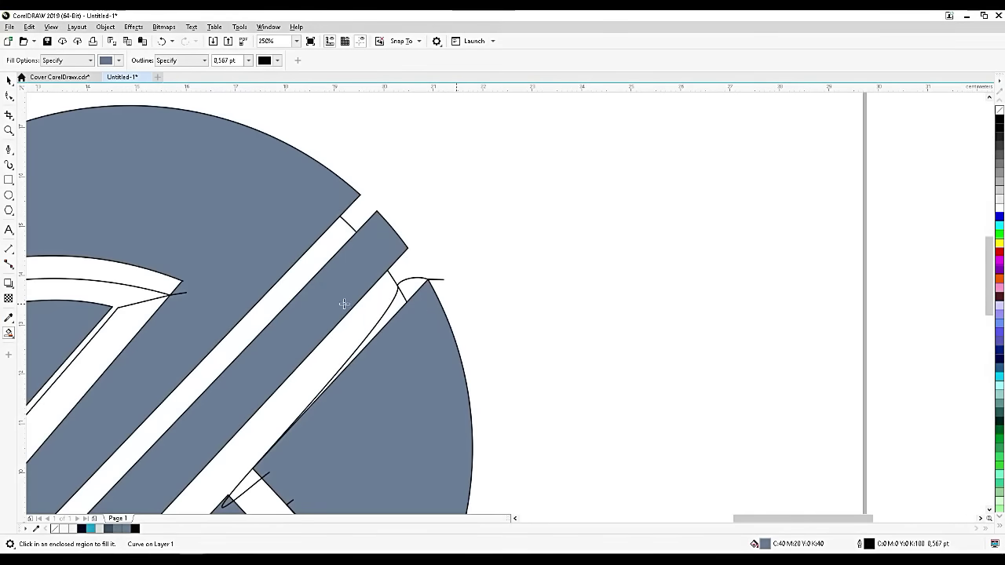
left_click(401, 304)
left_click(410, 286)
Step: Smart-fill the flare areas above the curved arm's middle line, along with the remaining white curved and diagonal parts of the arm
scroll(740, 307, "down", 1)
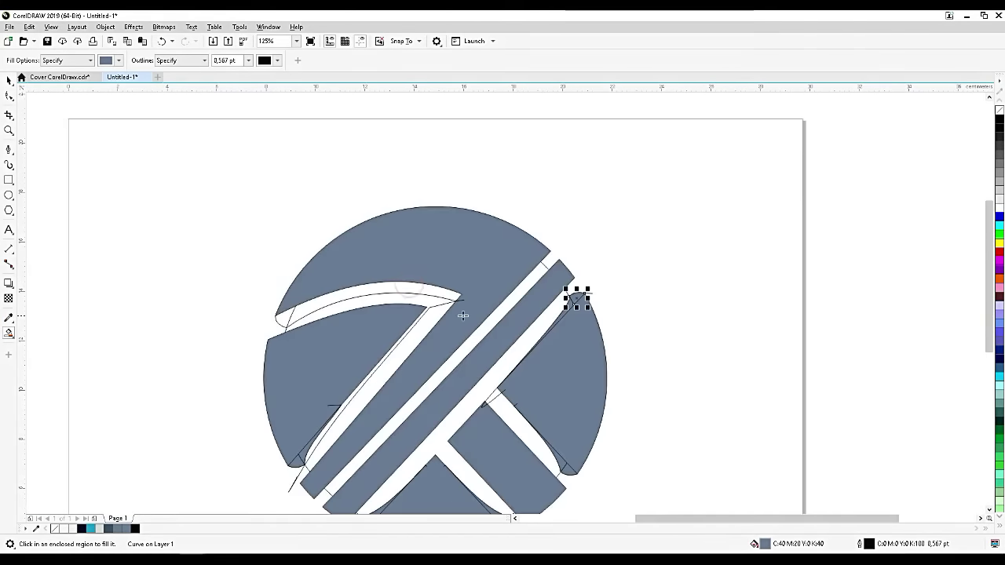
scroll(274, 321, "up", 1)
left_click(302, 317)
left_click(346, 294)
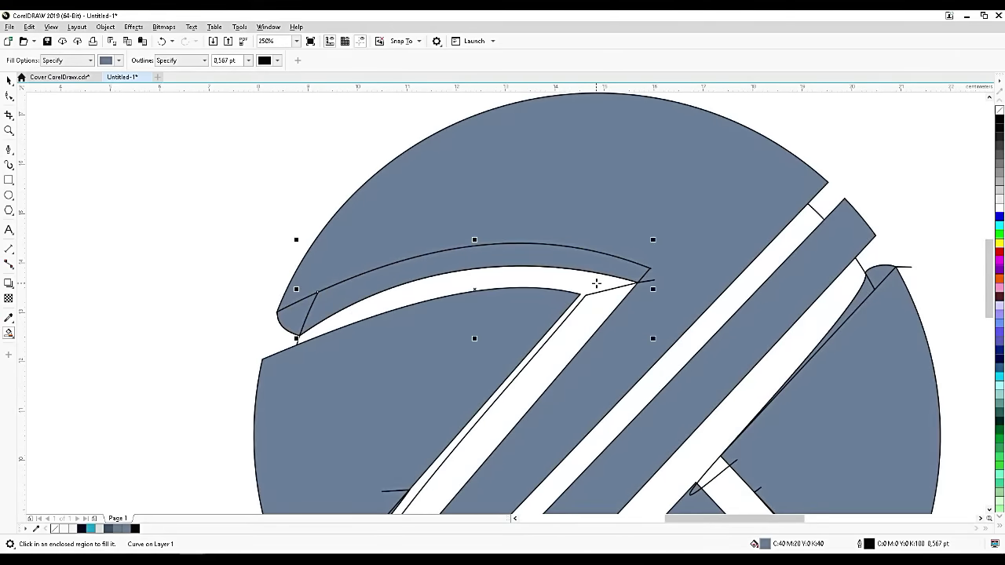
left_click(597, 284)
left_click(597, 306)
scroll(653, 284, "down", 2)
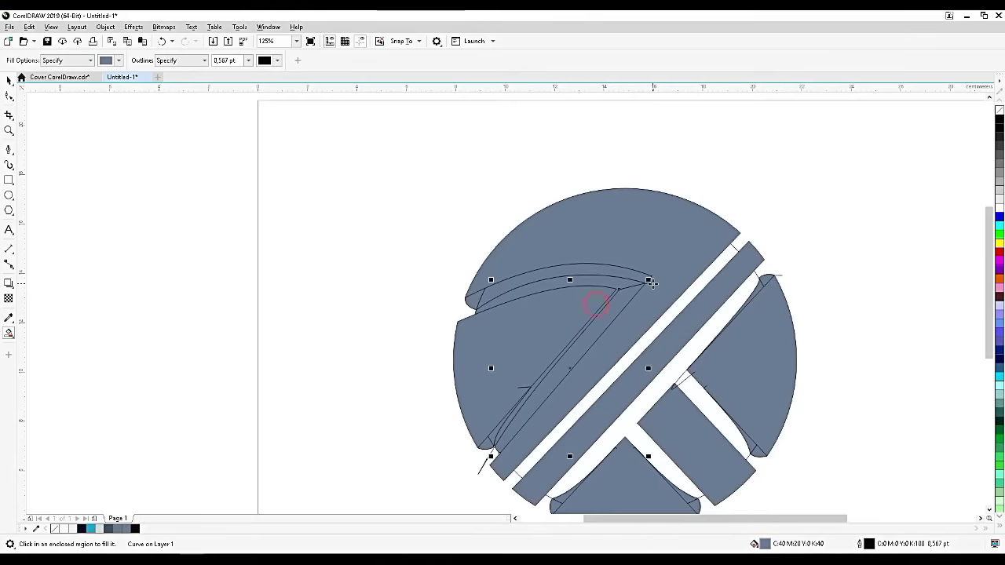
Step: Delete the construction curve that runs through the curved arm and the diagonal gap beside the left segment
left_click(8, 81)
scroll(492, 299, "up", 2)
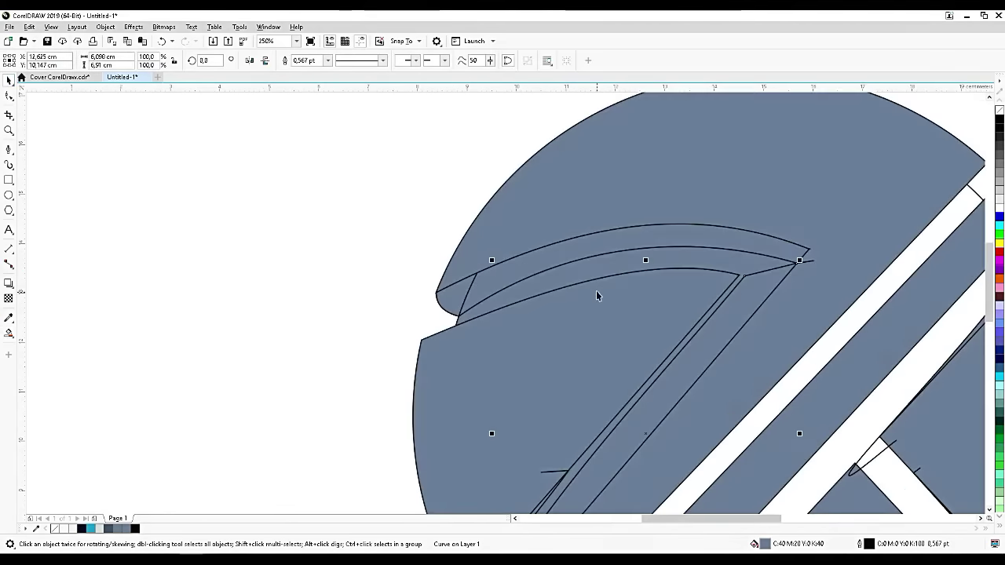
left_click(812, 263)
key("Delete")
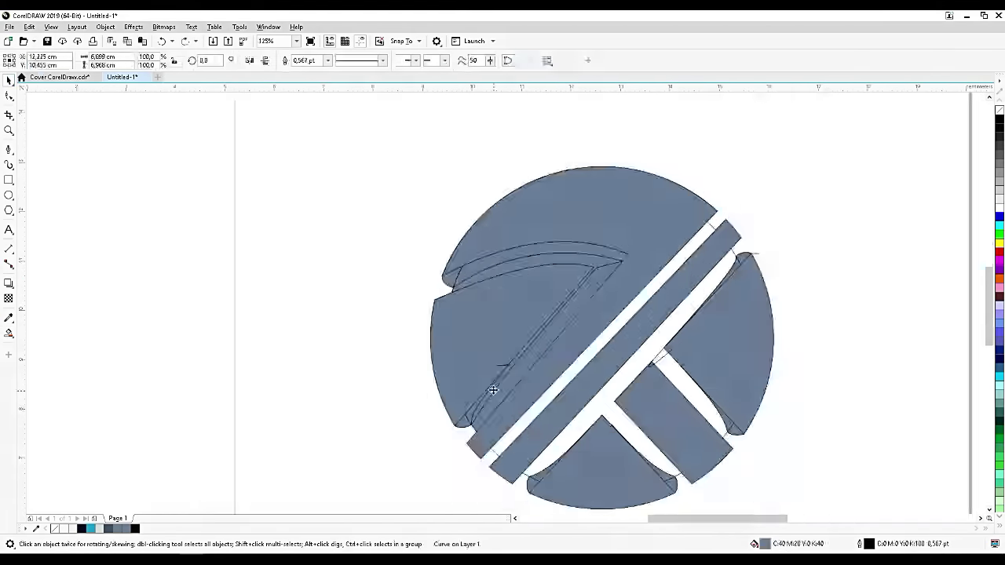
scroll(494, 391, "up", 3)
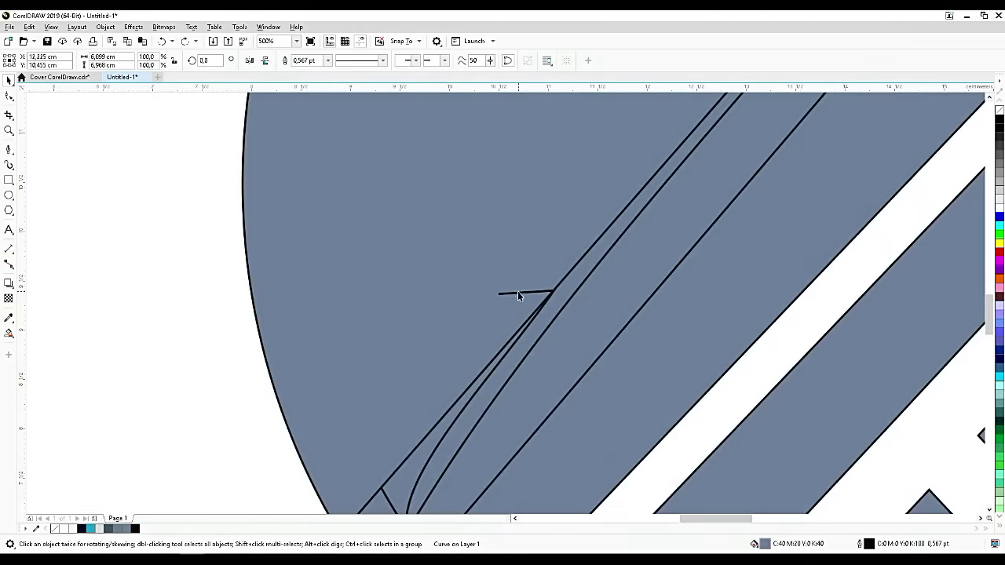
Step: Delete the leftover construction curve that ends in a short hook inside the left segment
left_click(519, 293)
key("Delete")
scroll(519, 270, "down", 1)
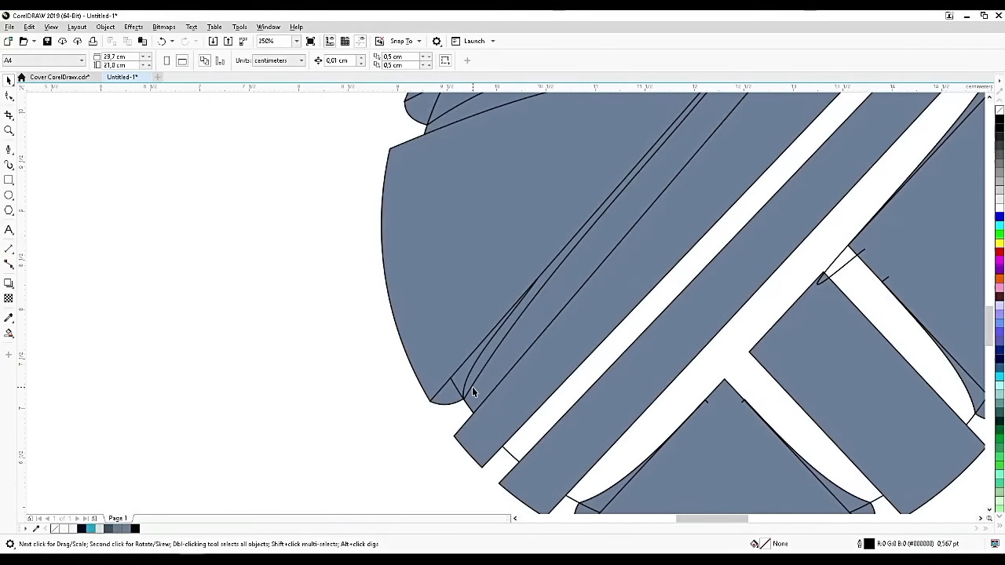
Step: Weld the two flare pieces at the left segment's lower tip into one shape
scroll(472, 386, "up", 2)
left_click(446, 347)
scroll(446, 347, "down", 2)
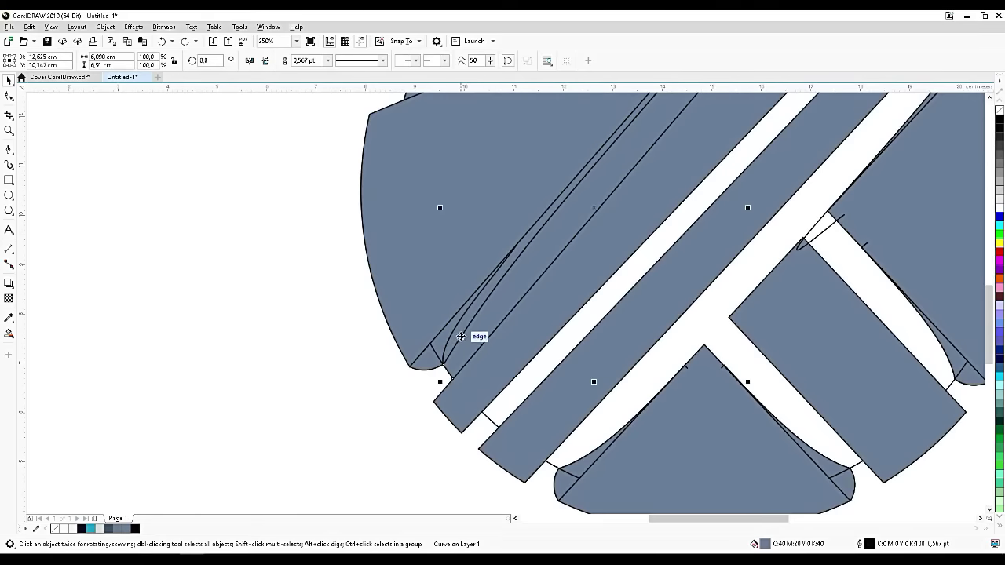
left_click(426, 366)
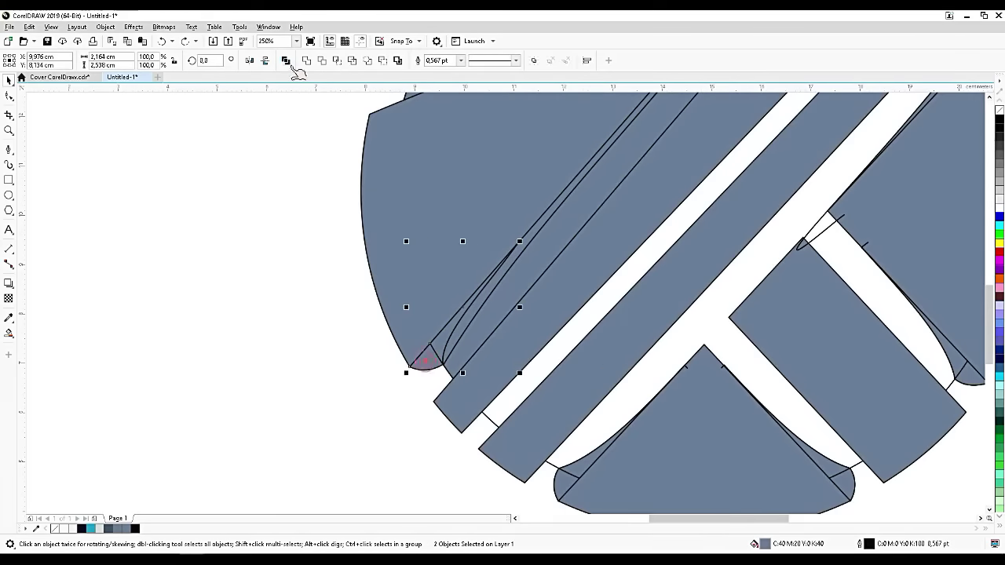
left_click(317, 354)
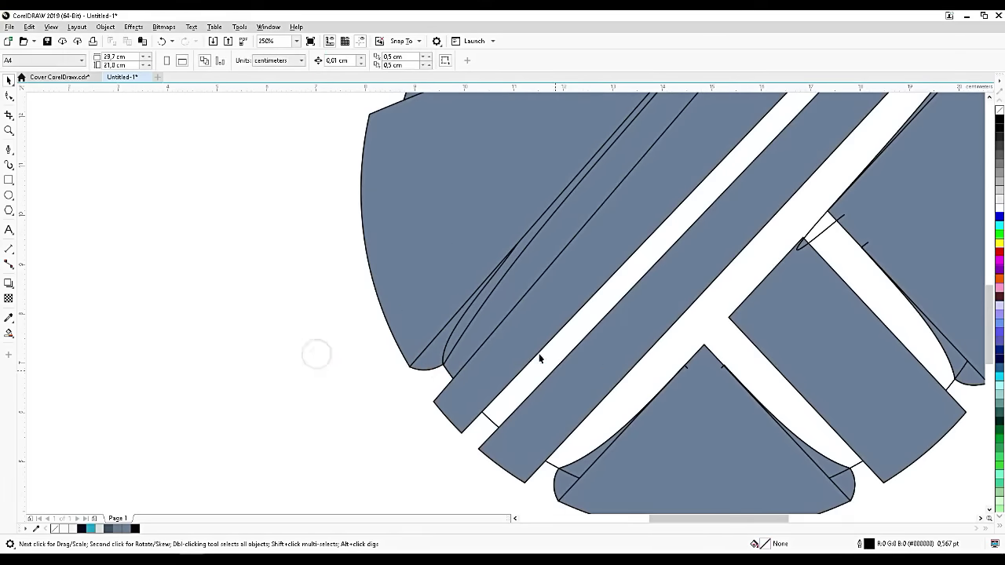
Step: Delete the leftover construction curves along both sides of the bottom wedge and in the gap beside the right segment
left_click(563, 479)
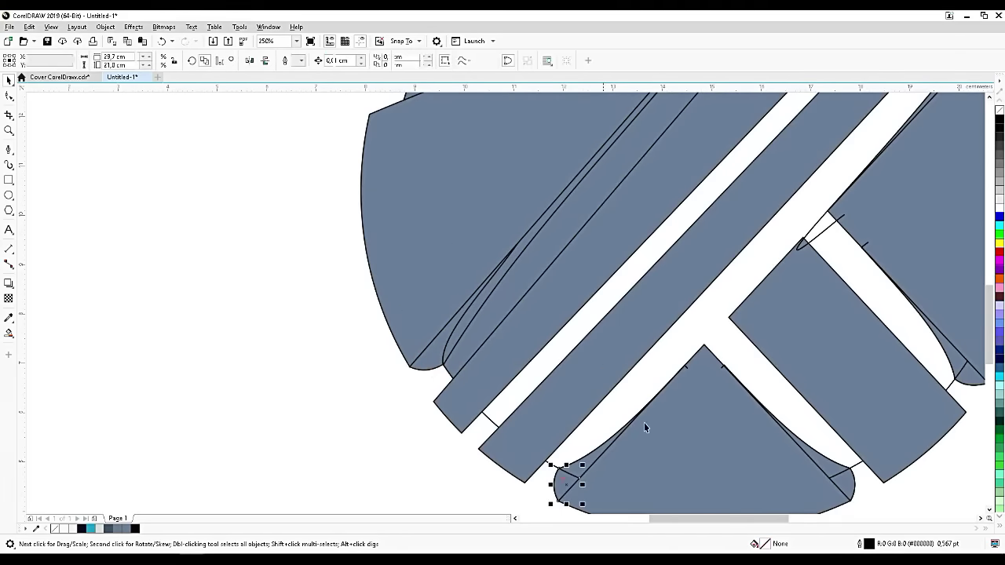
left_click(686, 366)
key("Delete")
left_click(720, 371)
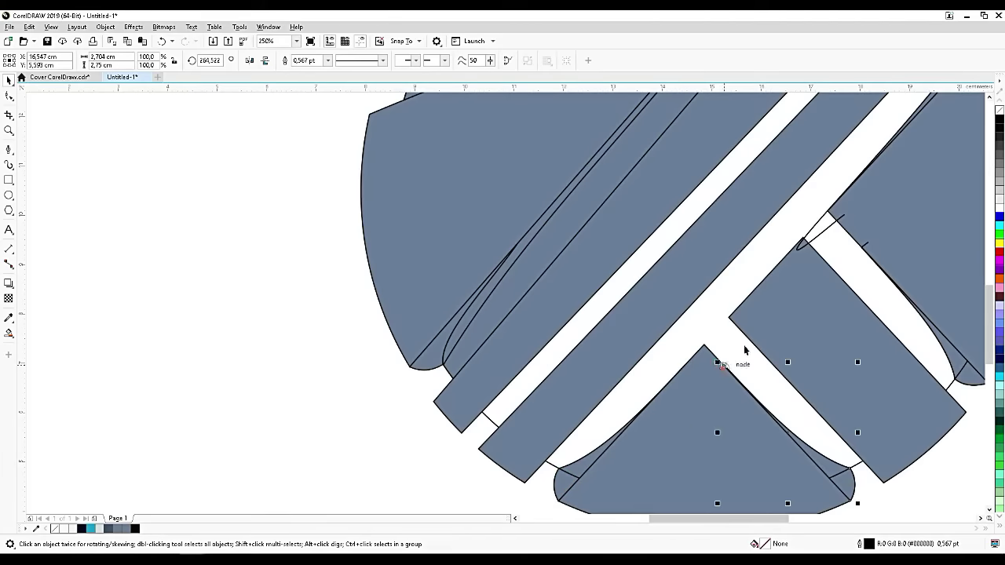
key("Escape")
left_click(817, 238)
left_click(819, 237)
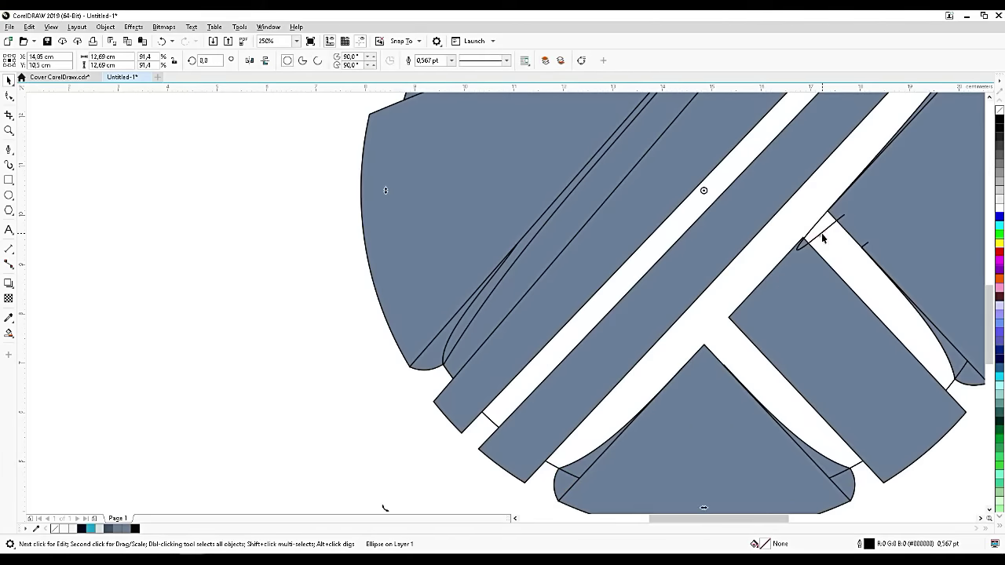
left_click(823, 230)
key("Delete")
left_click(866, 243)
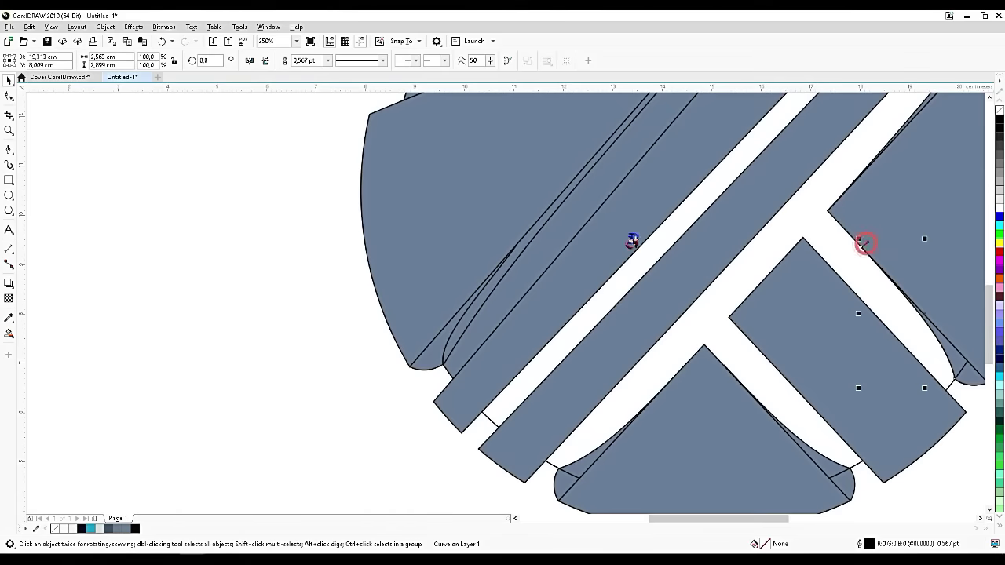
key("Delete")
Step: Weld the two flare pieces at the right segment's lower tip
scroll(577, 213, "down", 1)
scroll(784, 190, "up", 4)
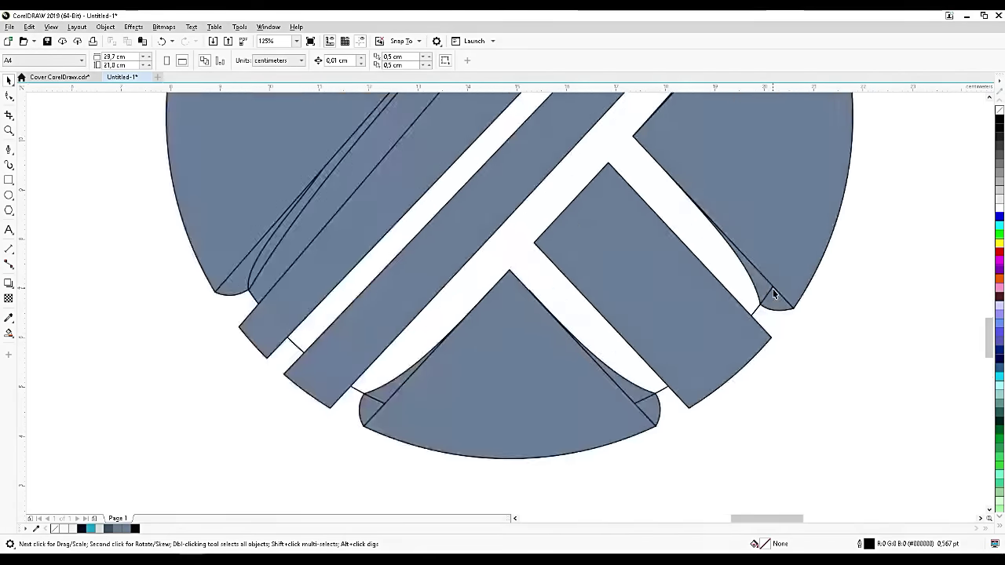
left_click(752, 285)
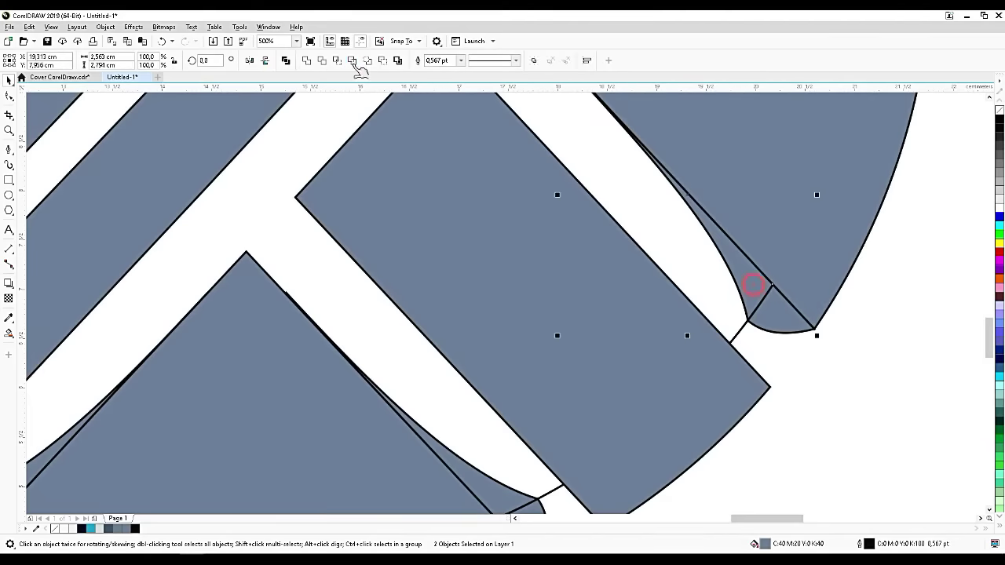
left_click(306, 62)
scroll(593, 222, "down", 2)
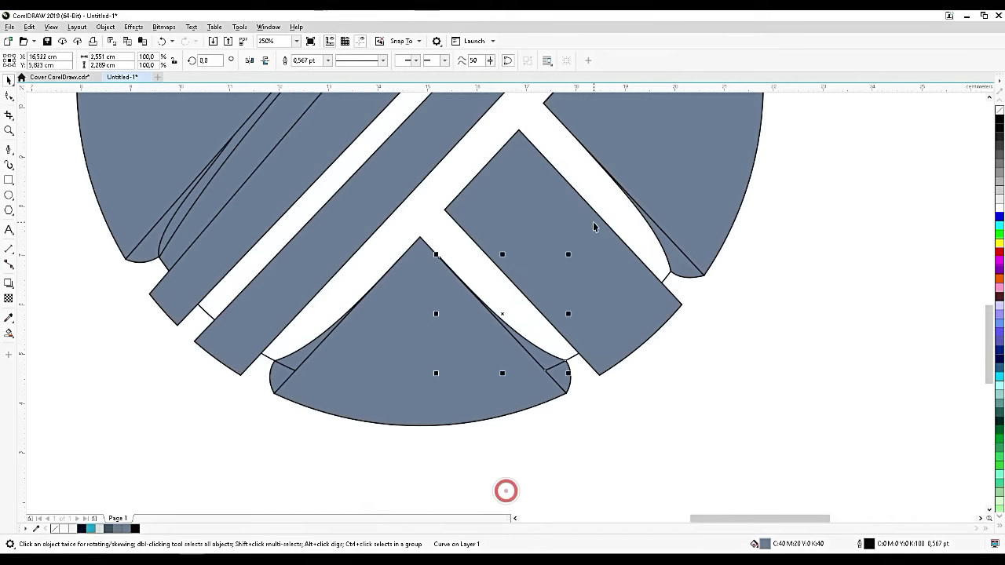
Step: Weld the two flare pieces on each side of the bottom wedge into one shape per side
left_click(559, 378, "shift")
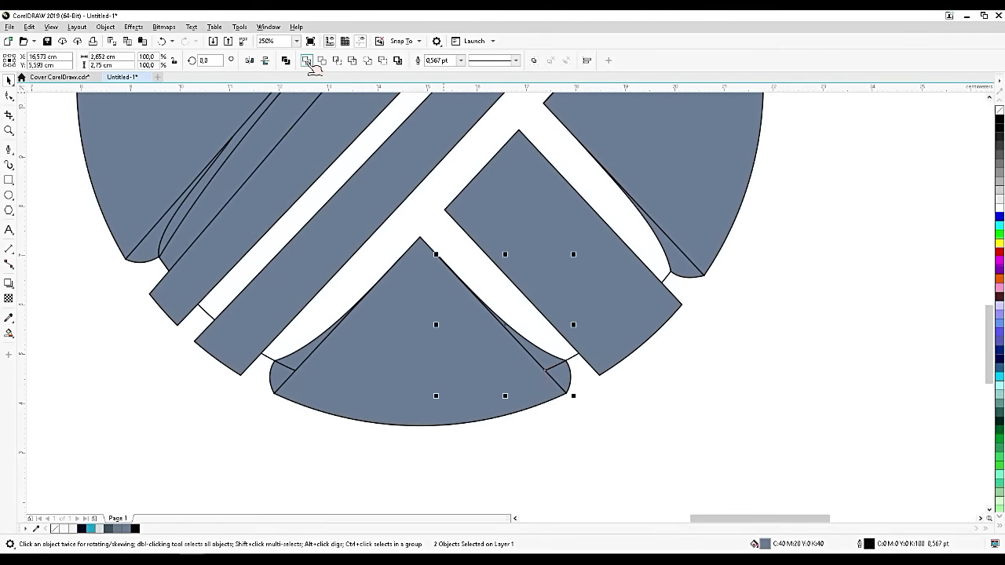
left_click(307, 61)
left_click(284, 374)
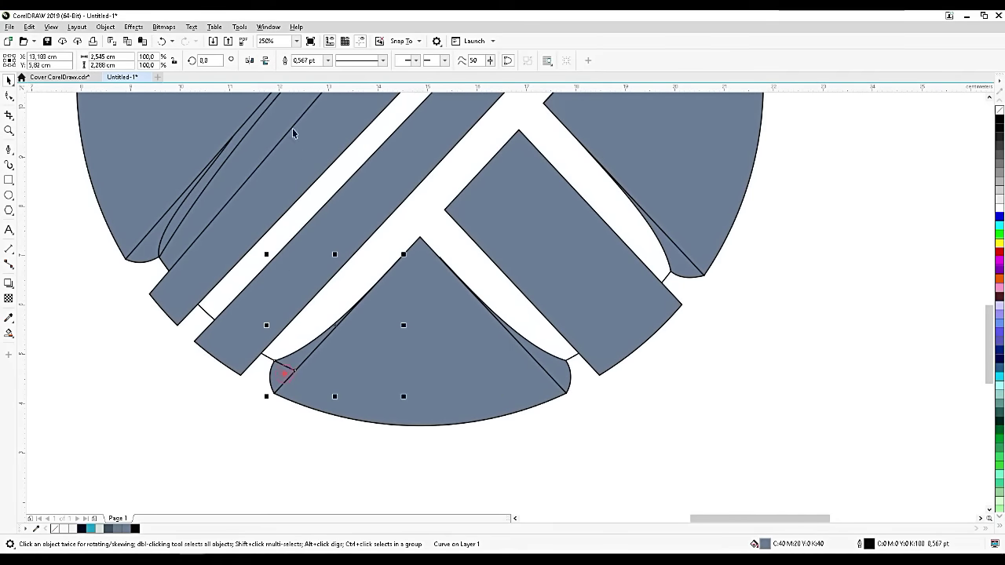
left_click(307, 61)
scroll(628, 388, "down", 2)
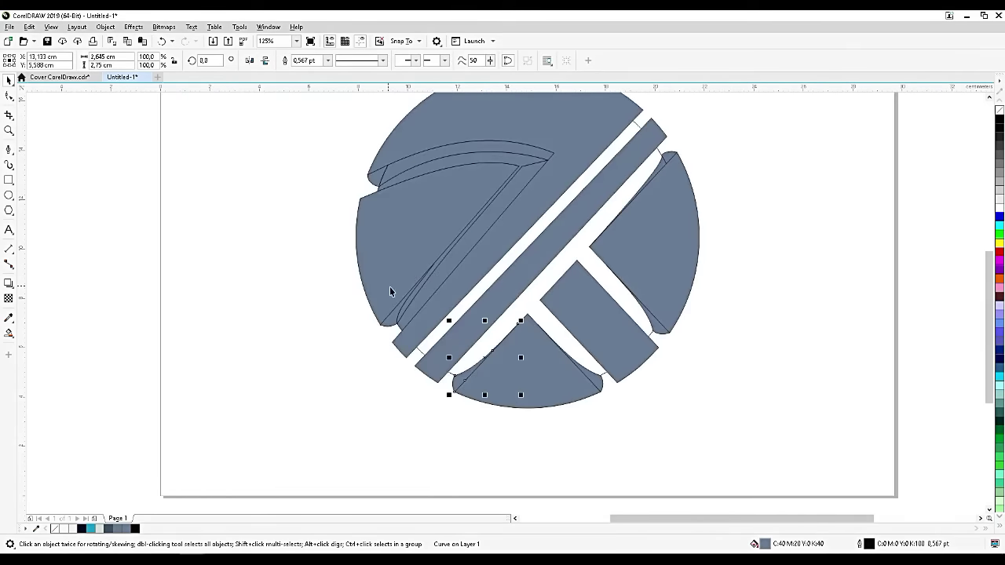
scroll(390, 292, "up", 2)
left_click(432, 305)
scroll(449, 345, "down", 2)
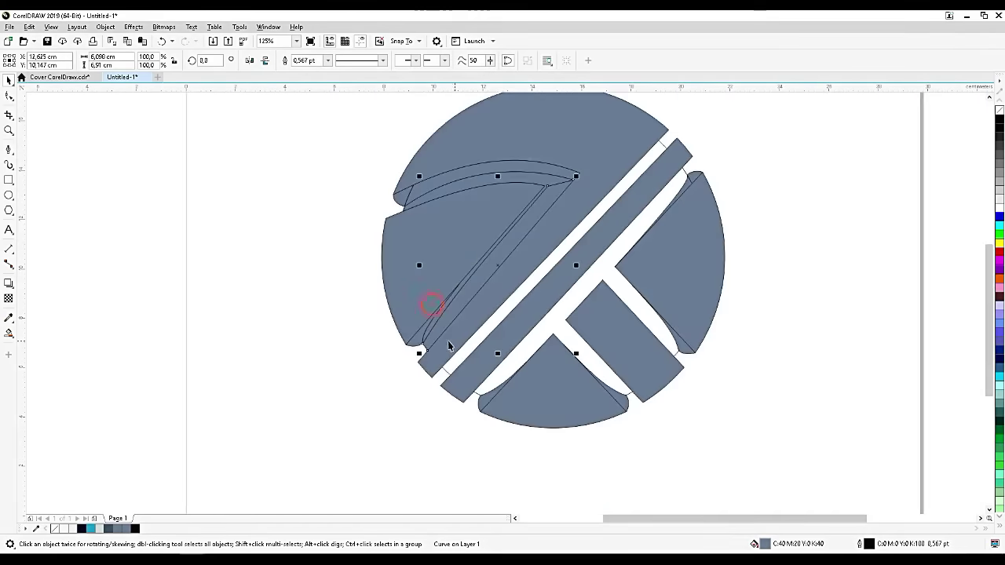
left_click(492, 190)
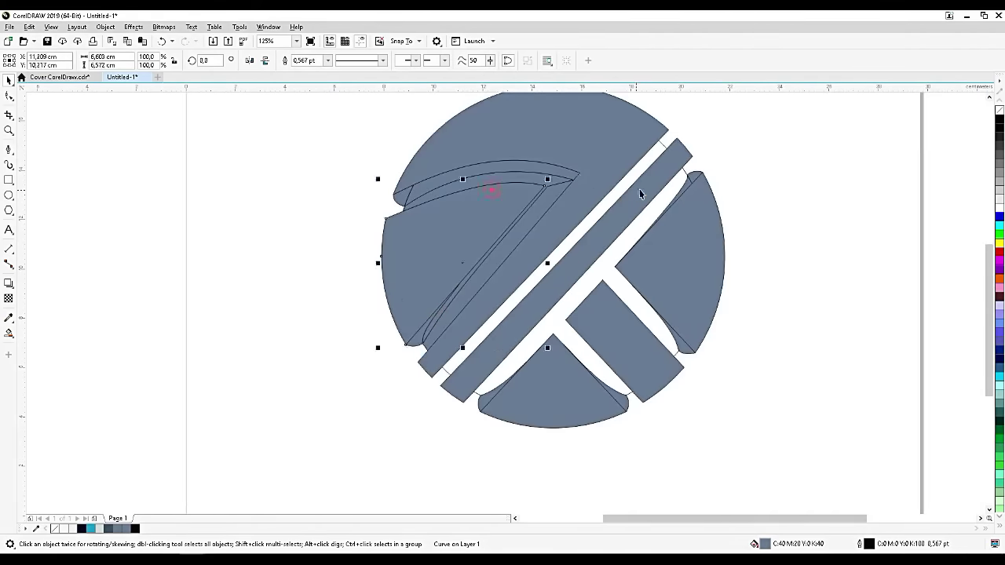
Step: Weld the two flare pieces at the right segment's upper tip and deselect the result
left_click(691, 181)
scroll(691, 182, "up", 4)
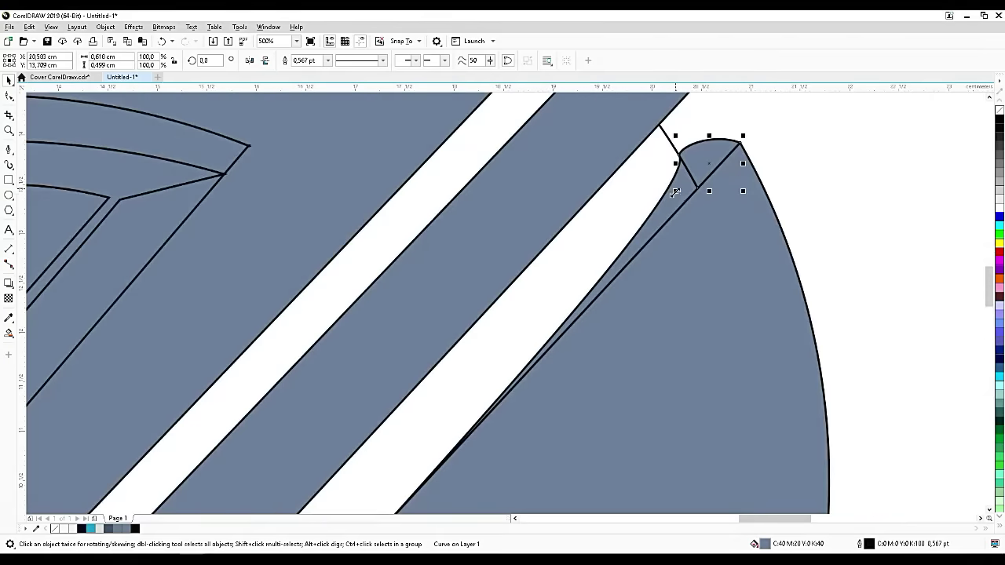
left_click(664, 212, "shift")
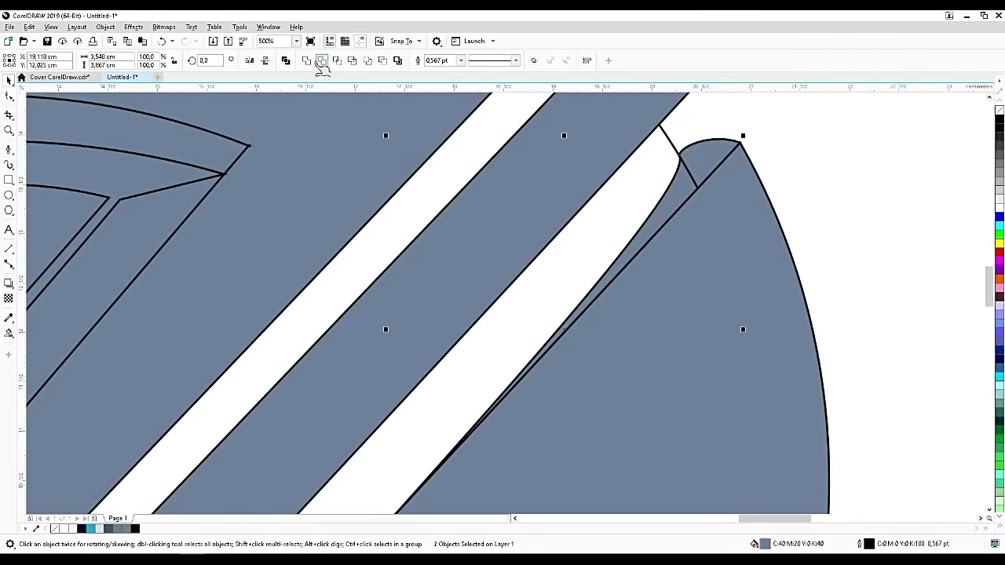
left_click(307, 61)
left_click(835, 193)
scroll(835, 193, "down", 2)
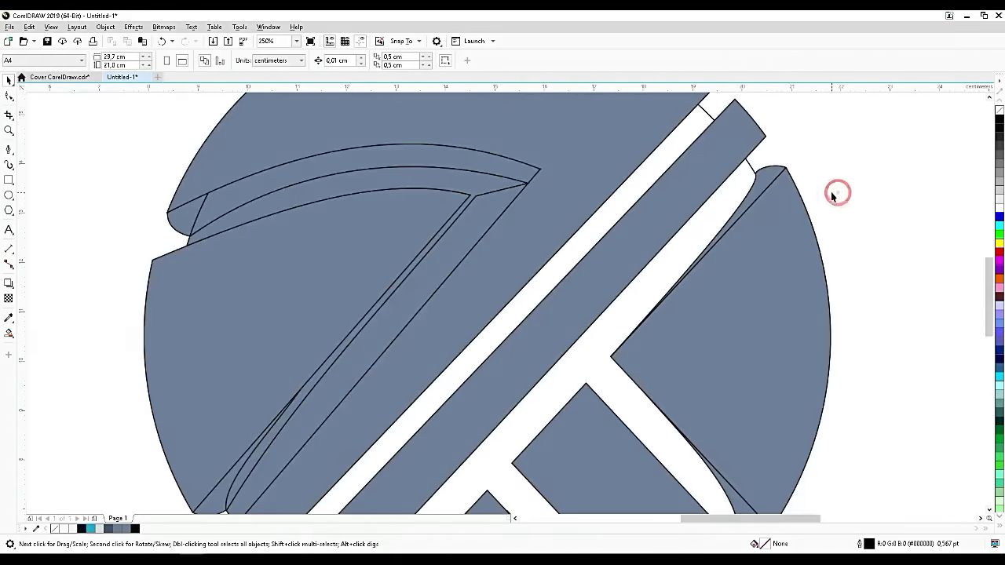
scroll(823, 204, "down", 2)
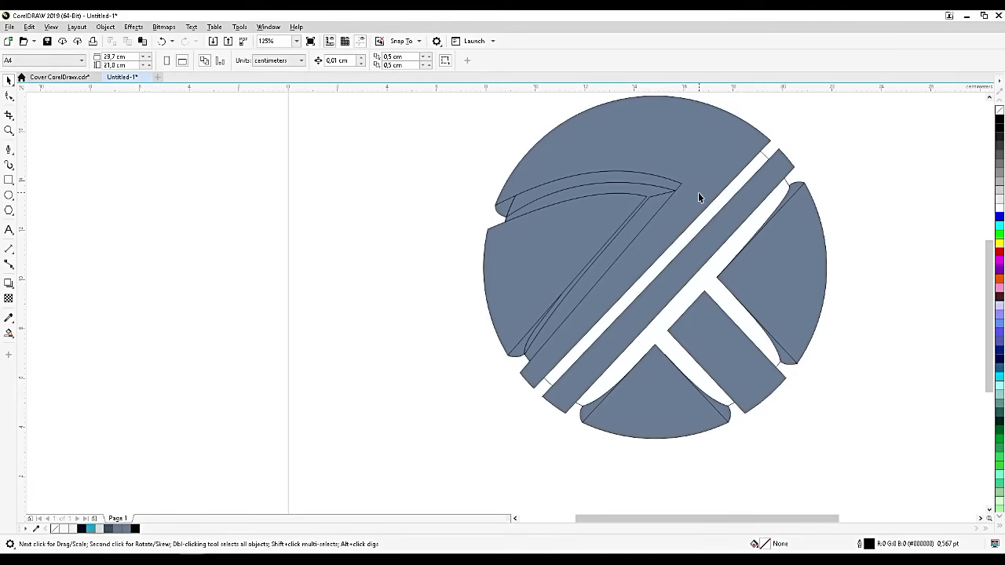
Step: Apply an elliptical fountain fill to the background circle, white at the centre near the circle's middle and black at the upper edge
left_click(747, 175)
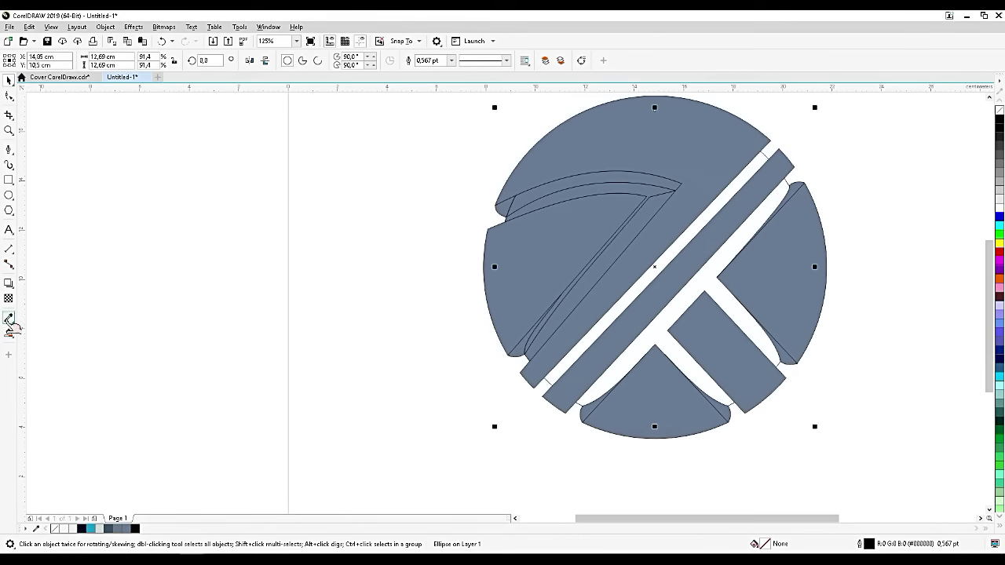
left_click(10, 334)
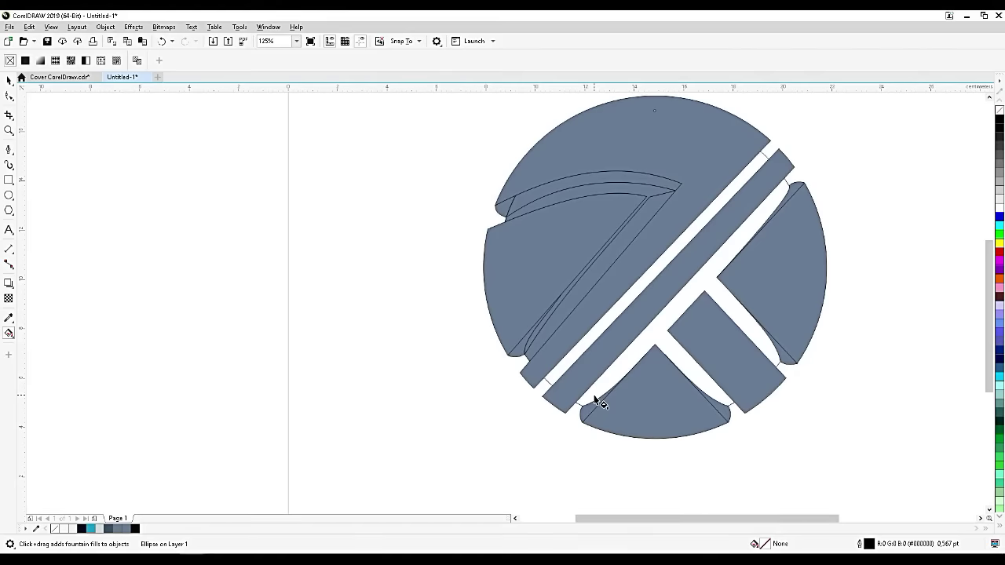
left_click_drag(669, 319, 673, 112)
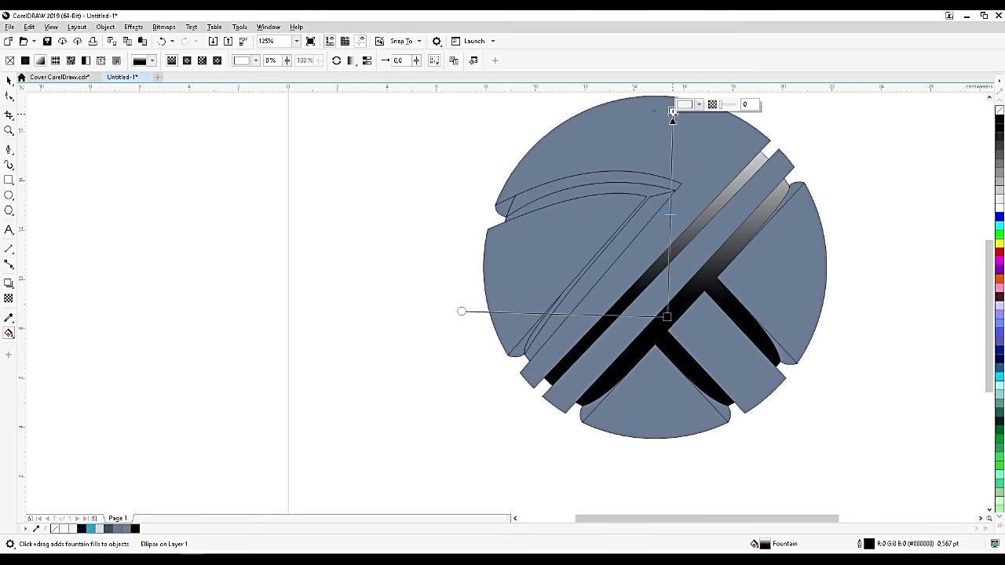
left_click(188, 61)
left_click_drag(672, 213, 661, 291)
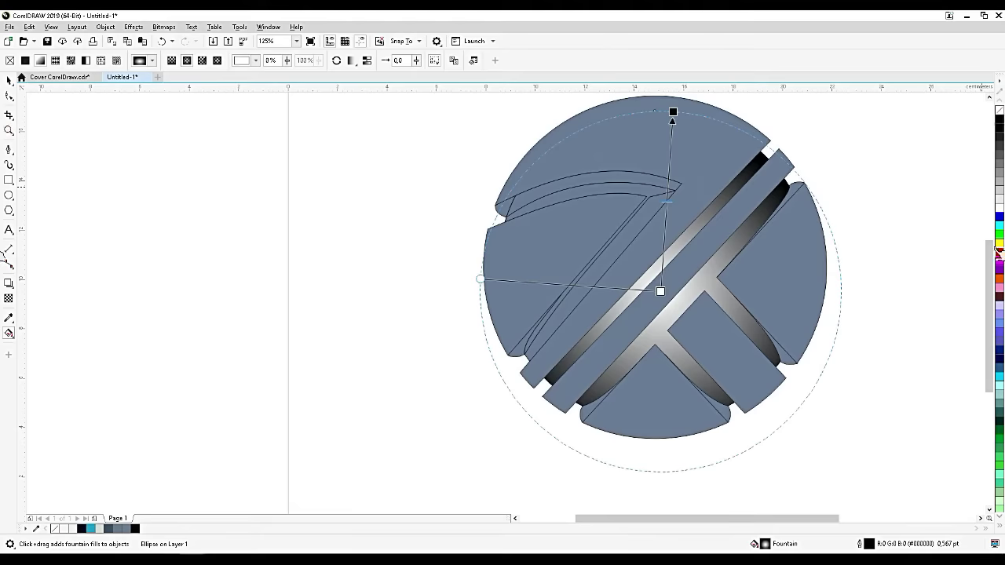
Step: Add a red colour node near the black end of the circle's fountain fill and a dark red node further inward
left_click_drag(998, 251, 671, 142)
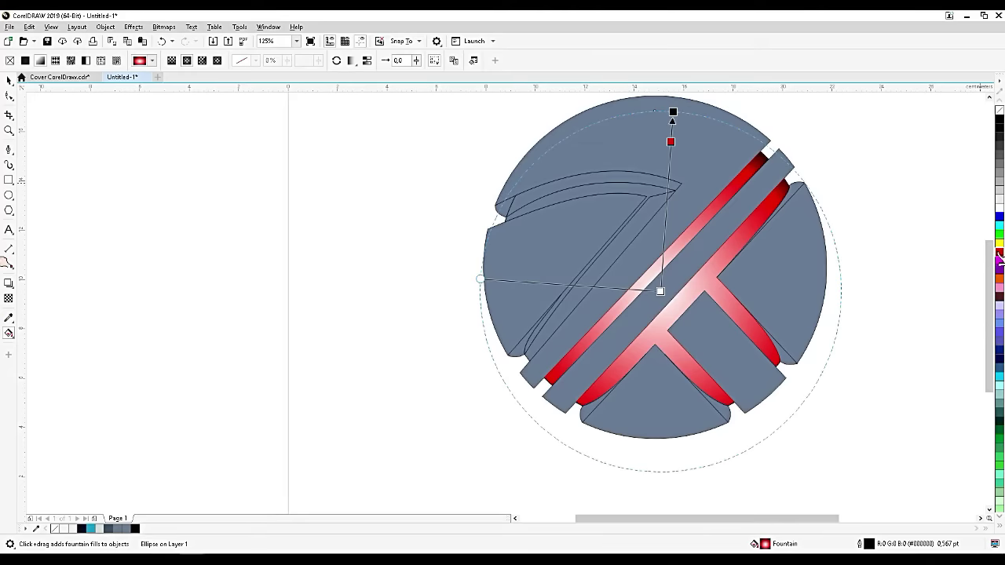
left_click(999, 258)
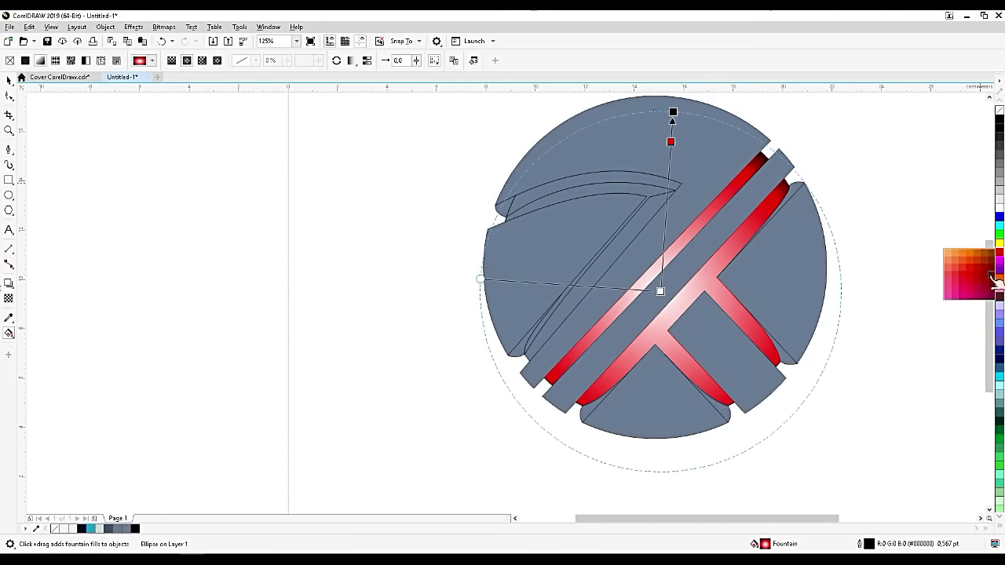
left_click_drag(992, 281, 668, 179)
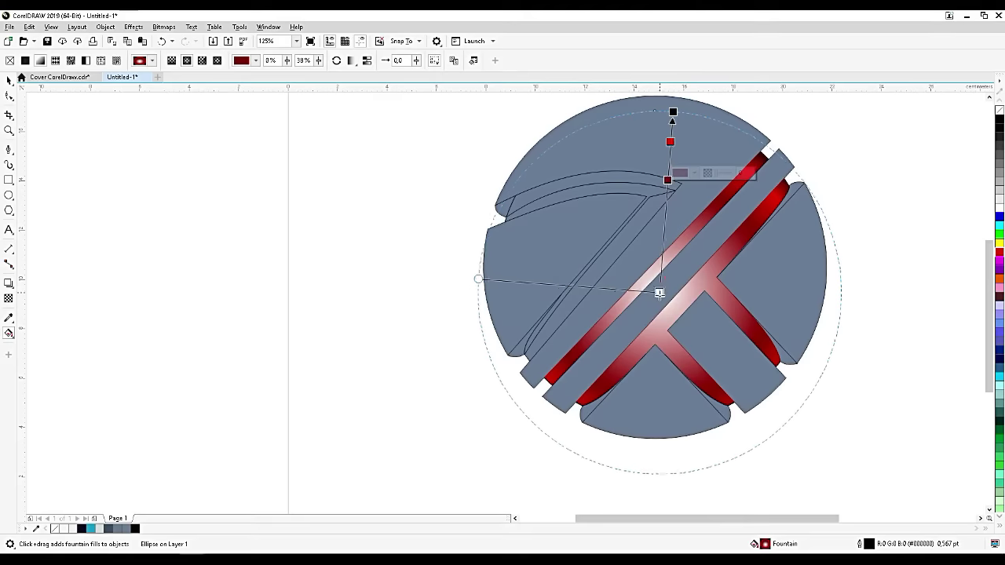
Step: Move the fountain fill's centre down to the bottom wedge's apex, colour it red, and add a yellow node between it and the dark red node
left_click_drag(661, 291, 658, 331)
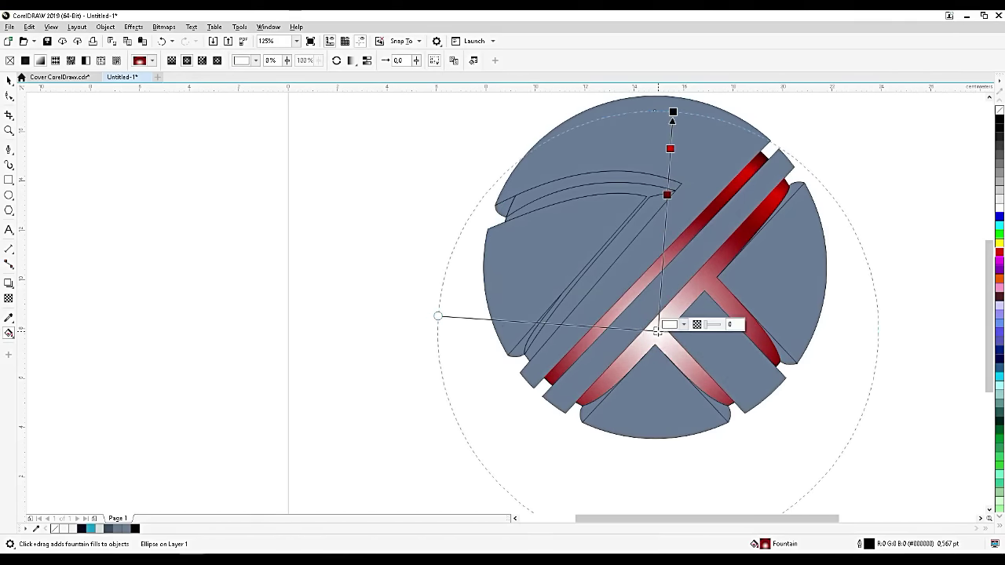
left_click_drag(735, 345, 655, 344)
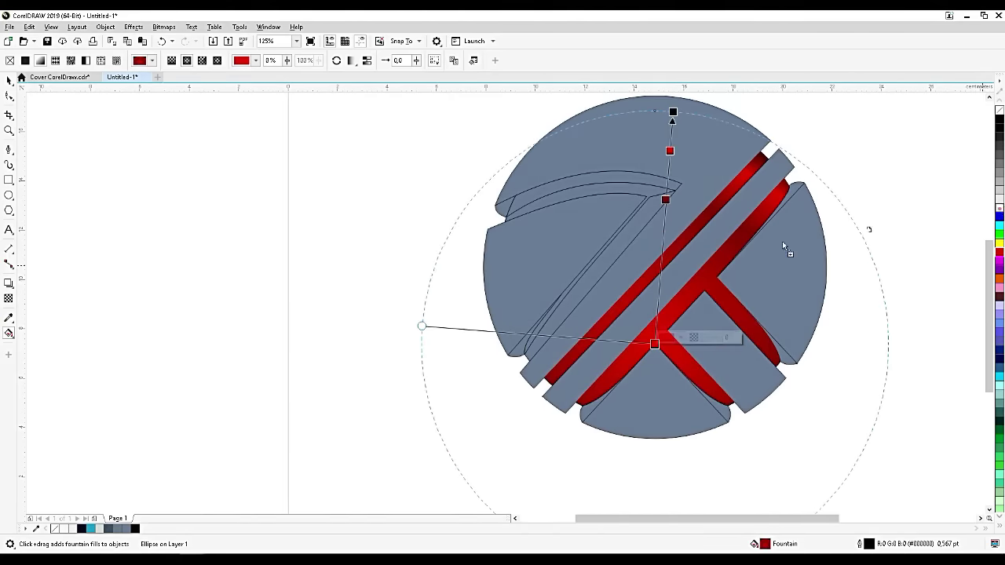
left_click_drag(999, 208, 662, 248)
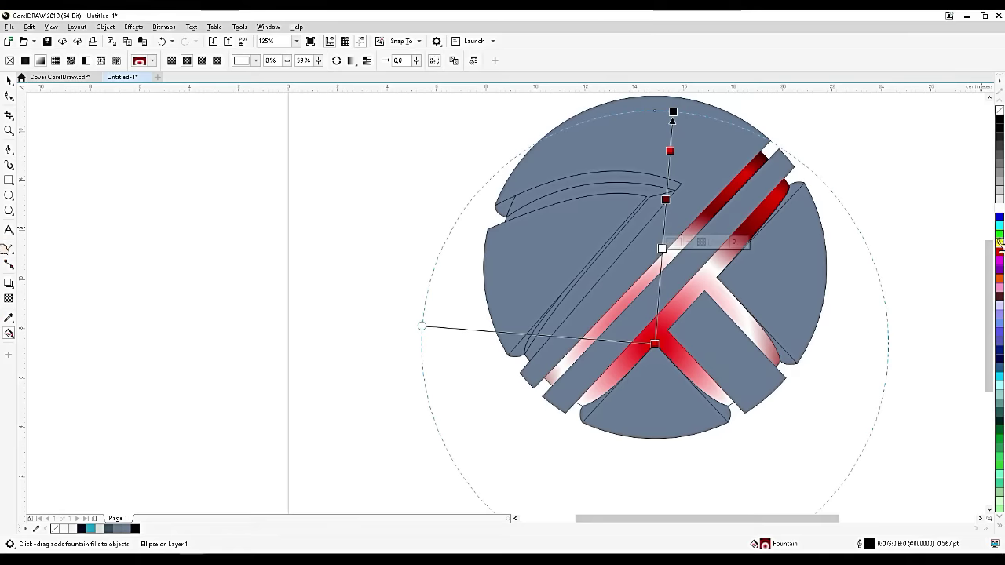
left_click_drag(999, 244, 662, 248)
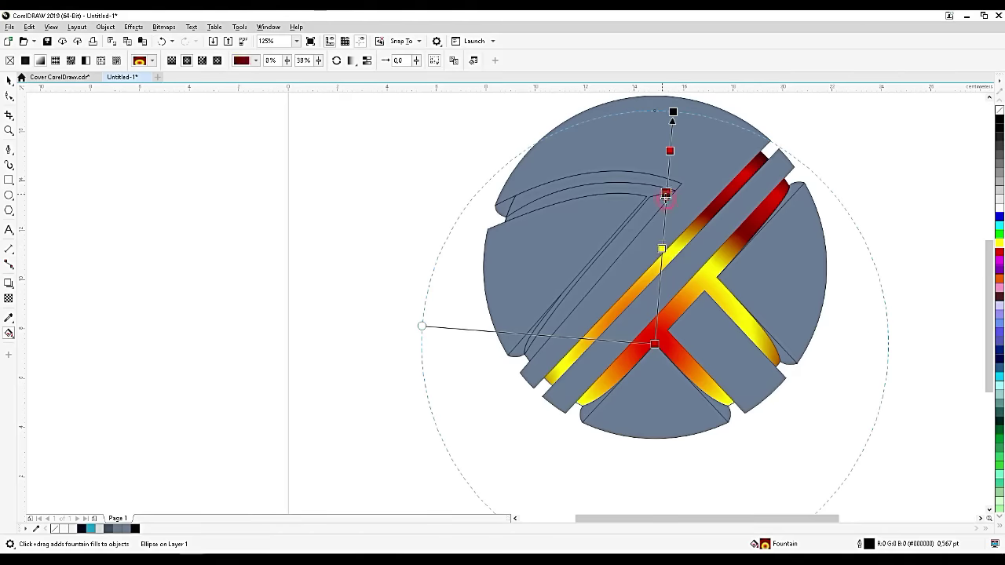
Step: Fine-tune the positions of the fountain fill's nodes, add a red node between yellow and the centre, and lower the centre slightly below the wedge's apex
left_click(666, 194)
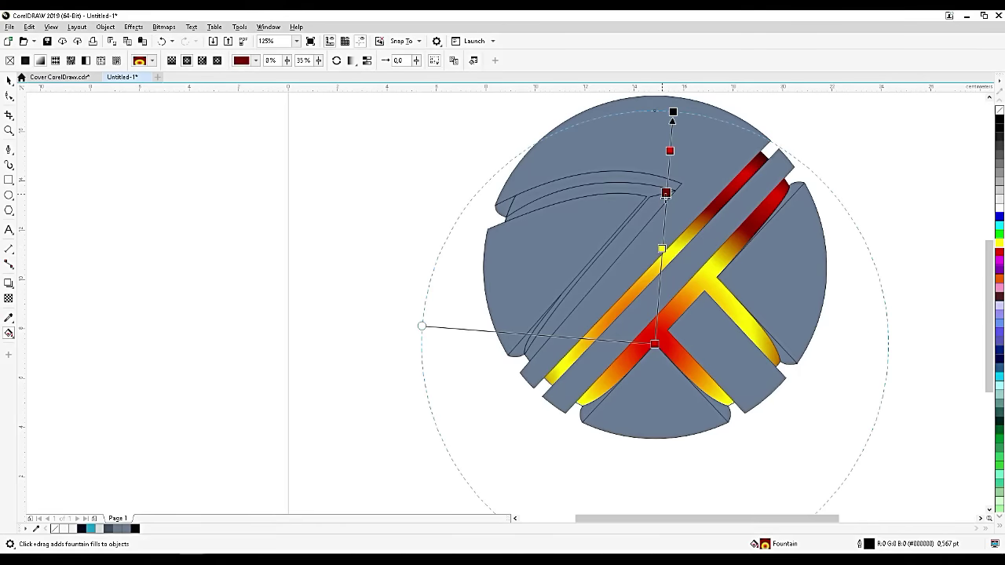
left_click(670, 150)
mouse_move(673, 112)
left_mouse_down()
mouse_move(673, 96)
mouse_move(670, 112)
left_mouse_up()
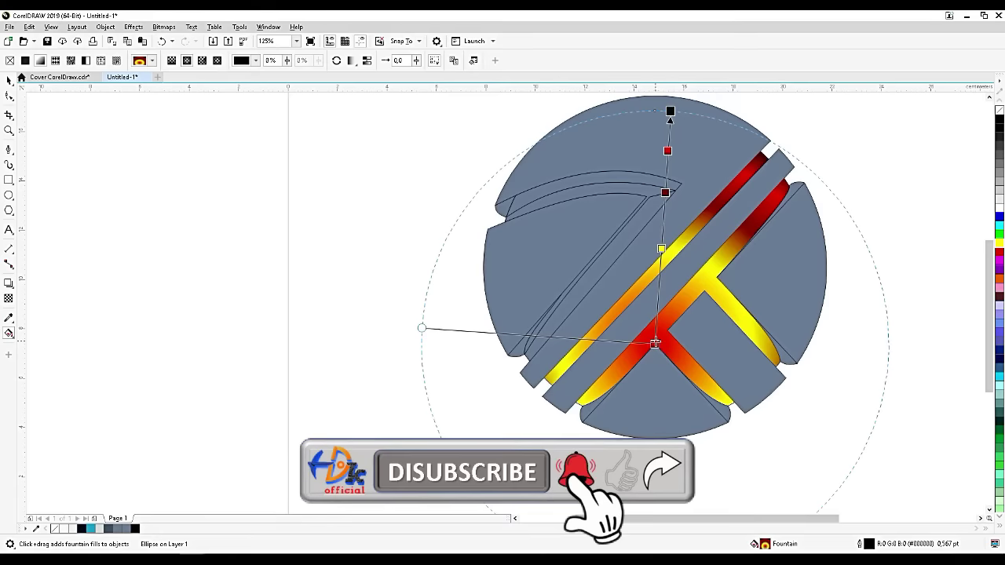
left_click_drag(655, 342, 651, 346)
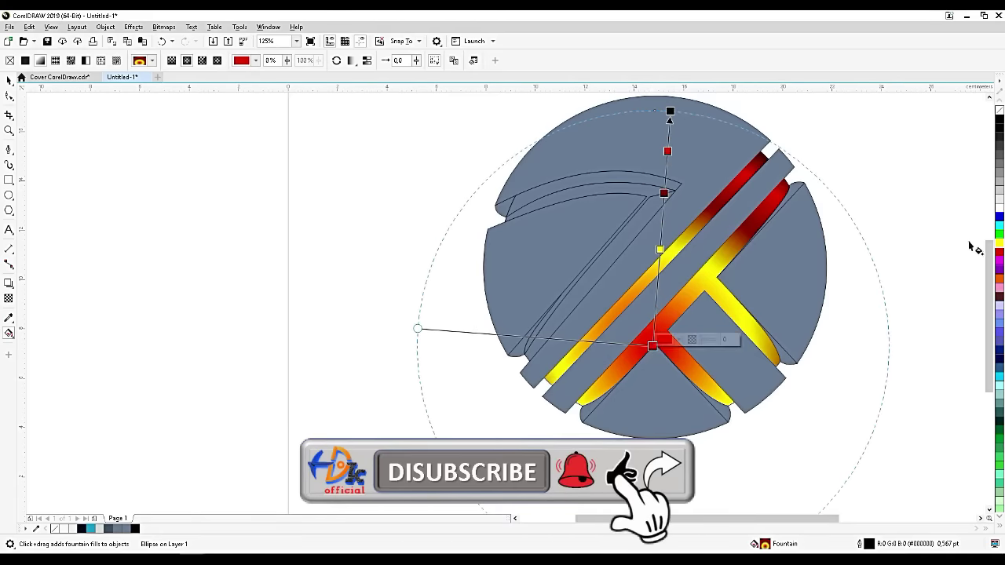
double_click(655, 303)
left_click_drag(653, 299, 657, 297)
left_click_drag(653, 346, 653, 362)
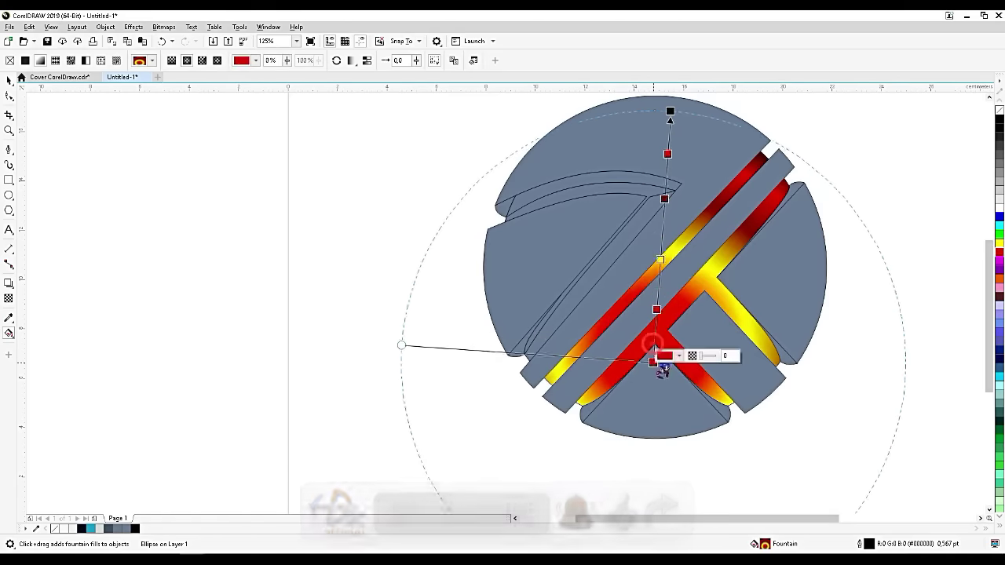
Step: Shift the yellow node of the background circle's fountain fill to the 57% position and deselect the circle
left_click_drag(659, 259, 660, 255)
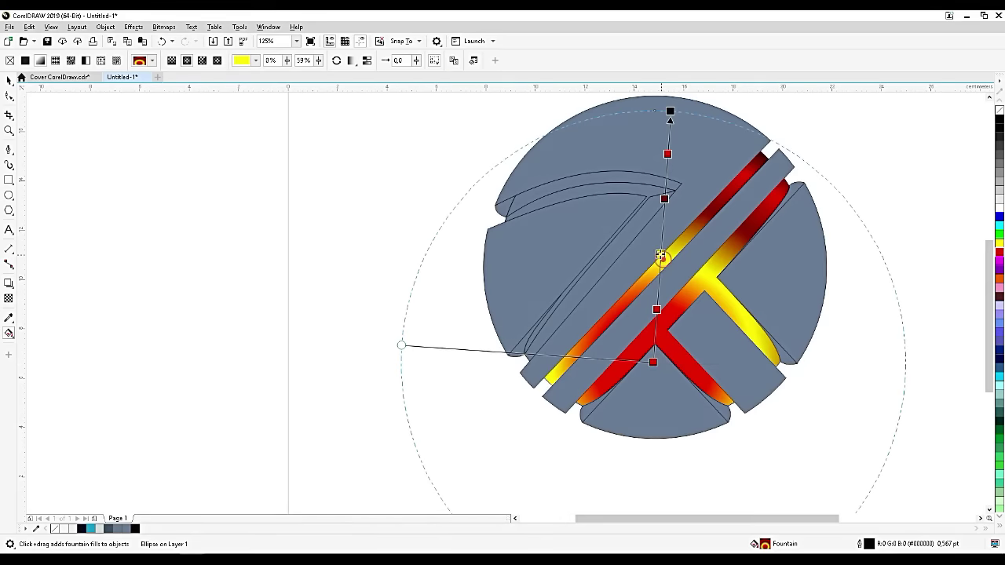
left_click(12, 85)
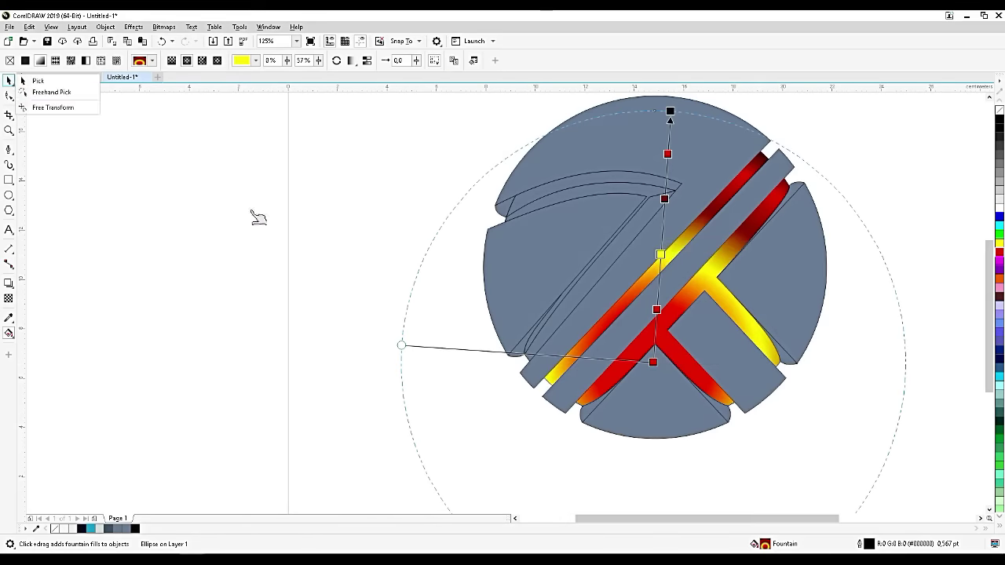
left_click(262, 216)
left_click(9, 79)
left_click(211, 183)
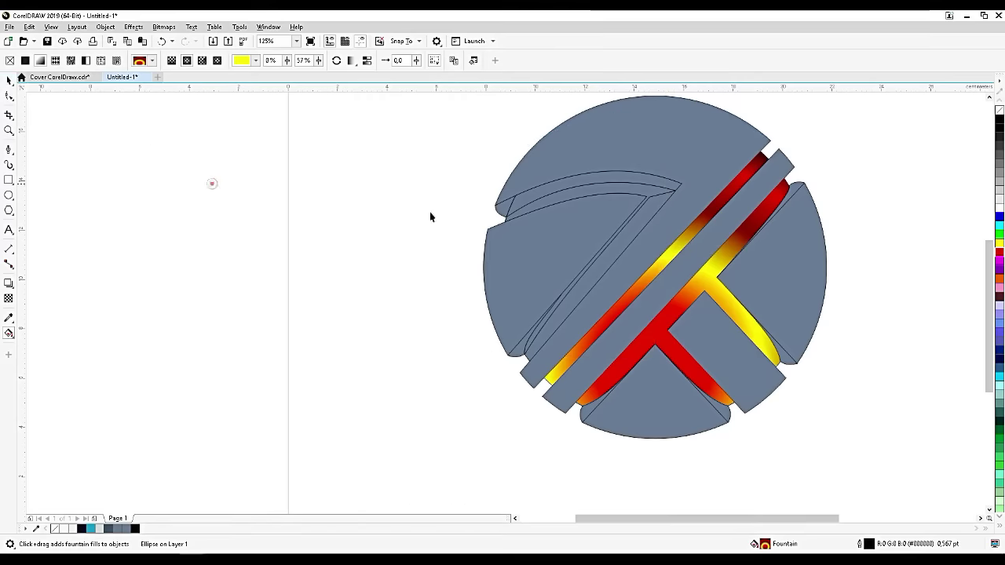
Step: Weld the small flared end piece to the curved band above the circle's upper-left gap
left_click(531, 199, "shift")
scroll(530, 195, "up", 3)
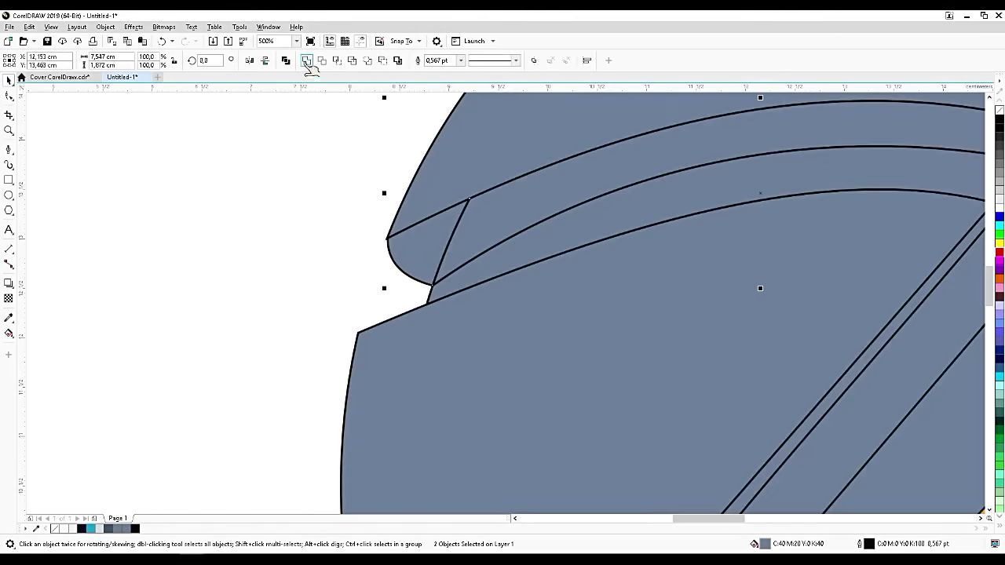
left_click(307, 61)
left_click(258, 225)
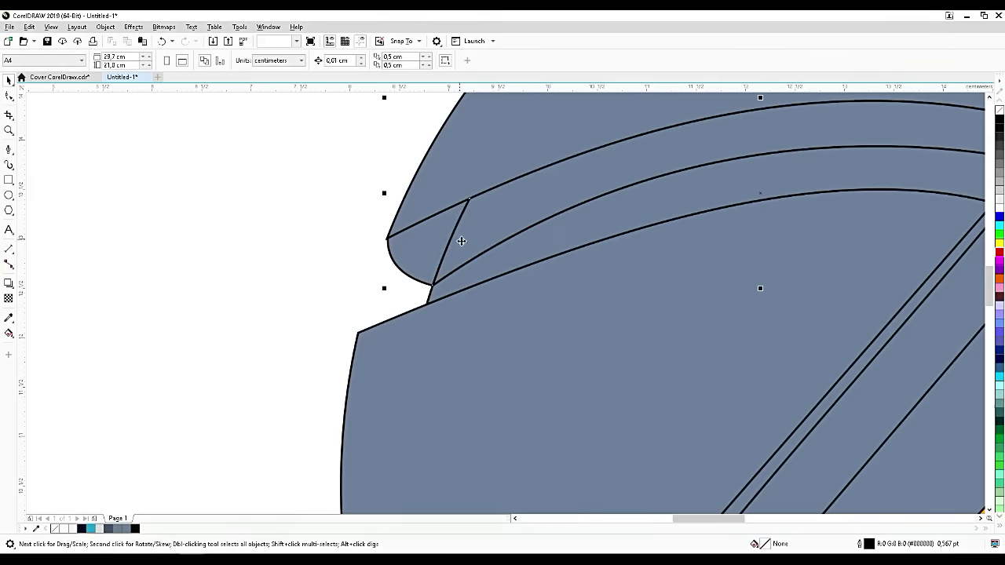
left_click(312, 300)
left_click(427, 250)
left_click(496, 222, "shift")
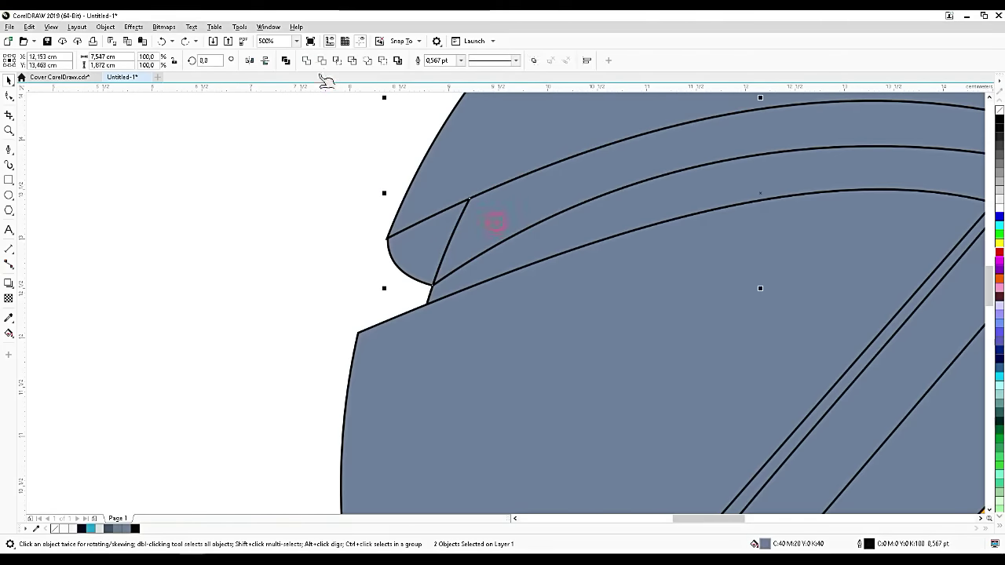
left_click(309, 60)
left_click(267, 274)
scroll(331, 247, "down", 2)
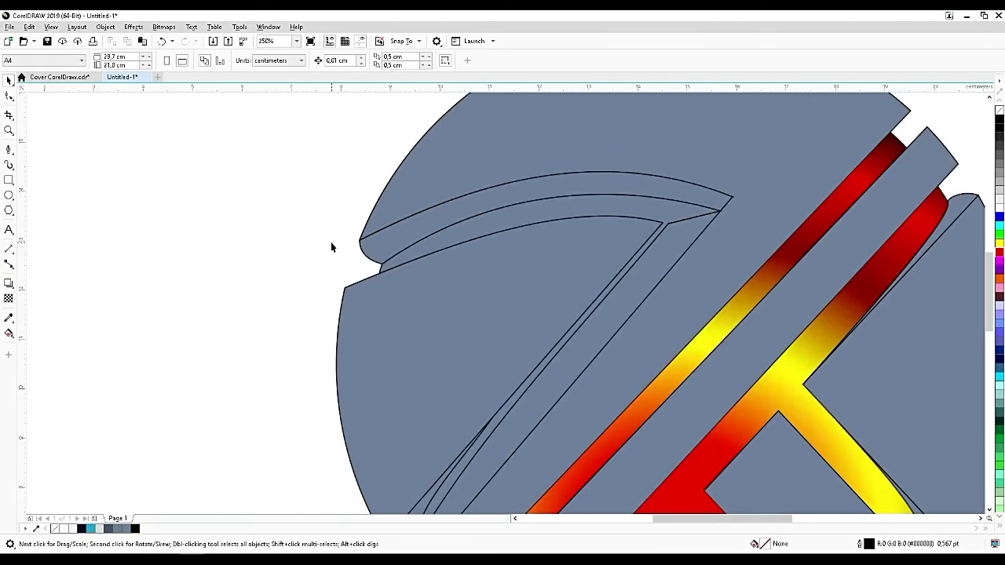
Step: Apply a linear fountain fill along the welded curved band from its flared end to its tip, with both end colours slate grey
left_click(500, 192)
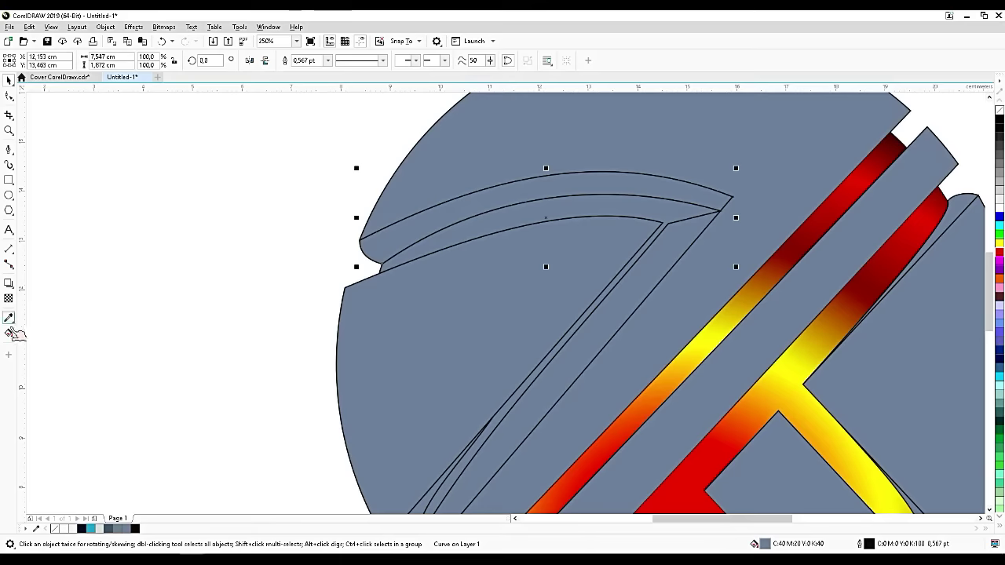
left_click(11, 336)
left_click(48, 331)
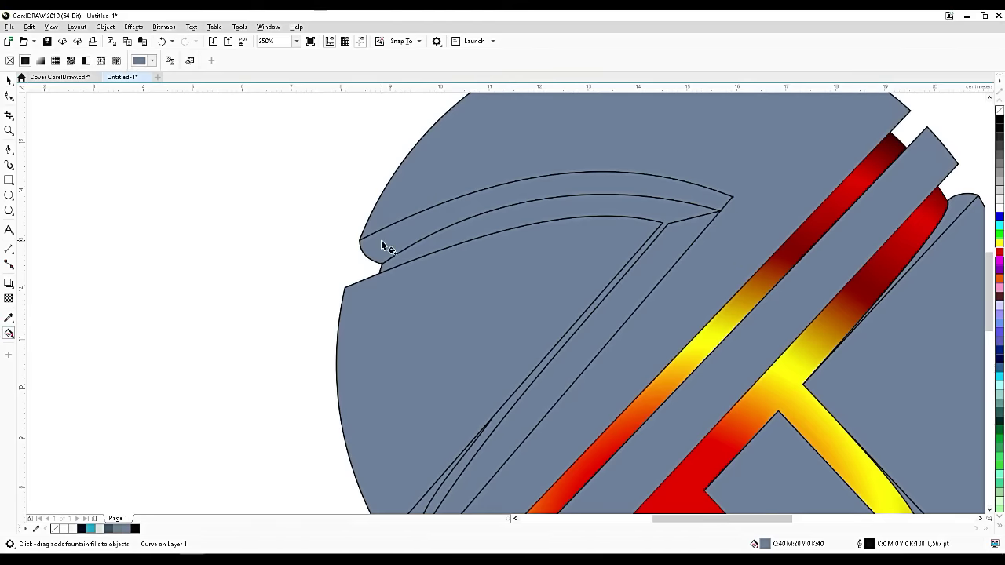
left_click_drag(382, 245, 721, 196)
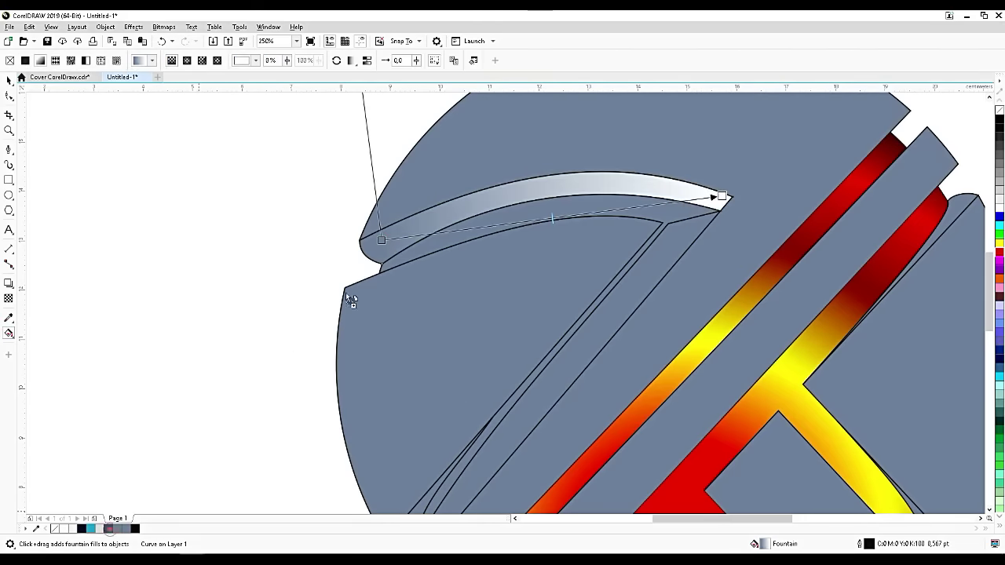
left_click_drag(382, 241, 380, 240)
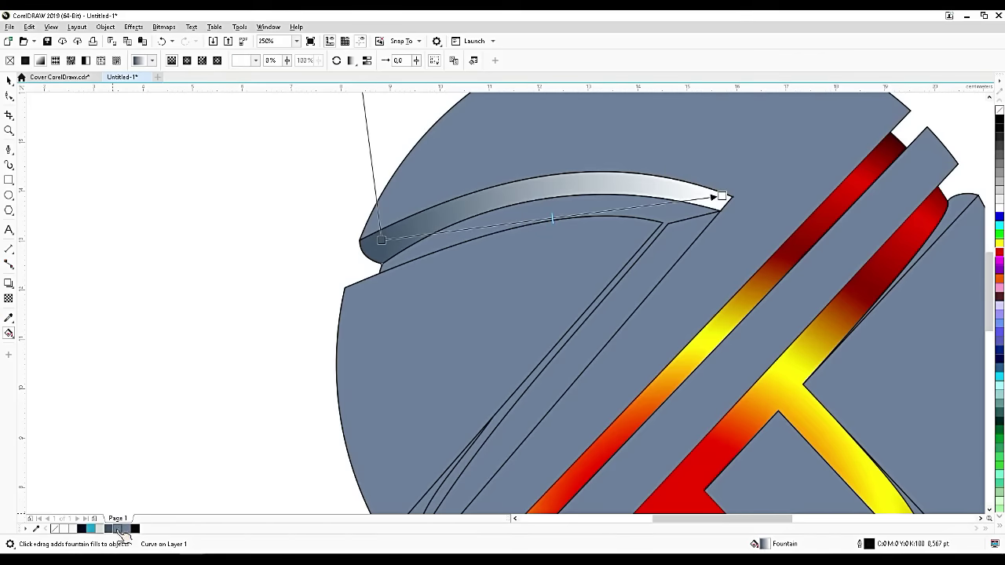
left_click_drag(119, 530, 375, 259)
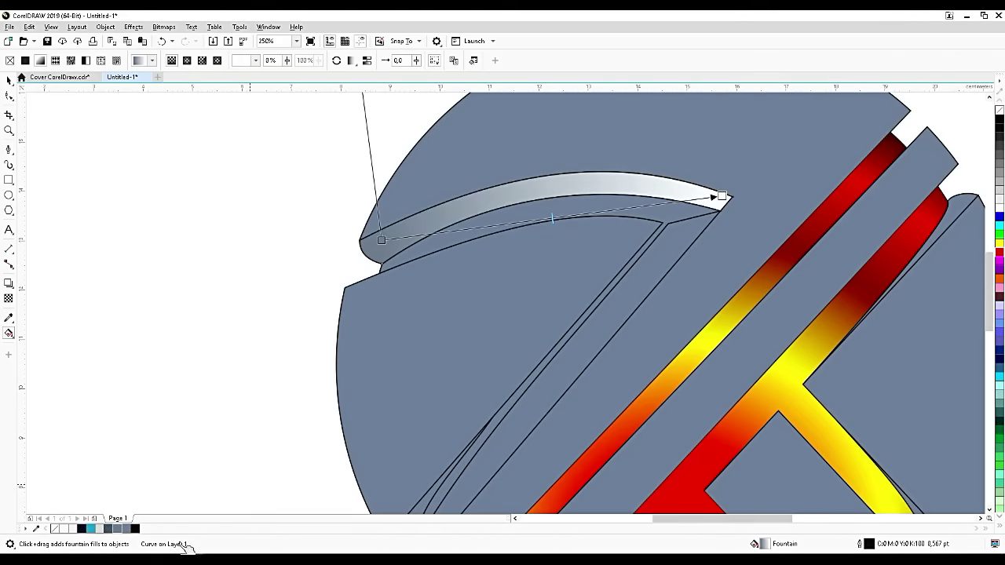
left_click_drag(118, 528, 722, 197)
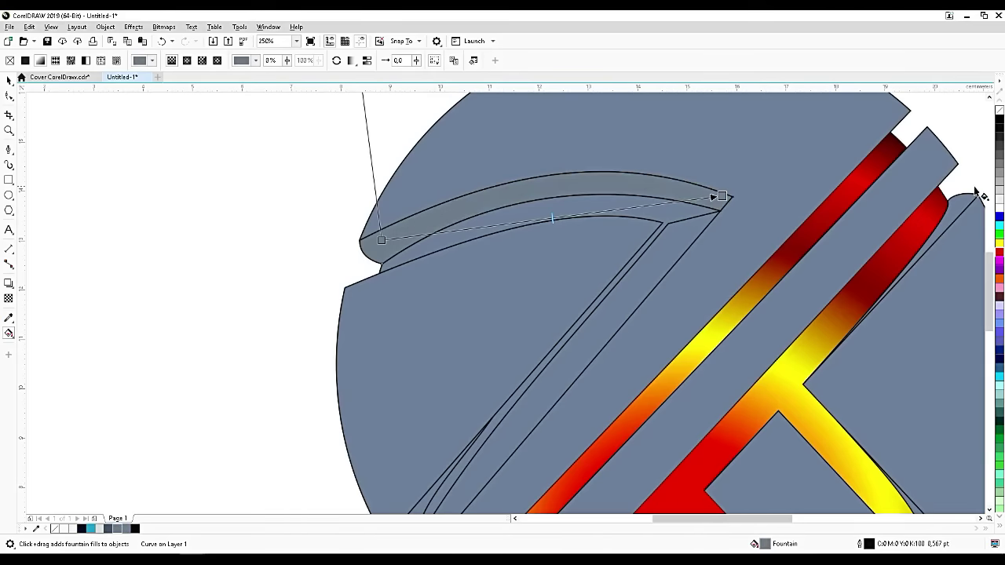
Step: Add a white node midway in the band's fountain fill, a light grey node at 33% and a slate grey node nearer the tip
left_click_drag(998, 206, 534, 220)
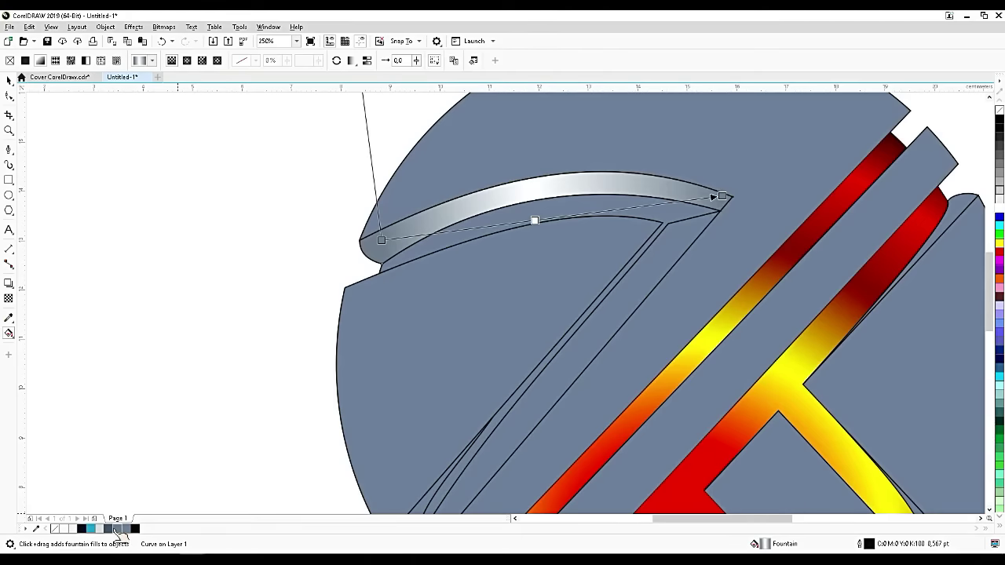
left_click_drag(99, 528, 487, 226)
left_click_drag(626, 218, 621, 207)
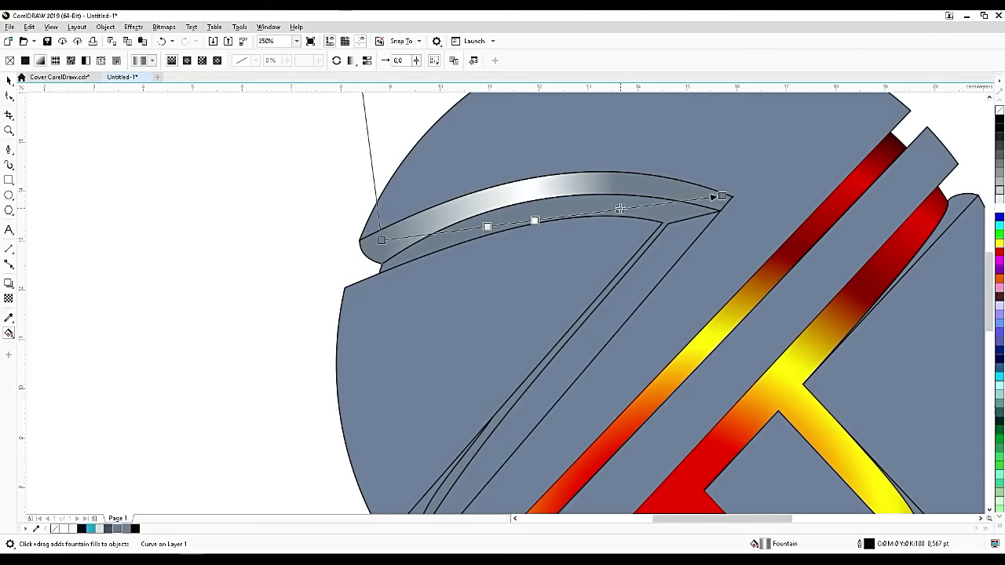
double_click(501, 224)
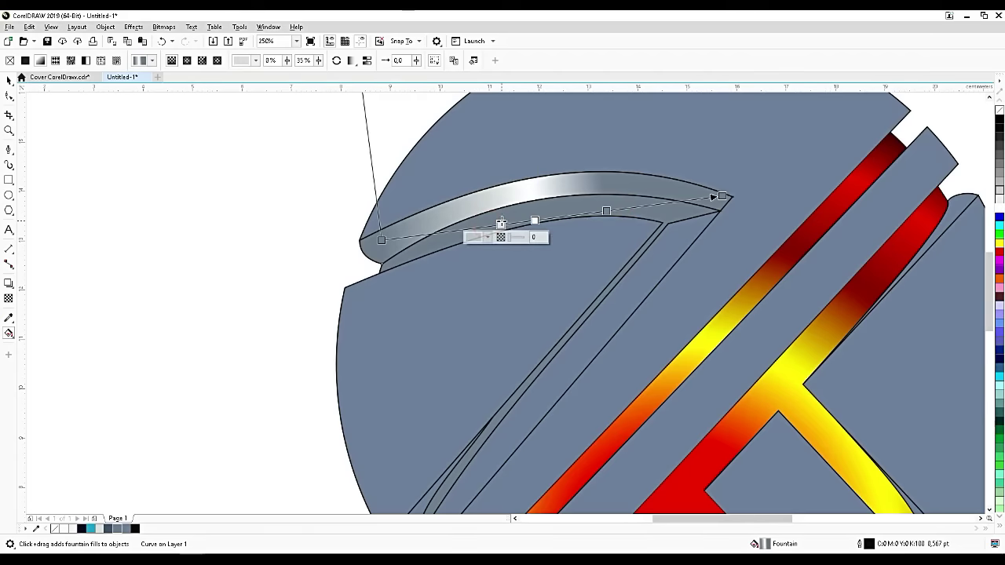
Step: Apply linear fountain fills from slate grey at the outer edge to white inward on the upper and lower flares of the right segment
scroll(501, 222, "down", 2)
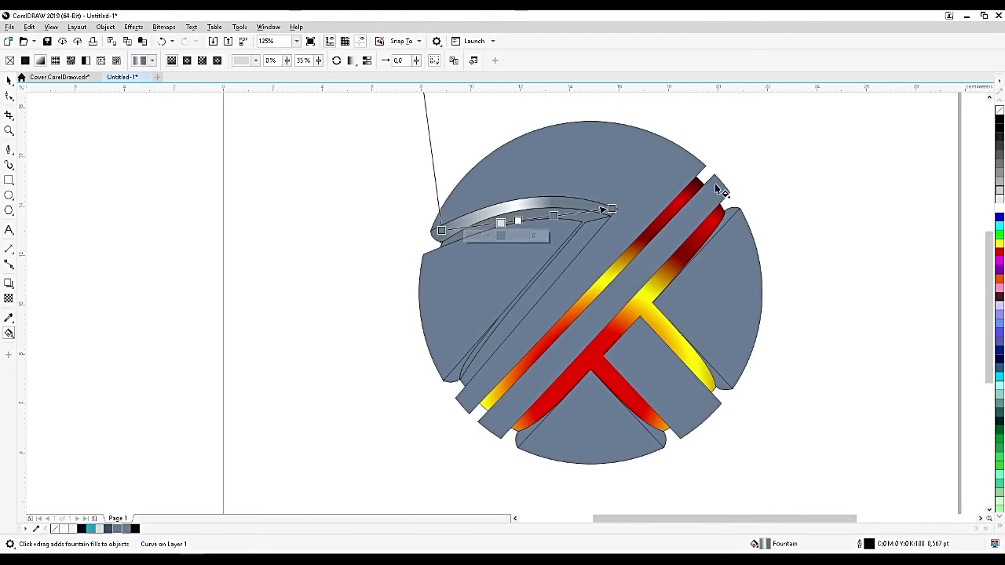
left_click(738, 214)
scroll(733, 208, "up", 2)
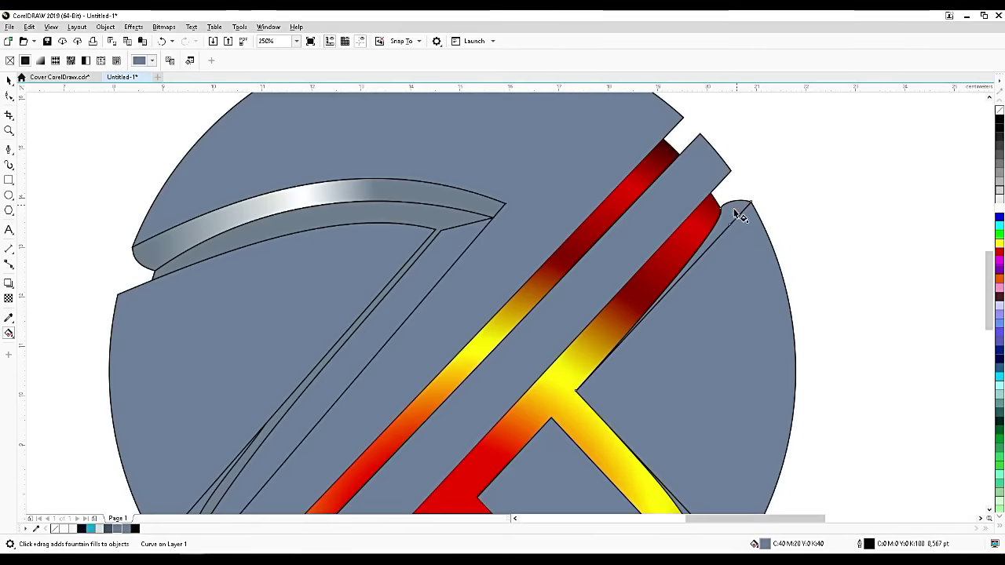
left_click_drag(736, 208, 652, 306)
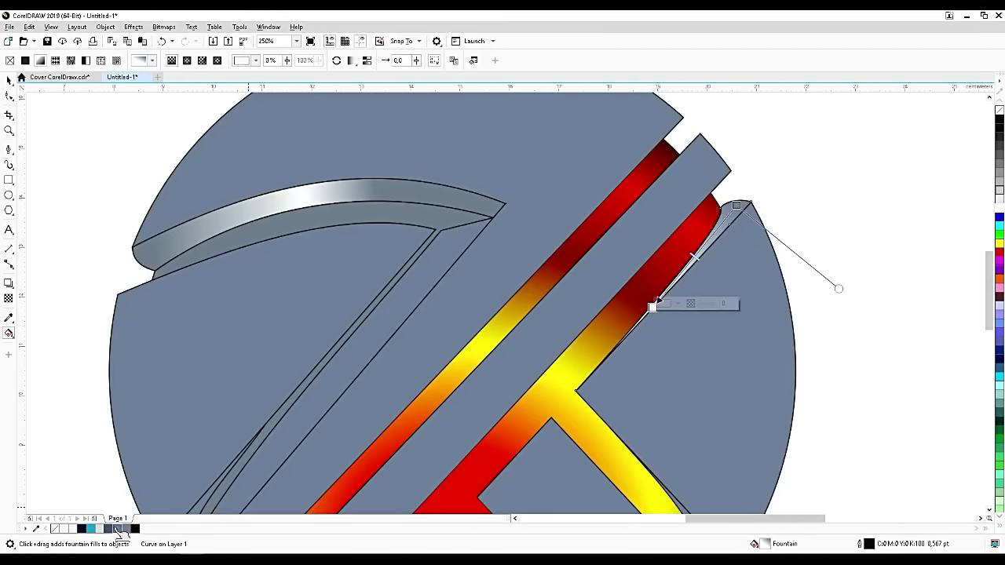
left_click_drag(736, 206, 745, 192)
scroll(759, 164, "down", 2)
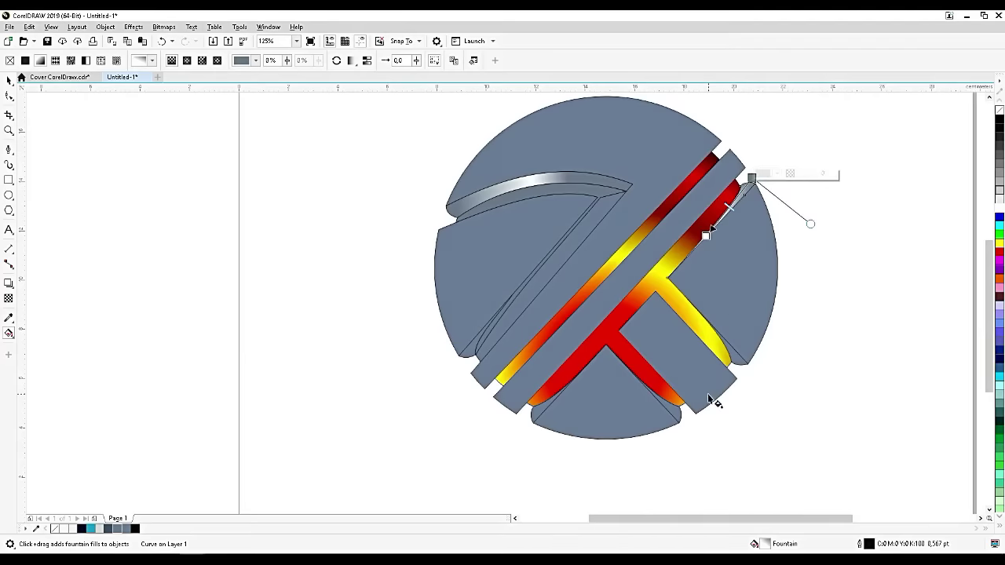
scroll(724, 396, "up", 2)
left_click(763, 344)
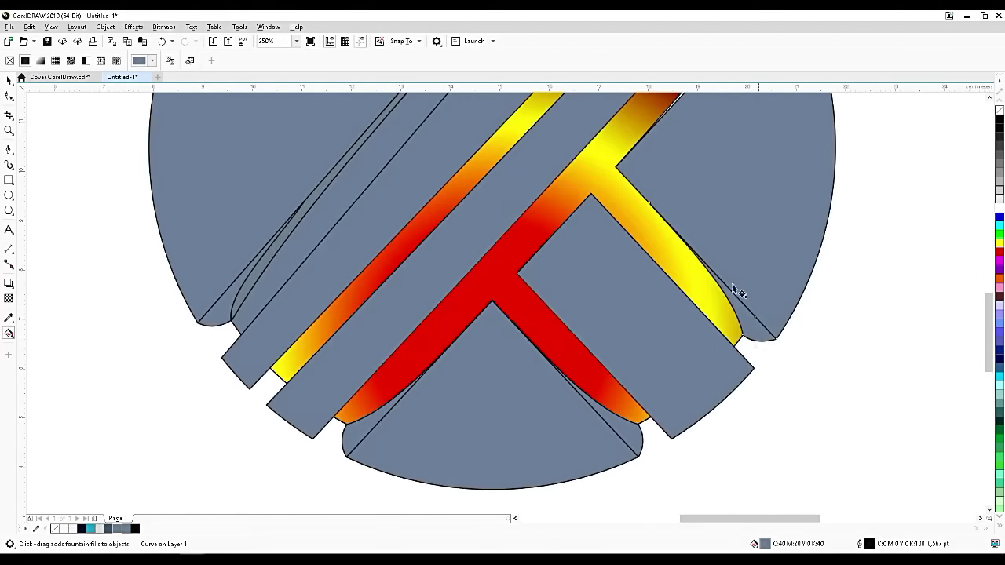
left_click_drag(758, 338, 683, 236)
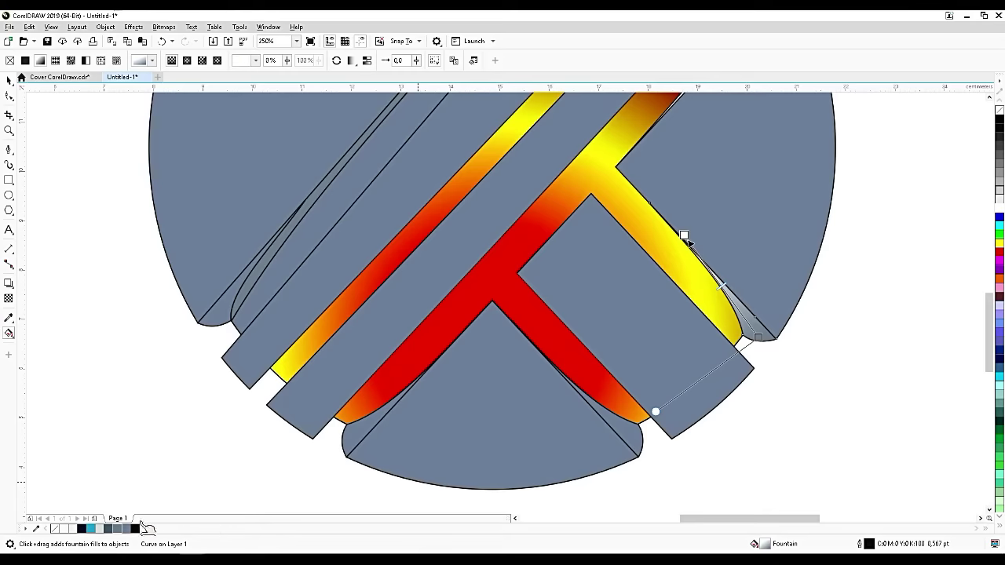
Step: Apply linear fountain fills from slate blue to white on both flares of the bottom wedge and the lower flare of the left segment
scroll(829, 311, "down", 3)
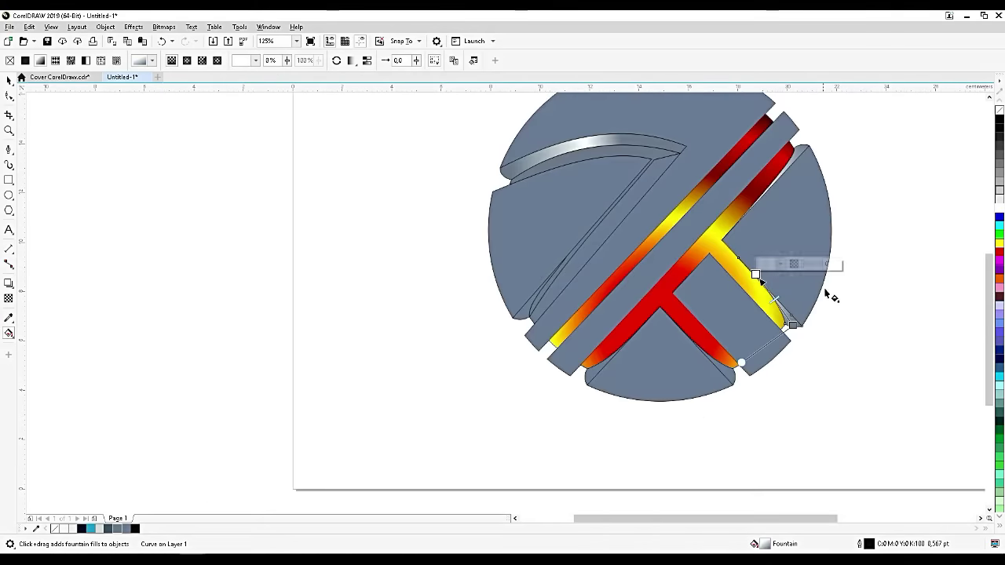
scroll(743, 377, "up", 5)
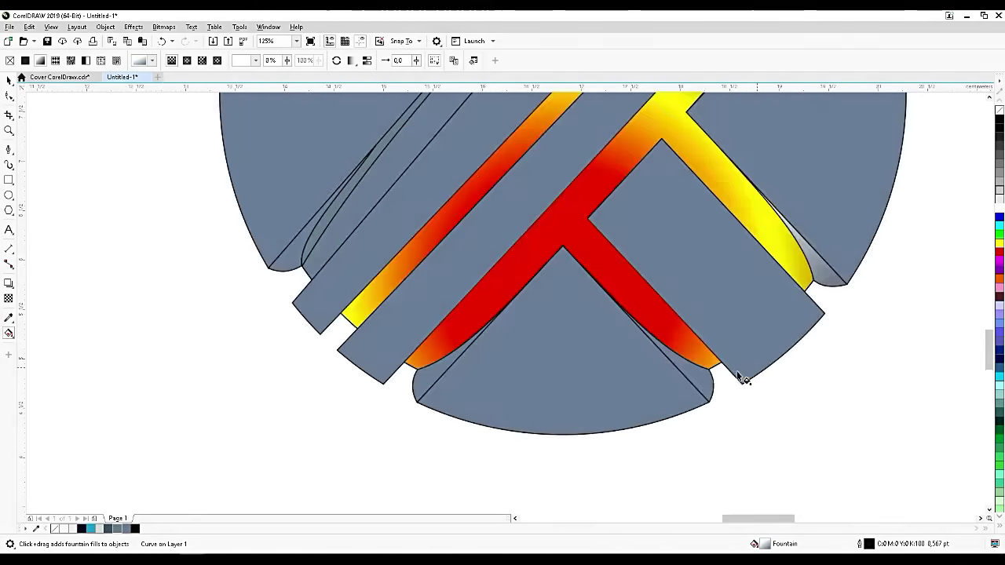
left_click_drag(671, 412, 475, 241)
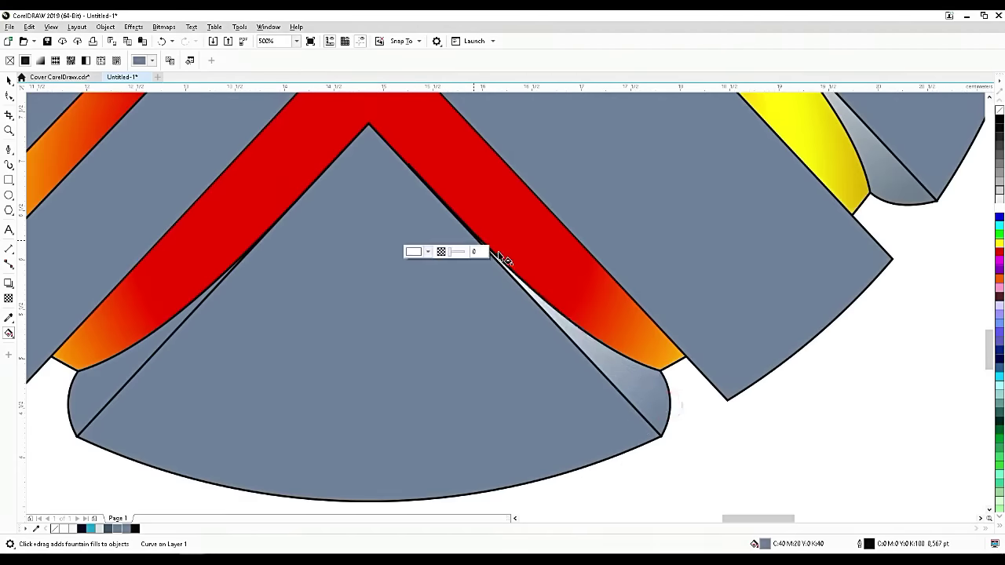
scroll(681, 385, "down", 2)
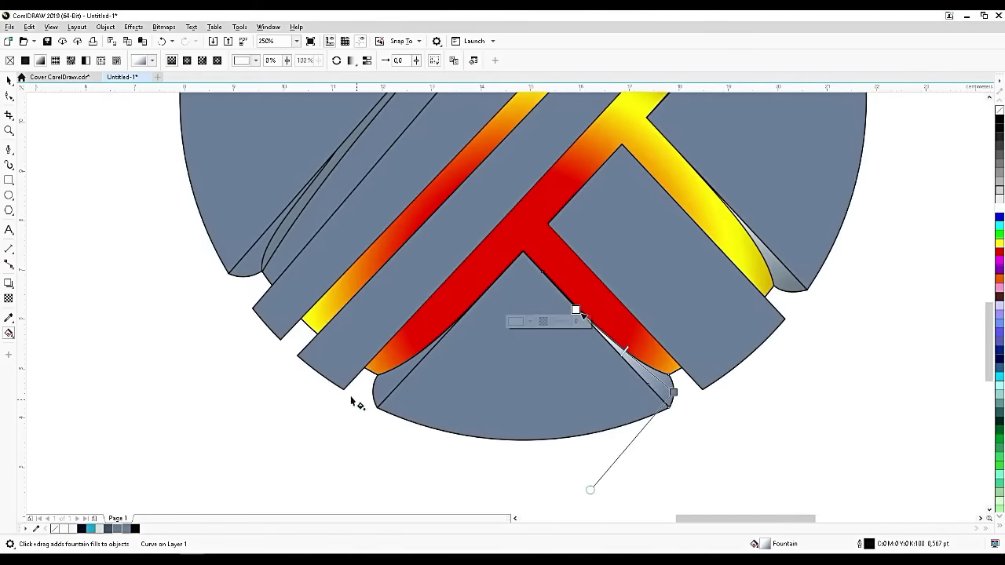
left_click(379, 390)
left_click_drag(380, 390, 458, 329)
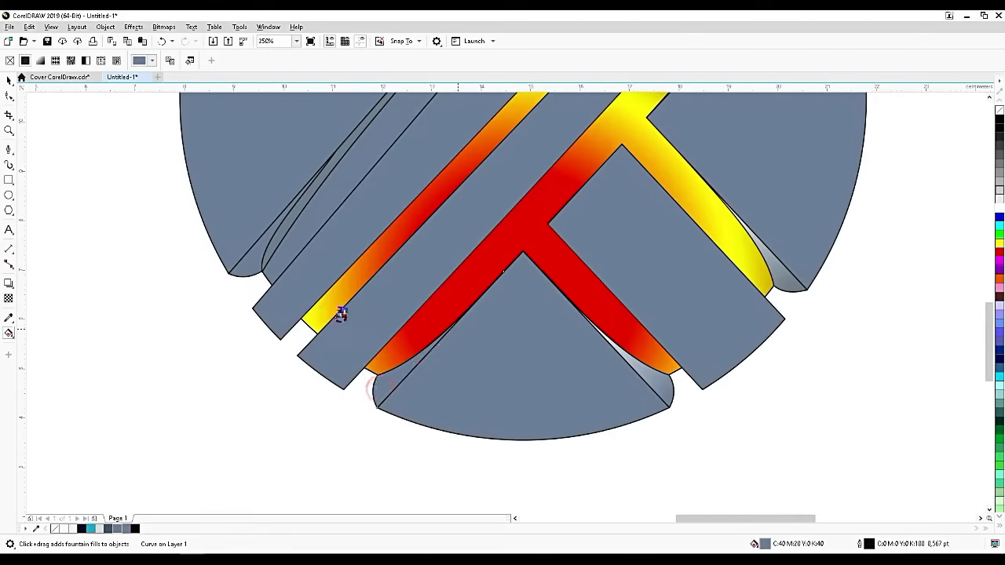
left_click(255, 277)
left_click_drag(256, 278, 321, 162)
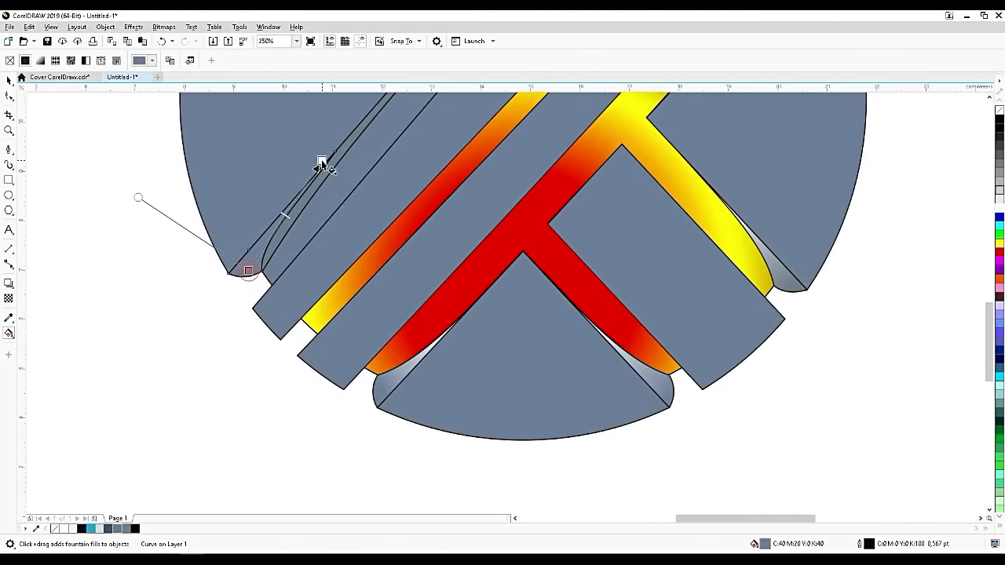
Step: Move the long narrow strip beside the left segment out of the circle and delete it, exposing the fountain-filled background
scroll(539, 372, "down", 2)
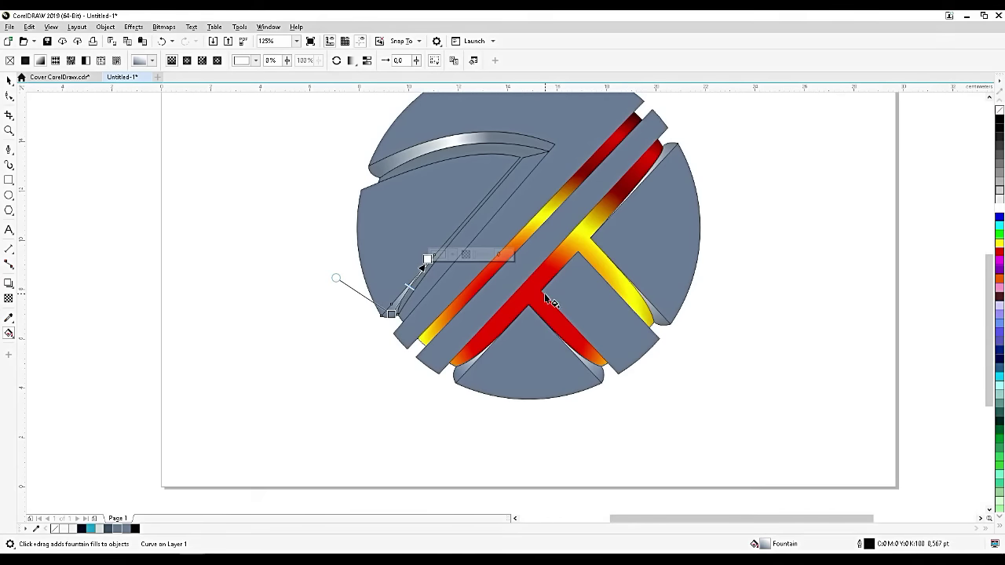
left_click(529, 164)
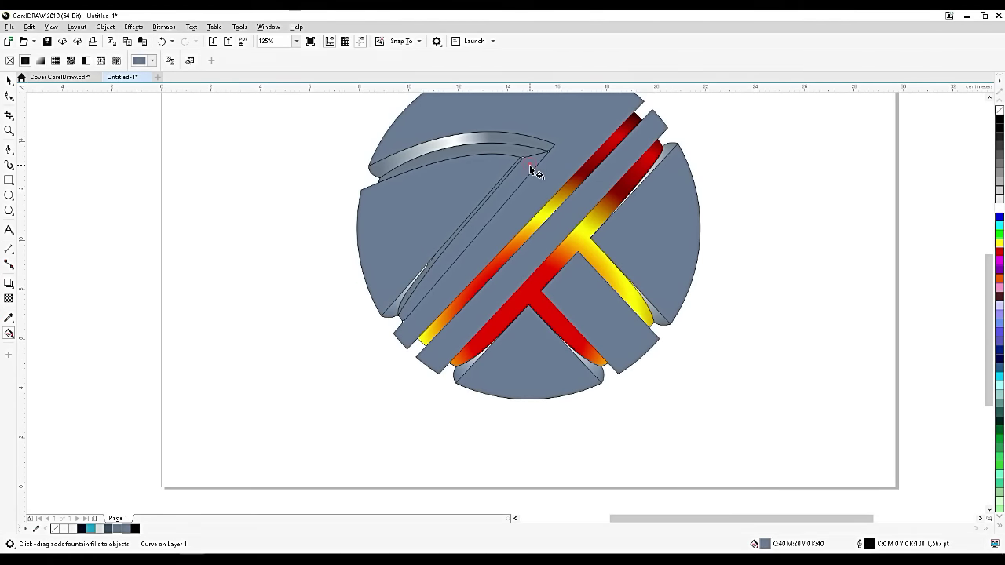
key("space")
left_click_drag(457, 251, 248, 288)
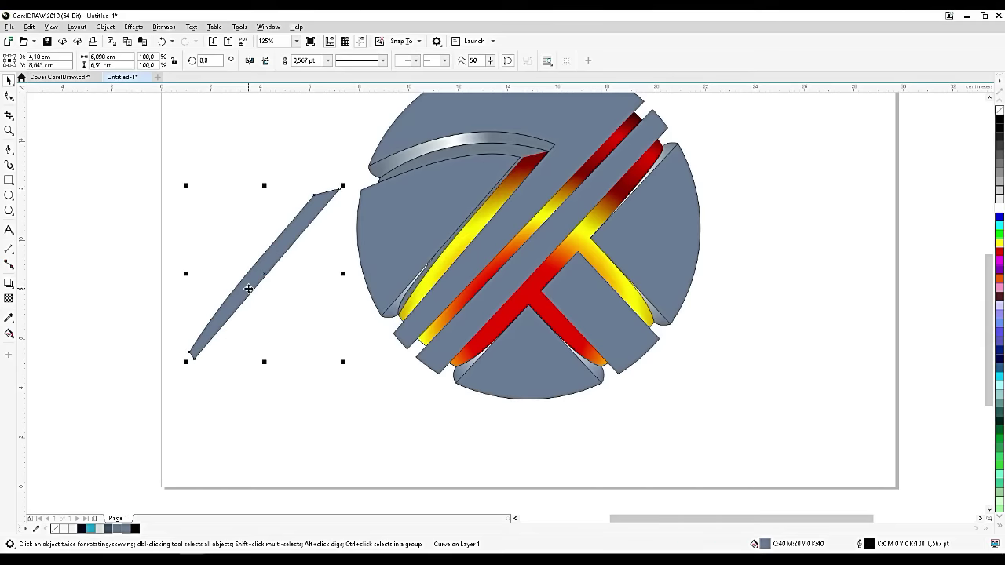
key("ctrl+z")
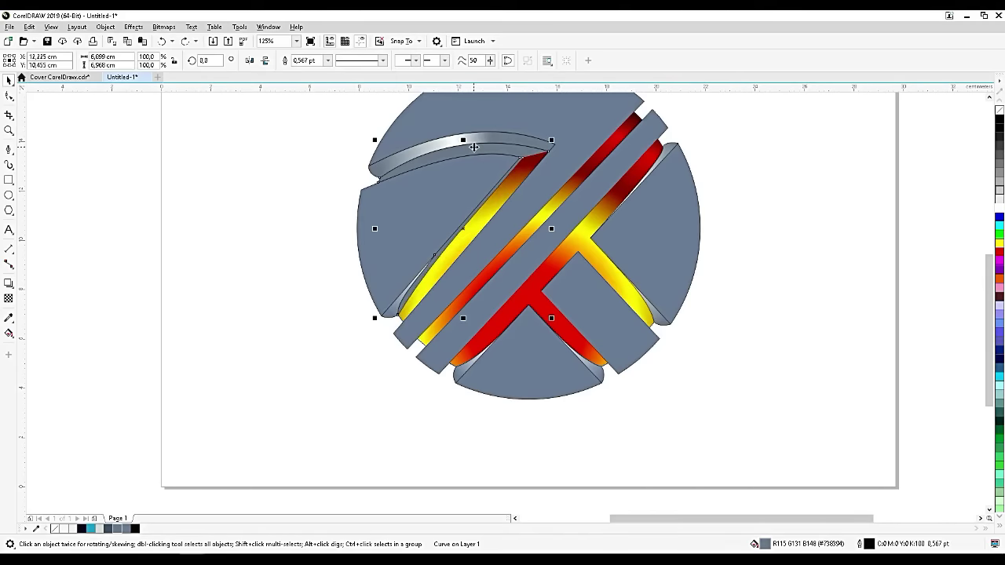
Step: Fill the thin curved shape bordering the left segment with dark grey #666666 and remove its outline
scroll(475, 146, "up", 1)
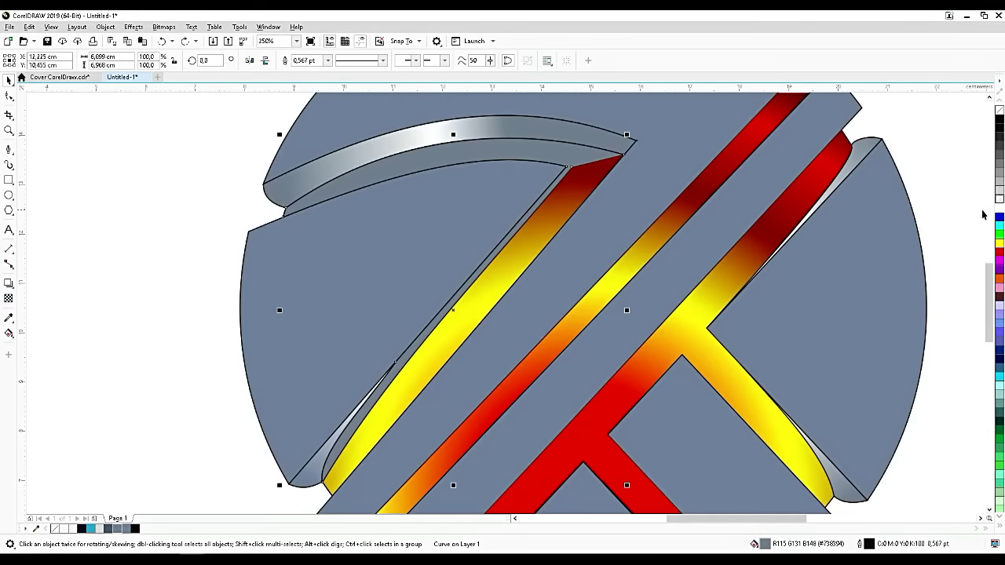
left_click(999, 179)
left_click(999, 156)
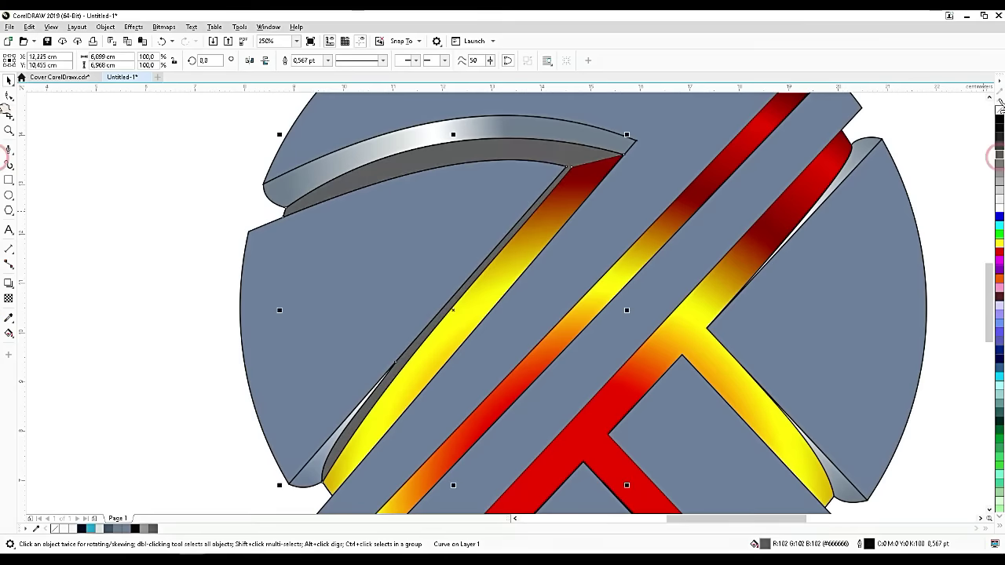
right_click(1000, 110)
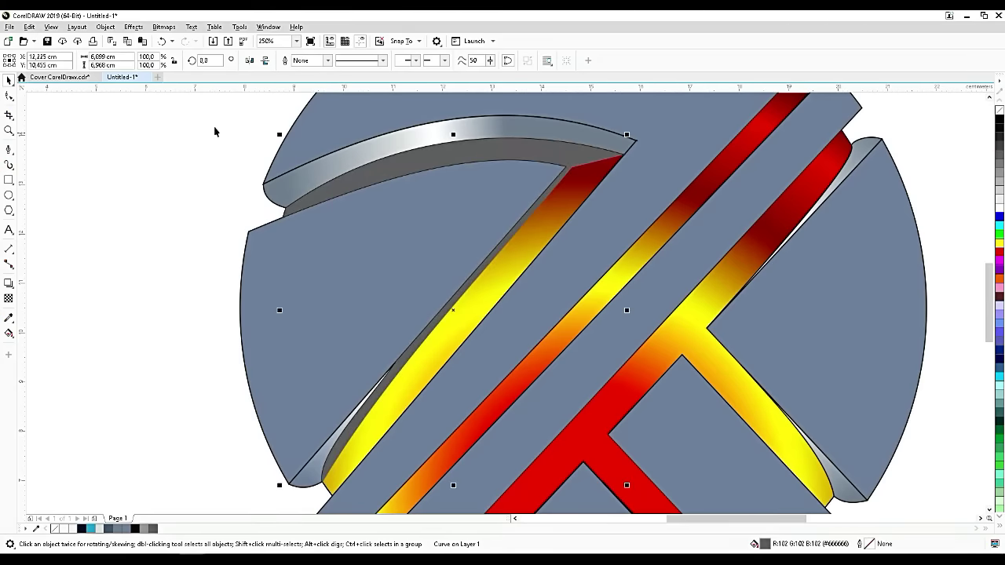
Step: Apply uniform transparency of 50 to the dark grey curved shape bordering the left segment and fill it black
left_click(11, 302)
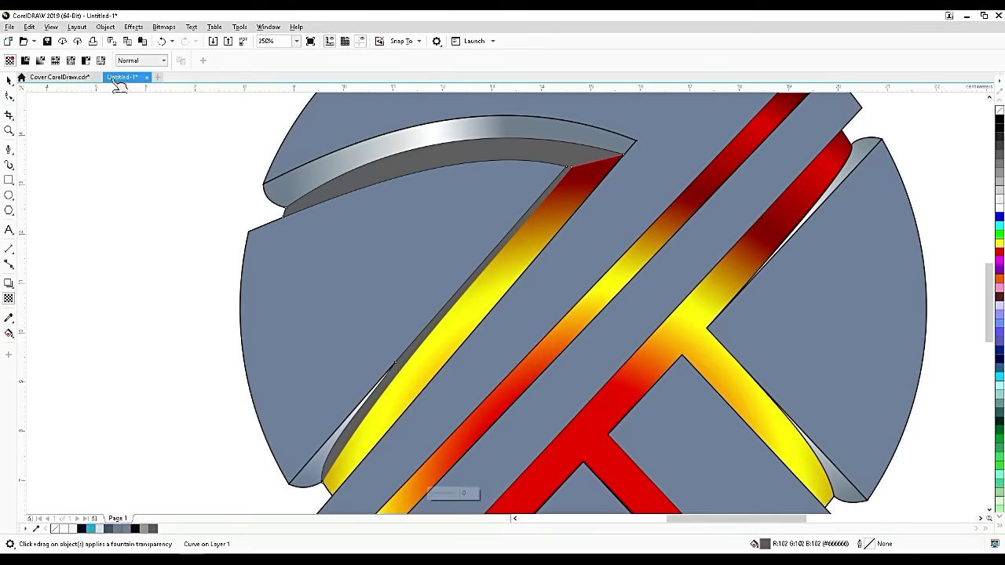
left_click(26, 61)
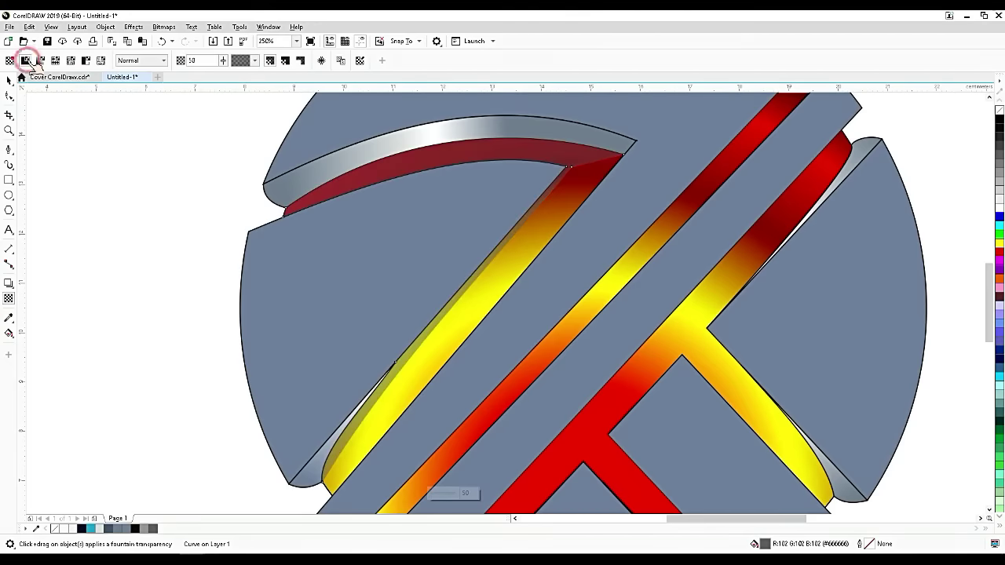
left_click(1001, 120)
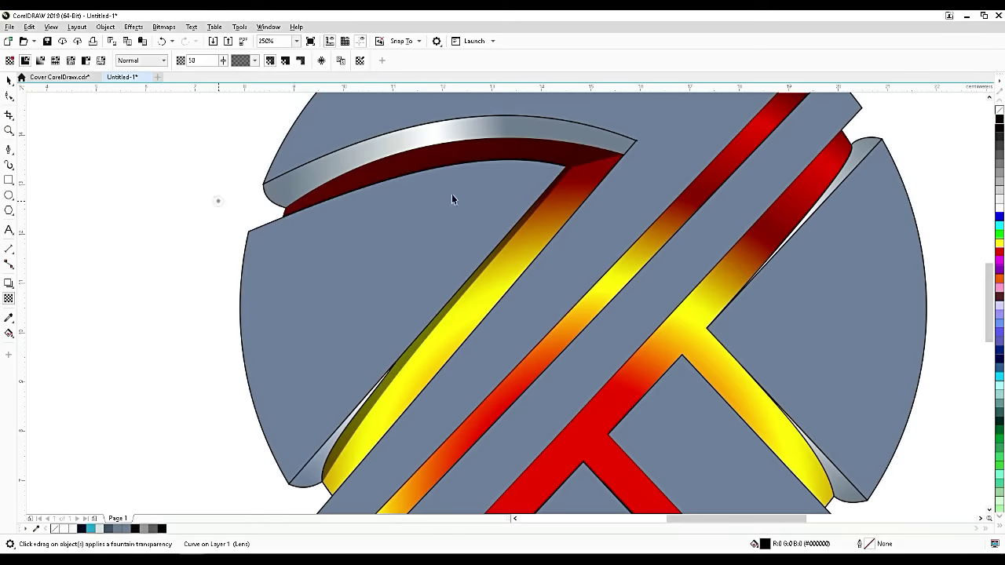
key("space")
Step: Fill the welded slate blue segments of the logo with light grey #E6E6E6
scroll(580, 208, "down", 3)
scroll(577, 199, "up", 3)
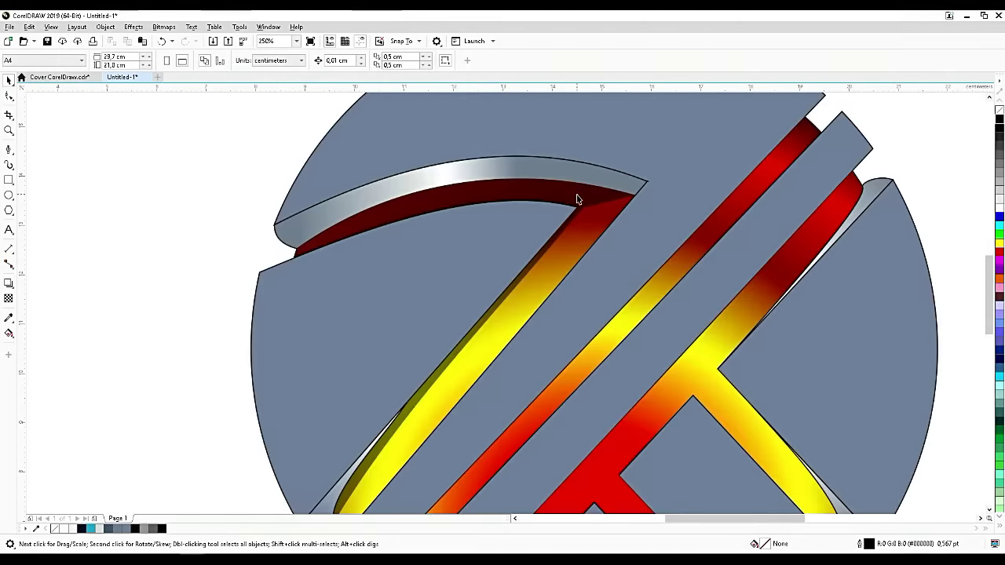
left_click(575, 250)
scroll(575, 242, "down", 2)
left_click(878, 310)
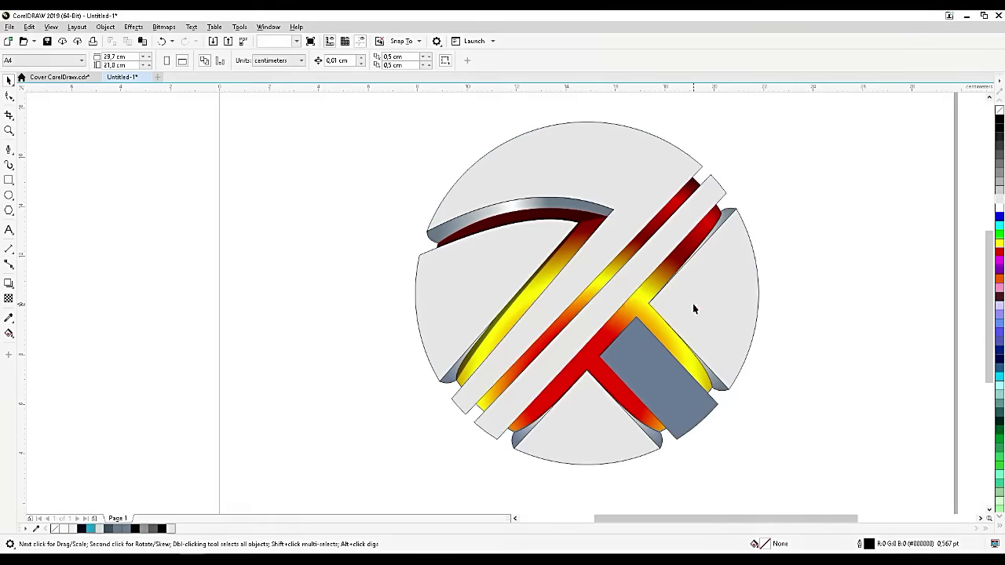
left_click(693, 308)
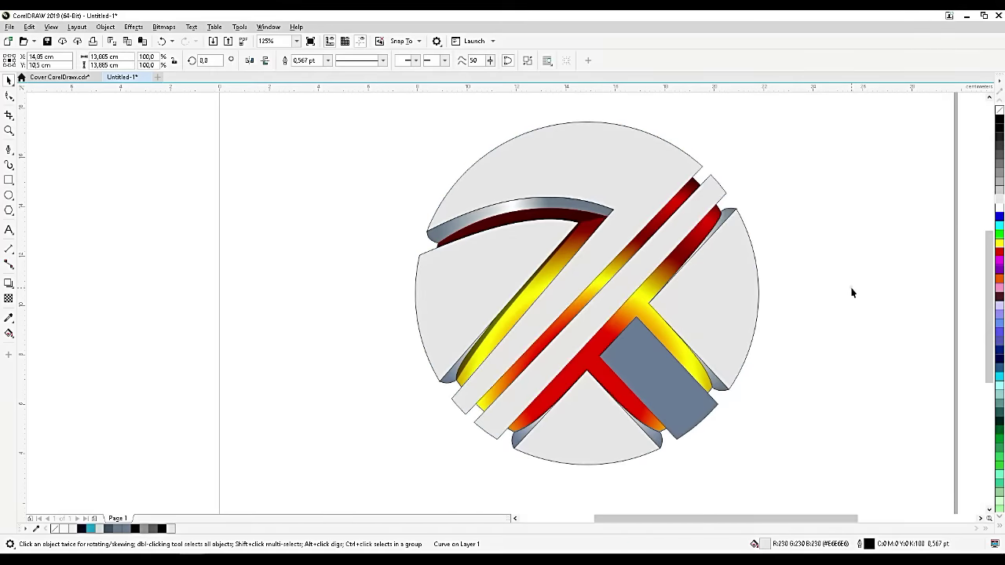
left_click(852, 290)
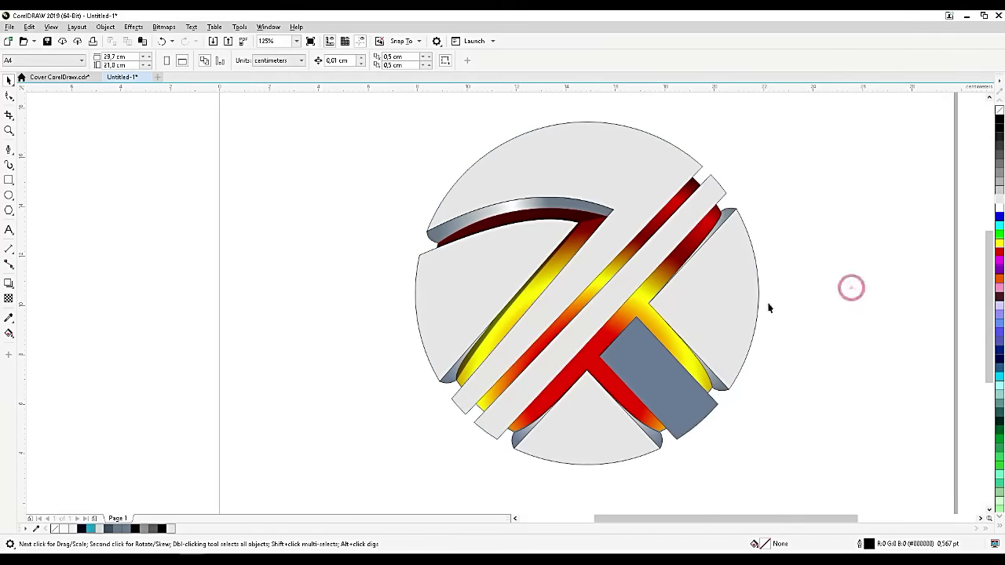
Step: Apply a fountain fill spanning the full height of the light grey welded segments and set its type to elliptical
left_click(727, 311)
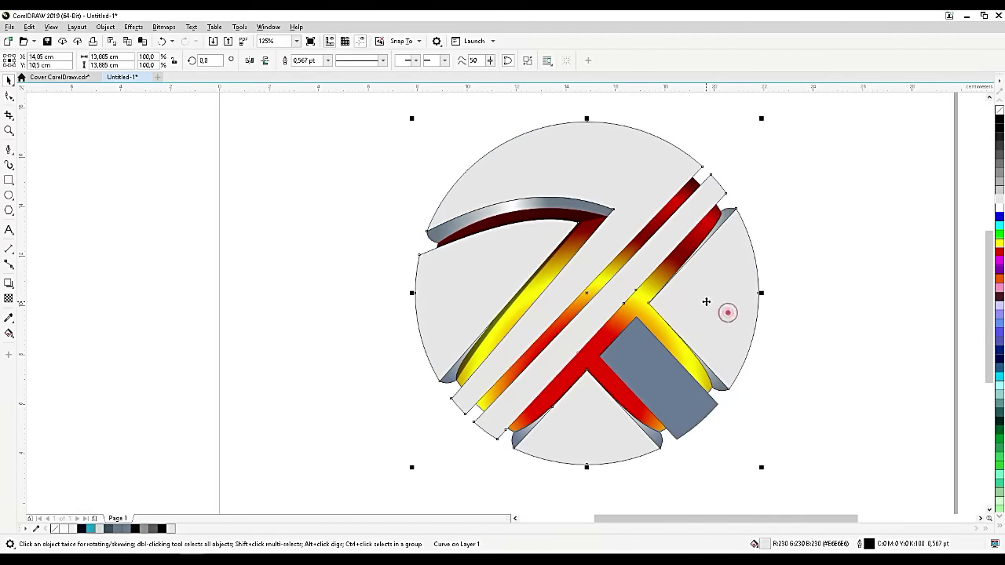
left_click(10, 334)
left_click(47, 334)
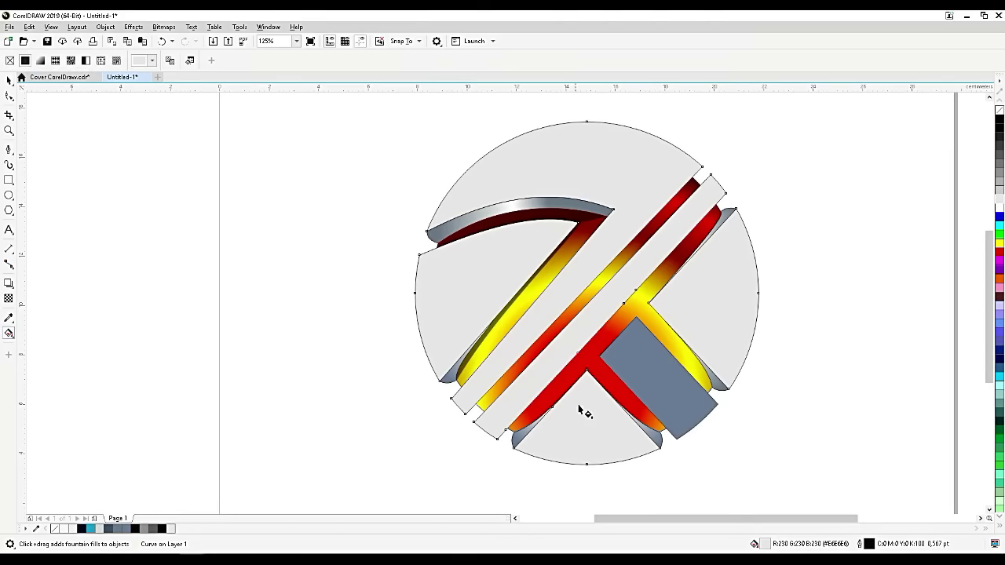
left_click_drag(579, 453, 599, 138)
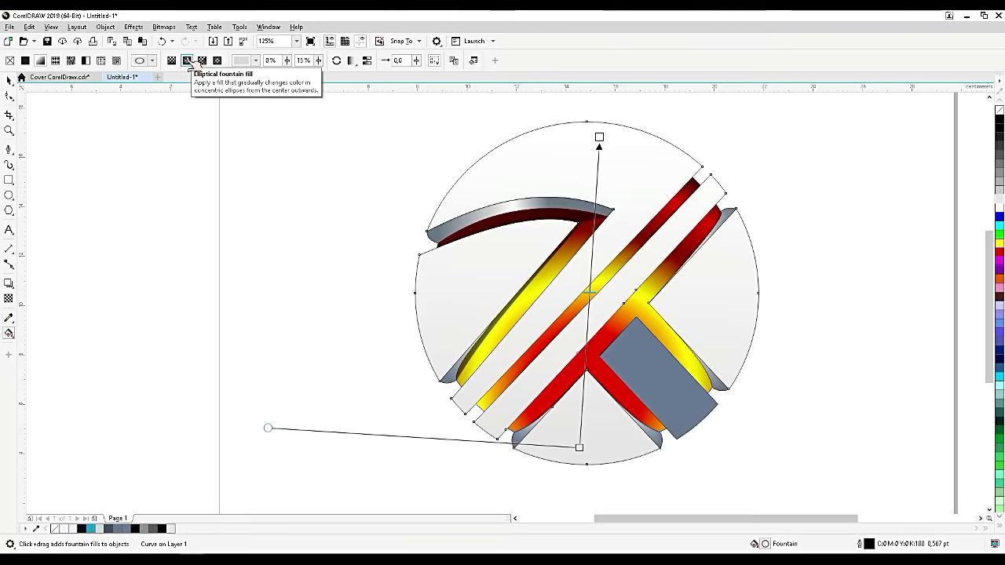
left_click(188, 61)
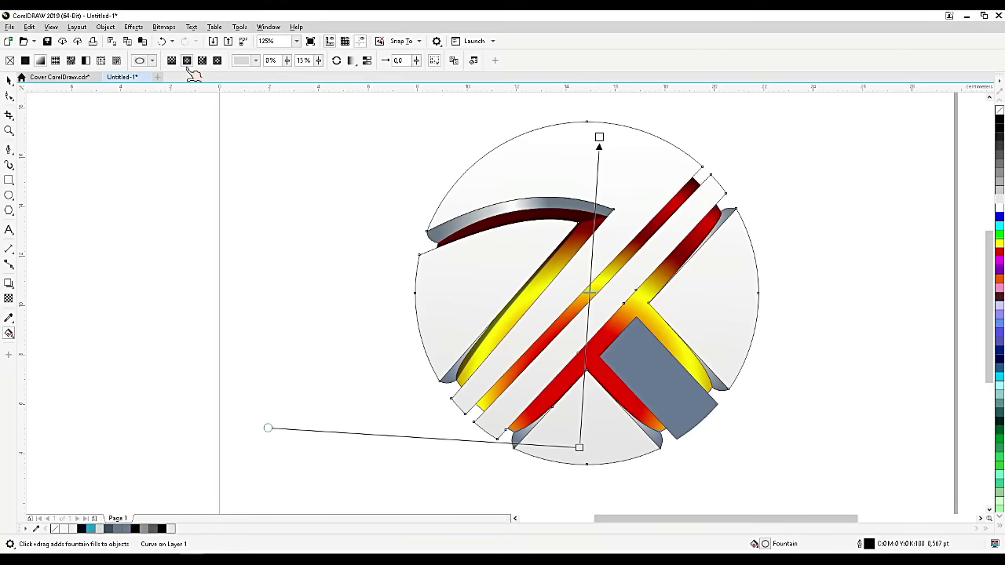
left_click(187, 63)
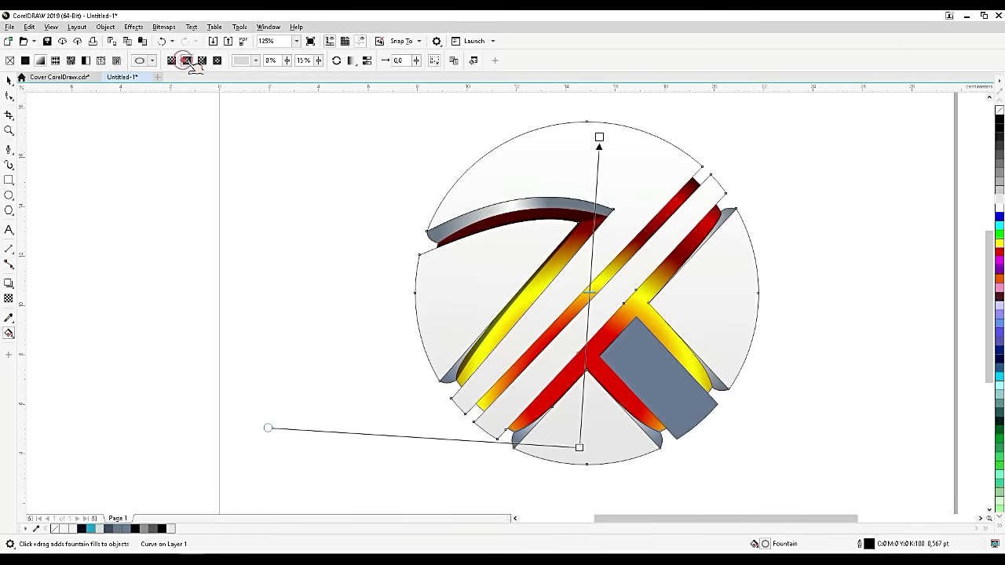
left_click(589, 275)
left_click(202, 61)
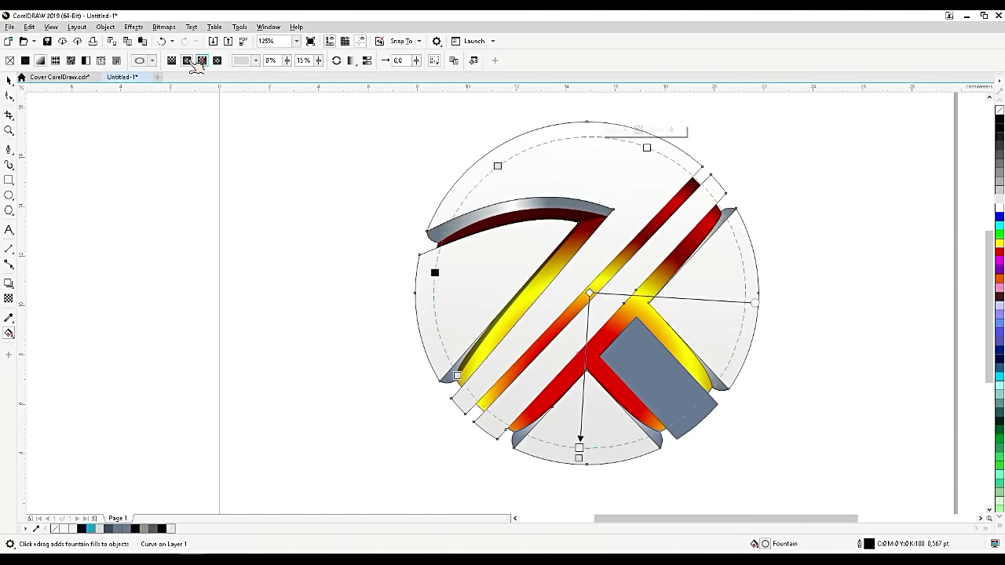
left_click(187, 60)
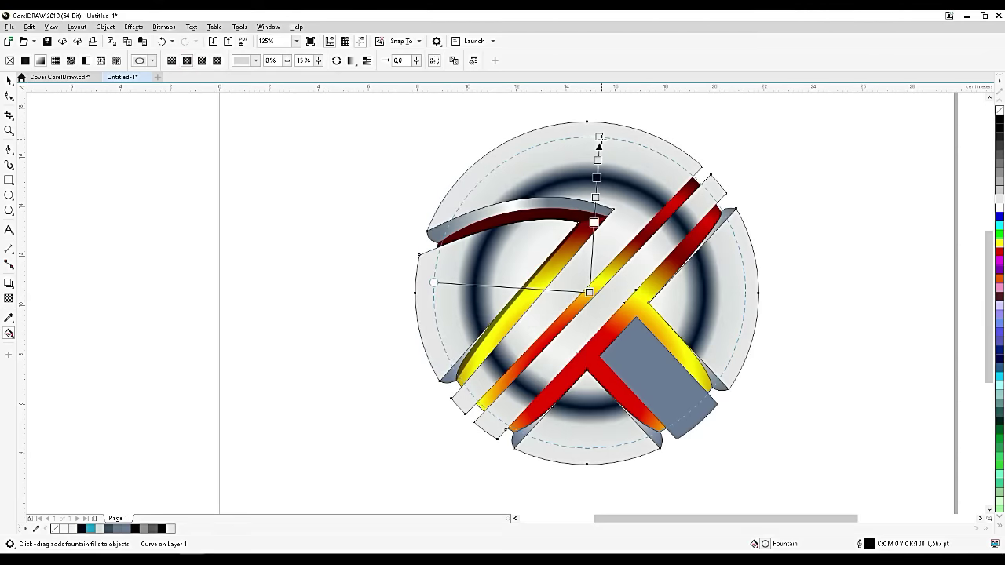
Step: Fit the elliptical fill to the logo's centre and outer edge, and delete its intermediate colour nodes
left_click_drag(598, 124, 598, 123)
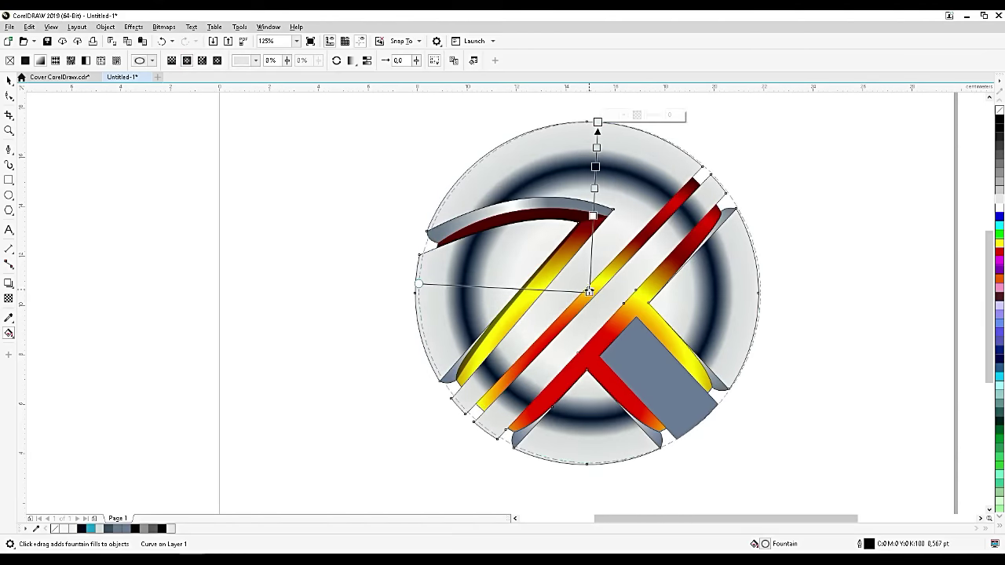
left_click_drag(589, 291, 587, 293)
left_click(595, 166)
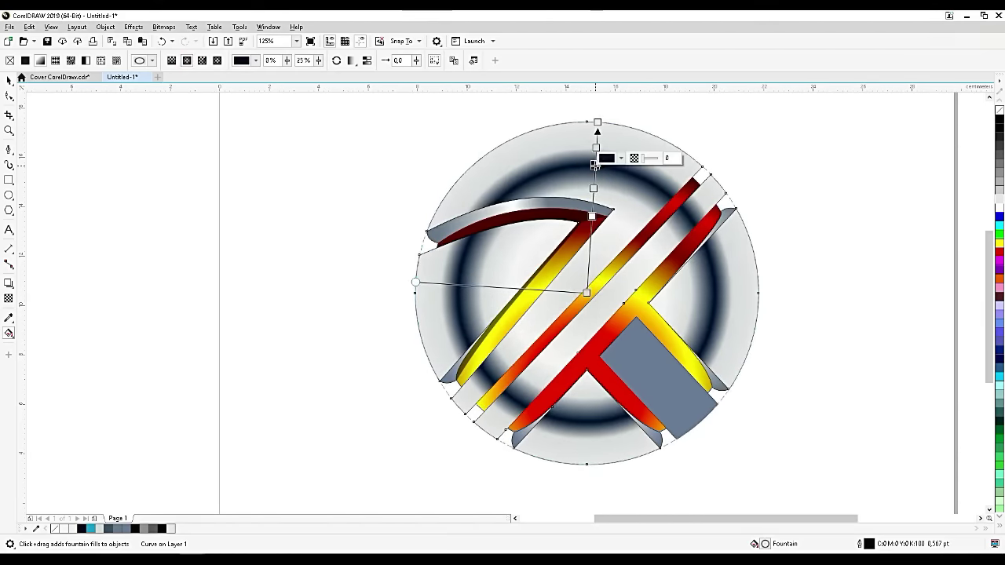
left_click_drag(595, 165, 596, 148)
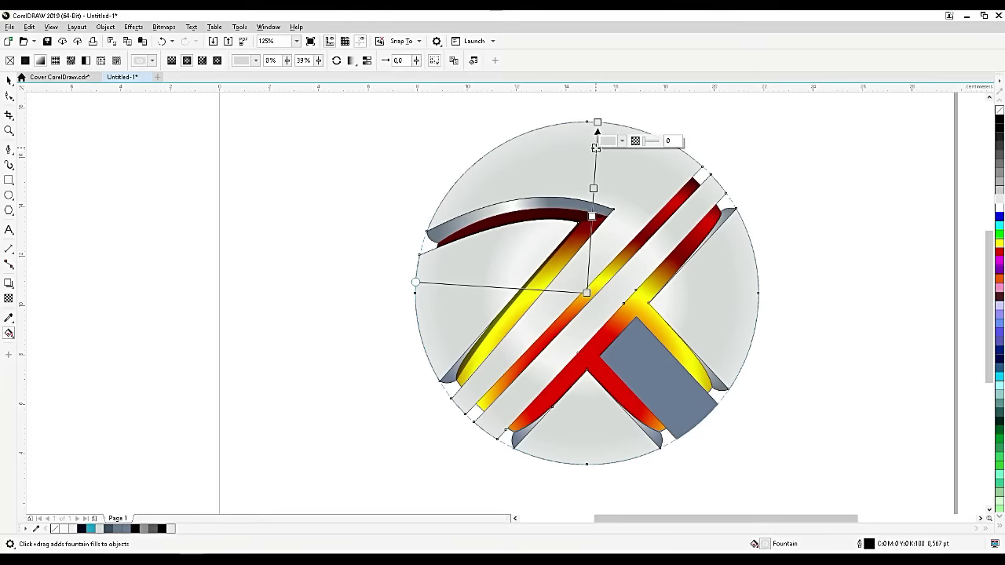
double_click(593, 188)
left_click_drag(592, 215, 593, 207)
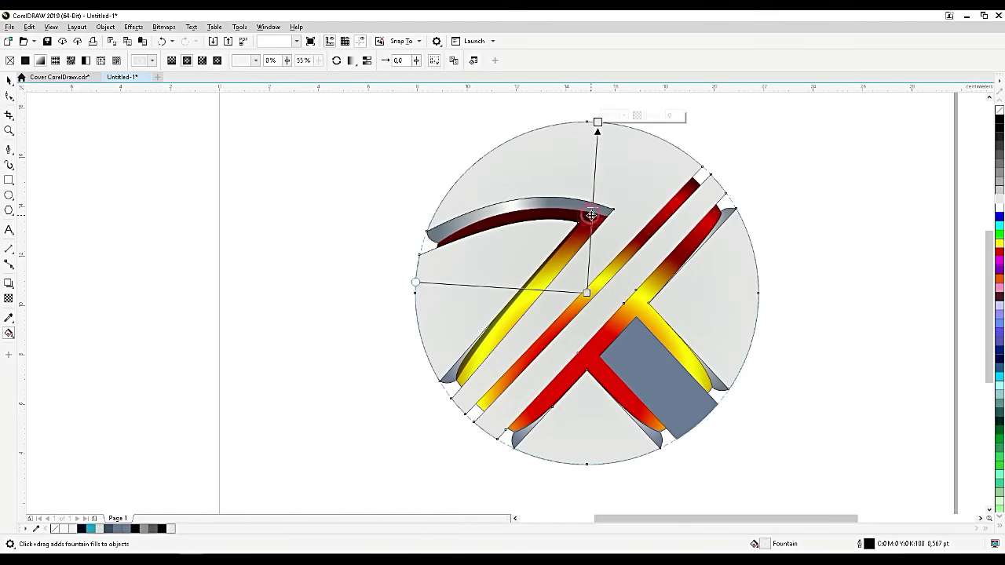
Step: Shape the segments' elliptical fill into white at a slightly offset centre and slate grey at the edge, with the midpoint close to the edge
left_click_drag(587, 293, 595, 297)
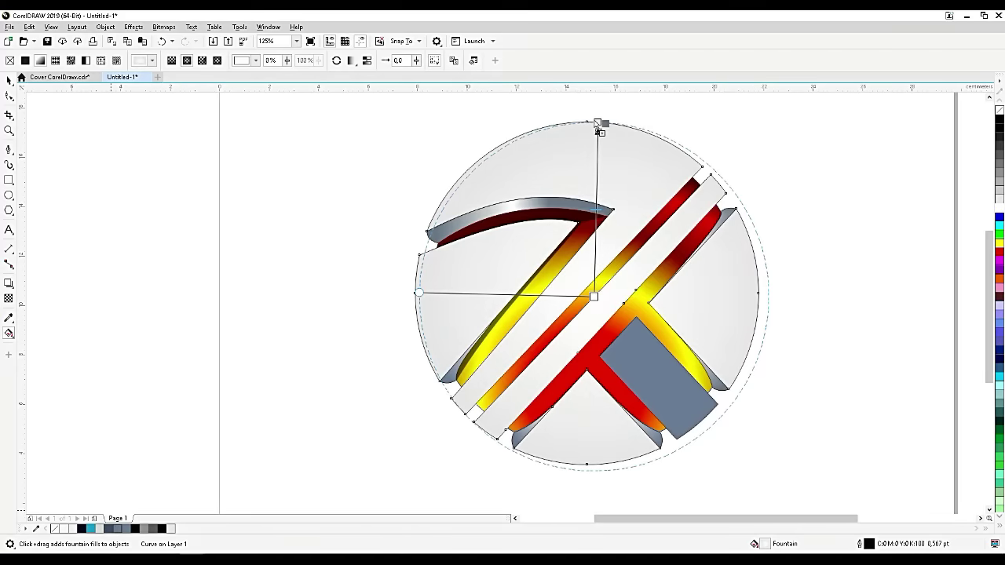
left_click_drag(596, 126, 597, 122)
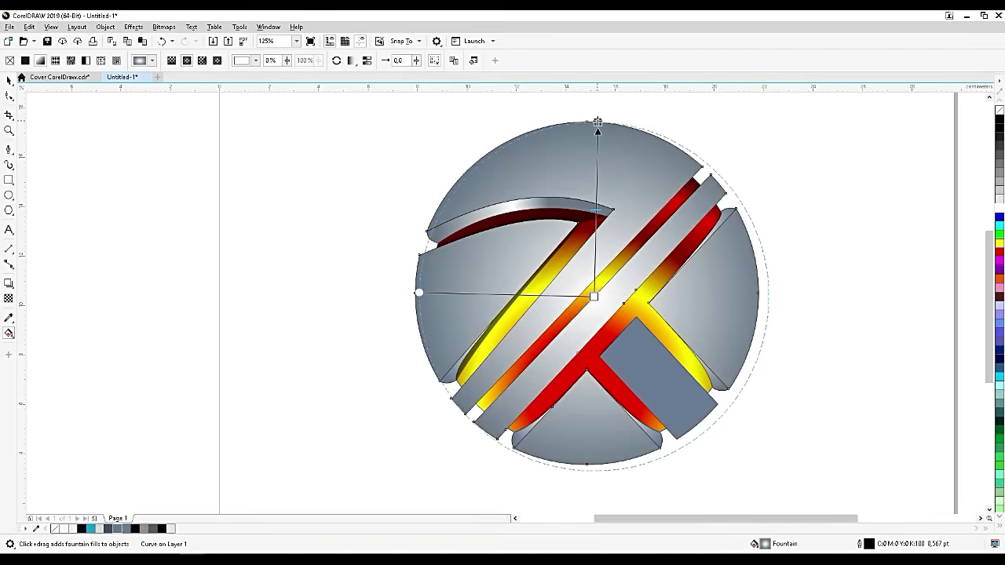
left_click(595, 209)
left_click_drag(597, 177, 597, 152)
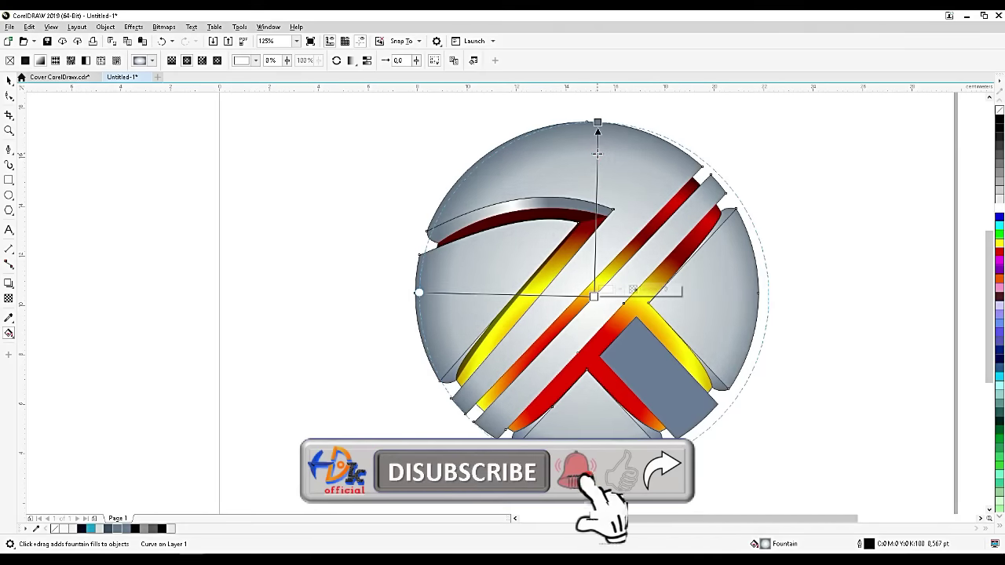
left_click(598, 152)
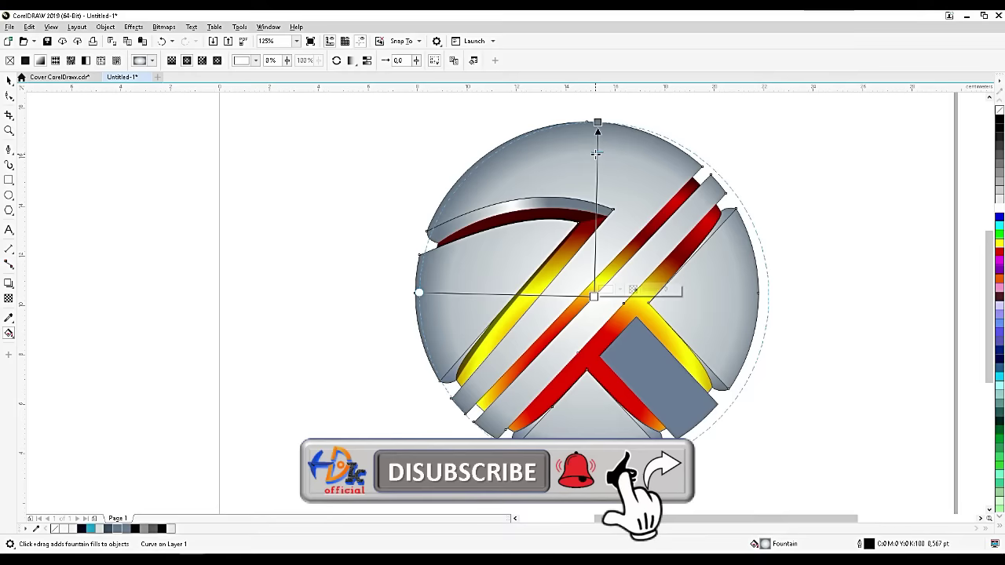
left_click_drag(597, 152, 596, 150)
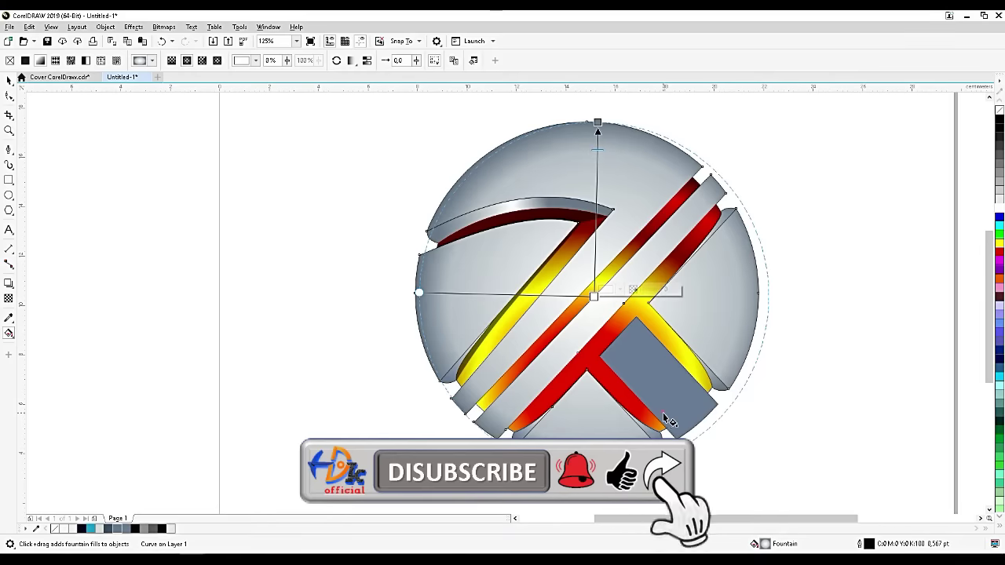
Step: Weld the slate blue block at the logo's lower right to the gradient-filled segments
left_click(665, 417)
left_click(8, 79)
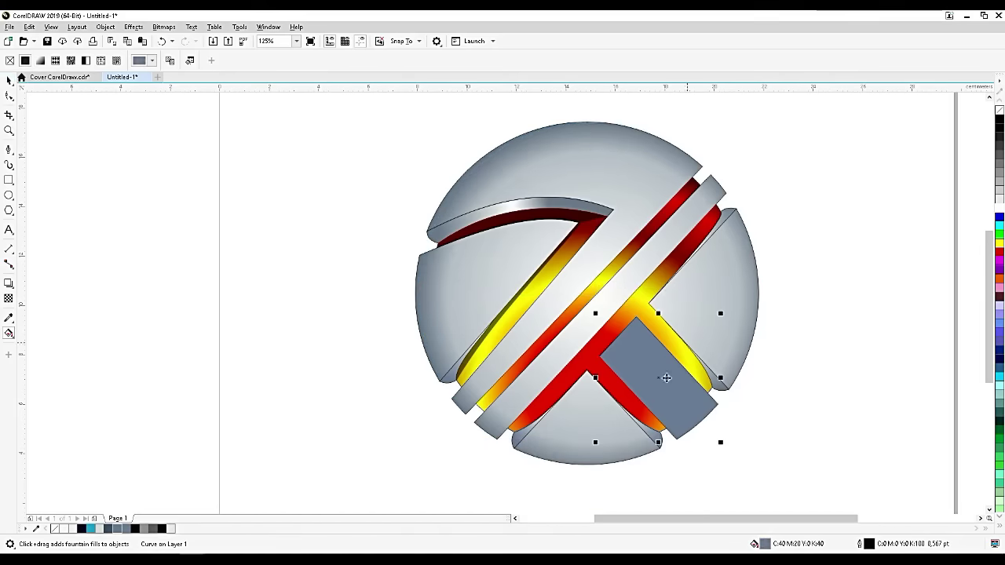
left_click(578, 432, "shift")
left_click(314, 61)
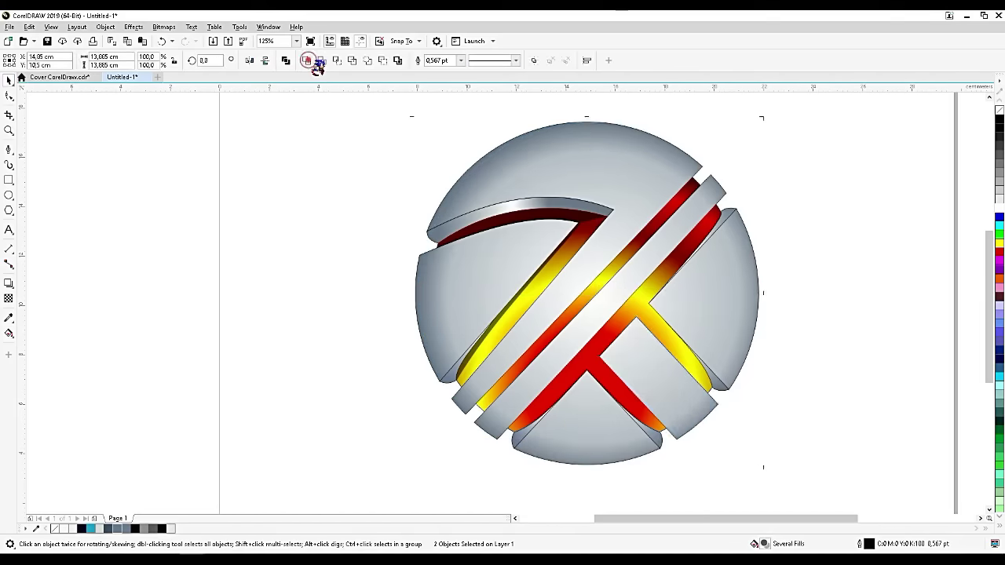
left_click(378, 309)
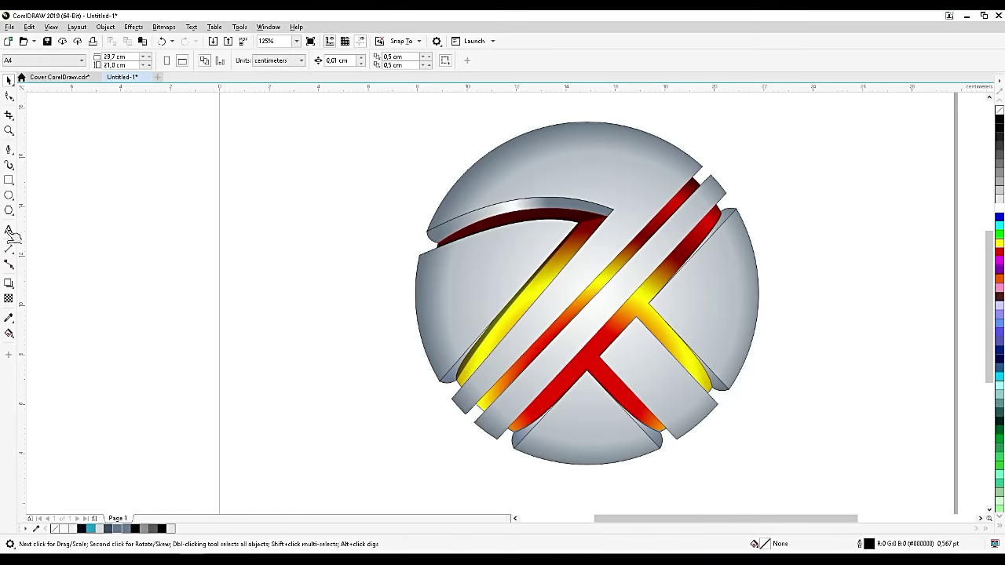
Step: Draw an unfilled circle about 10.9 cm in diameter over the logo
left_click(9, 195)
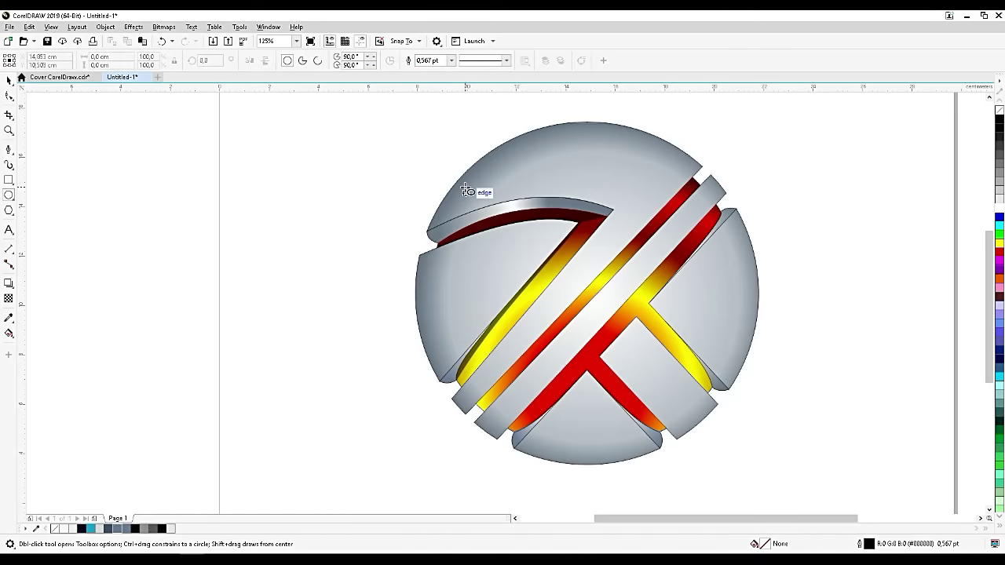
left_click_drag(466, 191, 737, 465)
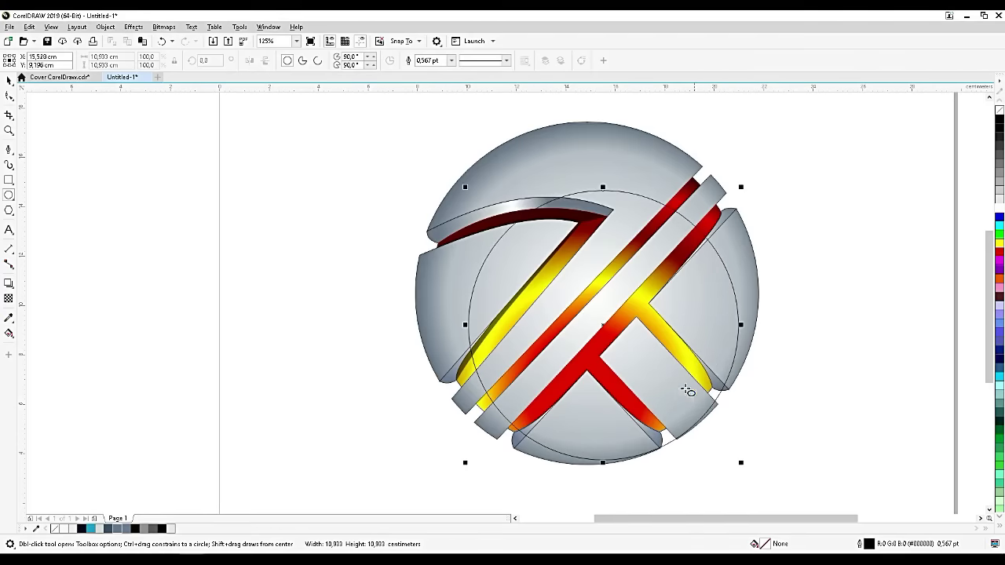
left_click(14, 85)
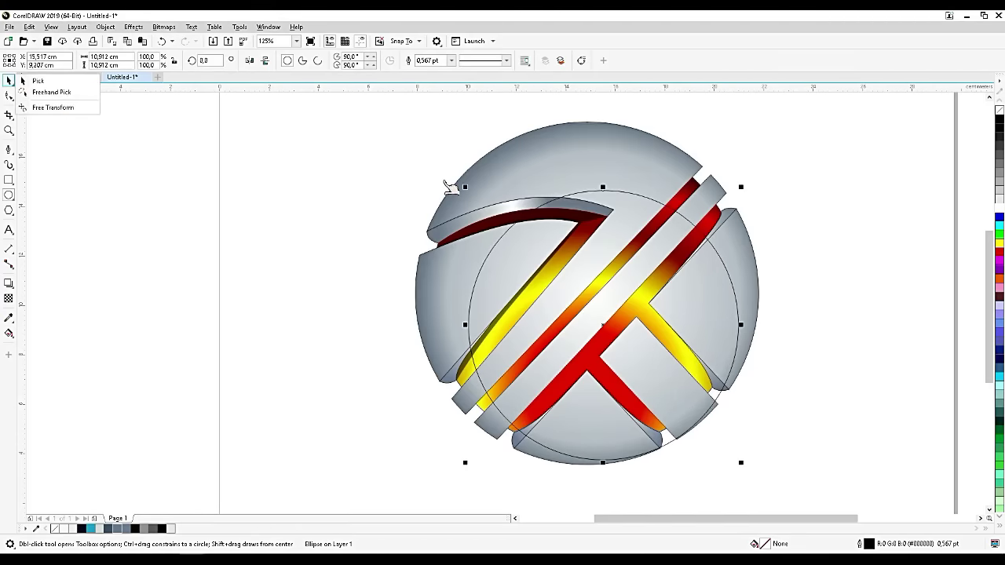
left_click(19, 81)
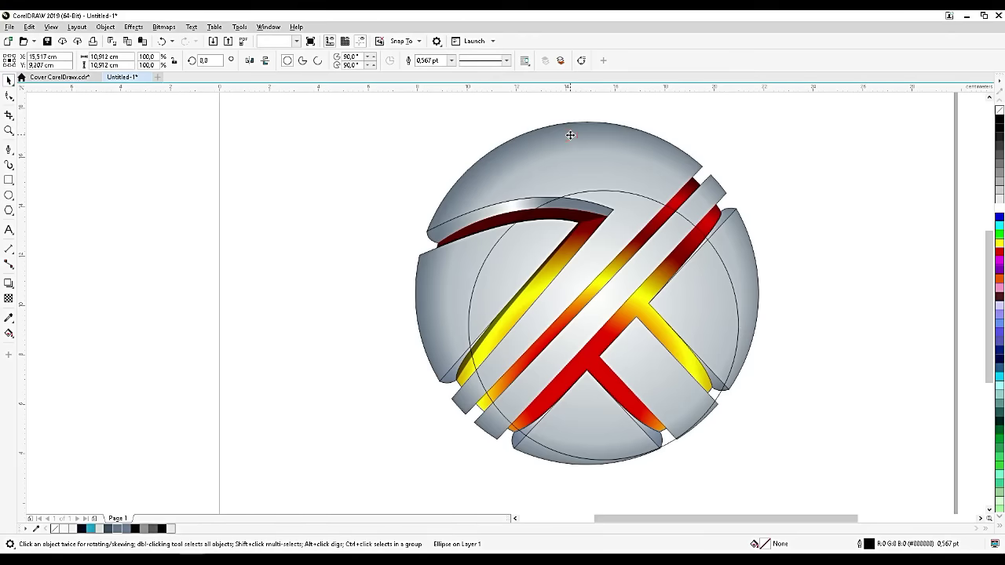
Step: Set the new circle's width and height to 13,885 cm, the size of the welded segments
left_click(570, 135)
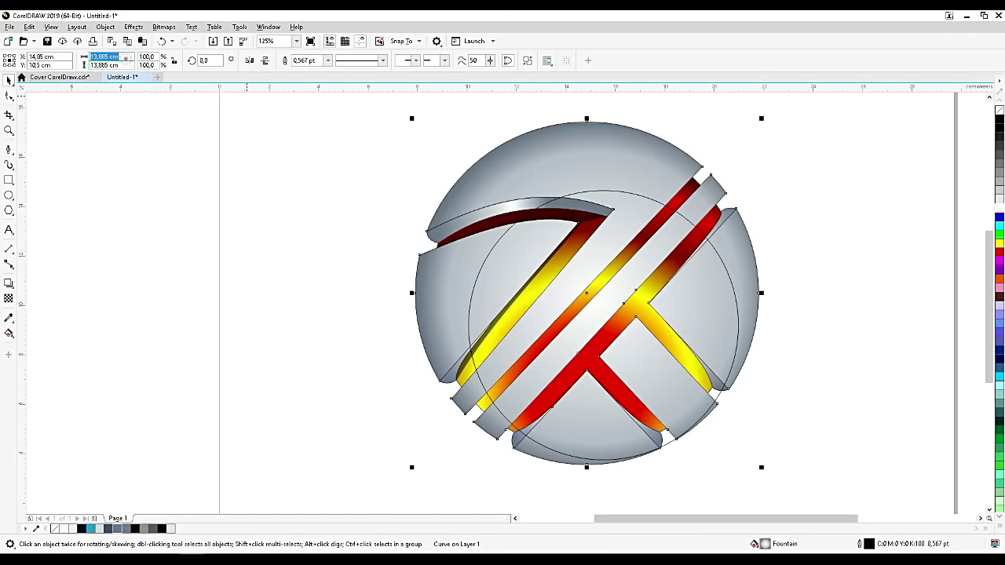
left_click(626, 201)
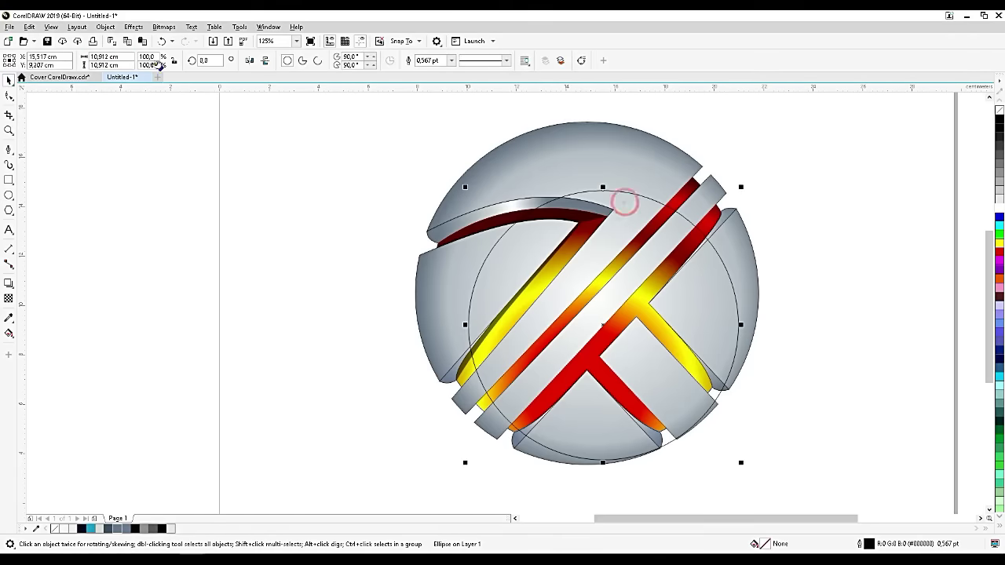
double_click(124, 58)
type("13,885 cm")
double_click(125, 67)
type("13,885 cm")
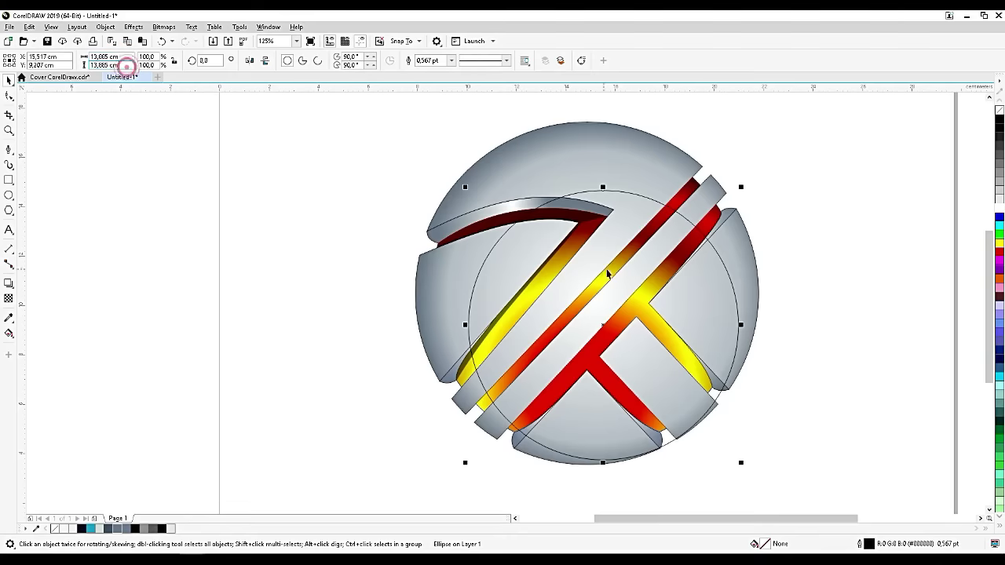
key("Return")
Step: Align the circle's centre horizontally and vertically with the welded segments, and select the circle alone
left_click(617, 233)
left_click(626, 144, "shift")
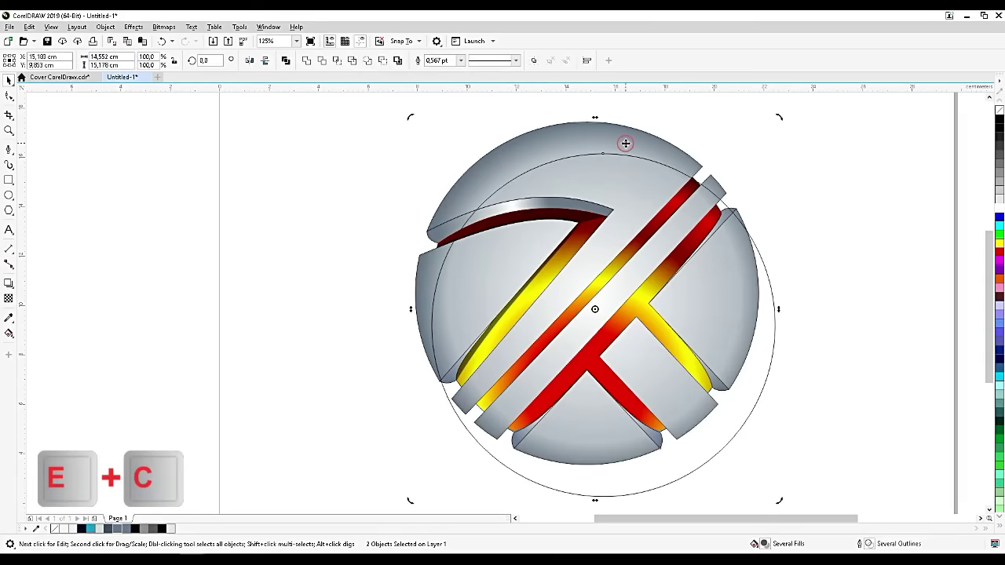
key("e")
key("c")
left_click(796, 132)
left_click(635, 164)
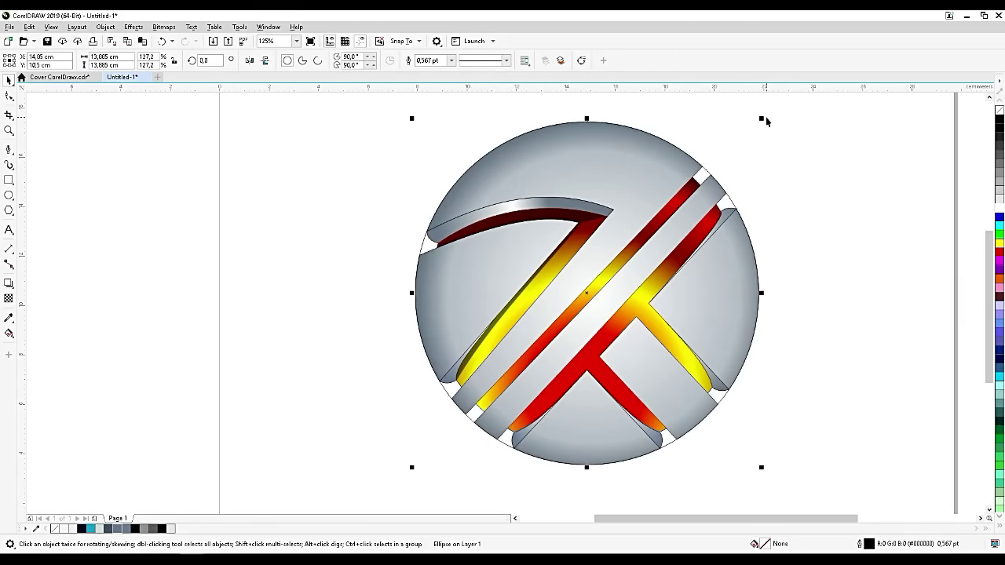
Step: Duplicate the circle over the logo and shrink the copy to about 11,7 cm in diameter
left_click_drag(762, 118, 757, 129)
key("ctrl+c")
key("ctrl+v")
mouse_move(619, 213)
left_mouse_down()
mouse_move(623, 198)
mouse_move(611, 198)
left_mouse_up()
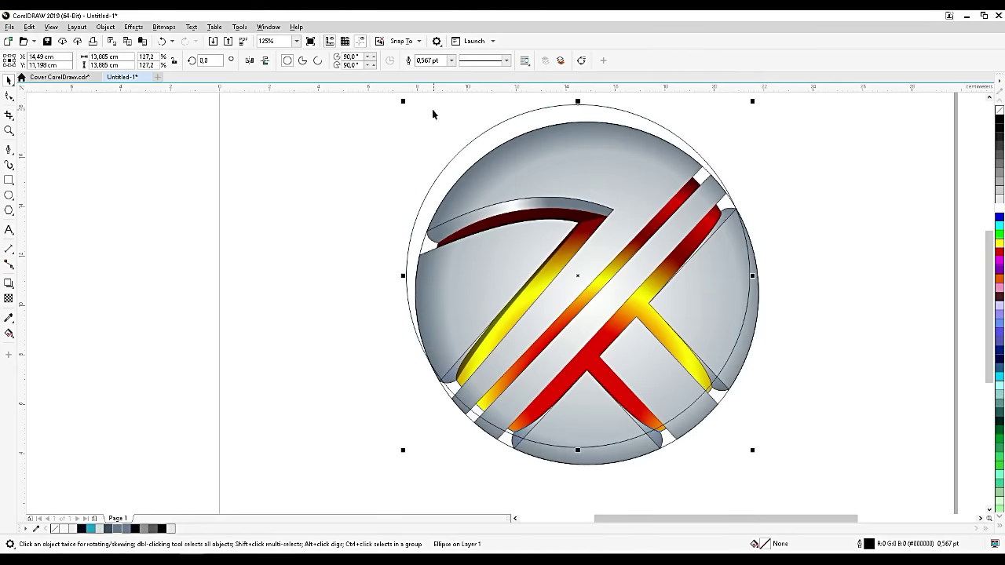
left_click_drag(402, 103, 458, 157)
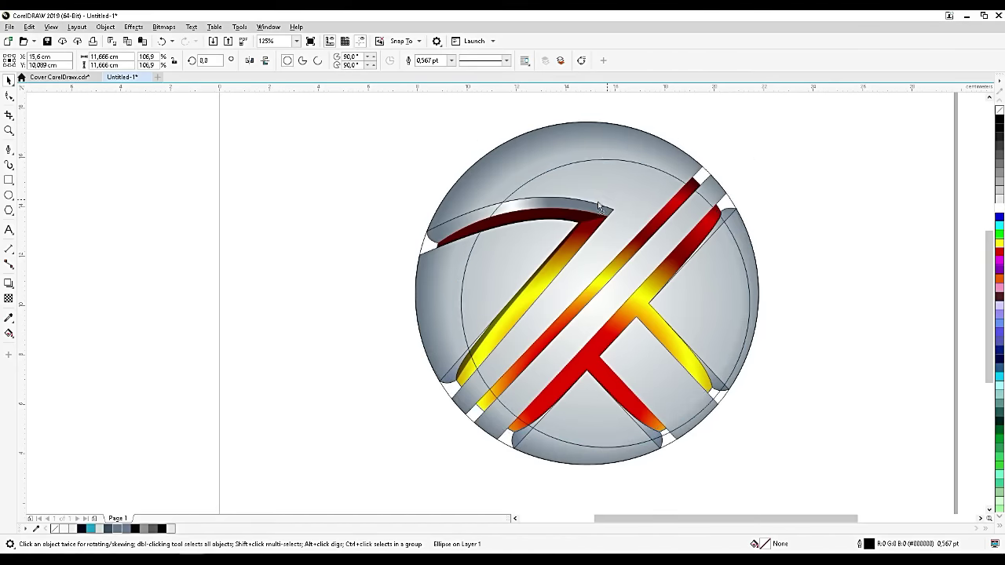
Step: Centre the smaller circle horizontally in the logo and reshape it into an ellipse about 12,2 cm wide and 10,9 cm high
left_click_drag(608, 200, 590, 200)
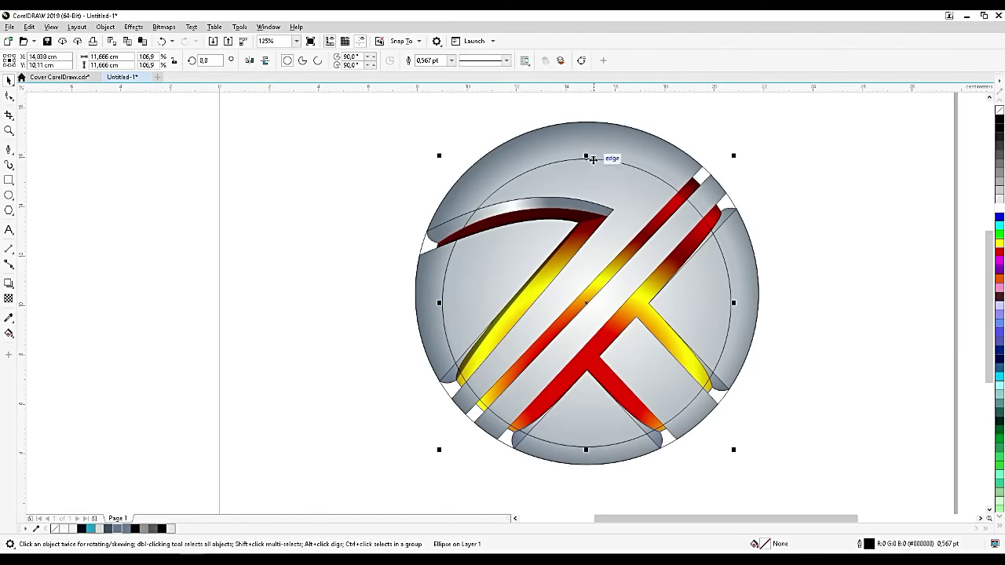
left_click_drag(586, 157, 586, 173)
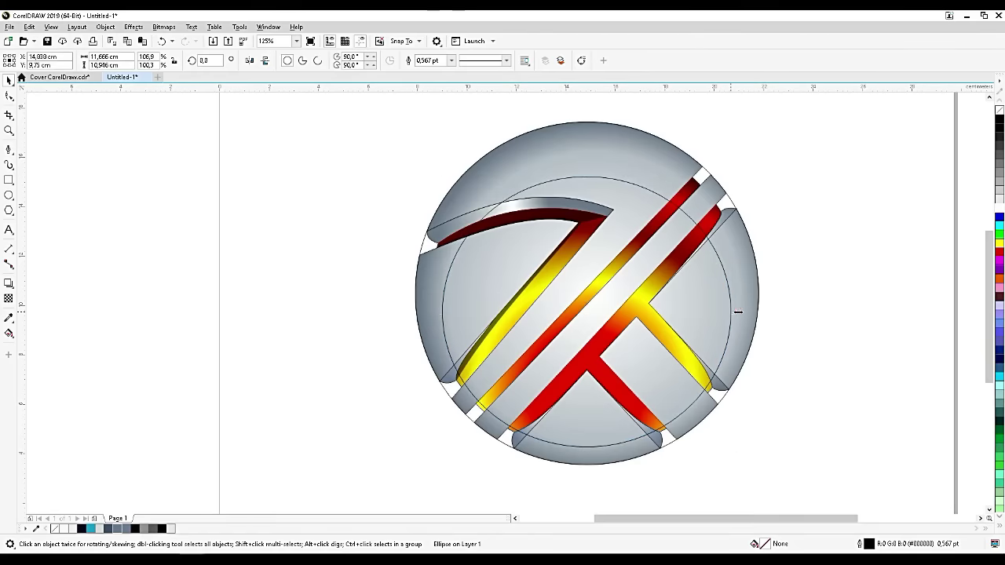
left_click_drag(737, 311, 741, 312)
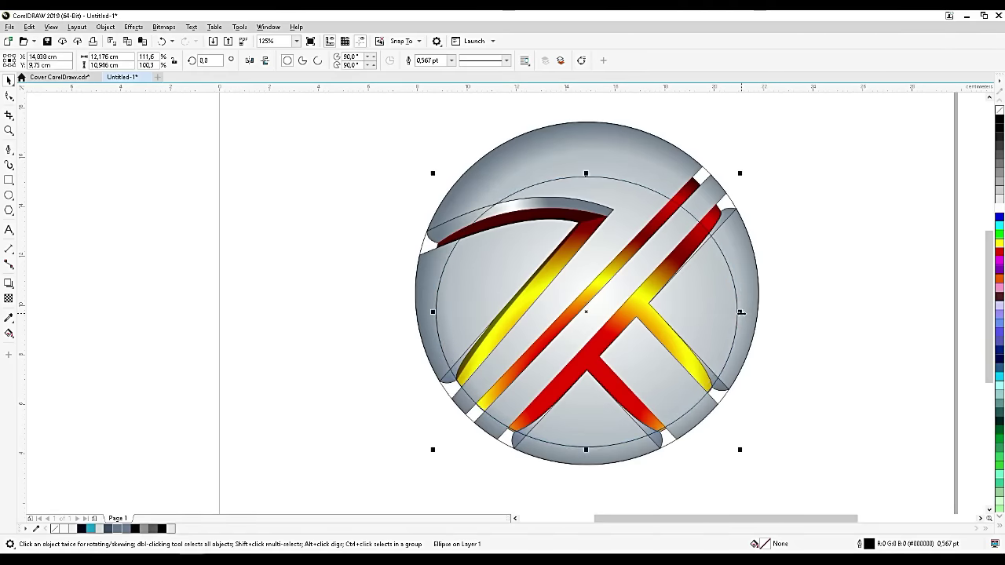
key("ctrl+c")
key("ctrl+v")
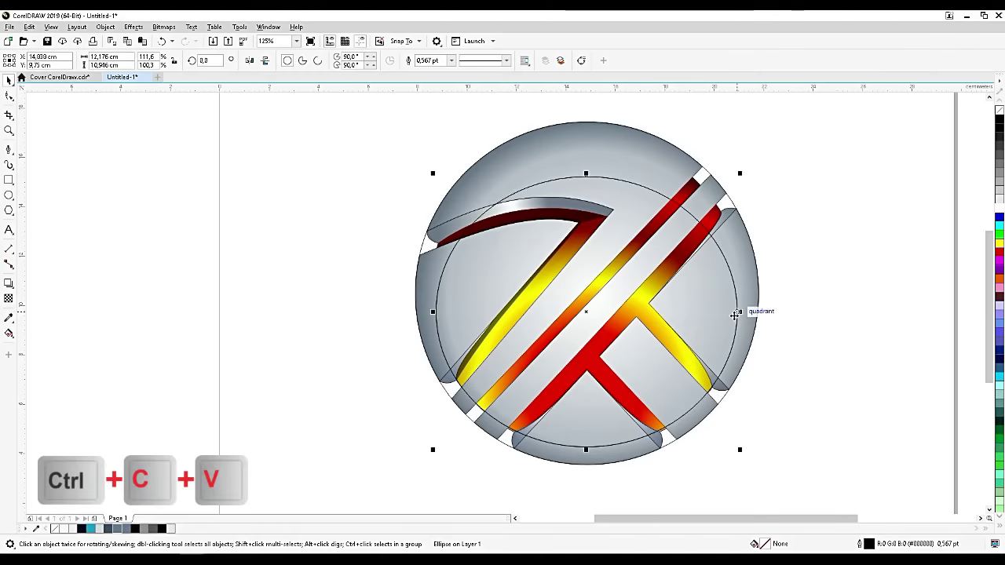
scroll(725, 271, "down", 2)
left_click_drag(724, 270, 529, 309)
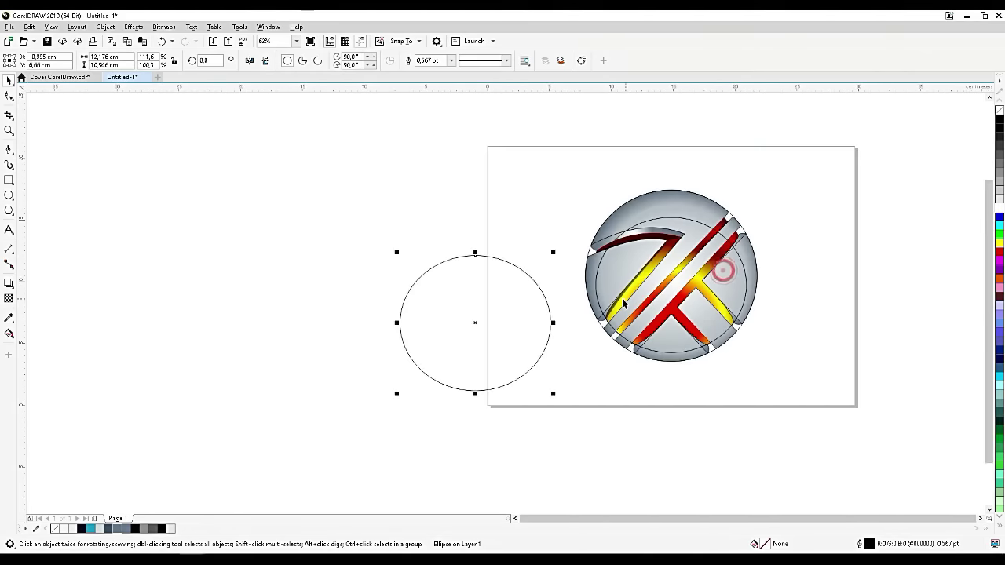
key("Delete")
Step: Select the large circle and the inner ellipse and move them together off the logo to its left
left_click(734, 266)
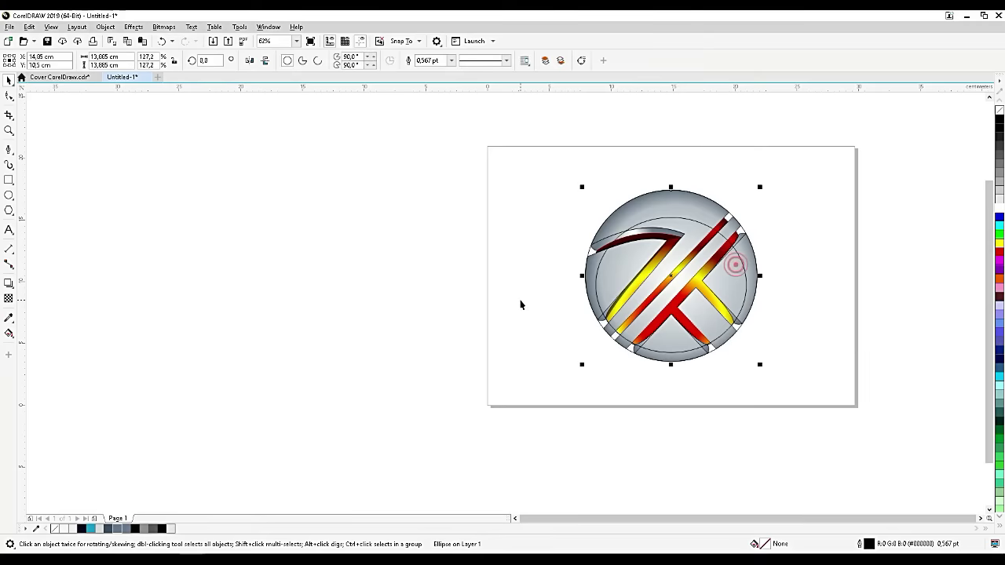
left_click(684, 219, "shift")
left_click_drag(682, 228, 487, 258)
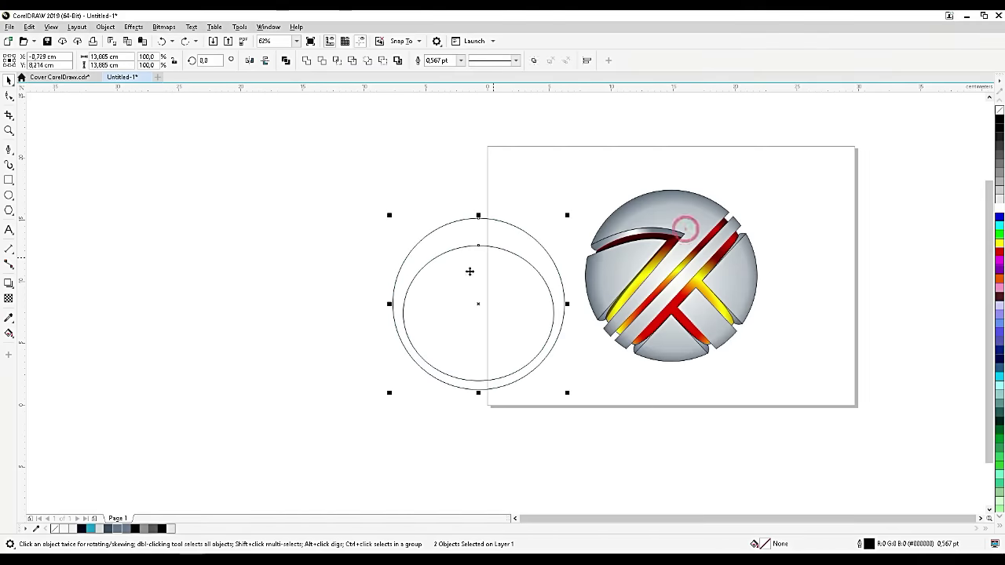
Step: Smart Fill the ring-shaped area between the circle and the ellipse with slate blue C:40 M:20 Y:0 K:40
left_click(10, 332)
left_click(40, 343)
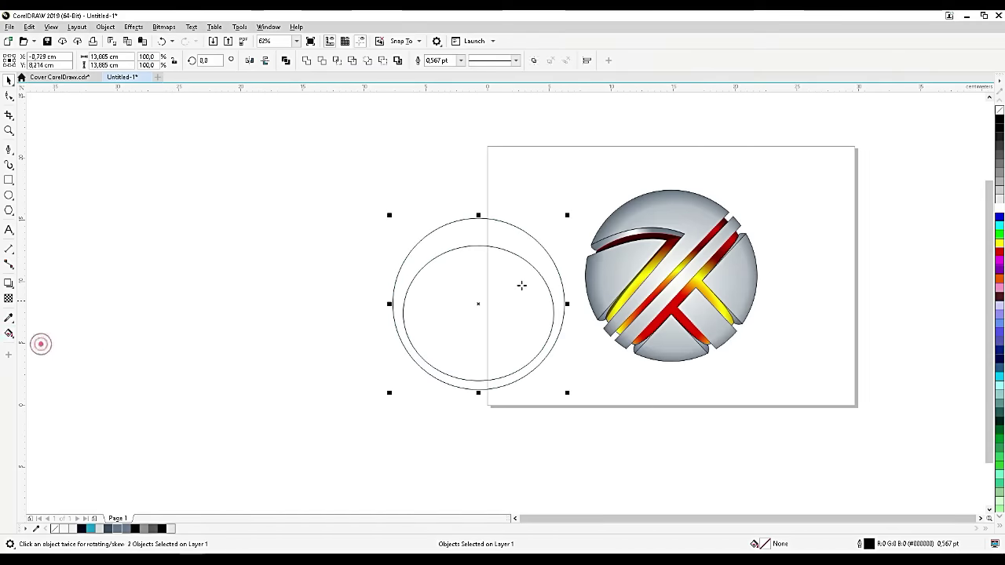
left_click(553, 265)
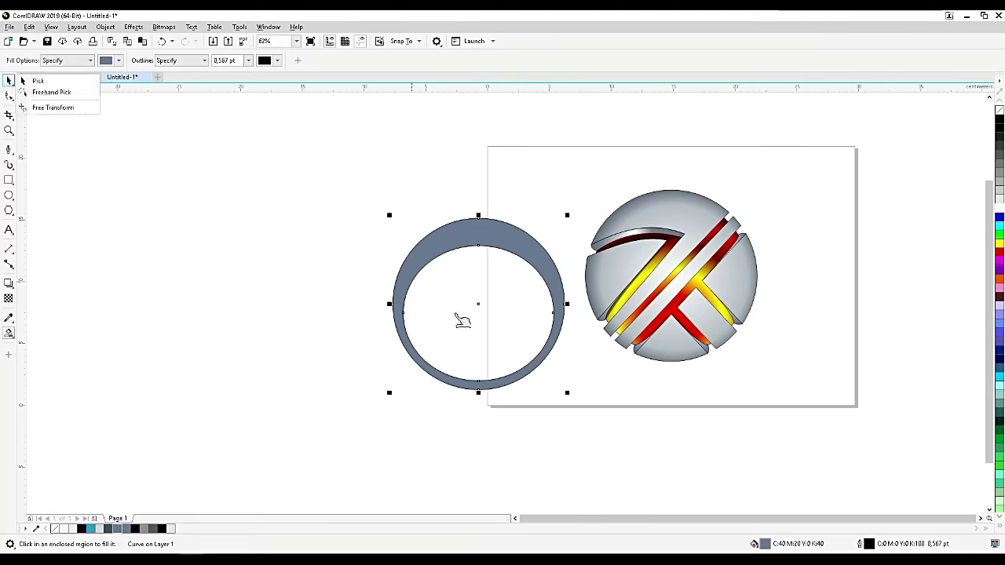
Step: Delete the inner ellipse and the outer circle, keeping only the slate blue ring and moving it aside
left_click(417, 293)
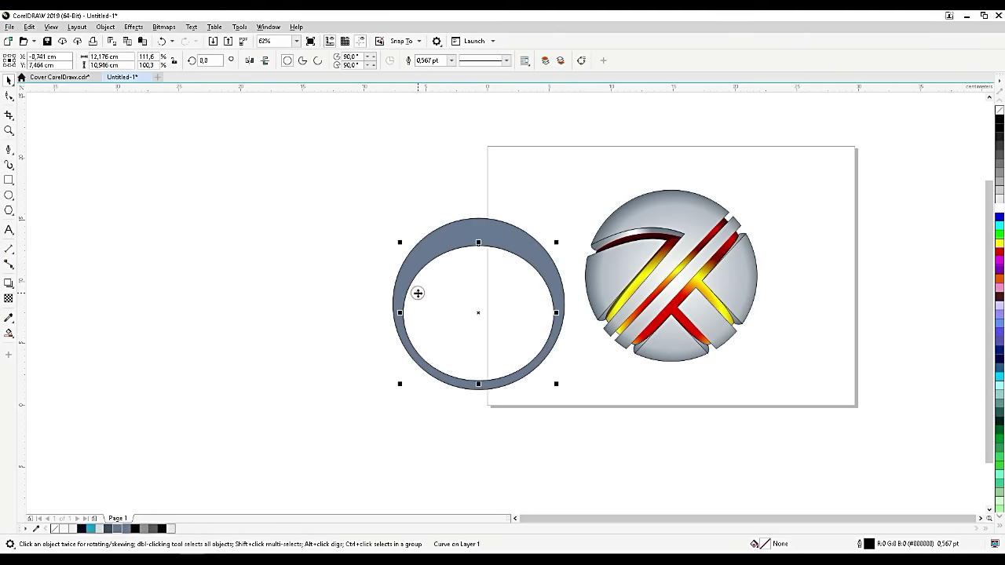
key("Delete")
left_click(477, 229)
key("Delete")
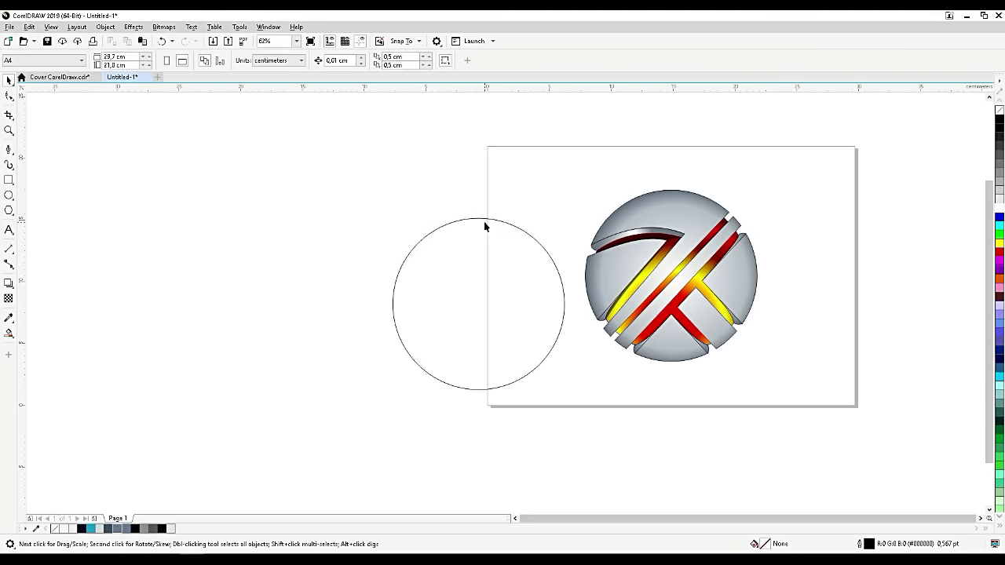
key("ctrl+z")
left_click(495, 221)
left_click_drag(495, 221, 476, 285)
left_click(495, 228)
key("Delete")
Step: Remove the slate blue ring's outline and move the ring up against the logo's left side
left_click(499, 302)
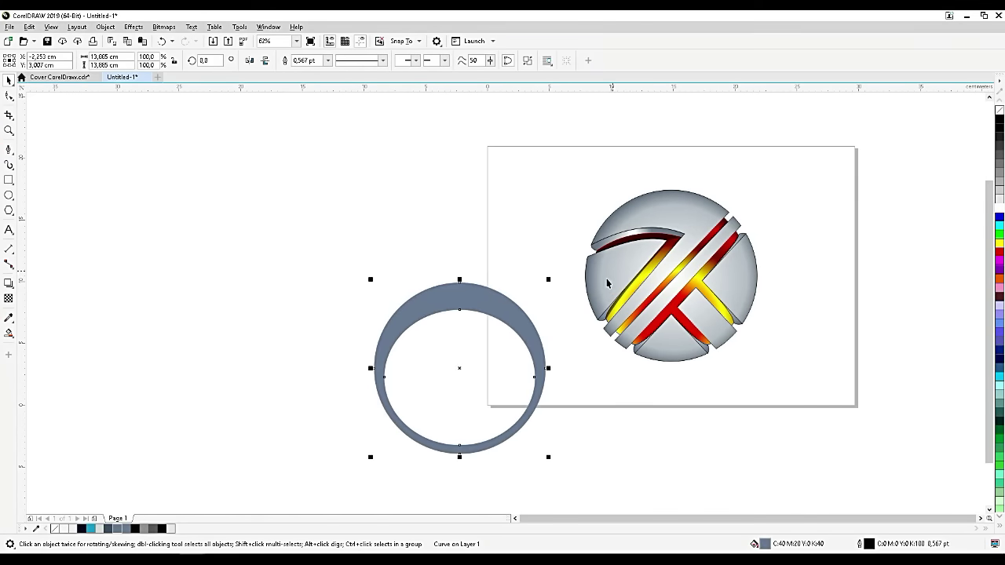
left_click_drag(532, 336, 597, 245)
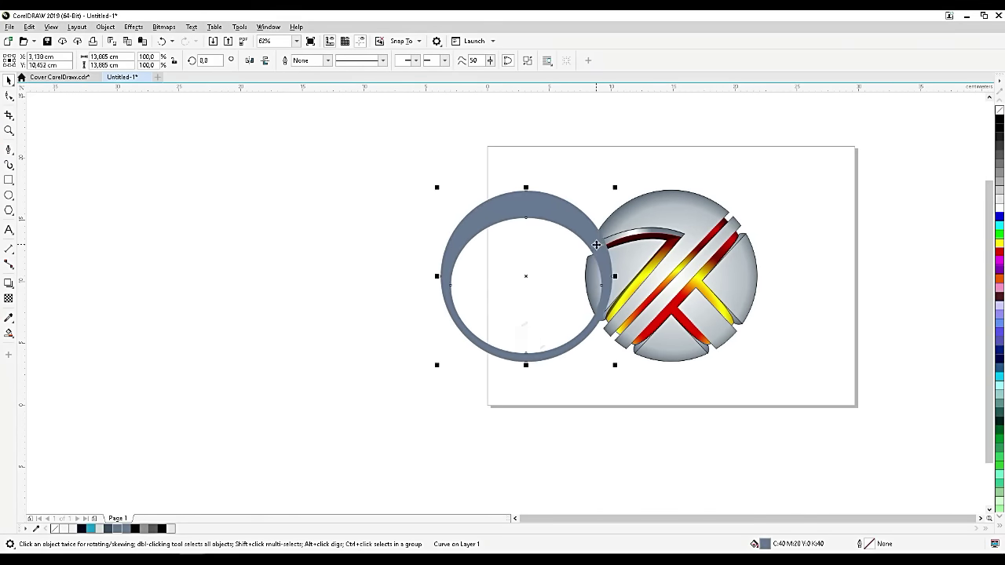
scroll(597, 245, "up", 2)
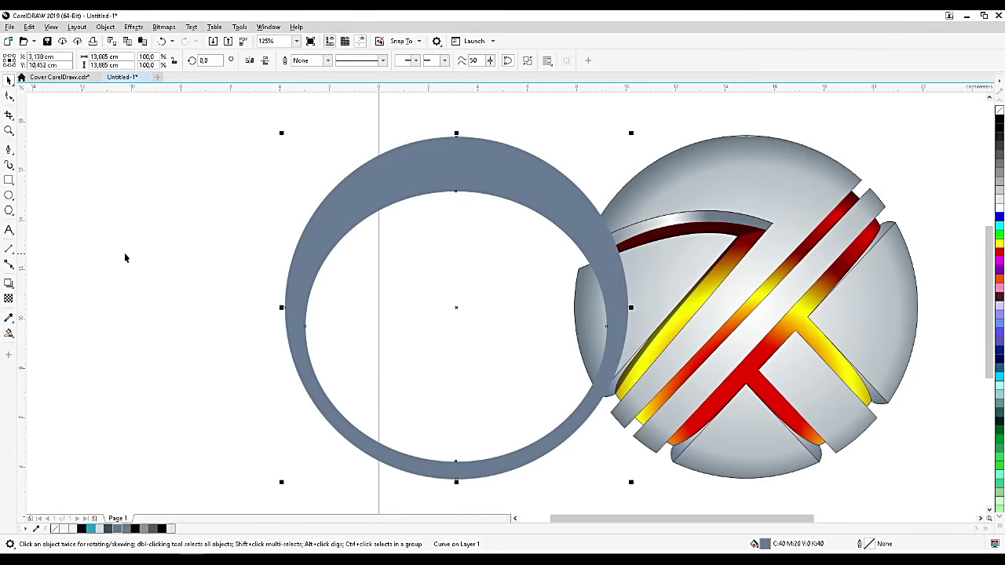
Step: Apply a linear fountain fill to the ring, running vertically from slate blue at its bottom to white near its top
left_click(8, 333)
left_click(39, 331)
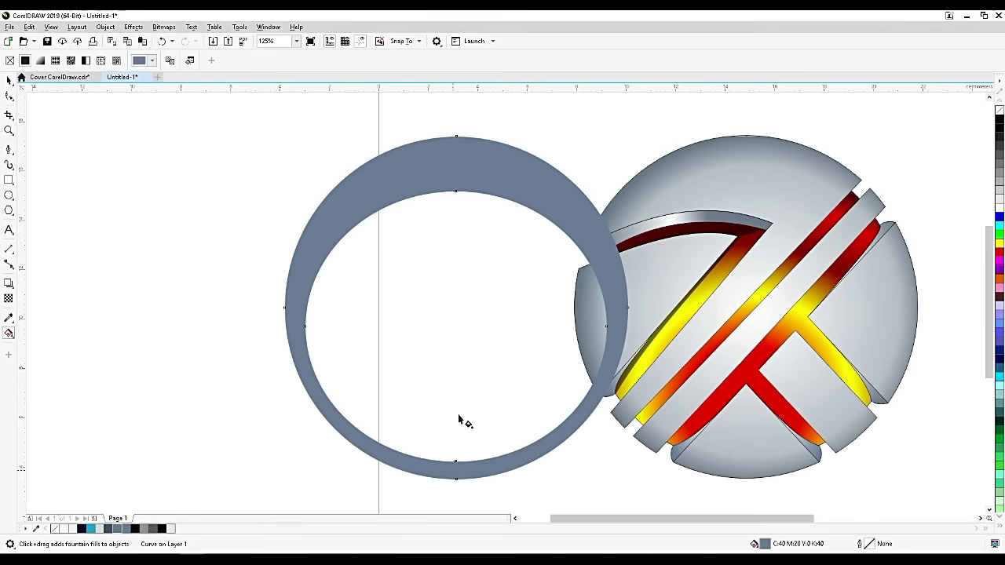
left_click_drag(452, 470, 456, 157)
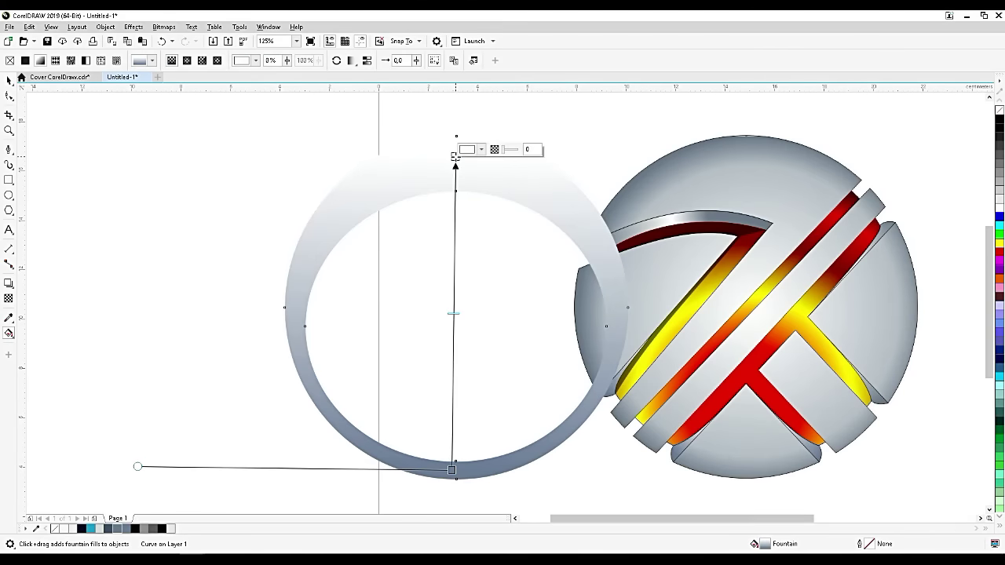
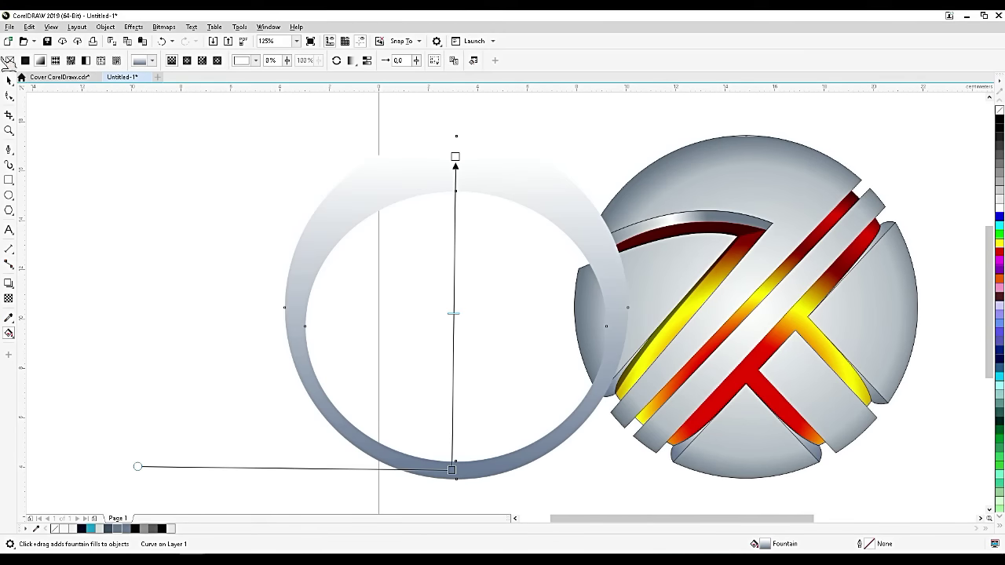
left_click(10, 79)
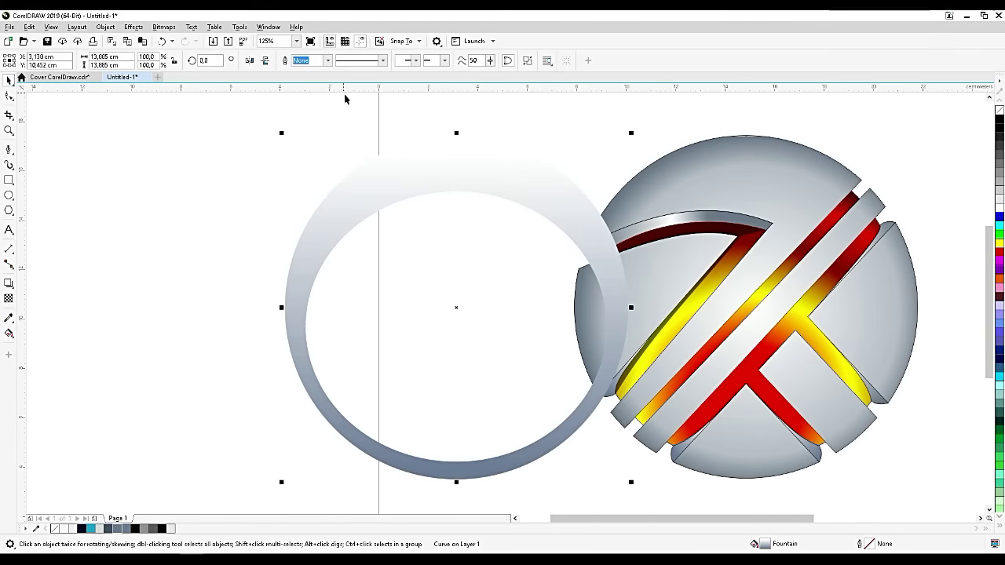
Step: Align the gradient ring's centre horizontally and vertically with the welded logo segments
left_click(761, 182, "shift")
key("e")
key("c")
left_click(411, 234)
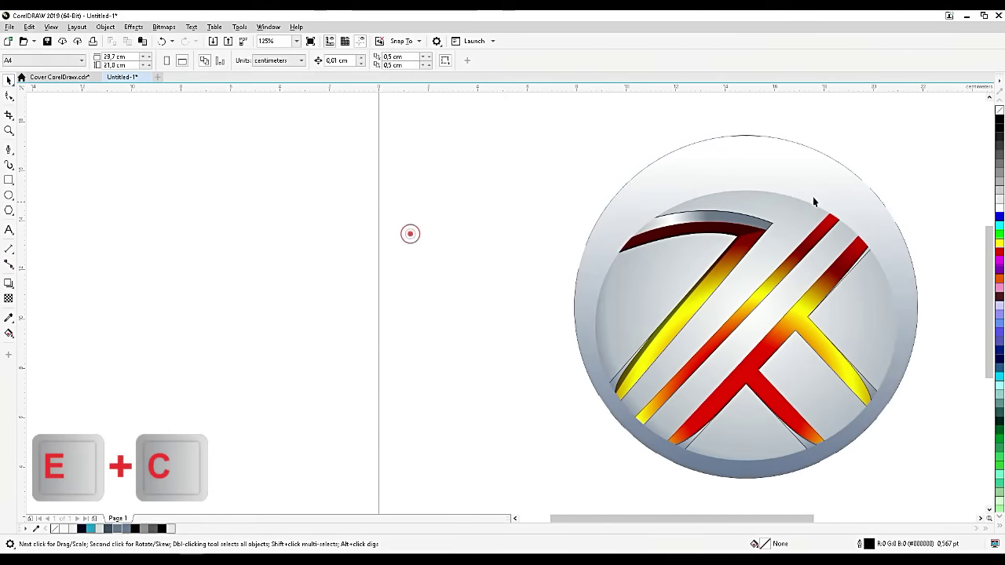
Step: Convert the ring to an 800 dpi RGB Color (24-bit) bitmap with anti-aliasing and a transparent background
left_click(816, 190)
scroll(367, 187, "down", 1)
scroll(573, 205, "up", 1)
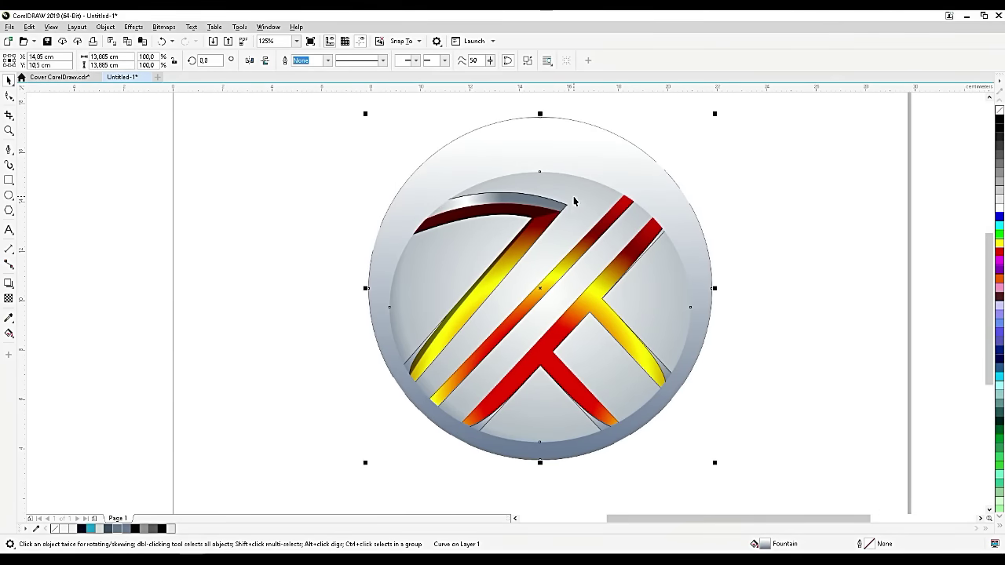
left_click(164, 27)
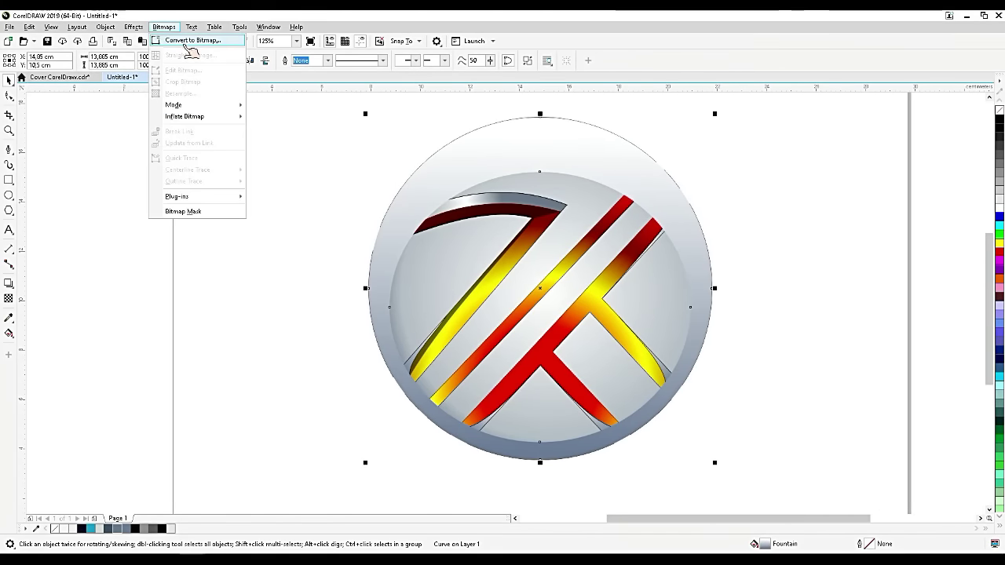
left_click(184, 41)
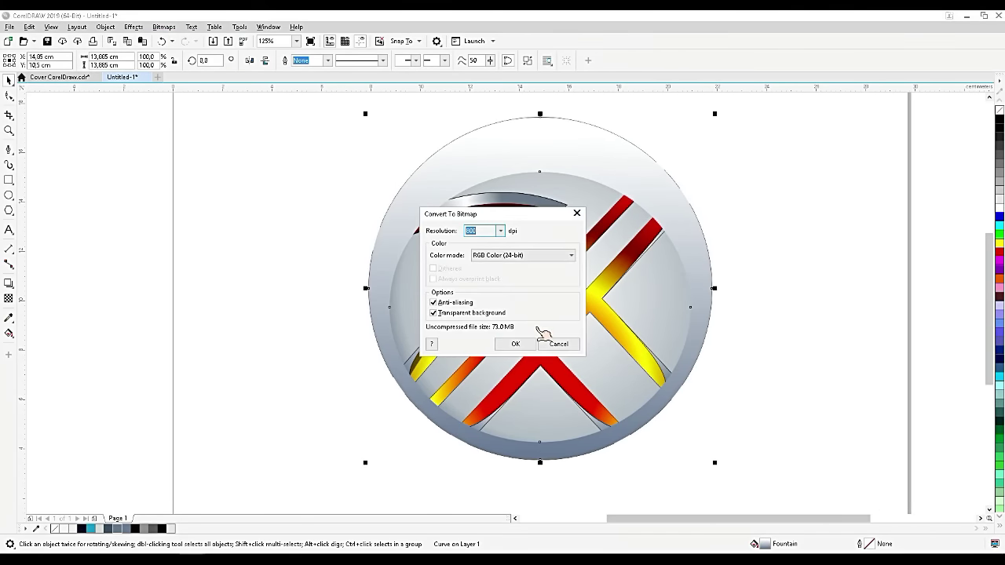
left_click(515, 344)
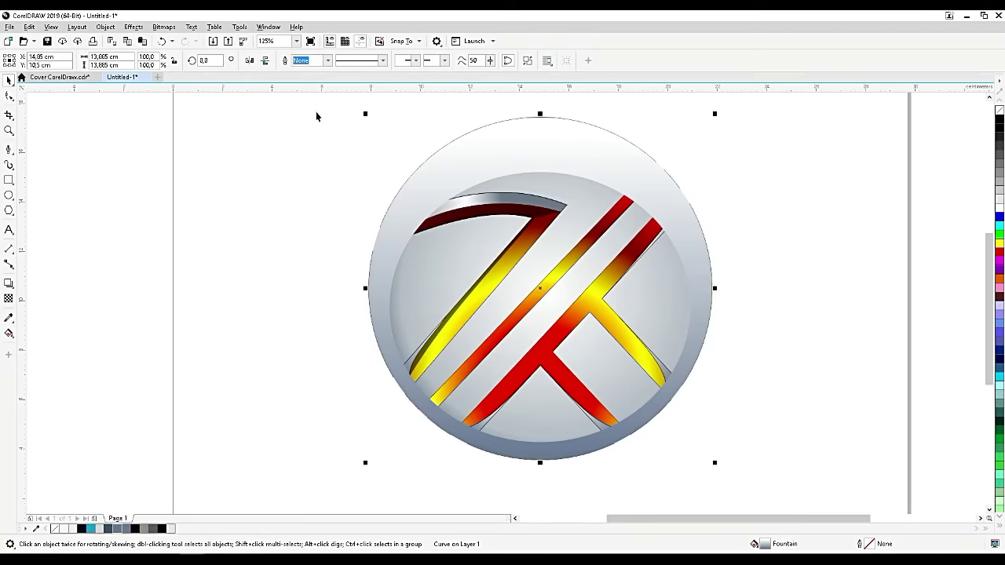
Step: Apply a Gaussian Blur with a radius of 45 pixels to the ring bitmap
left_click(164, 26)
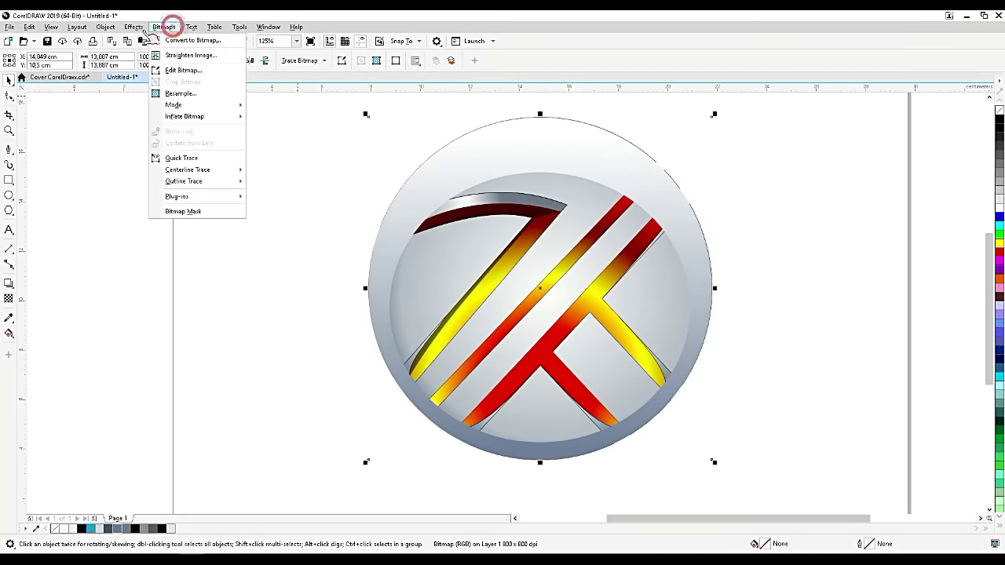
mouse_move(134, 26)
mouse_move(206, 91)
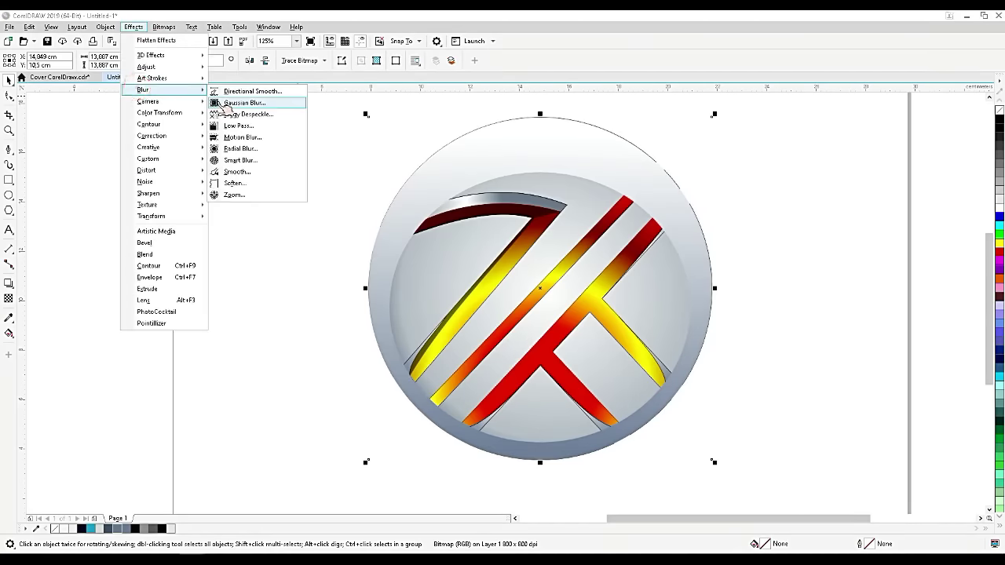
left_click(236, 100)
left_click(515, 277)
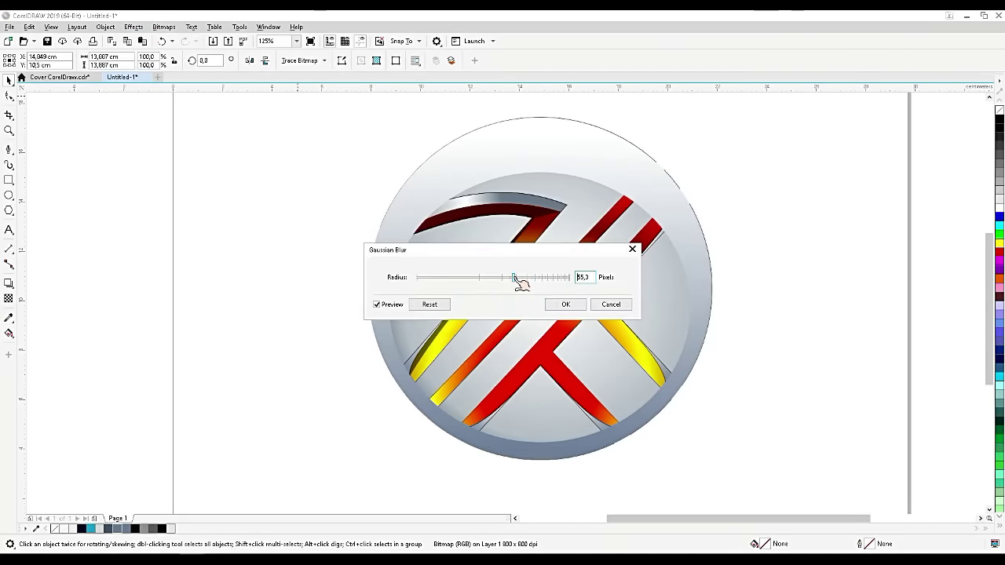
left_click(524, 278)
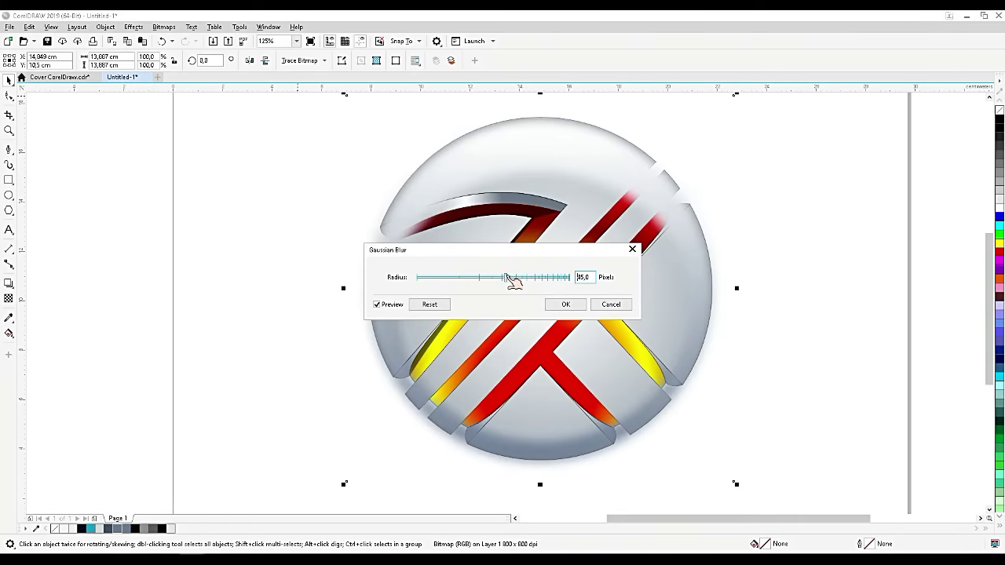
left_click(506, 276)
left_click(562, 306)
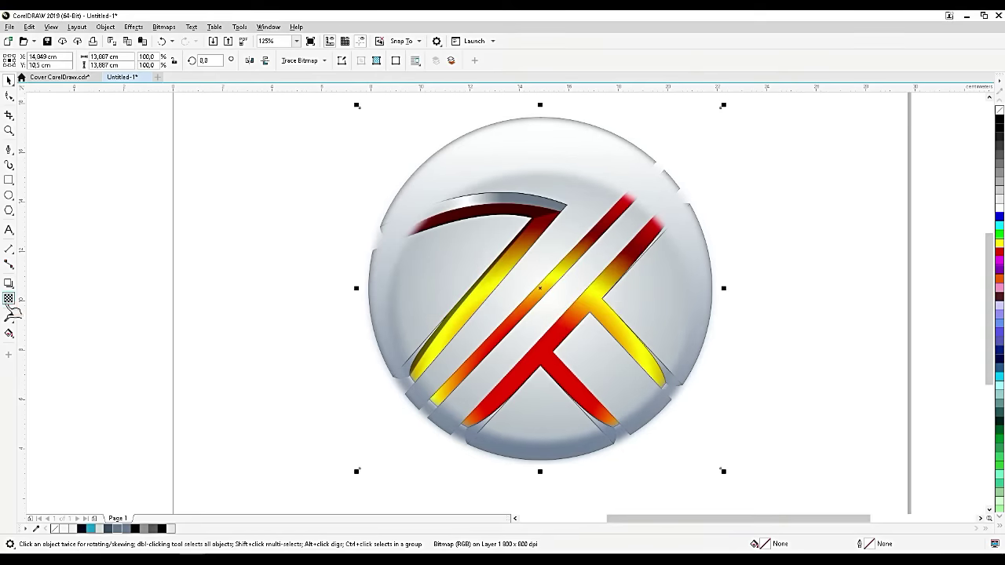
Step: Apply a linear fountain transparency to the blurred ring, from opaque below the logo to fully transparent above it
left_click(10, 299)
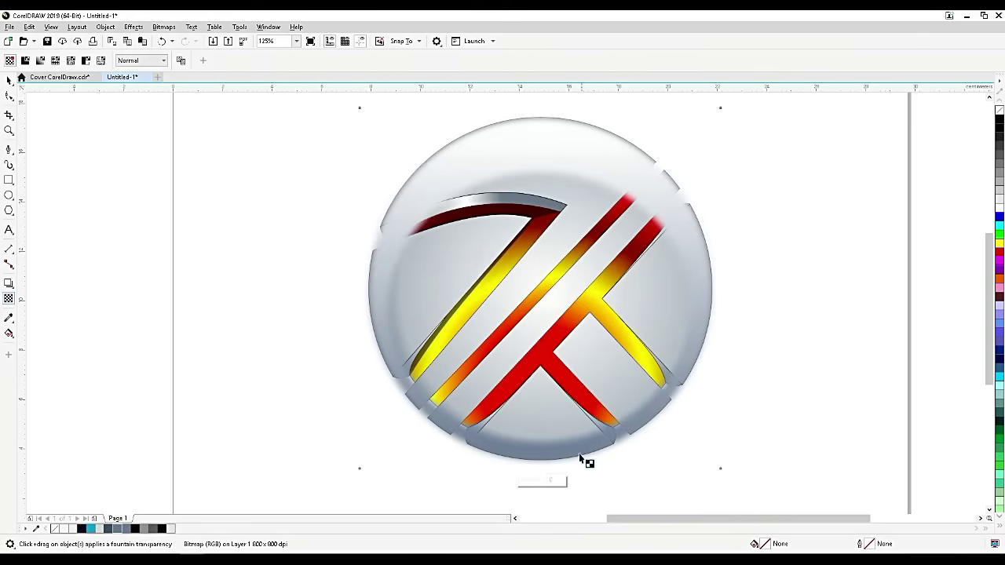
left_click_drag(542, 449, 552, 94)
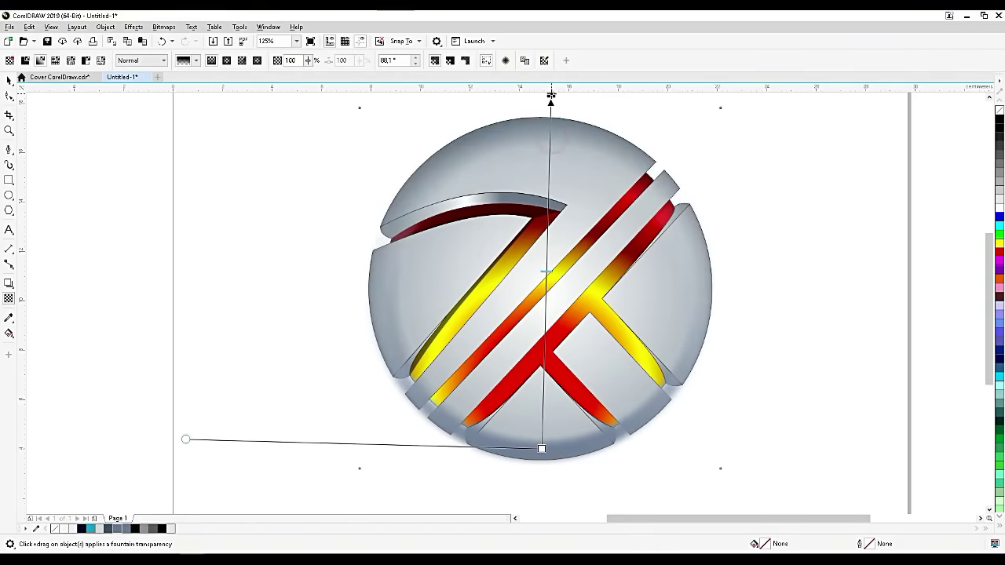
scroll(577, 253, "down", 1)
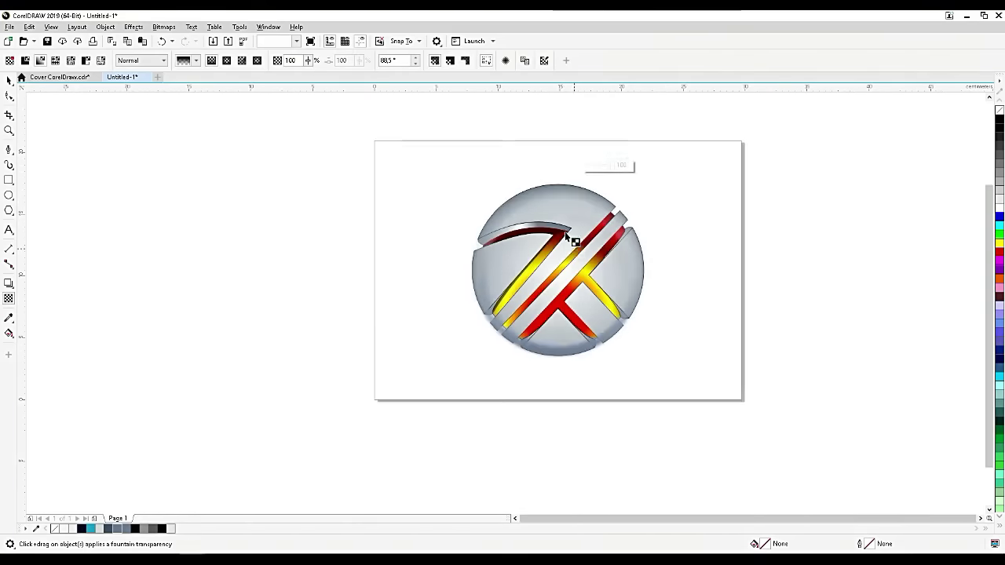
left_click_drag(562, 174, 561, 150)
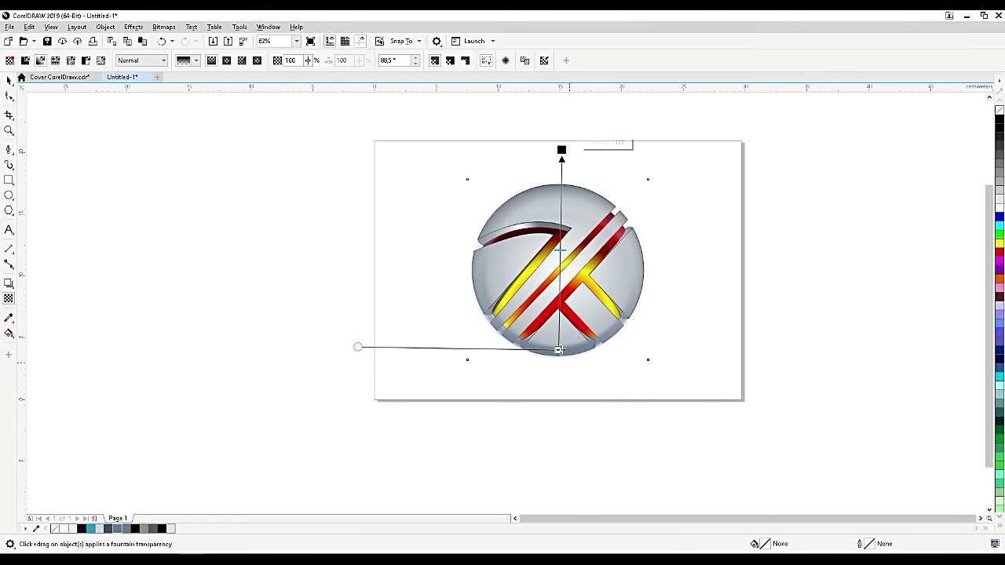
left_click_drag(559, 349, 563, 375)
left_click(8, 79)
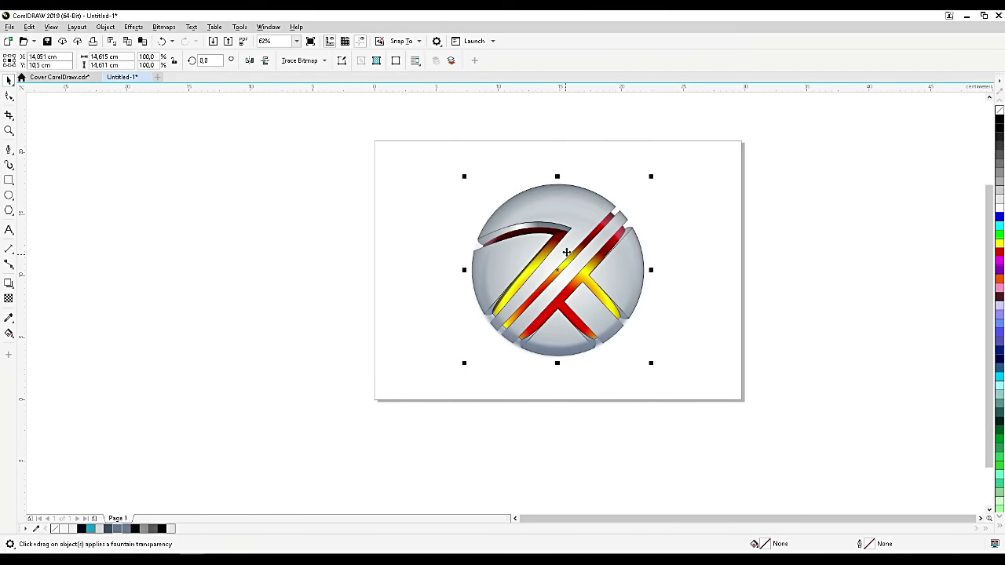
Step: PowerClip the blurred ring inside the welded logo segments and reposition it there, centred over the circle at about X 14.06 cm, Y 10.52 cm
scroll(568, 235, "up", 2)
key("ctrl+v")
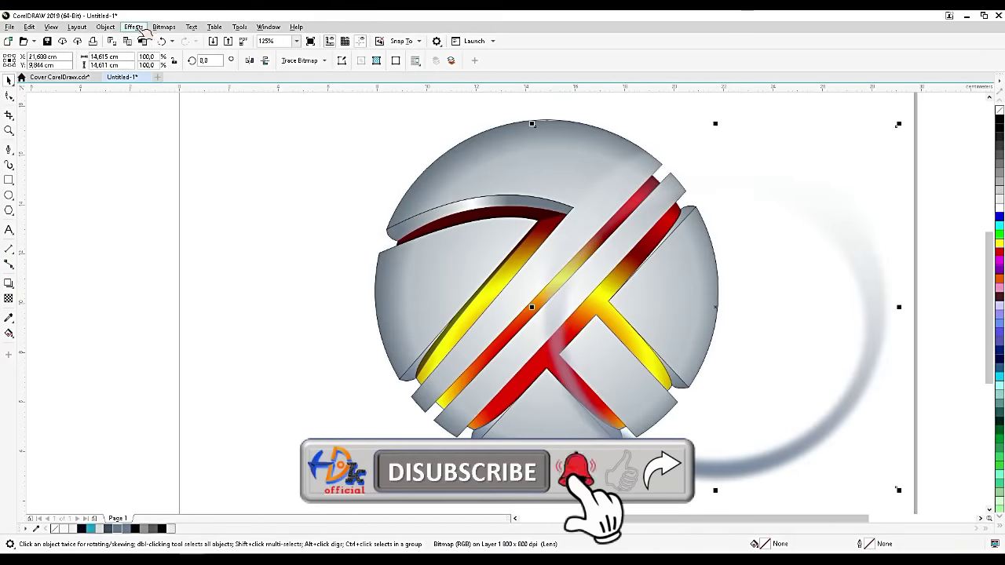
left_click(134, 27)
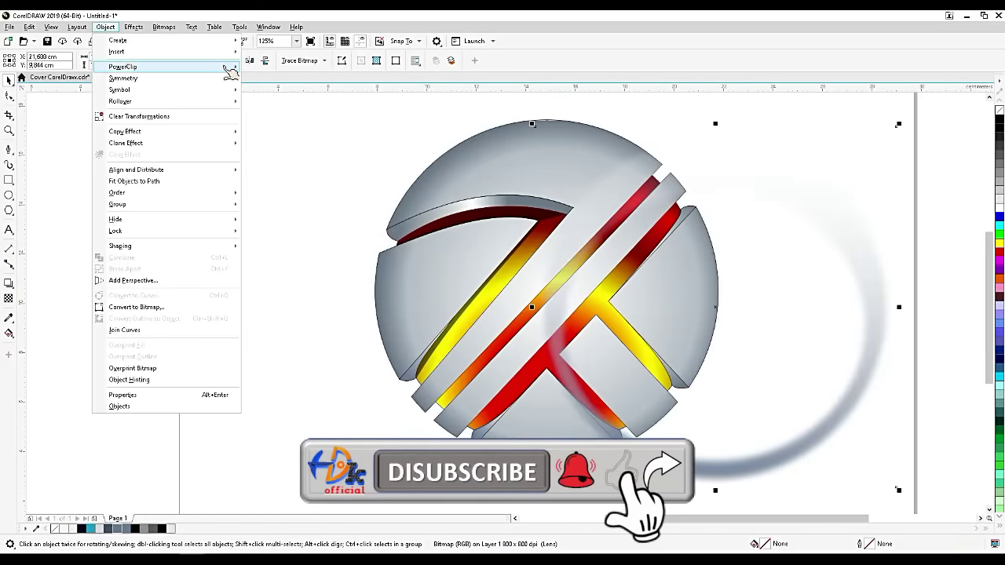
mouse_move(228, 69)
left_click(259, 70)
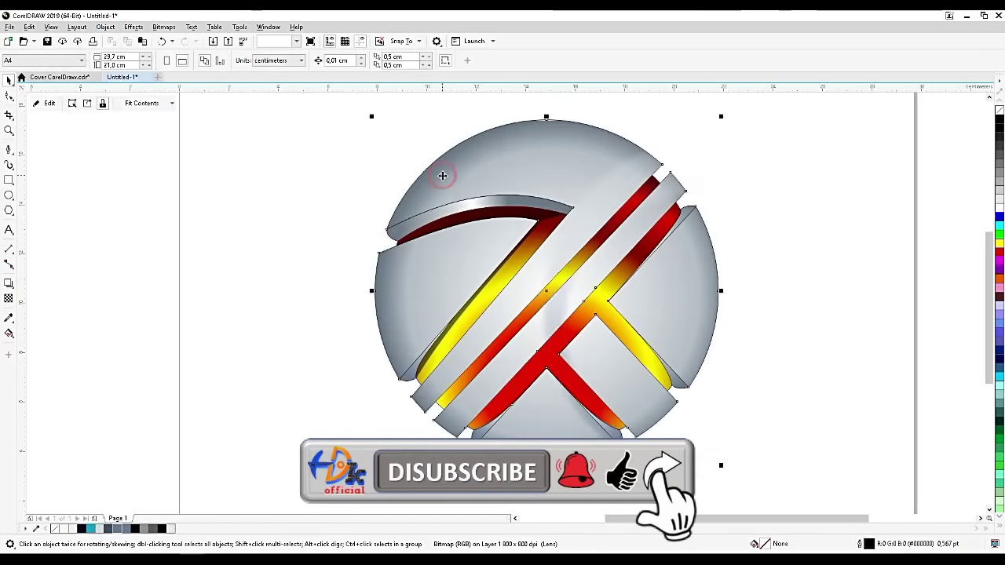
left_click(442, 175)
left_click_drag(715, 466, 563, 458)
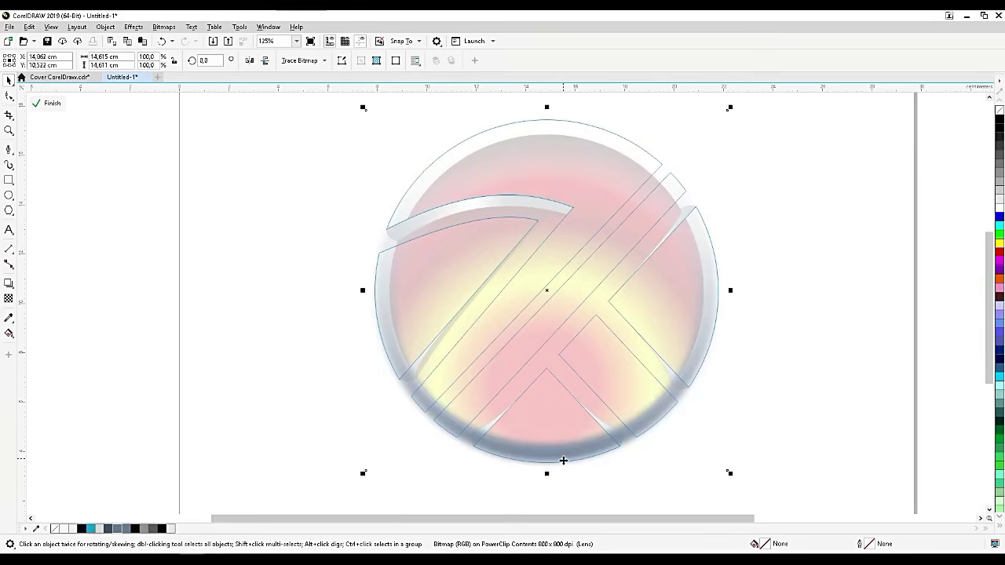
left_click(848, 379, "ctrl")
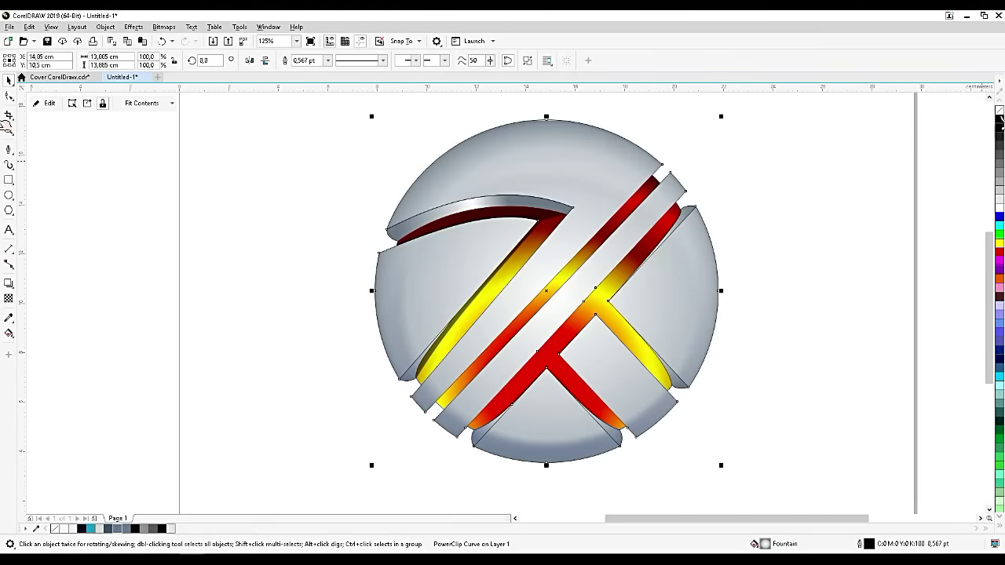
Step: Remove the outlines from all objects of the logo
left_click(853, 231)
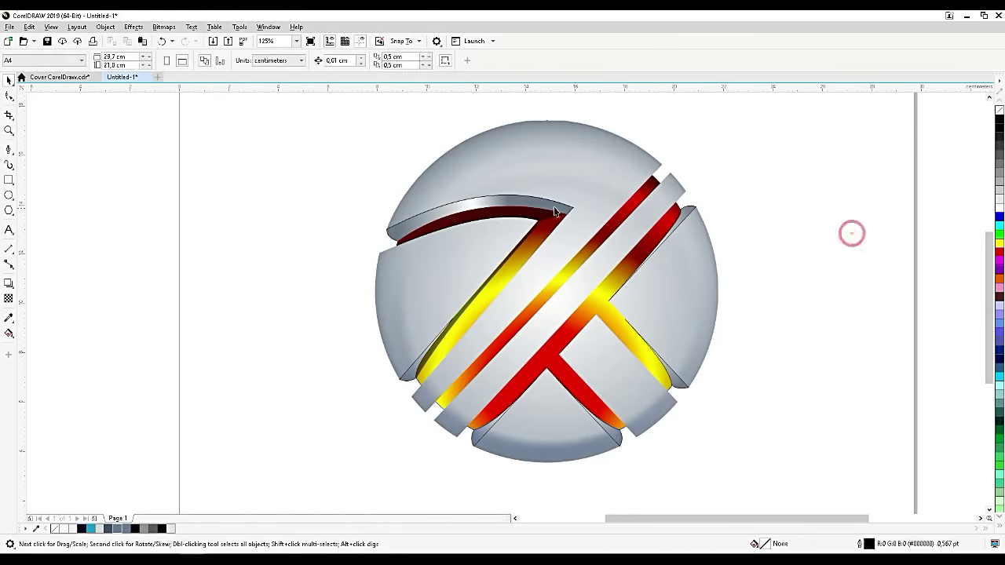
left_click(556, 206)
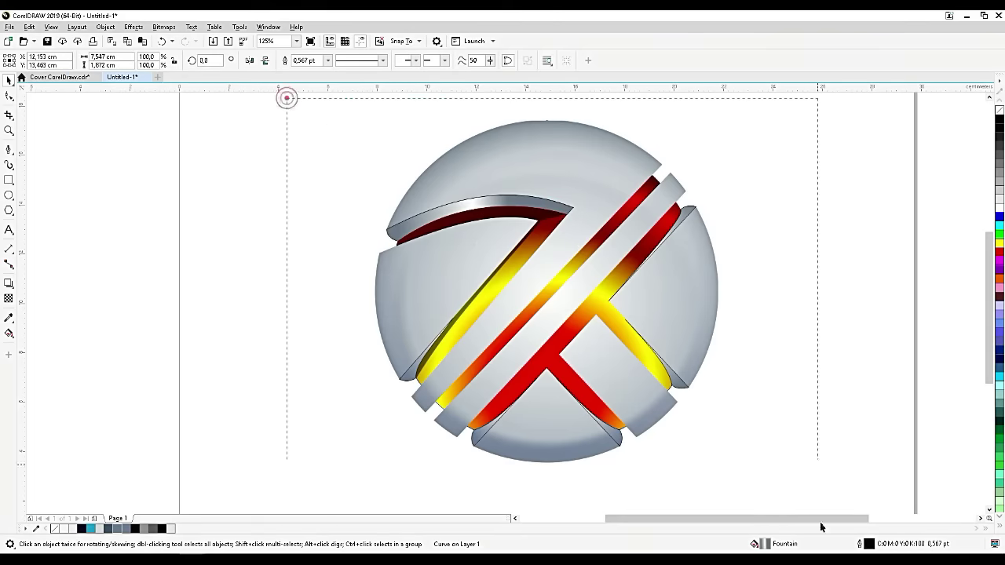
left_click_drag(820, 523, 820, 523)
right_click(1000, 110)
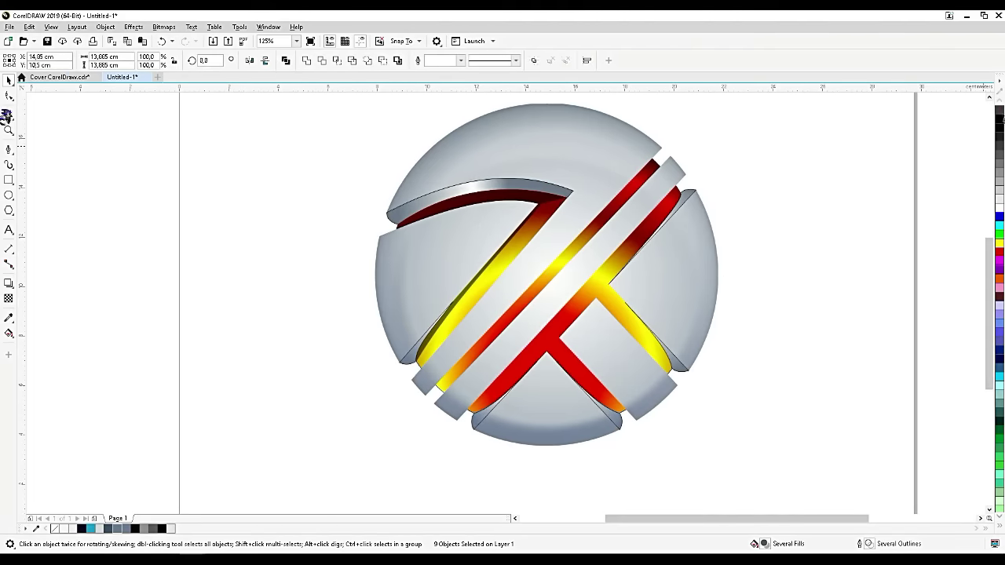
left_click(811, 279)
scroll(826, 327, "down", 2)
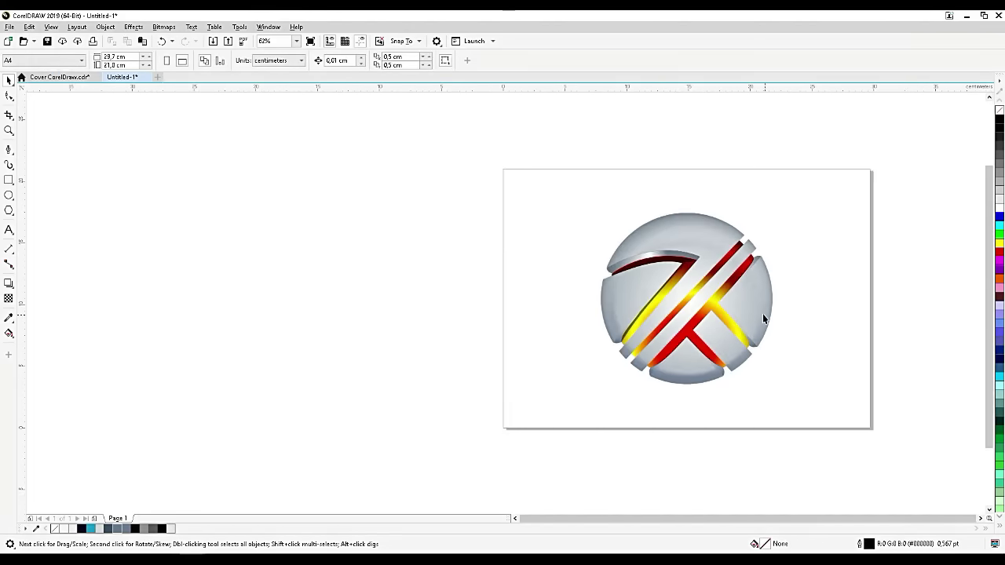
scroll(762, 316, "up", 2)
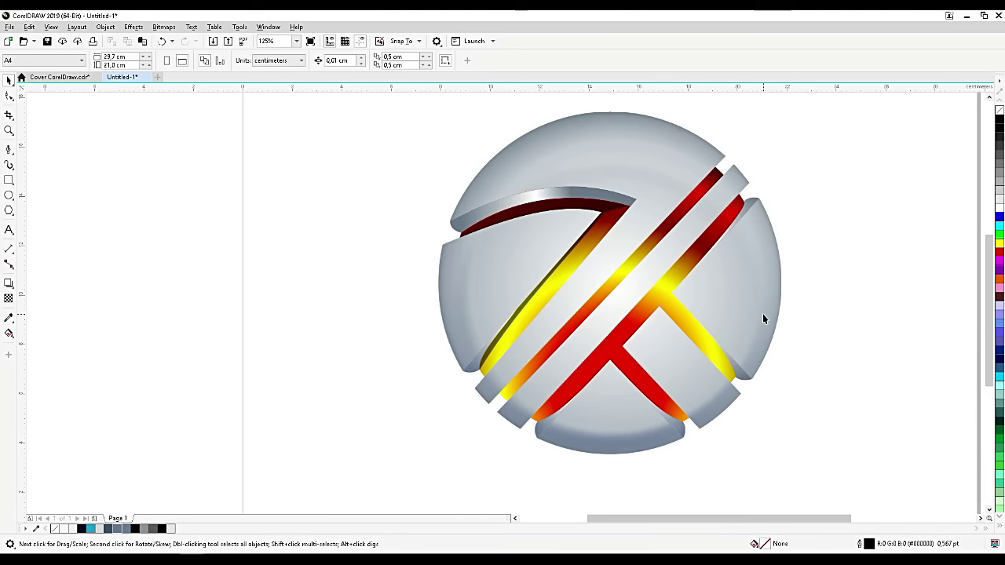
left_click(755, 292)
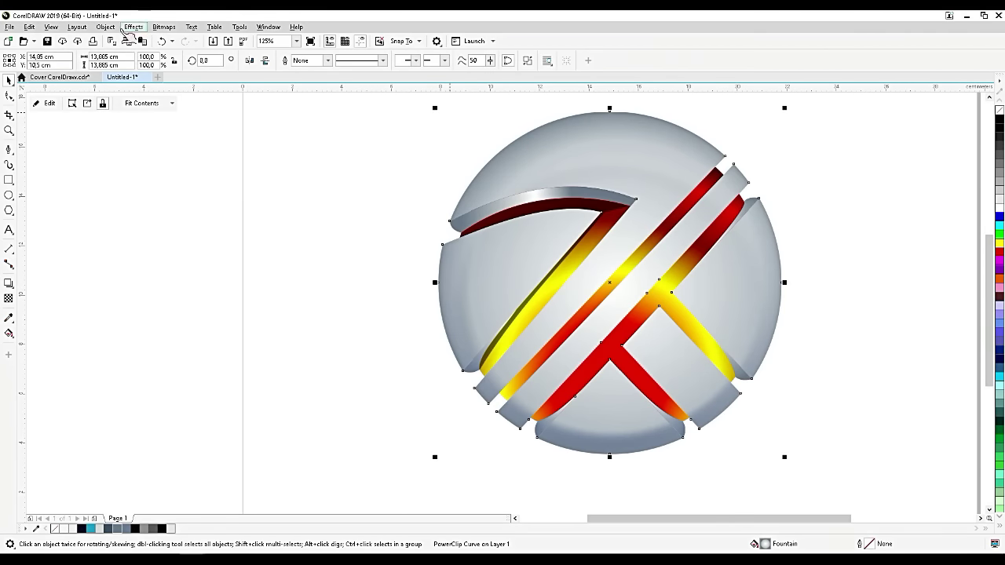
left_click(134, 27)
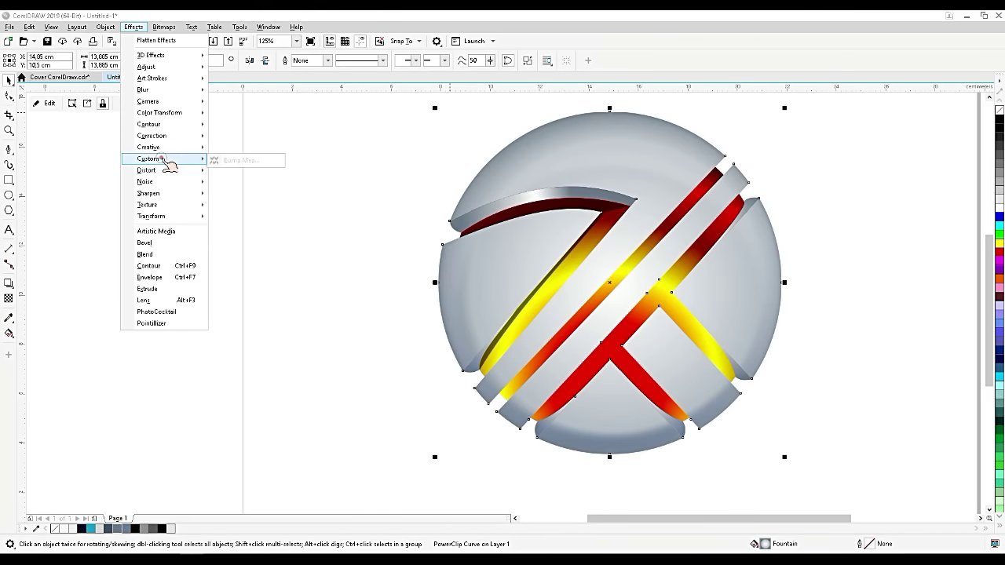
left_click(163, 158)
left_click(366, 234)
left_click(494, 250)
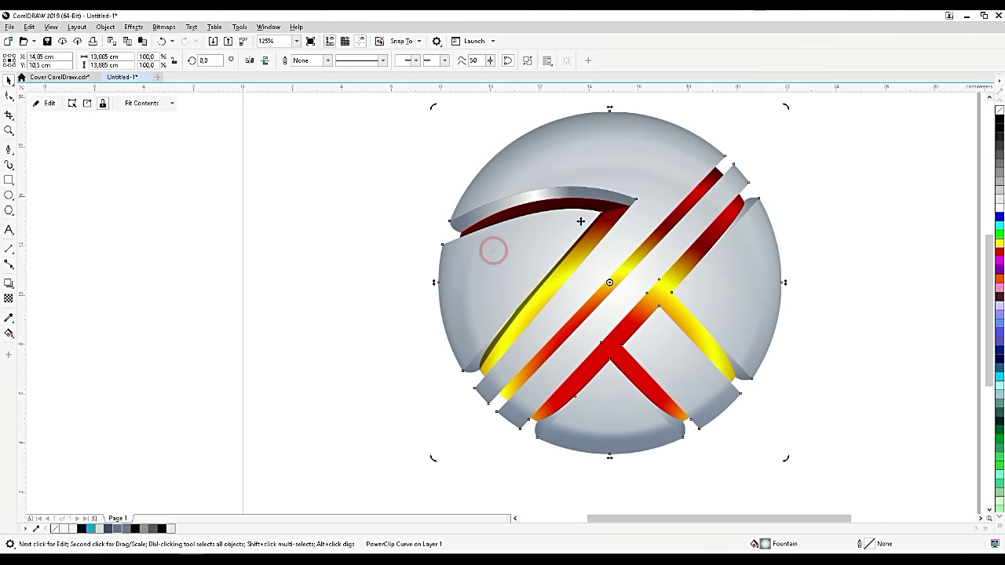
Step: Open the Bump Map effect for the fiery gradient ellipse behind the logo segments, keeping the logo in view
left_click(603, 224)
mouse_move(603, 224)
left_mouse_down()
mouse_move(591, 244)
mouse_move(602, 225)
left_mouse_up()
left_click(590, 245)
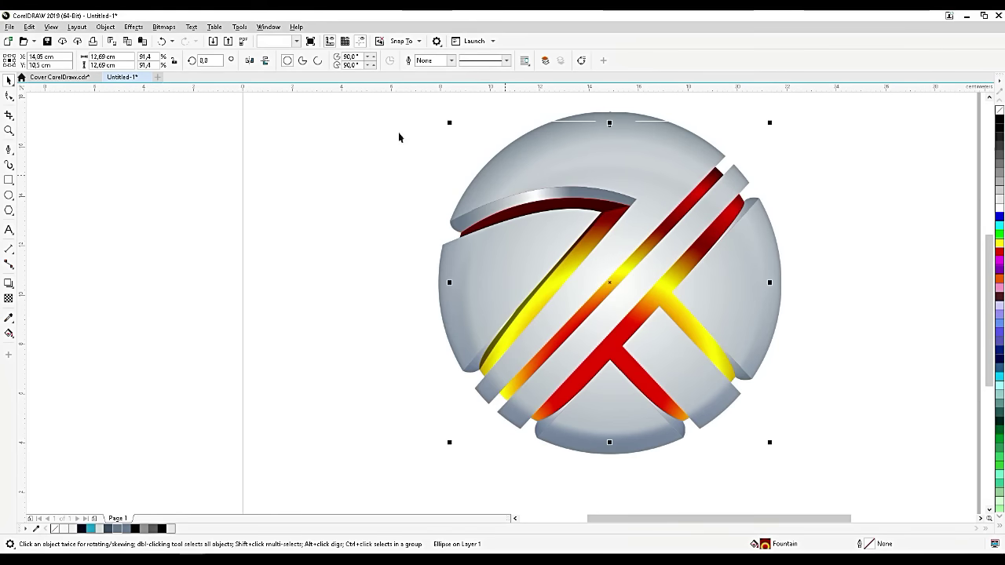
left_click(133, 27)
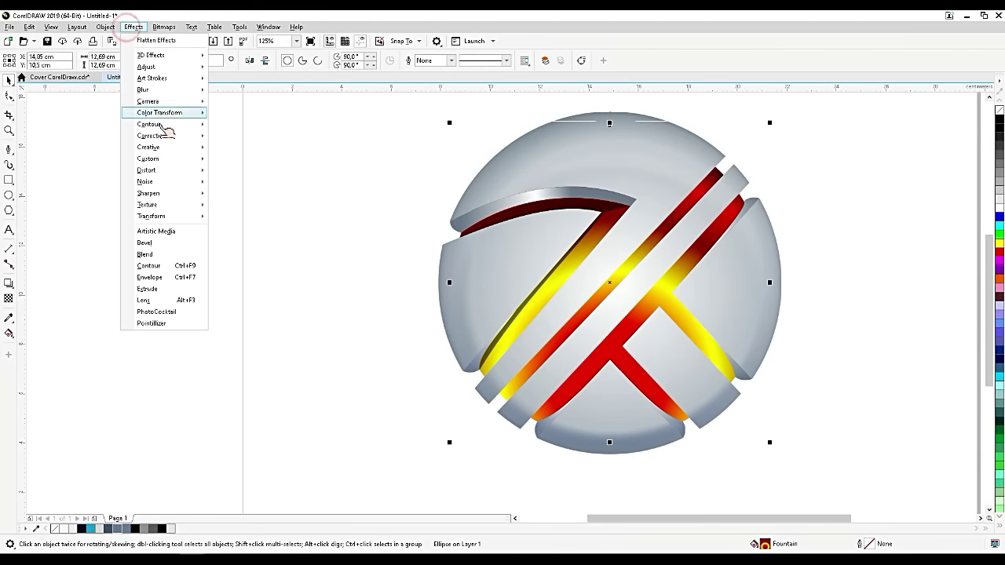
mouse_move(165, 126)
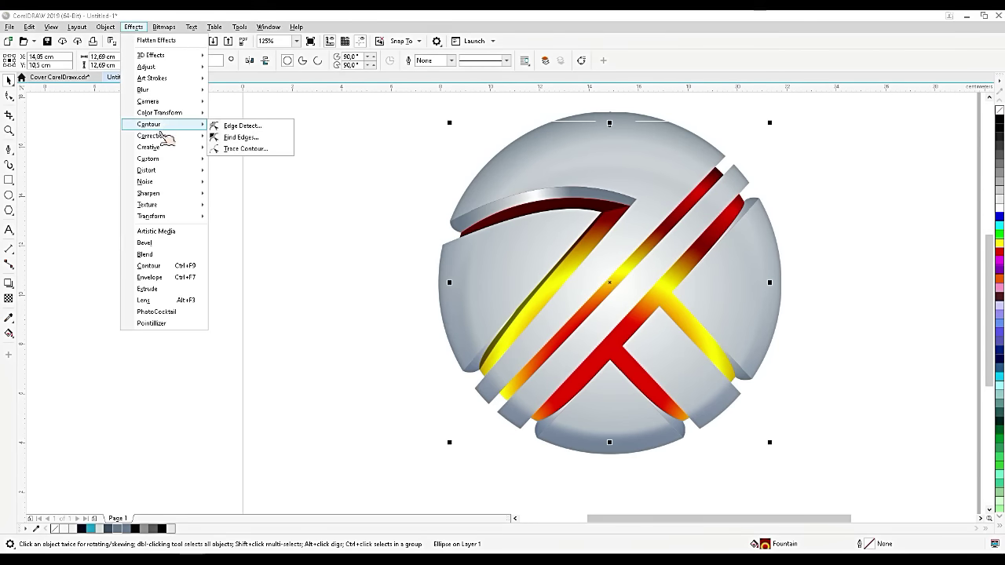
mouse_move(164, 160)
left_click(239, 162)
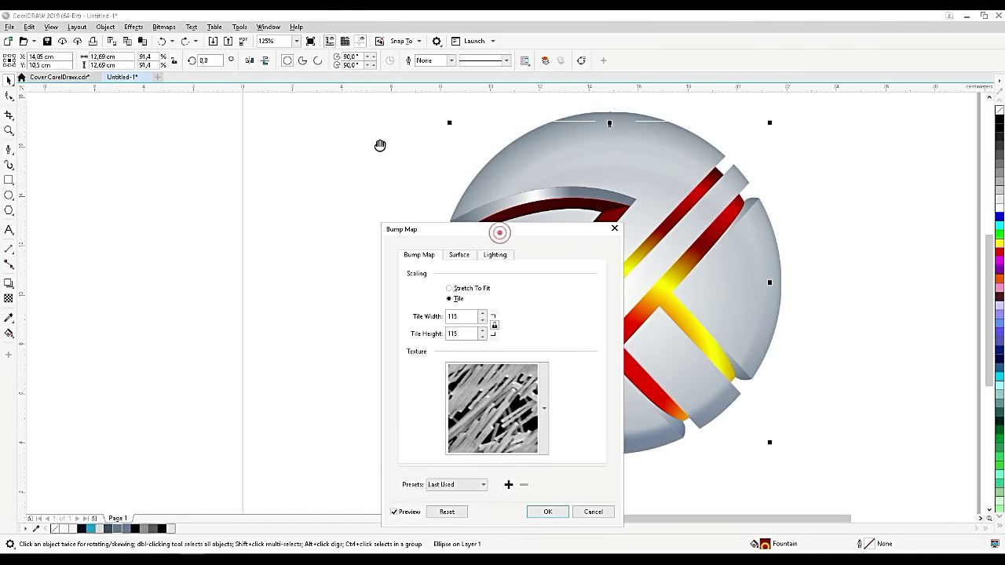
left_click_drag(500, 232, 380, 146)
Step: Apply the Veins bump map preset to the fiery ellipse, after trying the Twigs preset
left_click(342, 394)
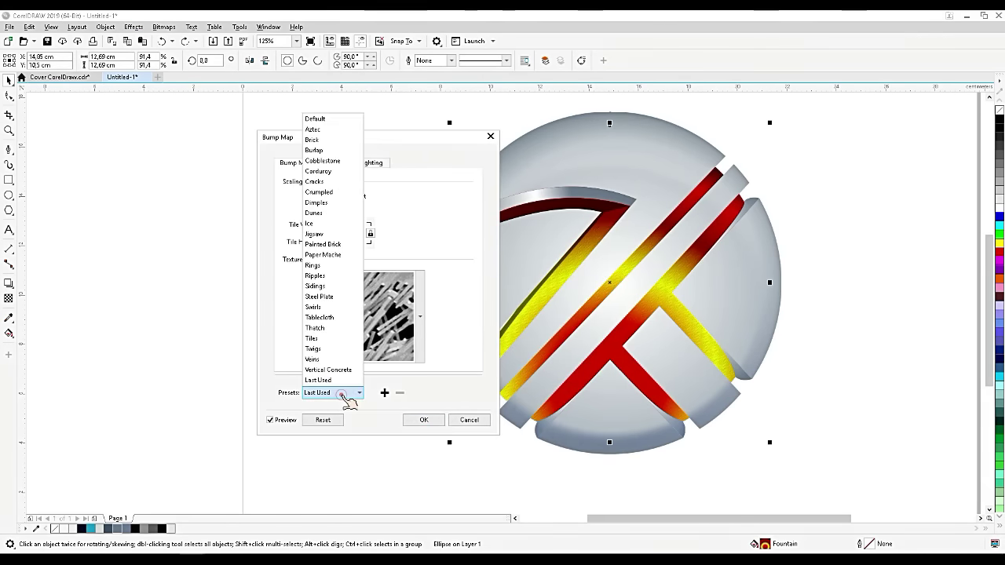
left_click(332, 351)
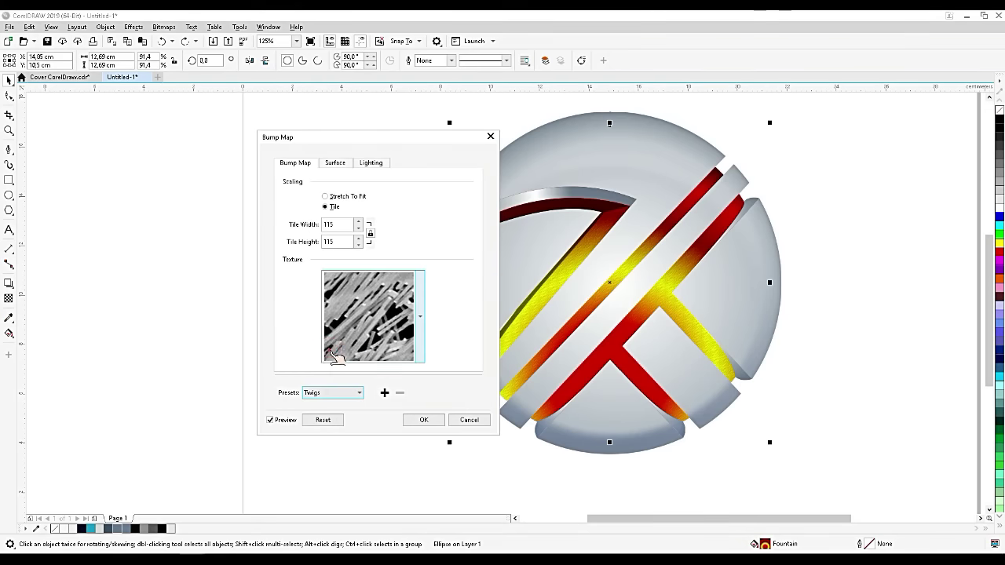
left_click(332, 396)
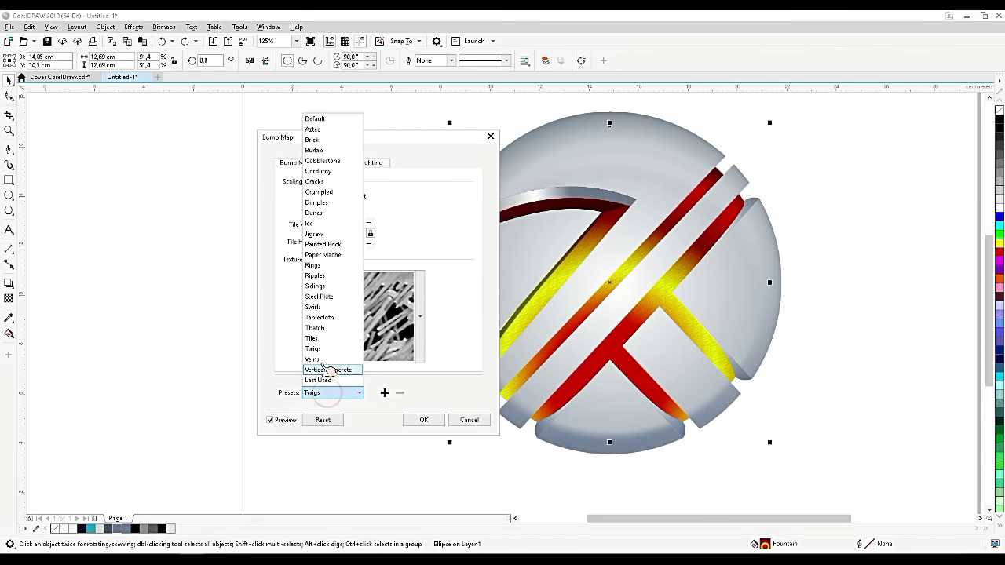
left_click(328, 360)
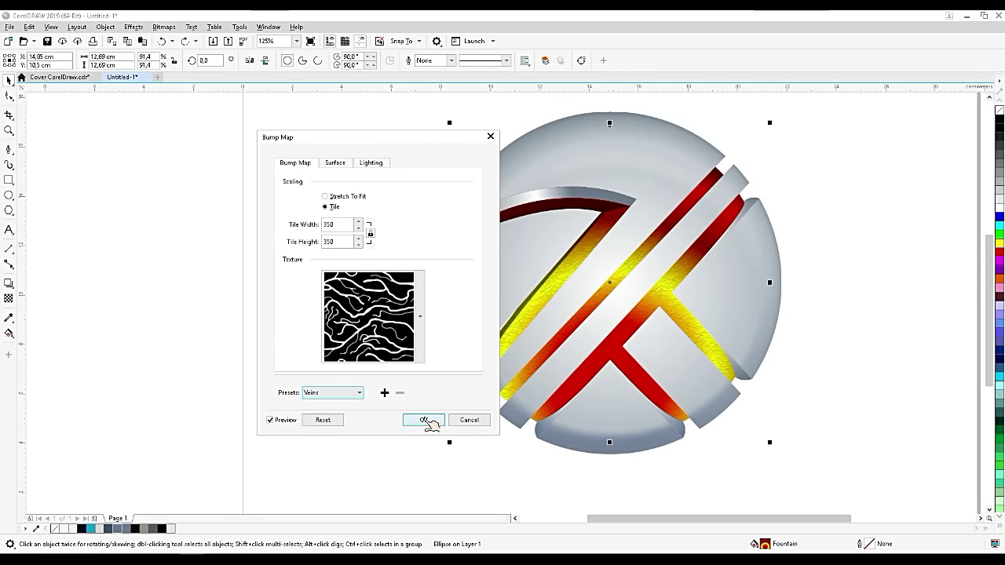
left_click(425, 420)
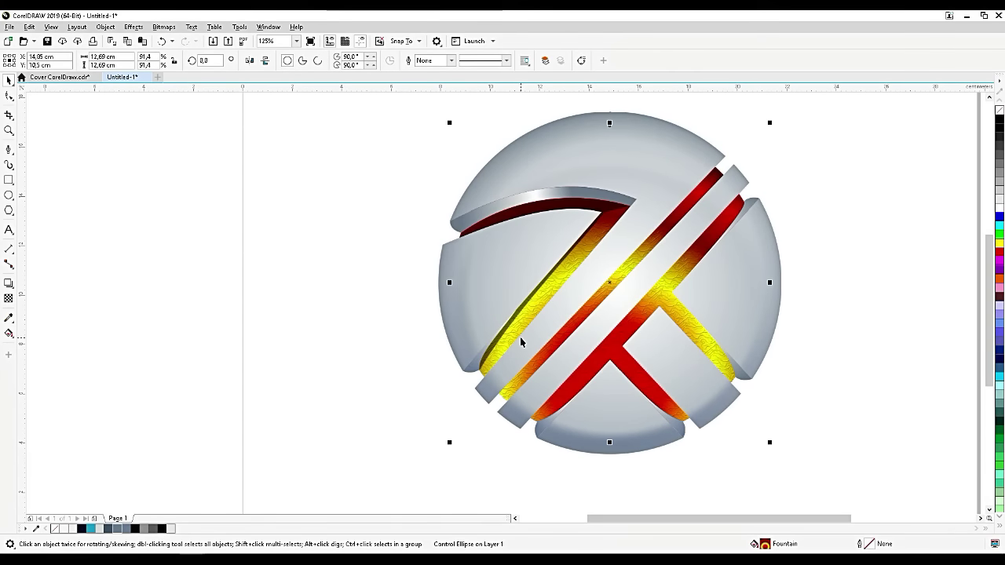
left_click(321, 232)
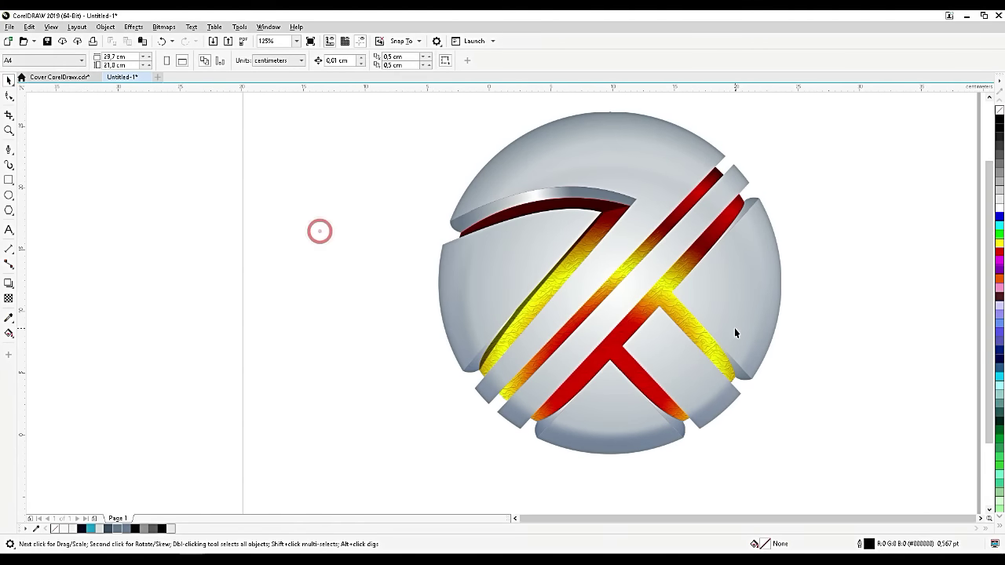
Step: Group all the objects that make up the logo
scroll(734, 328, "down", 2)
left_click_drag(559, 235, 520, 182)
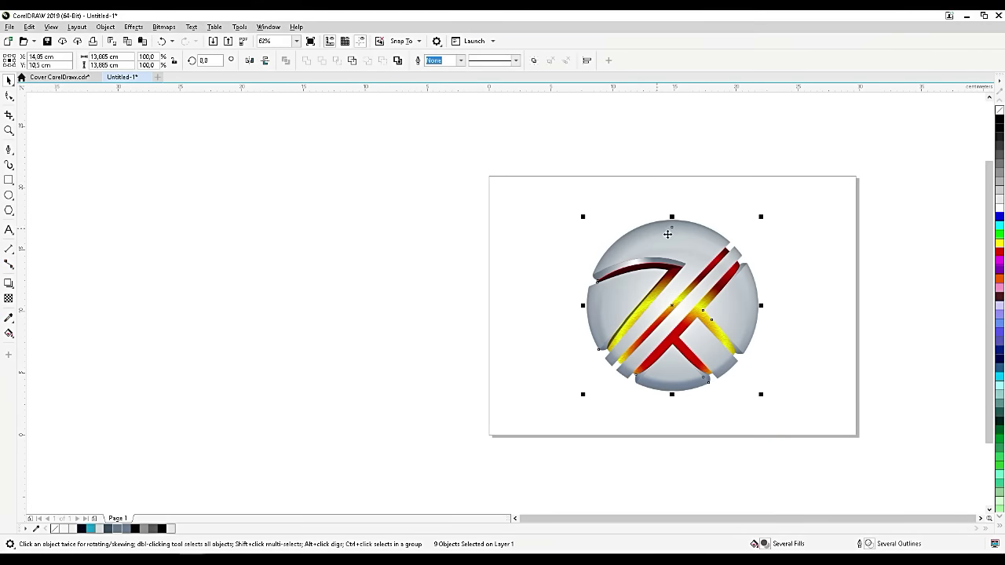
key("ctrl+g")
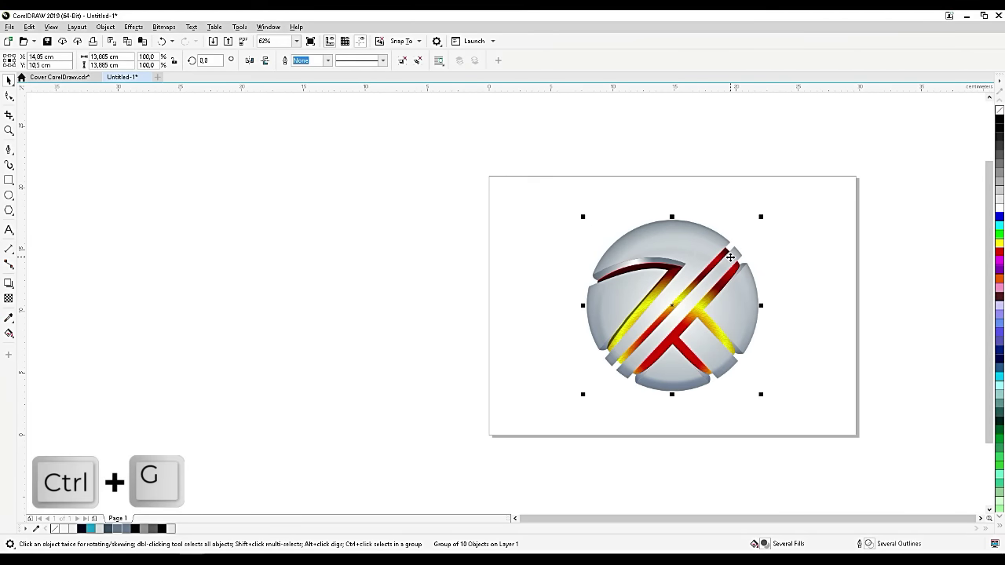
Step: Scale the logo group to 91.4% about its centre and move it straight up to about Y 12.6 cm
left_click_drag(761, 216, 762, 228)
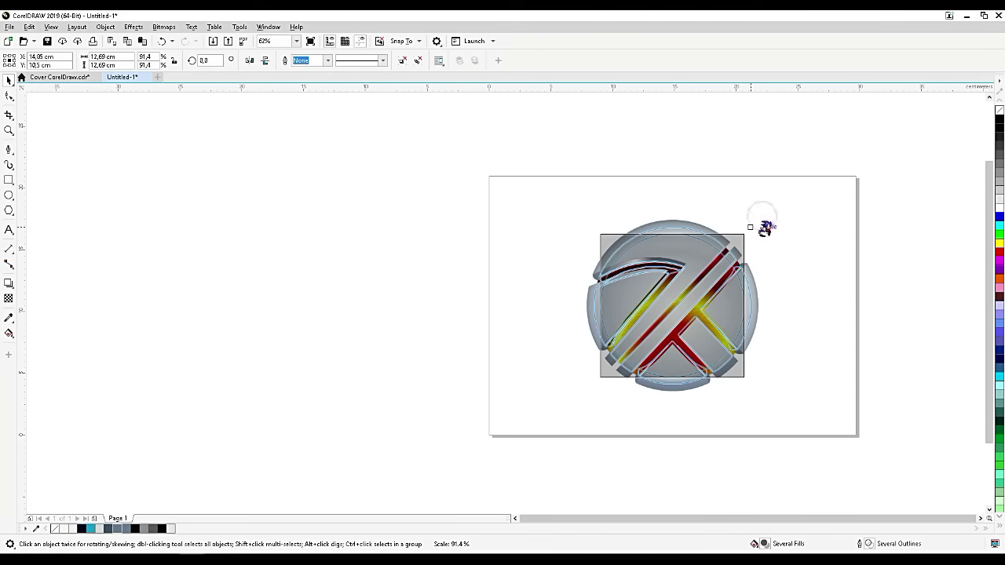
left_click_drag(719, 320, 713, 265)
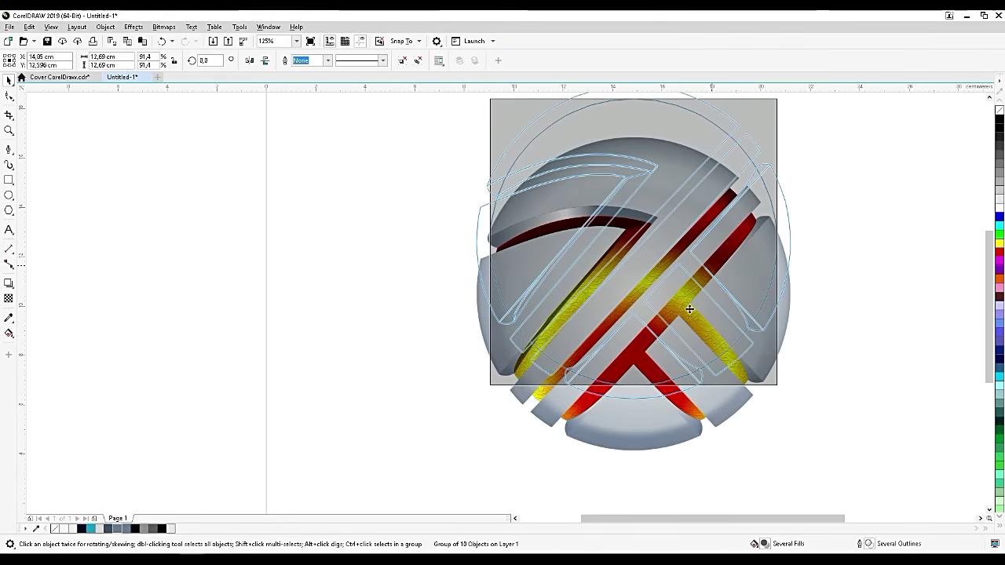
scroll(689, 309, "down", 1)
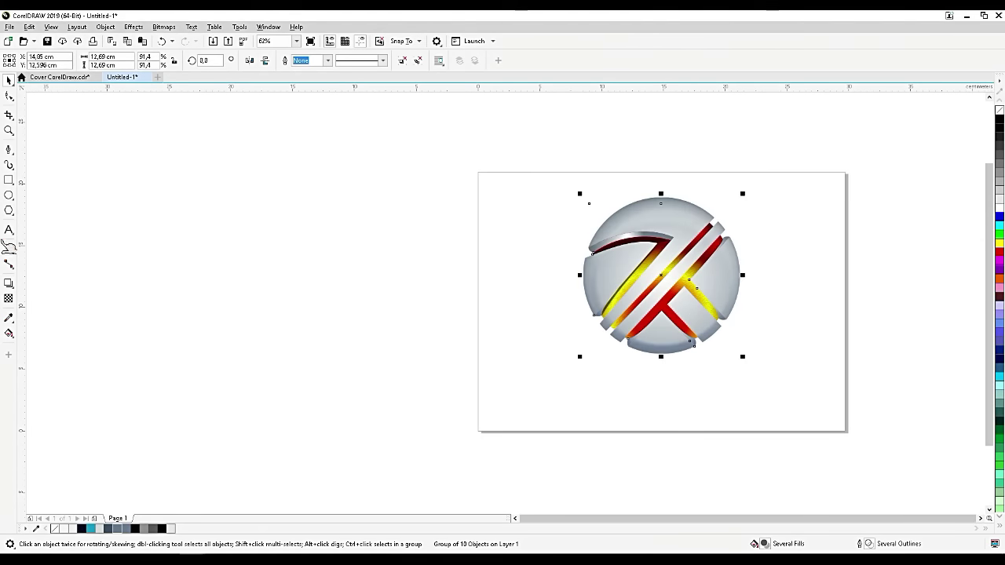
Step: Draw a flat ellipse about 12.3 cm wide and 0.7 cm high below the logo
left_click(8, 195)
left_click_drag(592, 358, 747, 369)
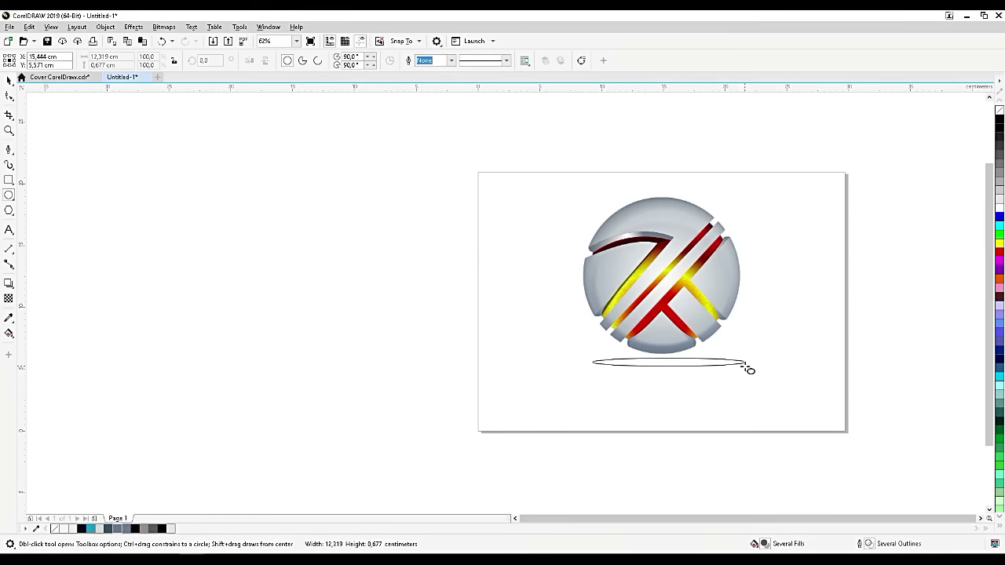
left_click(8, 79)
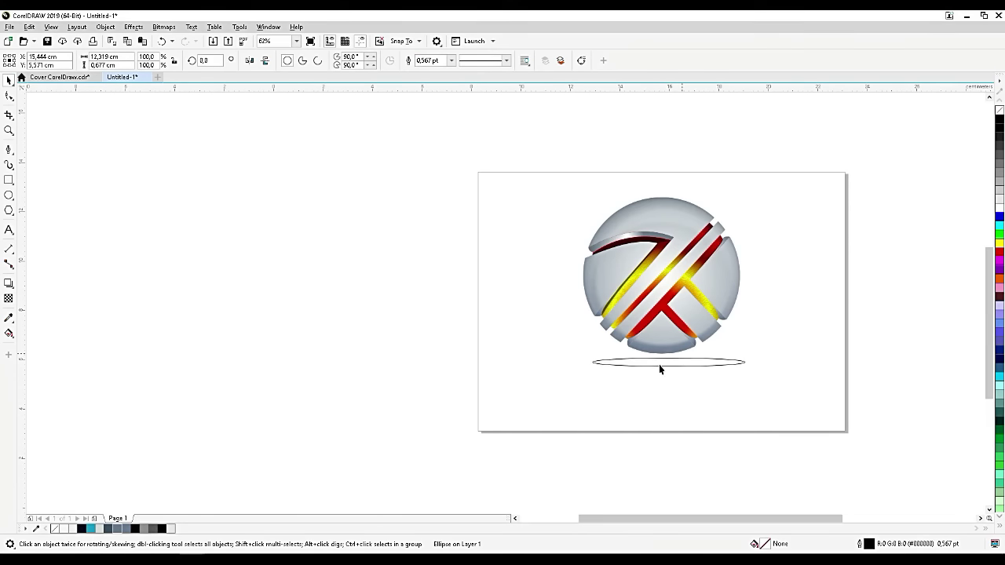
Step: Centre the flat ellipse horizontally just beneath the logo at about Y 5.87 cm and fill it with black
scroll(658, 364, "up", 2)
left_click(657, 337)
left_click(672, 418)
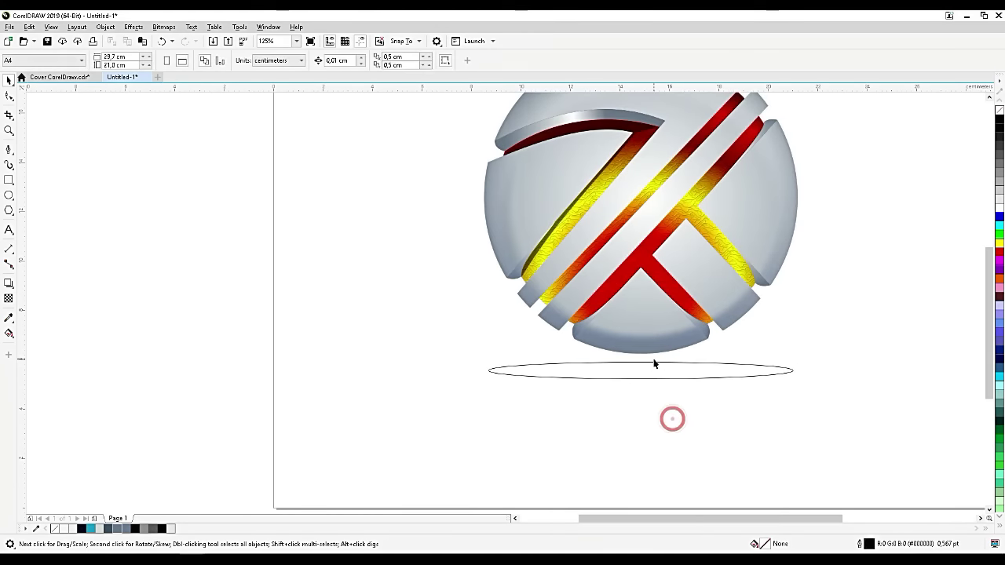
left_click_drag(652, 370, 651, 366)
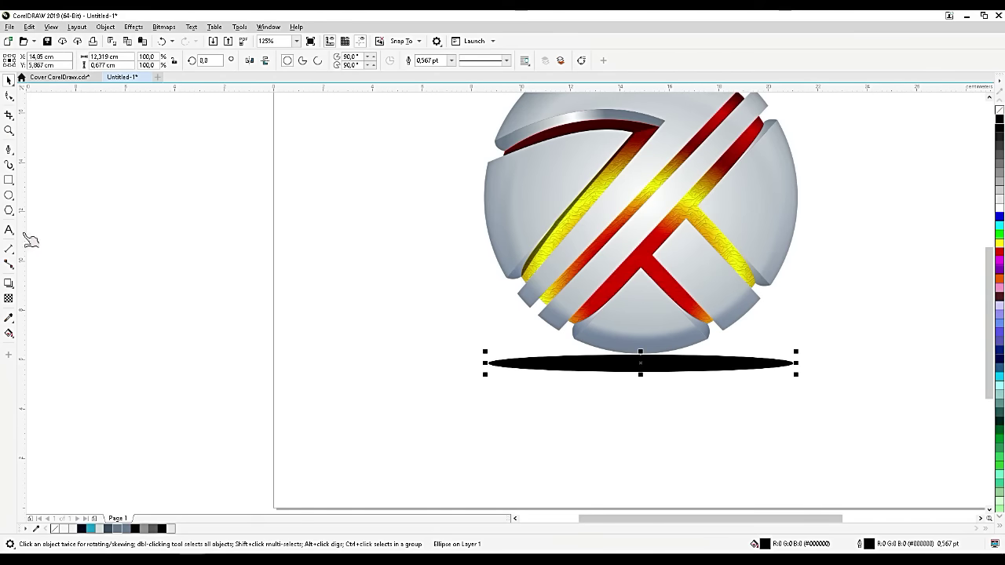
Step: Apply an elliptical fountain fill to the flat ellipse beneath the logo, with the gradient centred on the ellipse
left_click(11, 336)
left_click(40, 331)
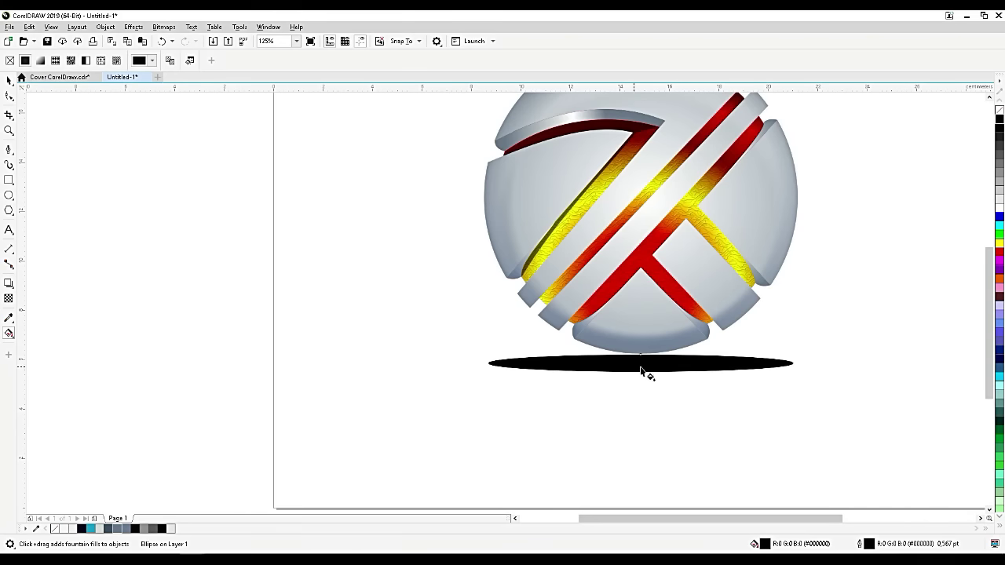
left_click_drag(642, 370, 787, 361)
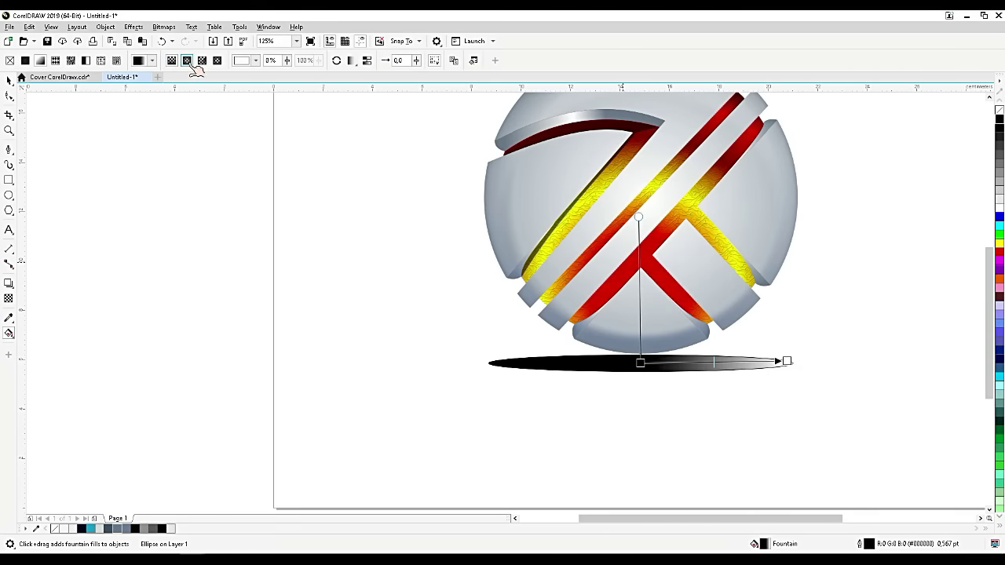
left_click(189, 62)
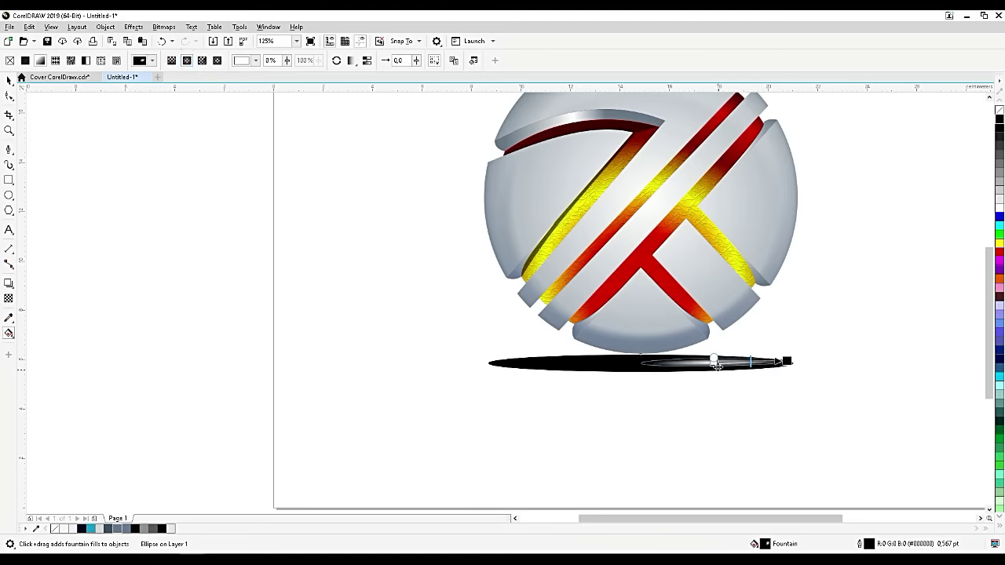
left_click_drag(716, 363, 641, 362)
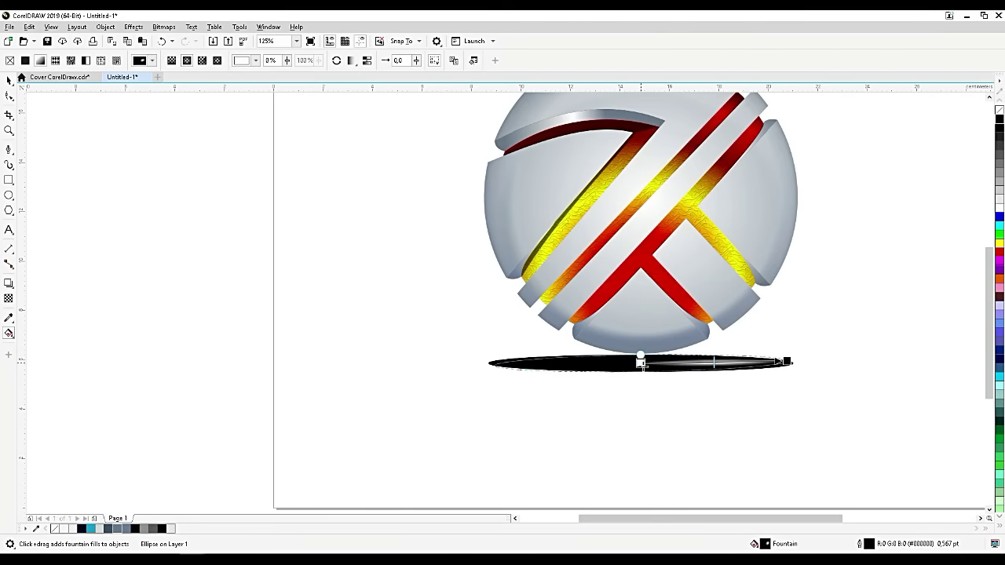
left_click(641, 364)
Step: Extend the gradient to the ellipse's right end, colour it from black at the centre to grey at the edge, and remove the outline
scroll(644, 362, "up", 1)
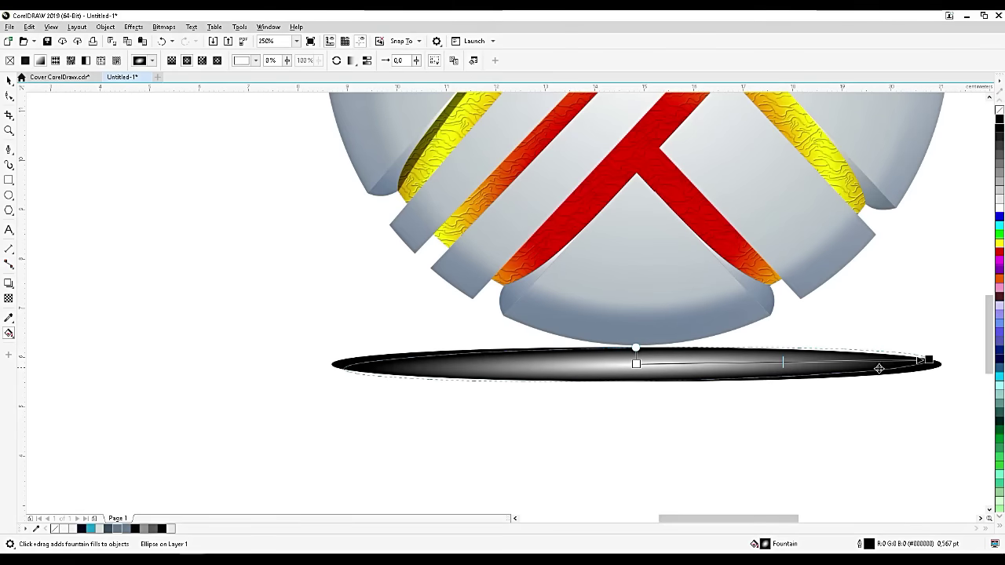
left_click_drag(930, 362, 937, 365)
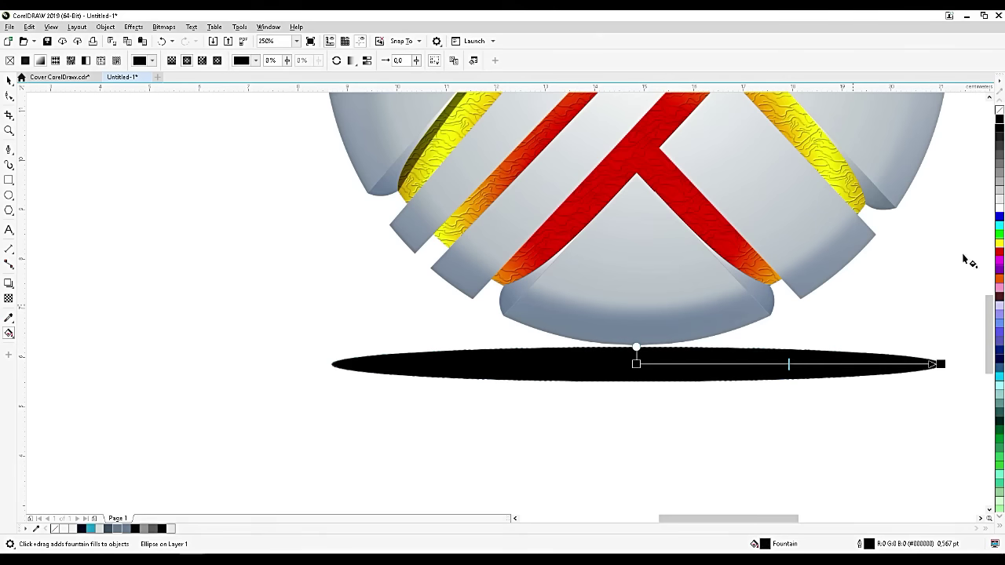
left_click_drag(1000, 169, 940, 363)
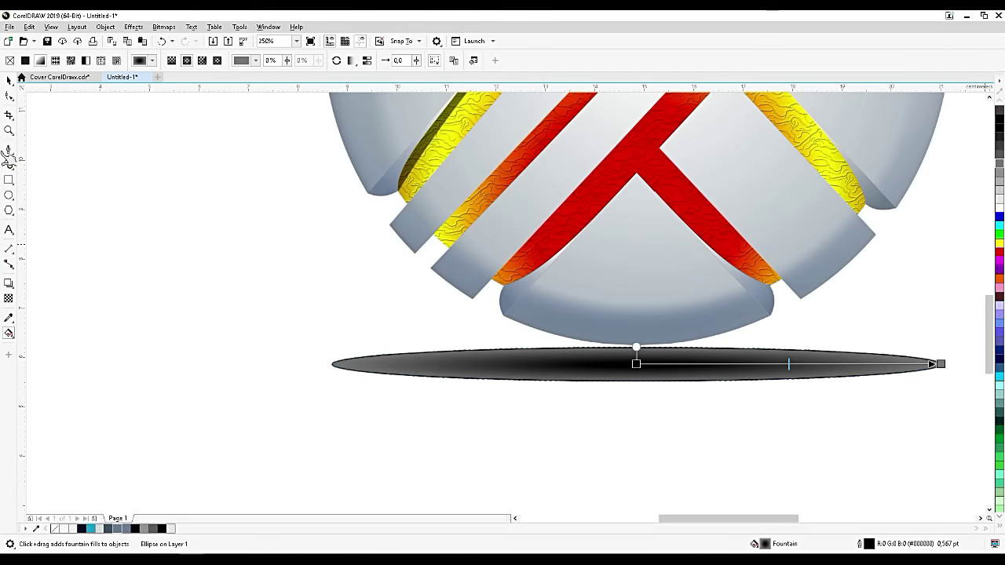
left_click(8, 79)
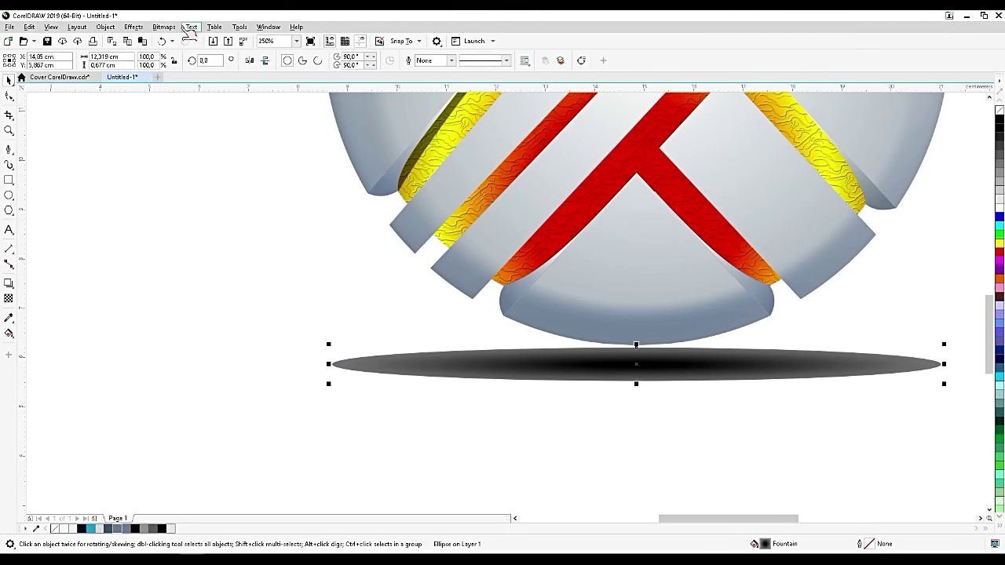
Step: Convert the flat ellipse to an 800 dpi RGB Color (24-bit) bitmap with anti-aliasing and a transparent background
left_click(163, 26)
left_click(175, 39)
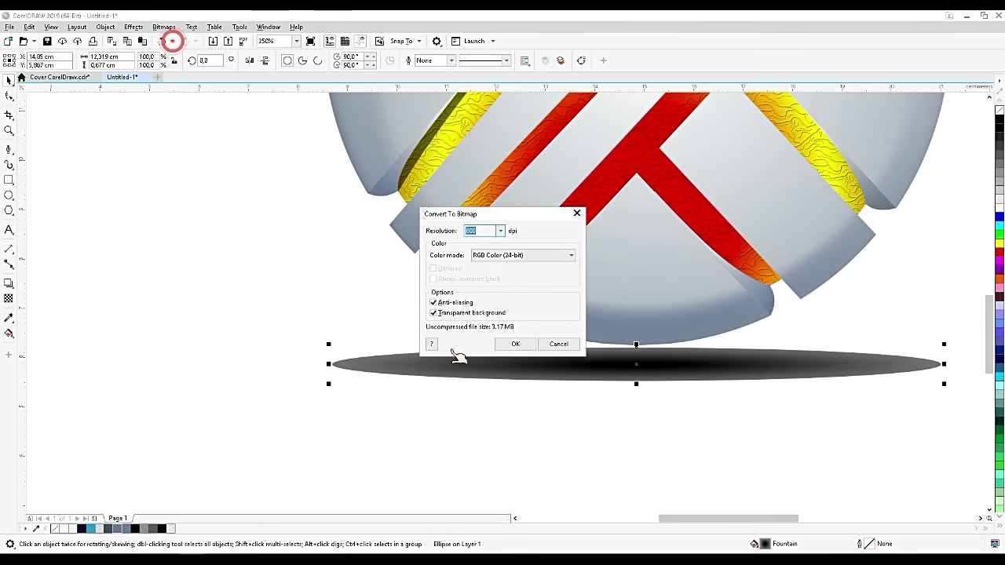
left_click(514, 344)
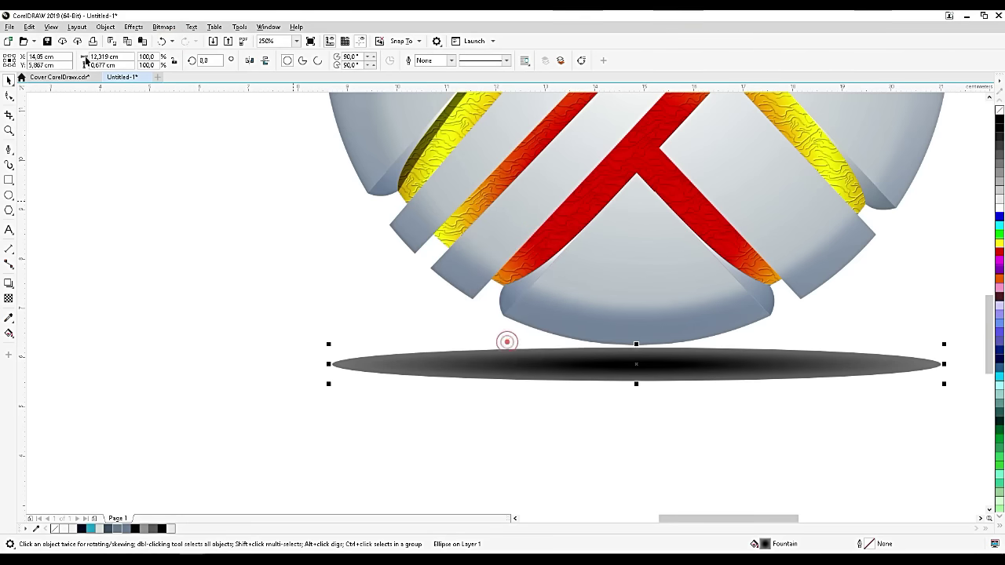
Step: Apply a Gaussian Blur with a 45-pixel radius to the shadow bitmap
left_click(133, 27)
mouse_move(150, 91)
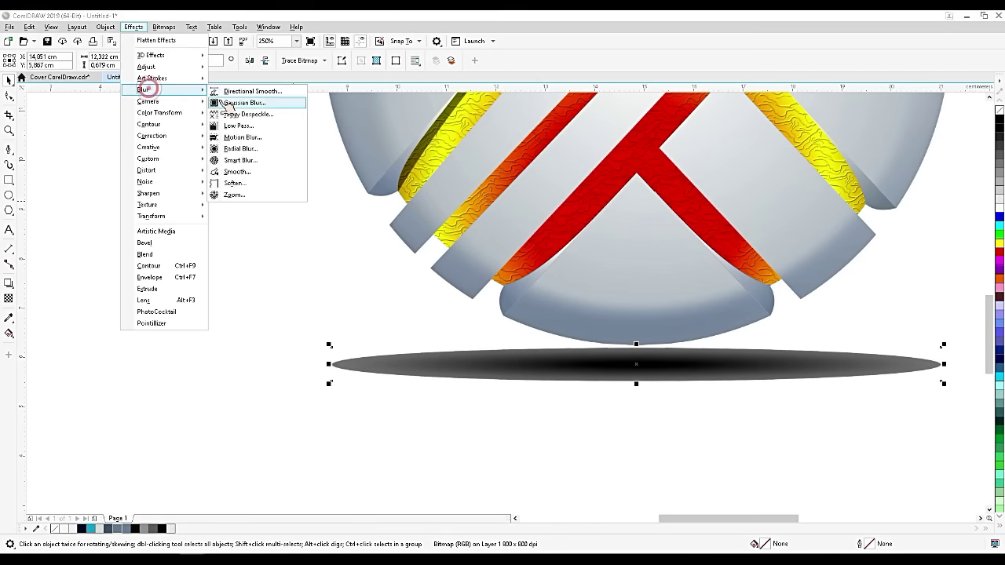
left_click(228, 101)
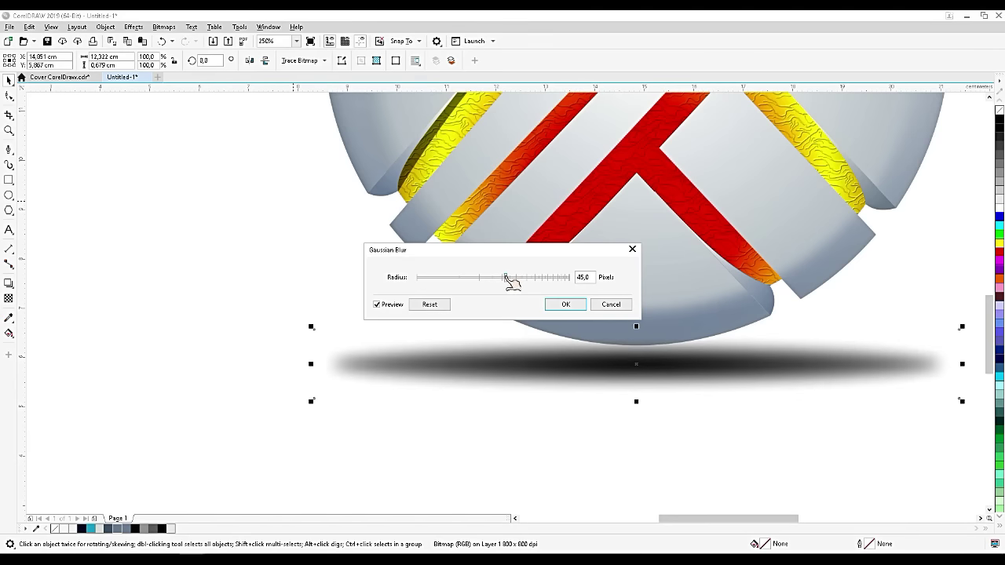
left_click(566, 305)
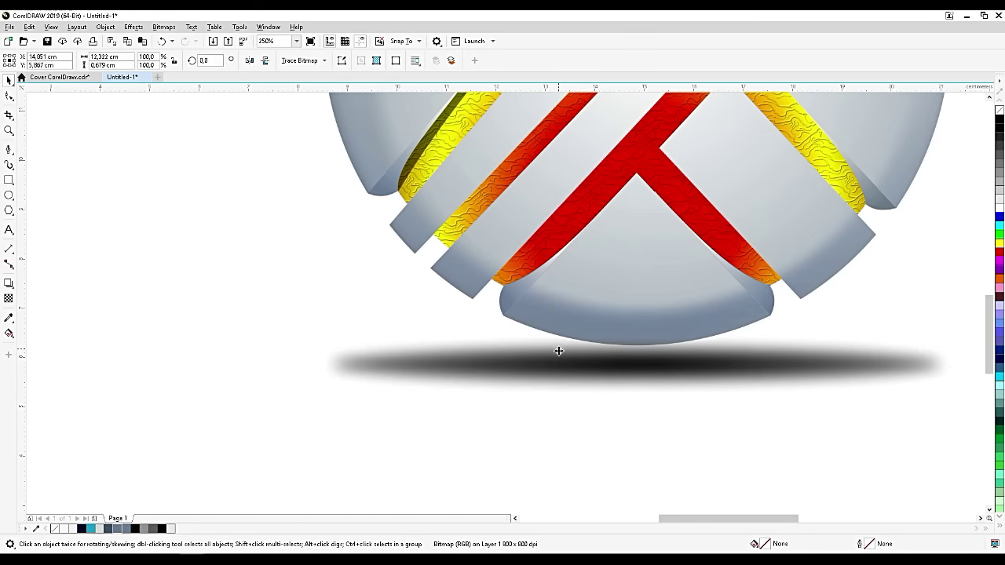
Step: Create a page-sized background rectangle behind the logo and fill it with 10% Black
scroll(617, 377, "down", 2)
left_click(626, 338)
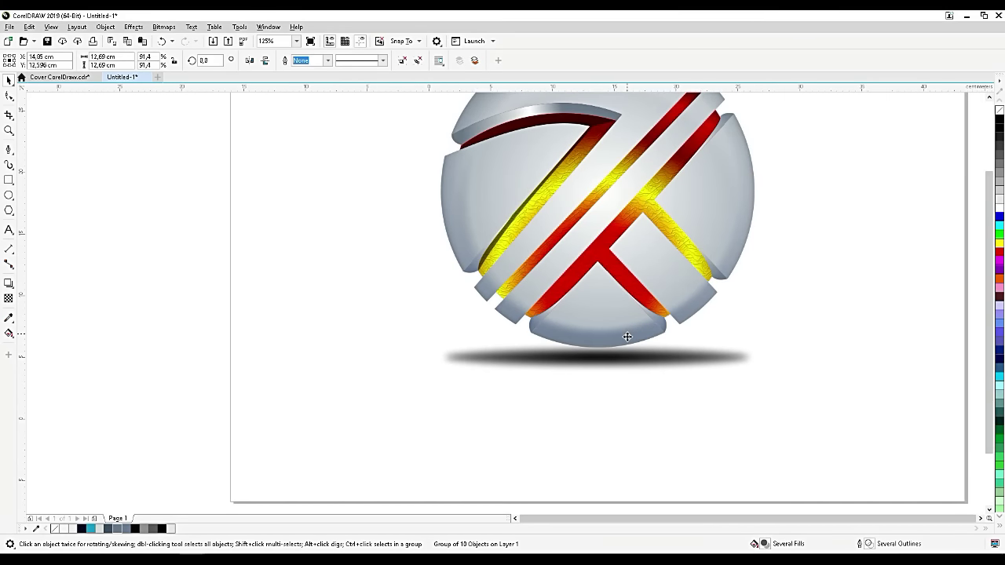
scroll(637, 344, "down", 2)
left_click(720, 342)
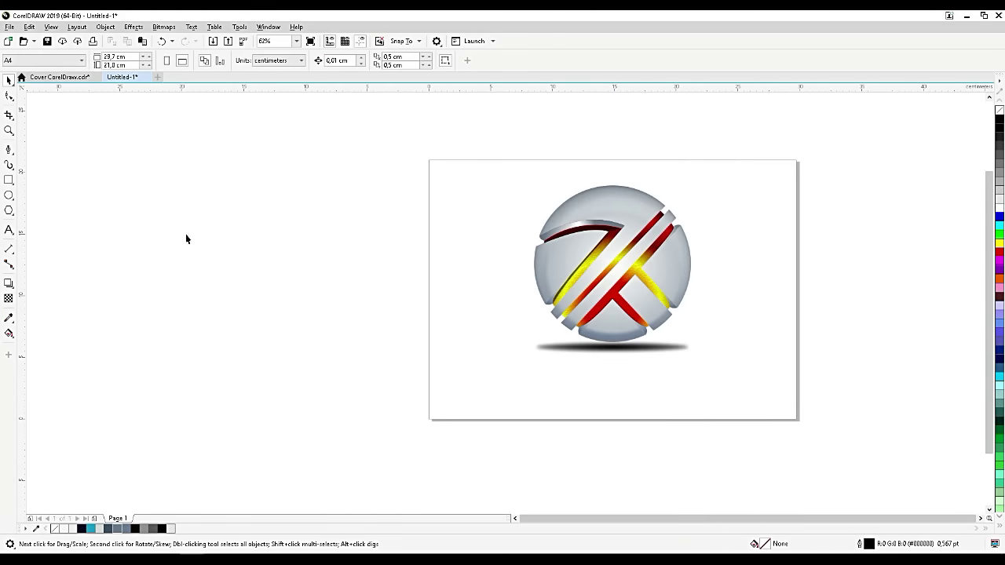
double_click(9, 180)
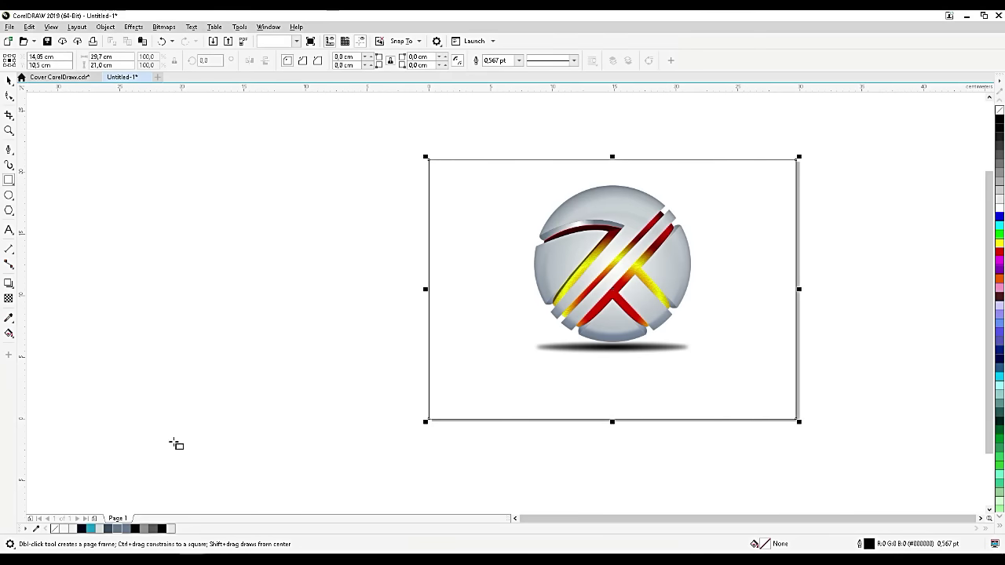
left_click(146, 529)
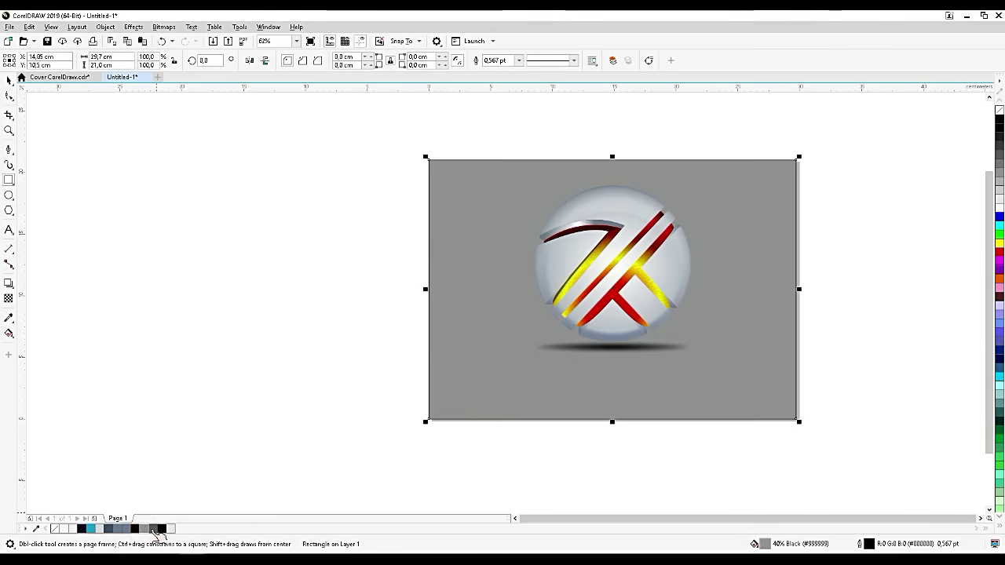
left_click(170, 529)
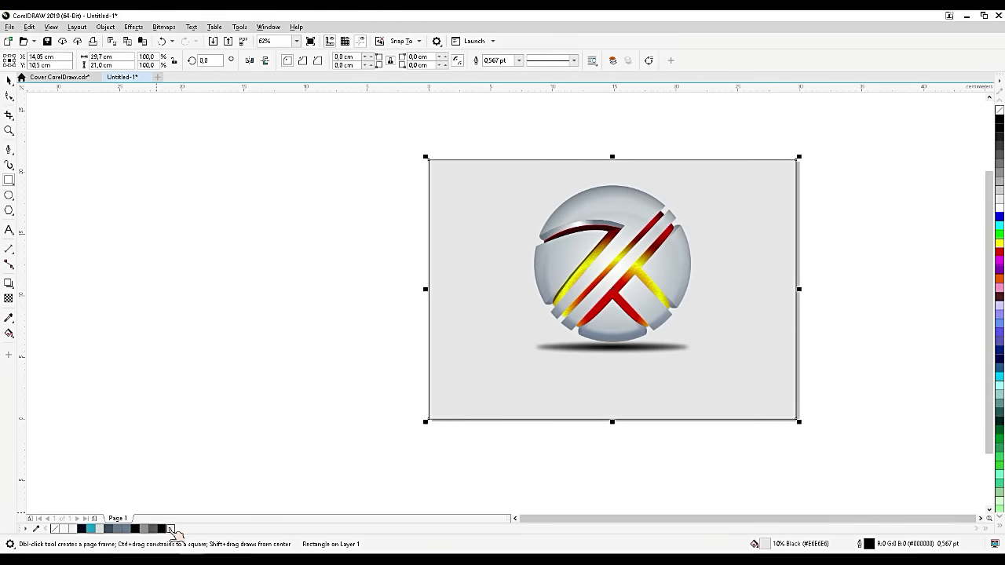
Step: Apply a vertical linear fountain fill to the background rectangle, from red at its lower edge to white at its upper edge
left_click(9, 333)
left_click(41, 333)
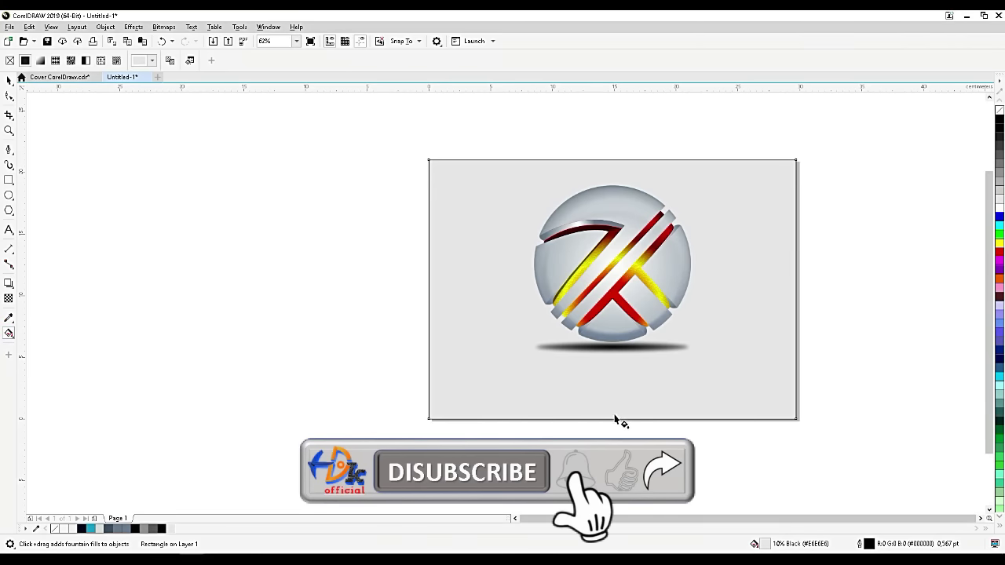
left_click_drag(615, 414, 618, 161)
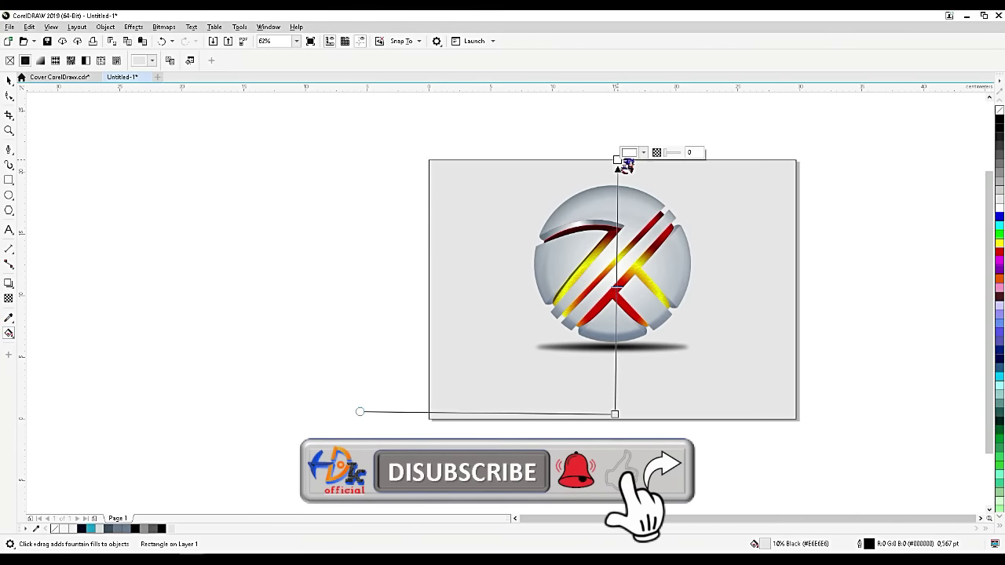
left_click_drag(999, 253, 615, 414)
left_click(614, 414)
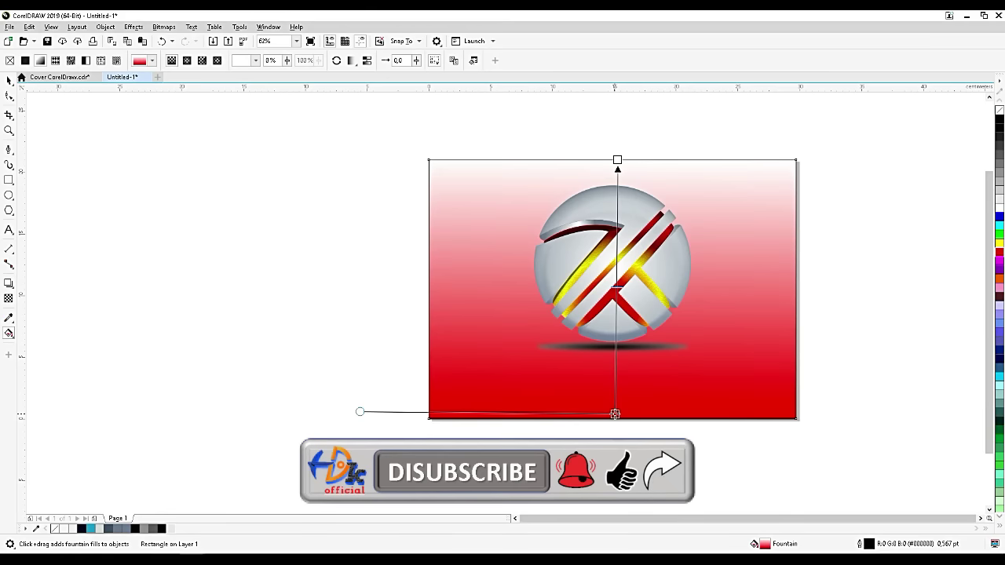
Step: Try blue as the background gradient's lower colour and shades of cyan as its upper colour
left_click_drag(1001, 221, 621, 420)
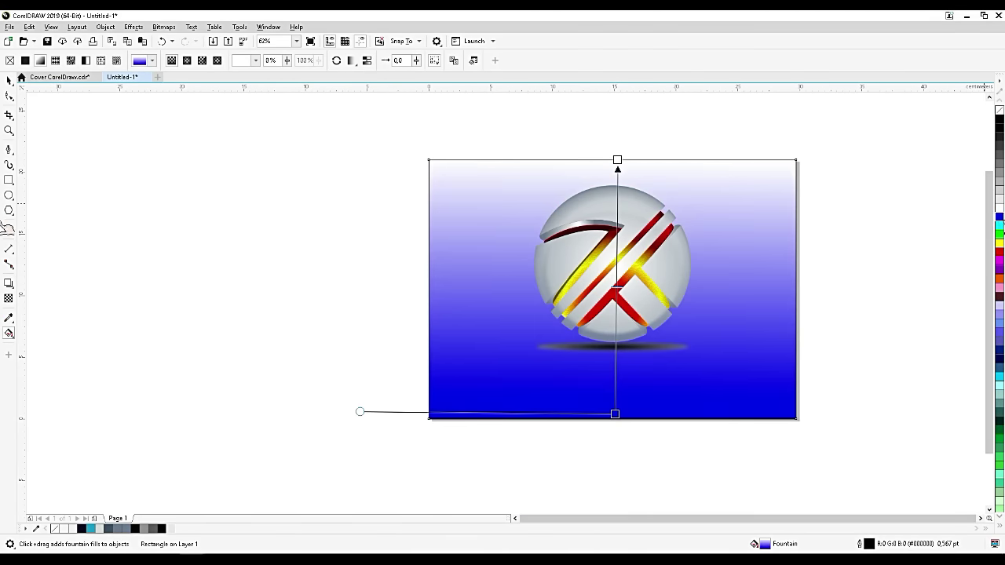
left_click_drag(870, 224, 617, 159)
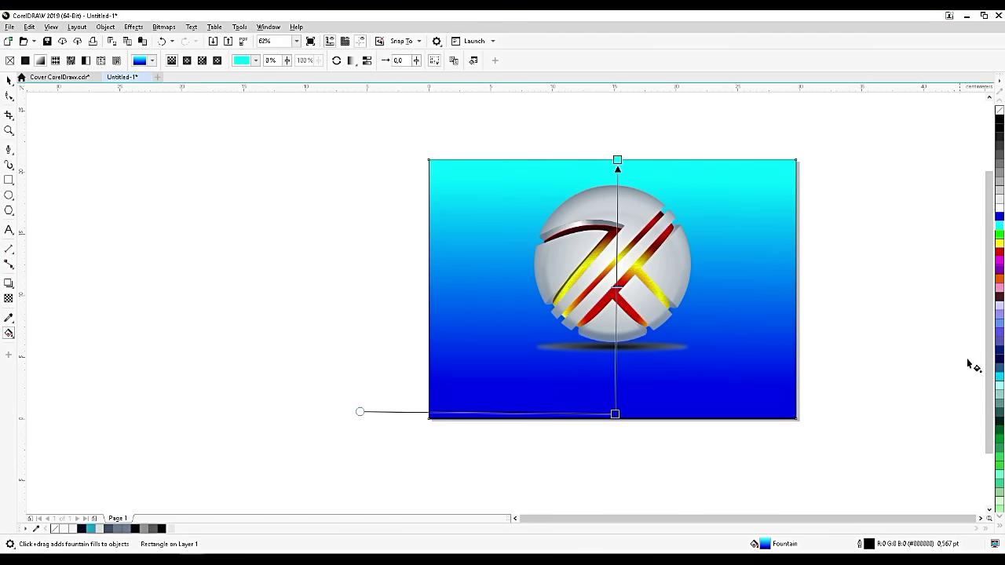
left_click_drag(633, 211, 617, 160)
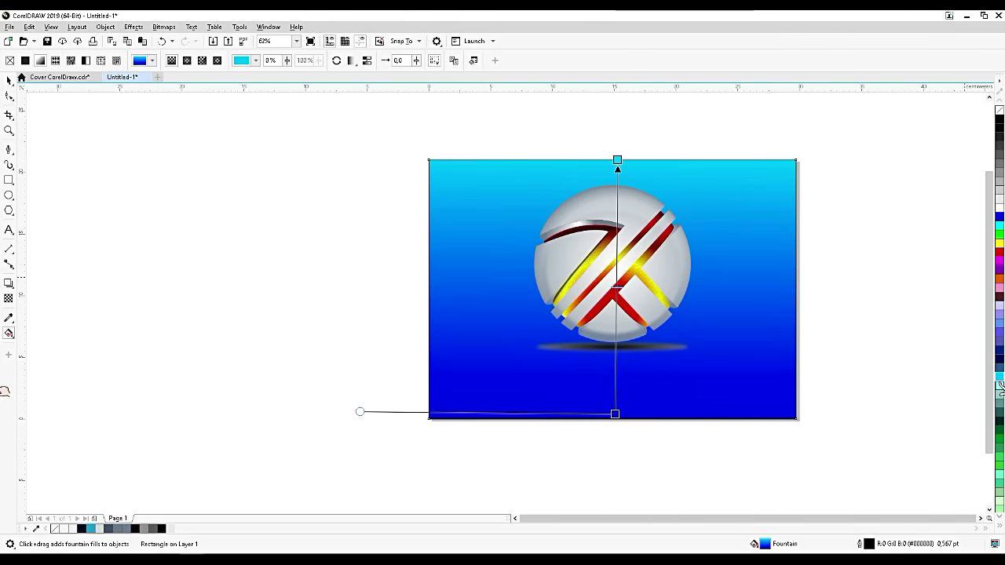
Step: Recolour the background gradient with pale cyan at the bottom and violet-blue at the top, and remove the rectangle's outline
left_click_drag(999, 384, 616, 414)
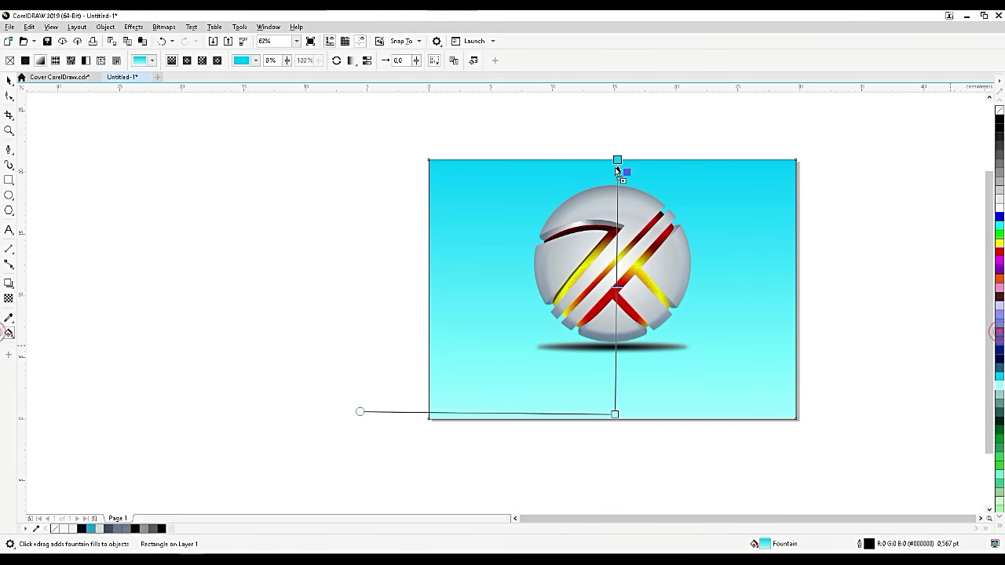
left_click_drag(617, 169, 617, 159)
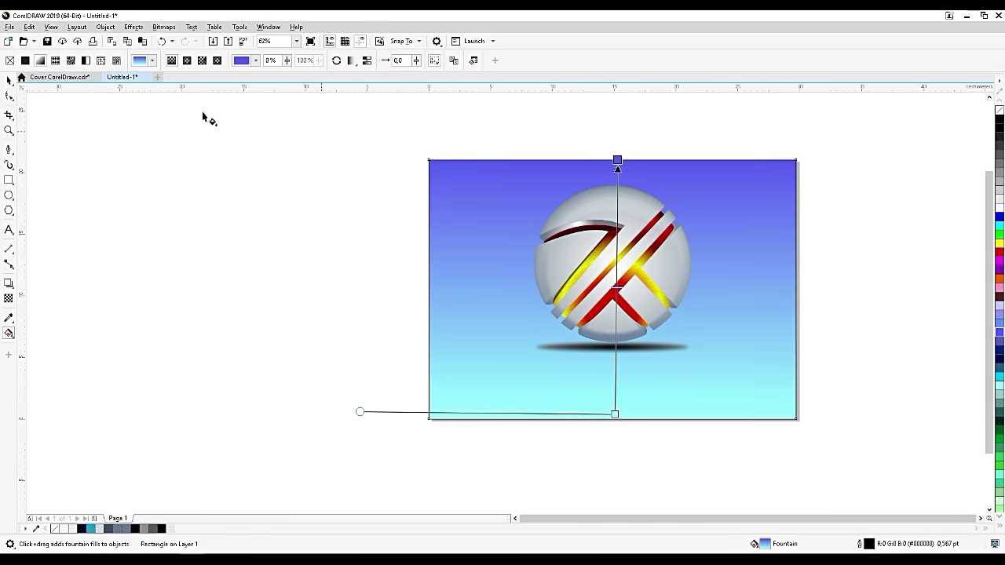
left_click(9, 80)
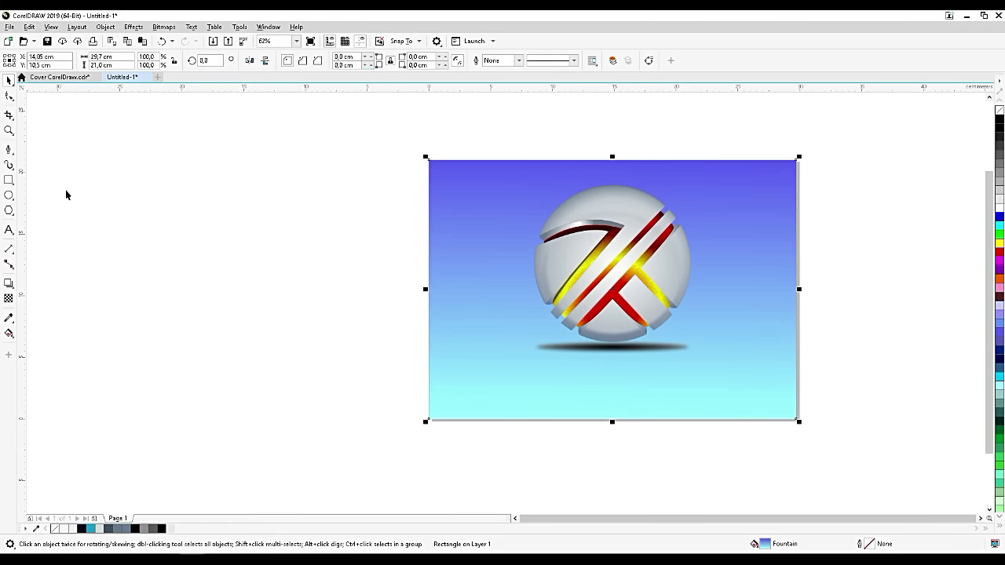
Step: Add the artistic text "LOGO NAME" beside the lower left part of the page
left_click(8, 229)
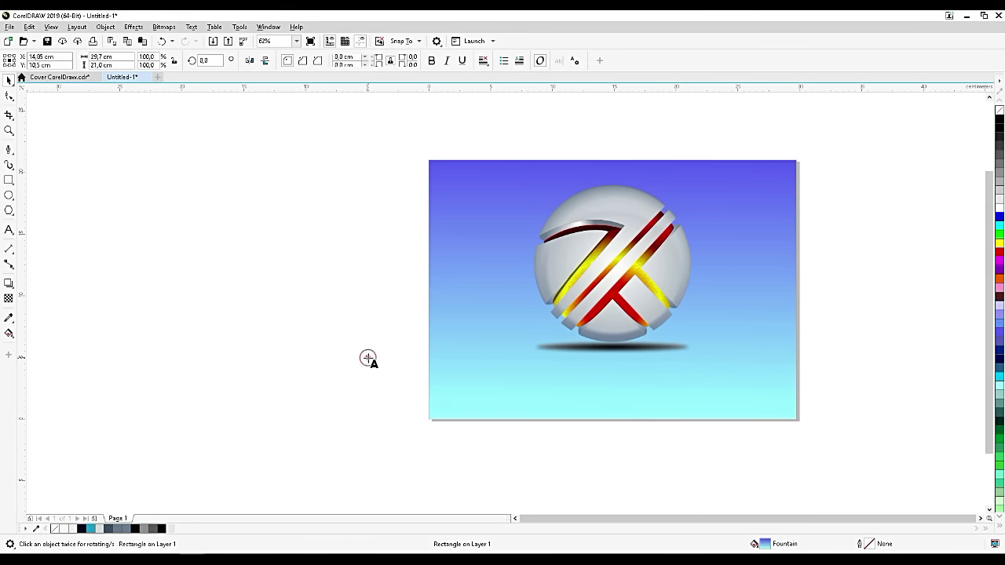
left_click(369, 358)
type("LOGO NAME")
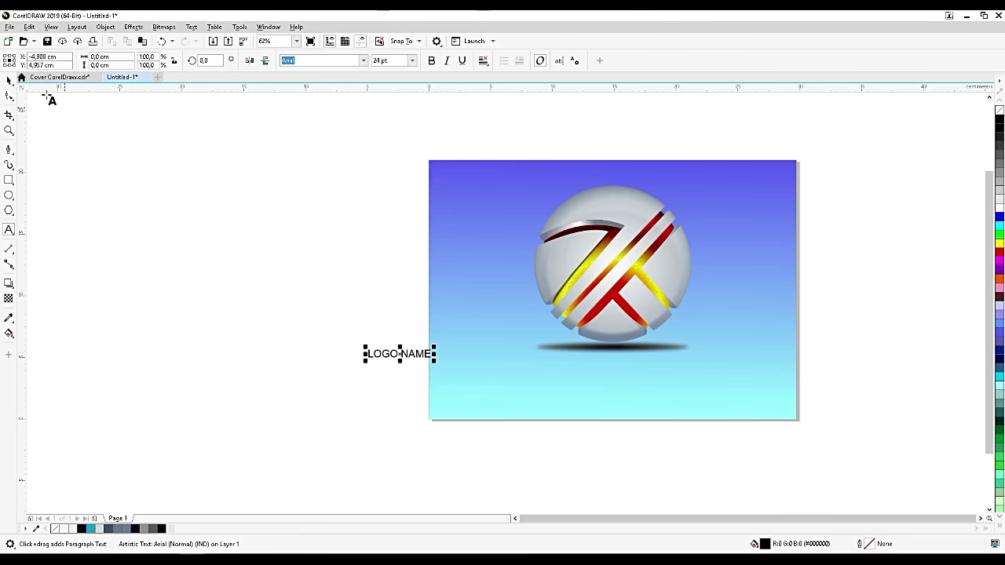
left_click(9, 81)
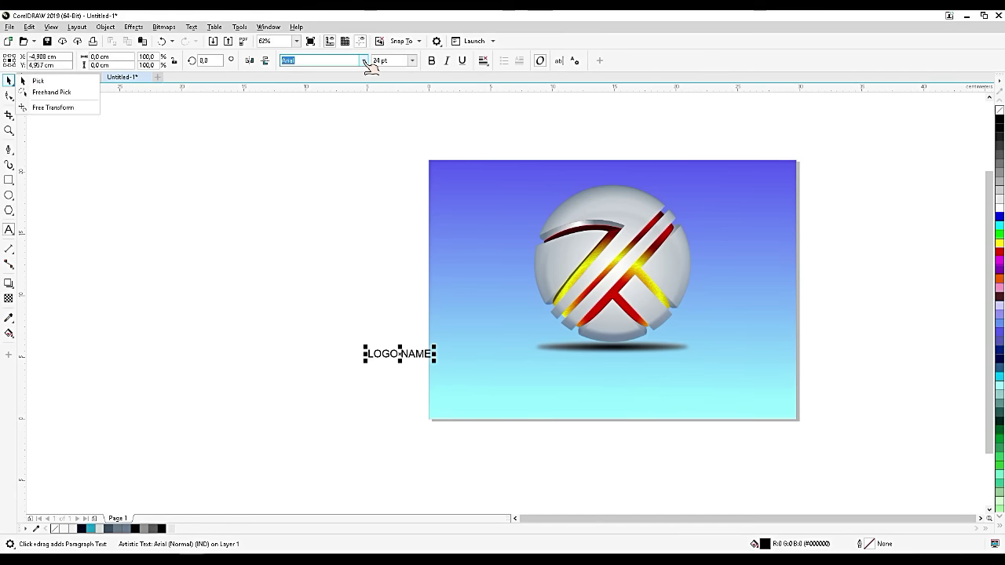
Step: Set the font of the "LOGO NAME" text to Autour One
left_click(363, 61)
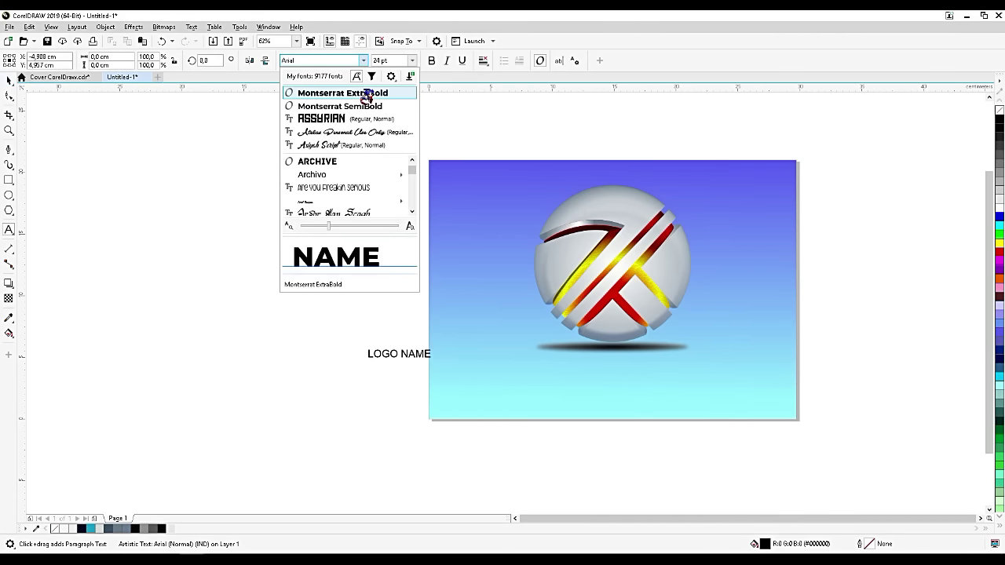
scroll(386, 202, "down", 5)
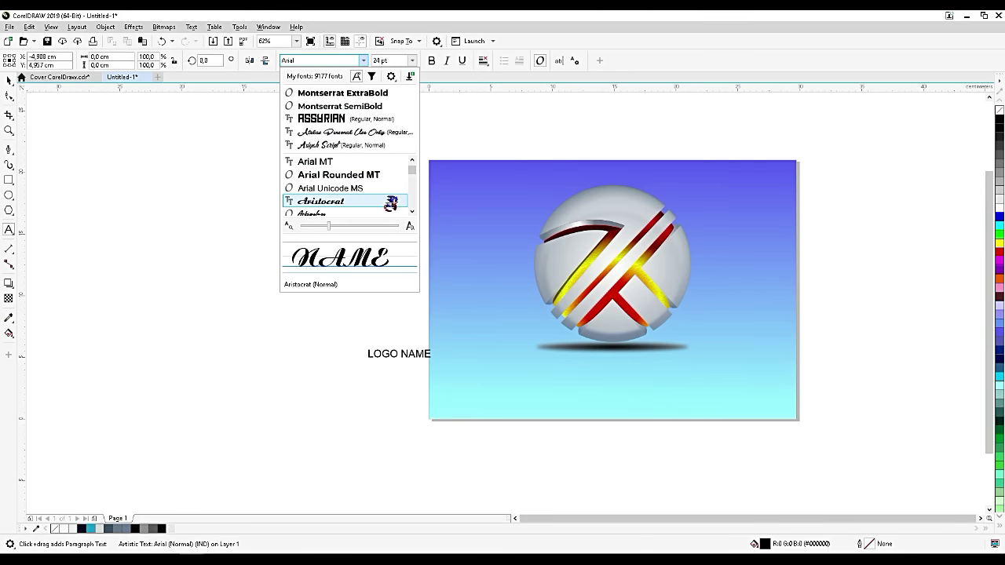
scroll(391, 202, "down", 4)
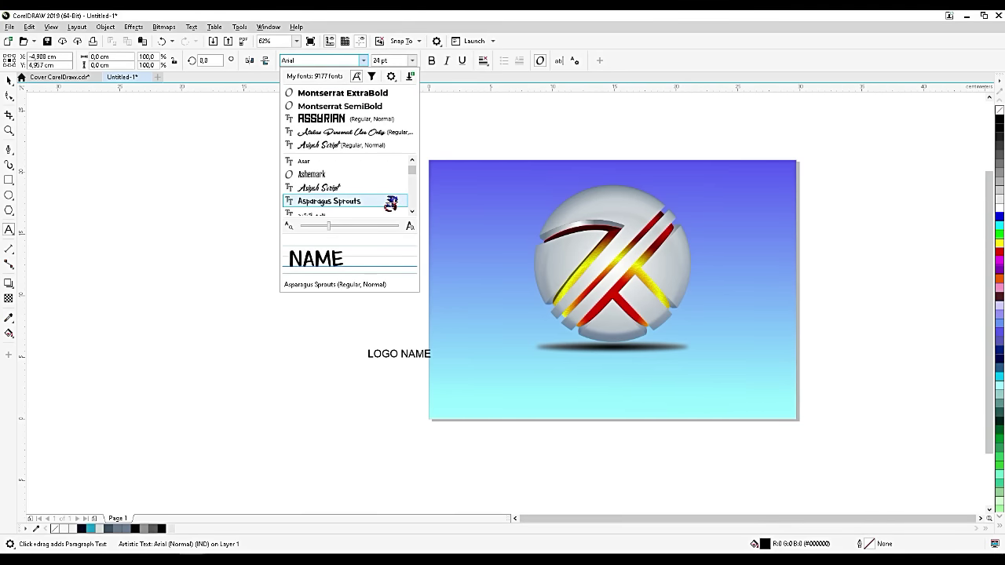
scroll(391, 202, "down", 3)
scroll(391, 203, "down", 4)
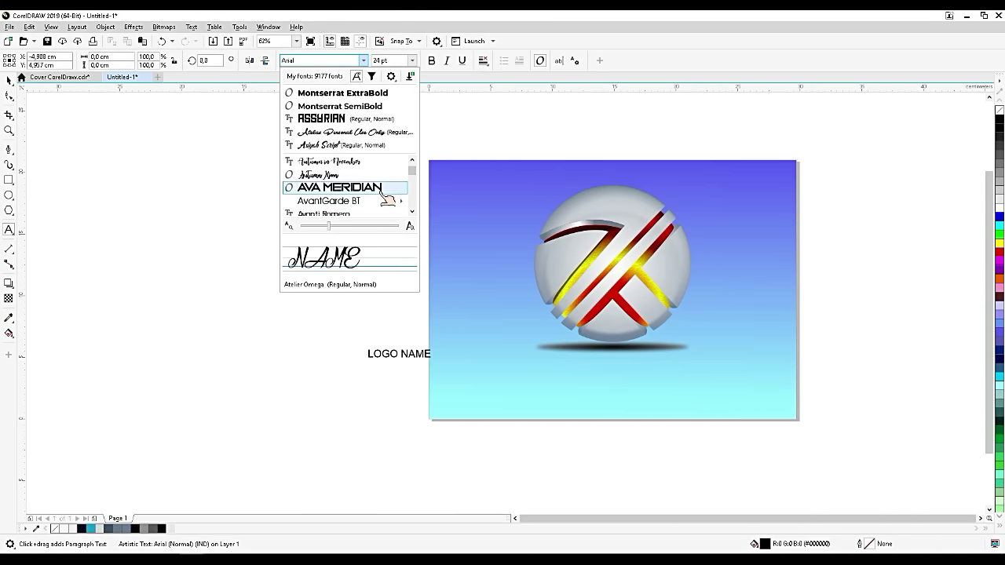
scroll(379, 183, "up", 2)
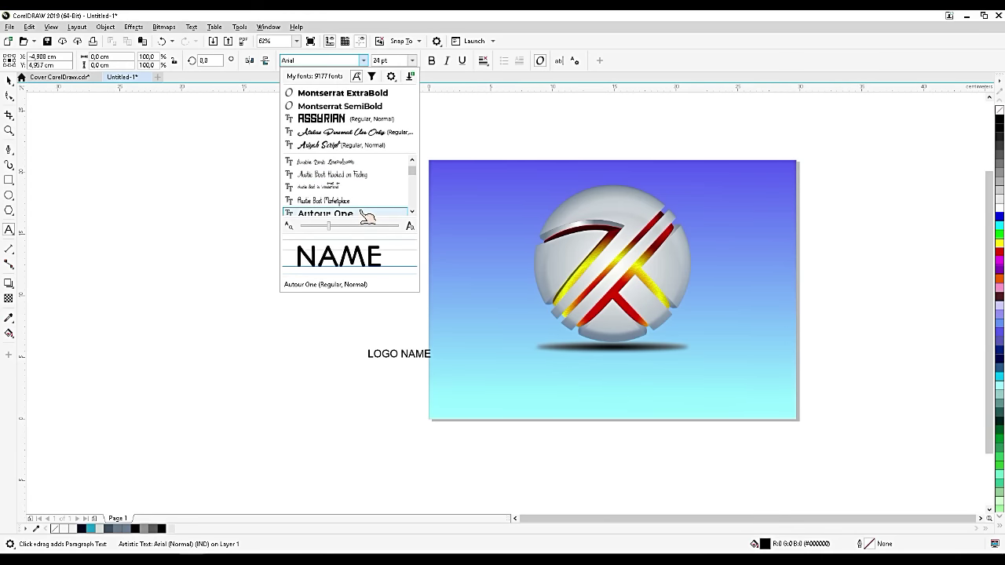
scroll(367, 217, "down", 1)
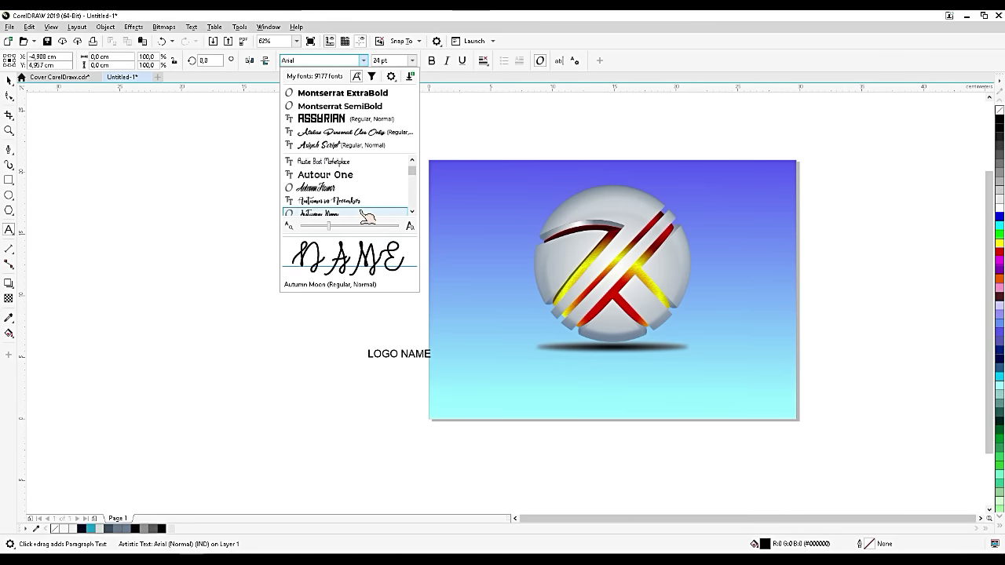
left_click(364, 178)
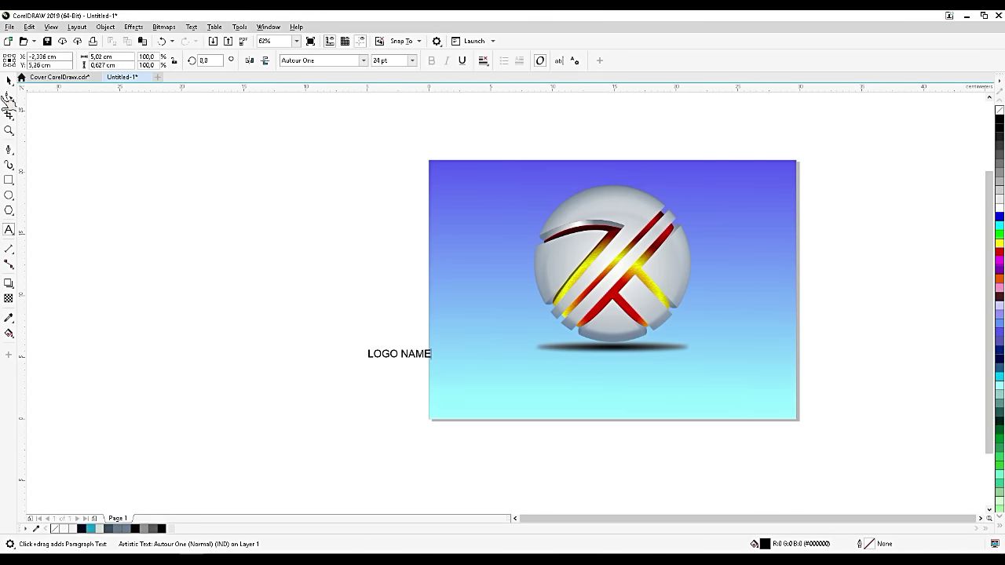
left_click(10, 79)
left_click(363, 60)
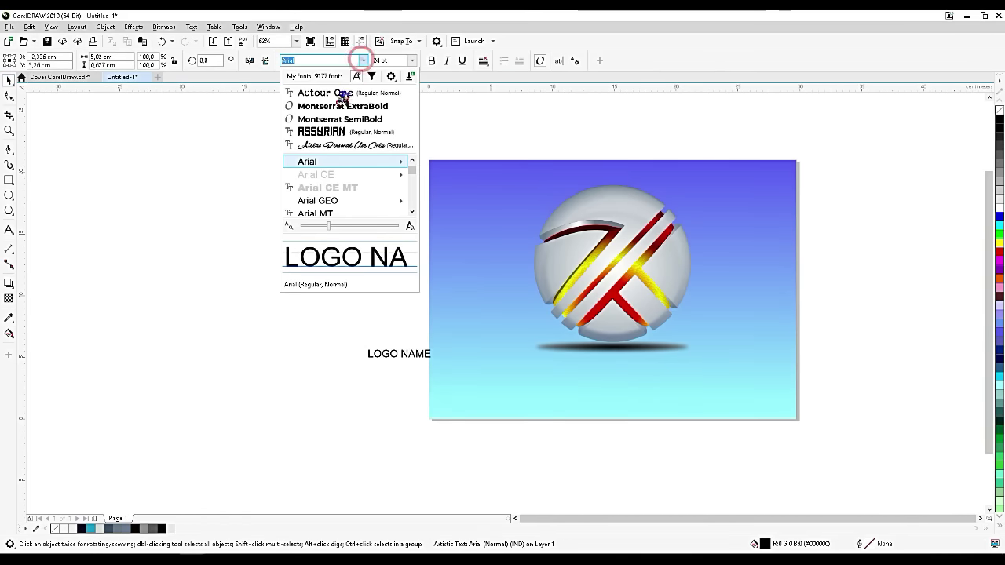
left_click(344, 94)
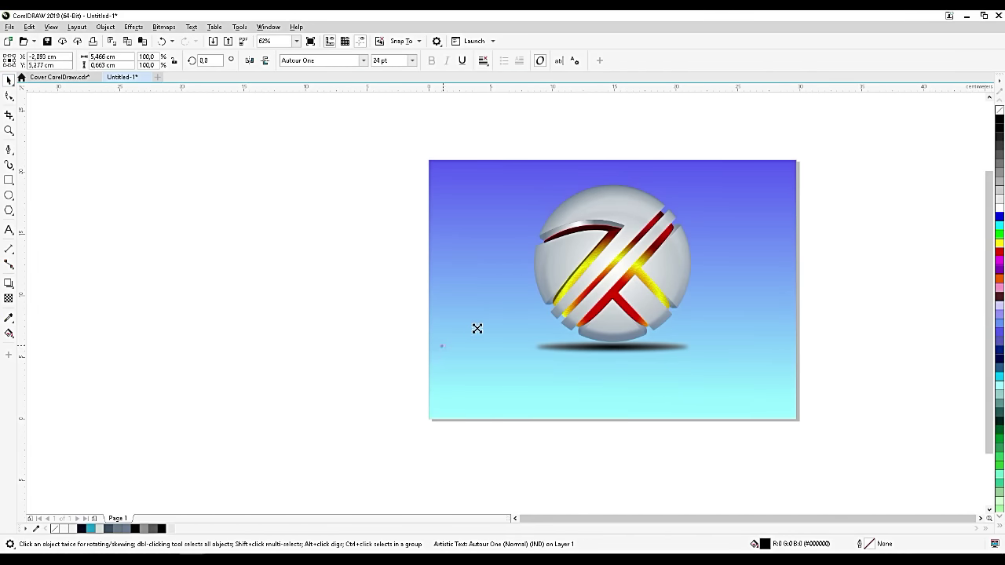
Step: Enlarge the "LOGO NAME" text to about 59 pt and undo the accidental shift of the background rectangle
left_click_drag(477, 328, 450, 354)
left_click(443, 354)
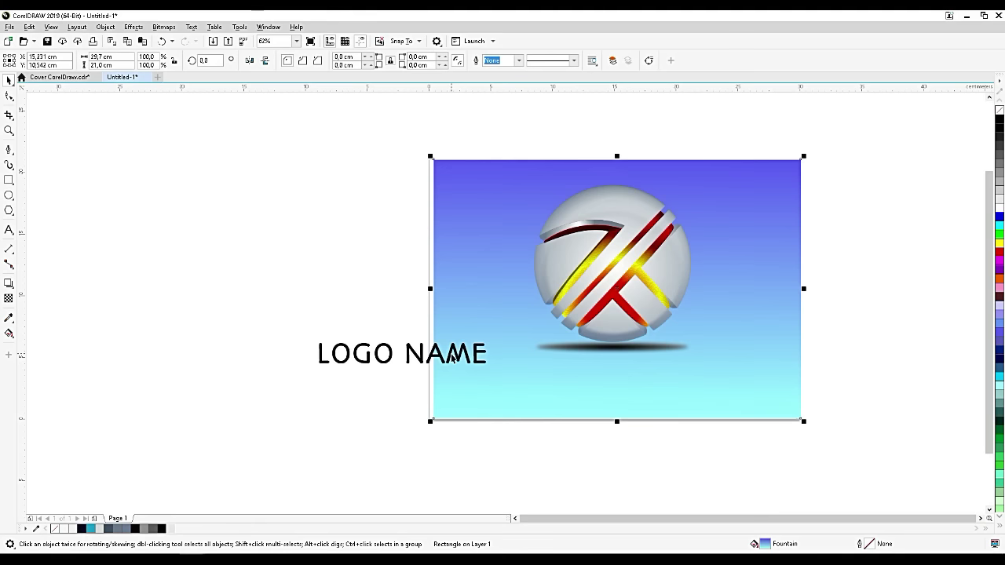
left_click(452, 357)
key("ctrl+z")
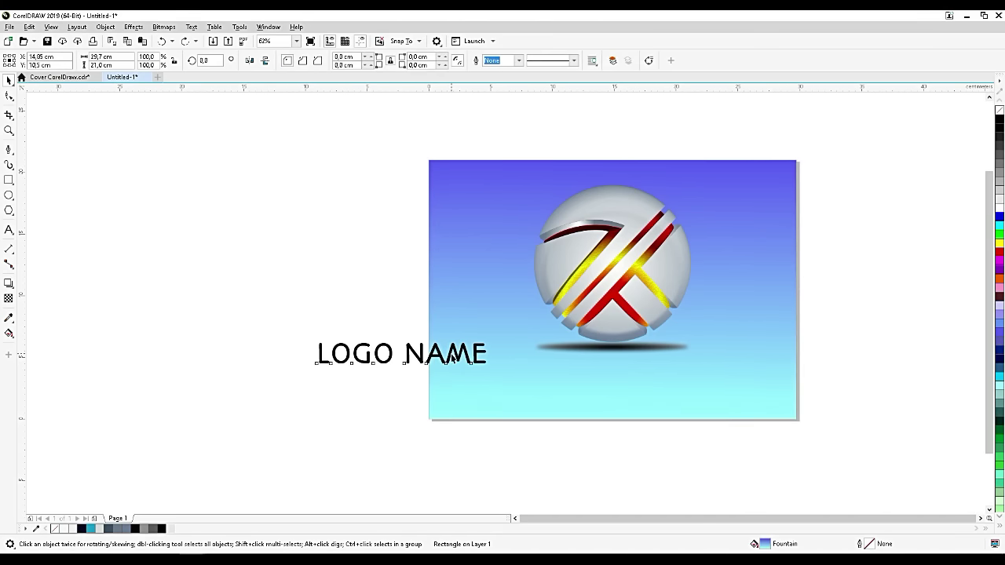
Step: Move the "LOGO NAME" text directly beneath the logo's shadow and scale it down to about 41.5 pt
left_click(454, 354)
left_click_drag(453, 353, 667, 356)
scroll(667, 357, "up", 1)
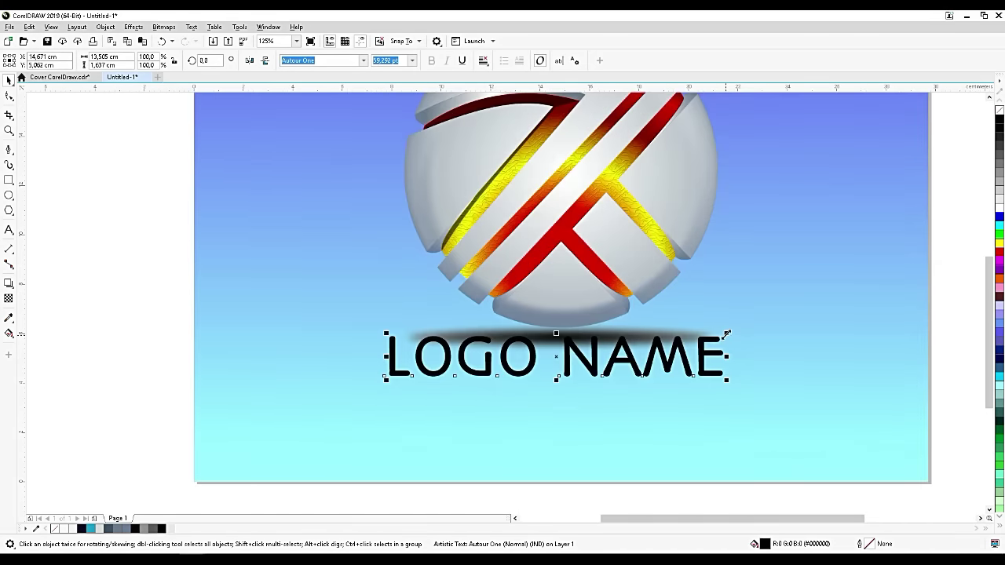
left_click_drag(726, 334, 714, 341)
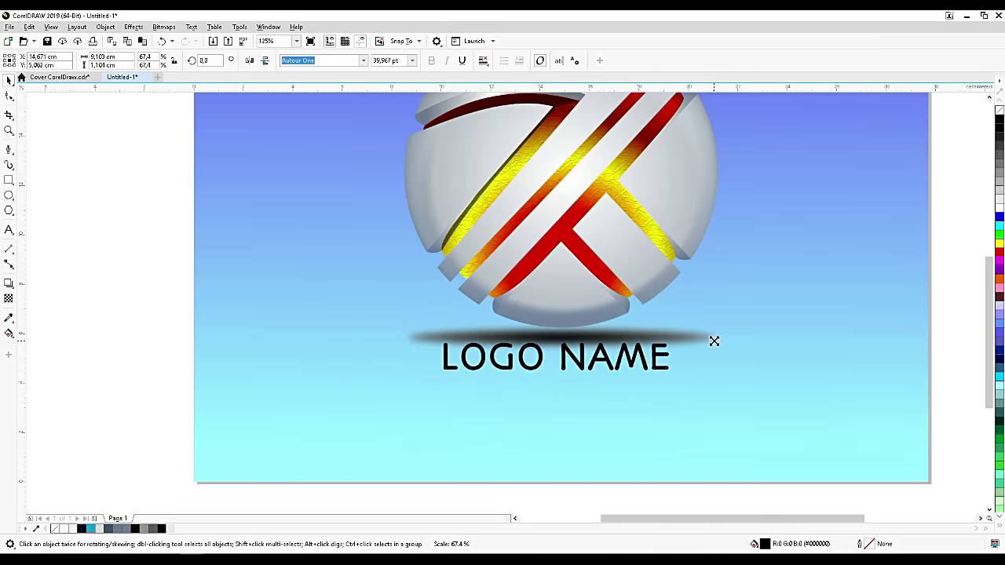
left_click_drag(602, 359, 676, 340)
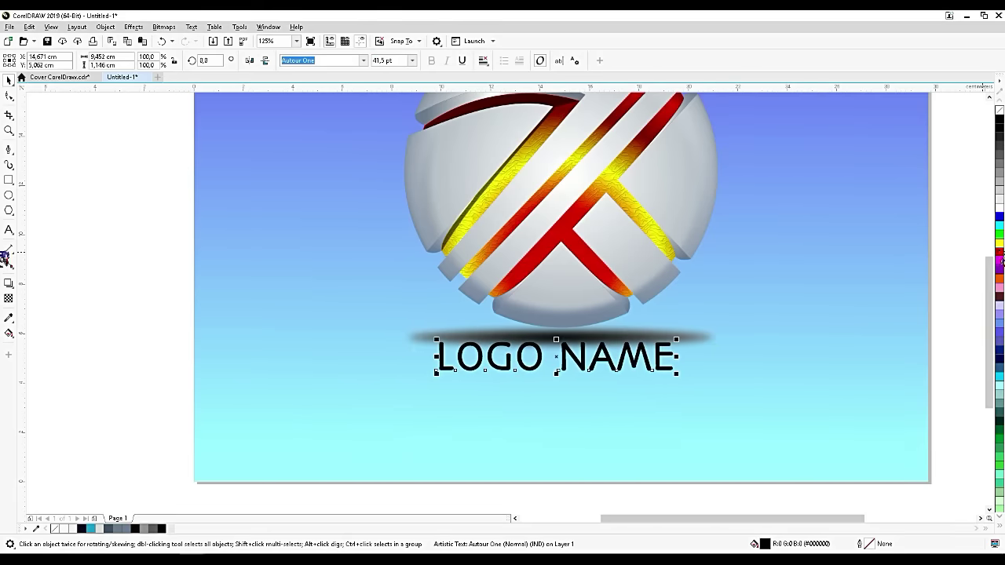
Step: Fill the "LOGO NAME" text red and add a black 2 pt outline behind the fill, with rounded corners and line caps
left_click_drag(1001, 253, 626, 366)
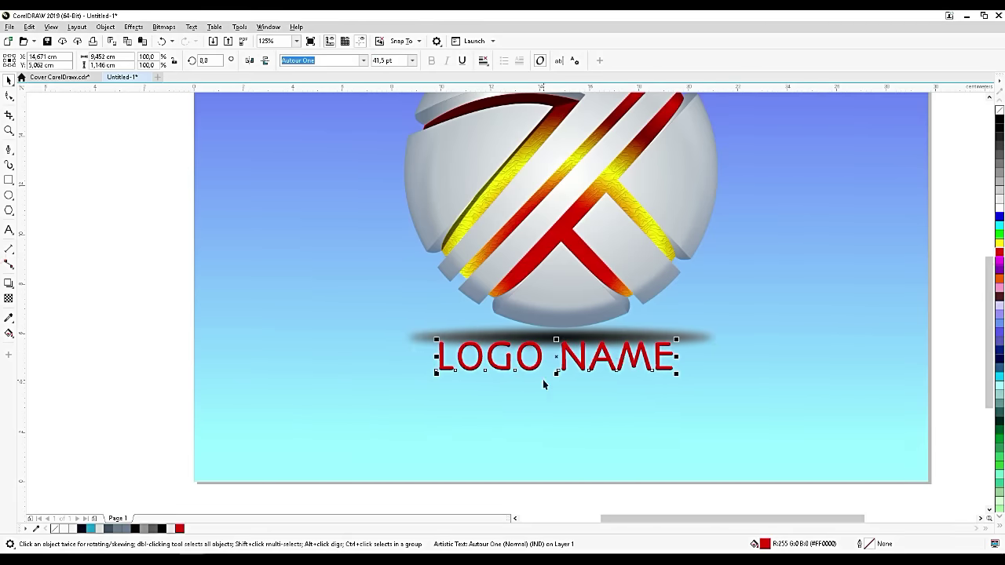
right_click(1001, 120)
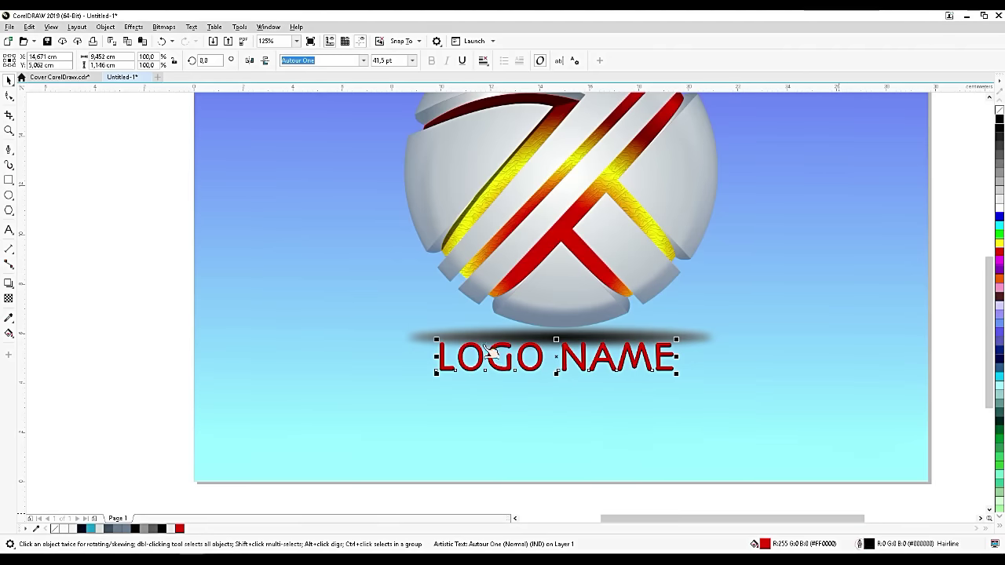
double_click(868, 544)
left_click(422, 308)
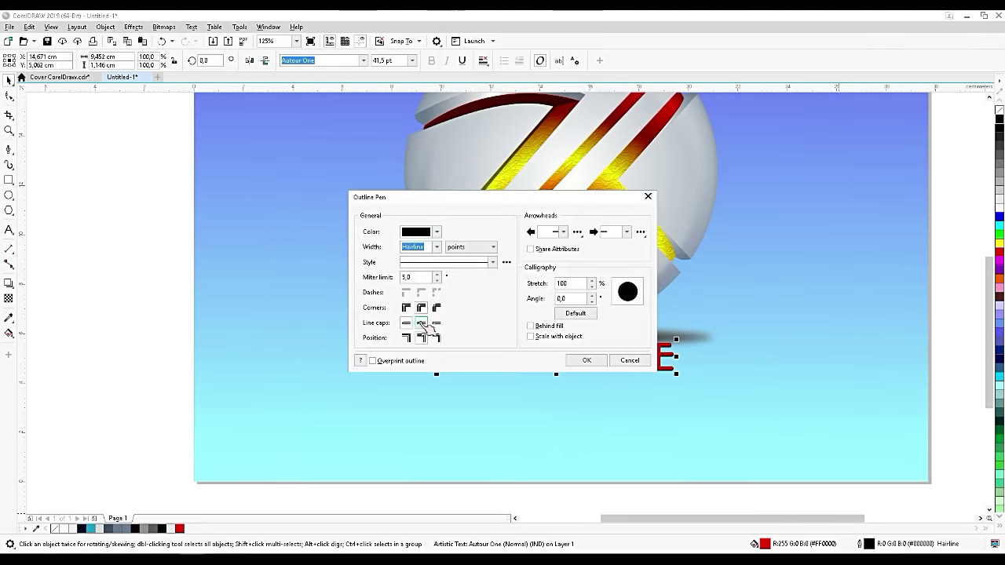
left_click(422, 322)
left_click(531, 325)
left_click(437, 248)
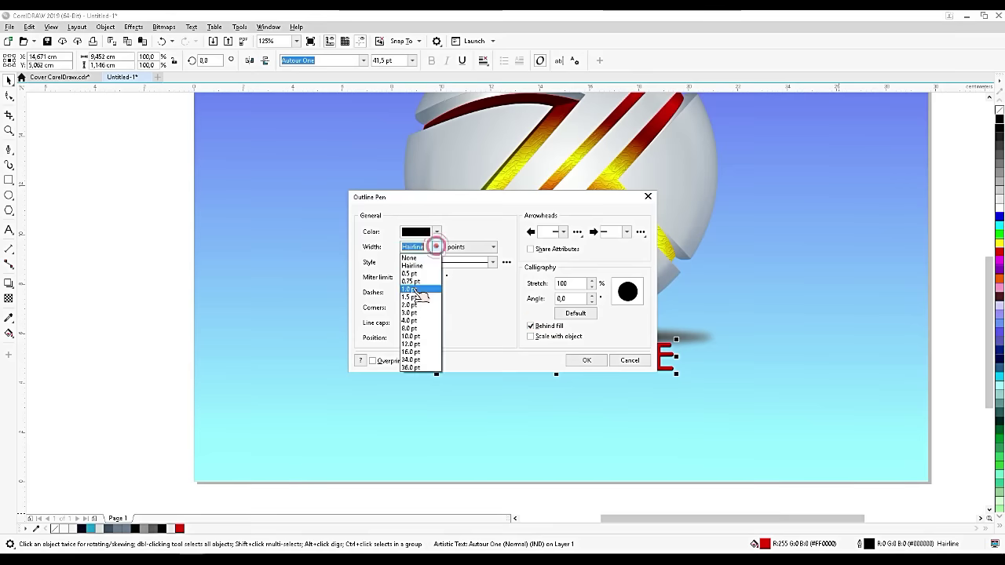
left_click(411, 285)
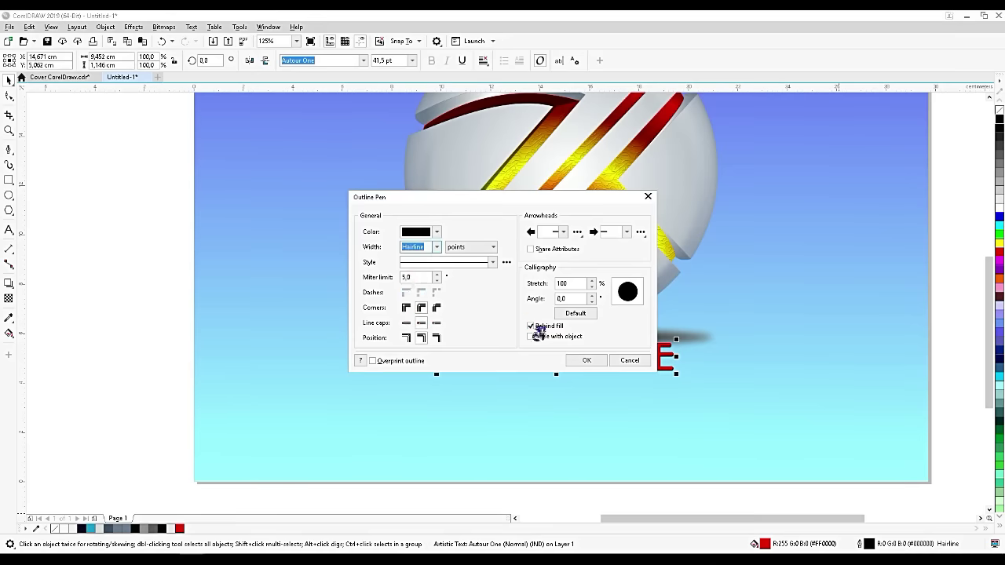
left_click(437, 247)
left_click(421, 309)
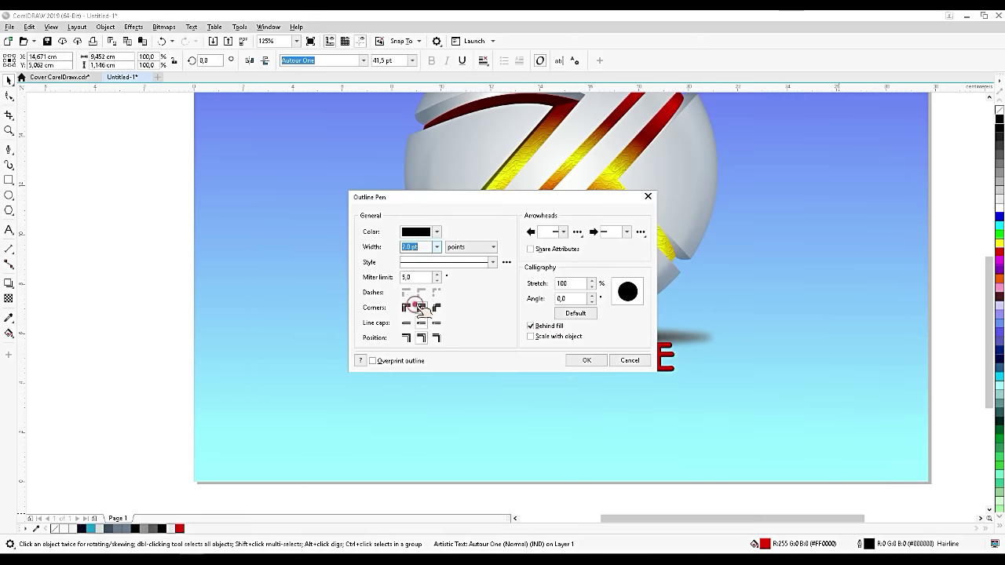
left_click(591, 361)
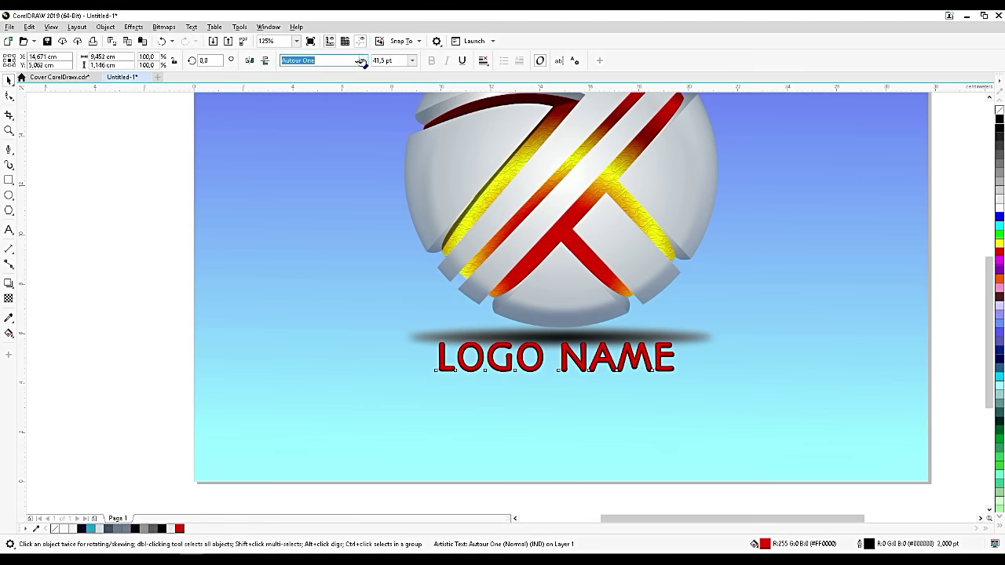
Step: Examine the finished logo, name and background at 100% zoom with nothing selected
left_click(294, 42)
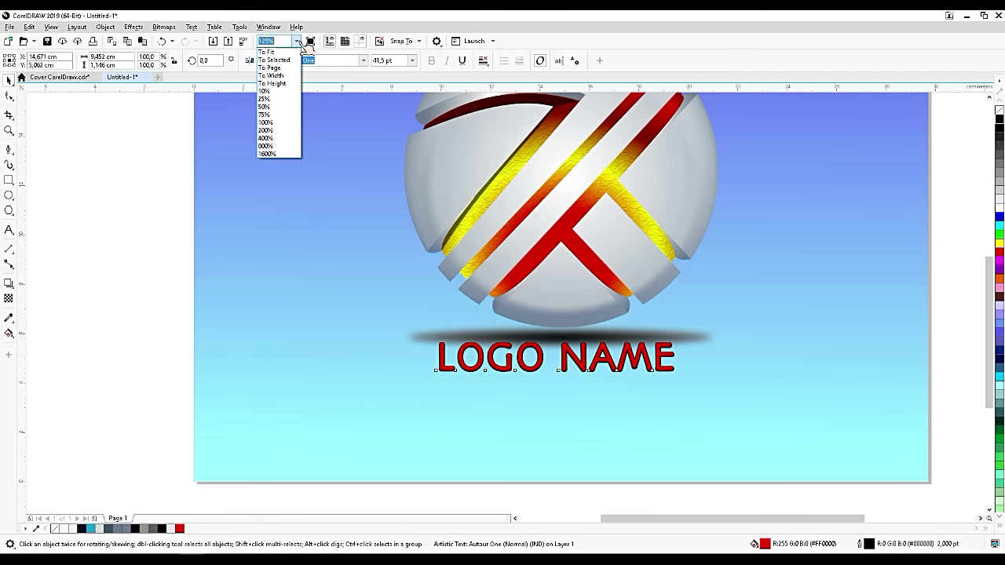
left_click(270, 124)
left_click(991, 96)
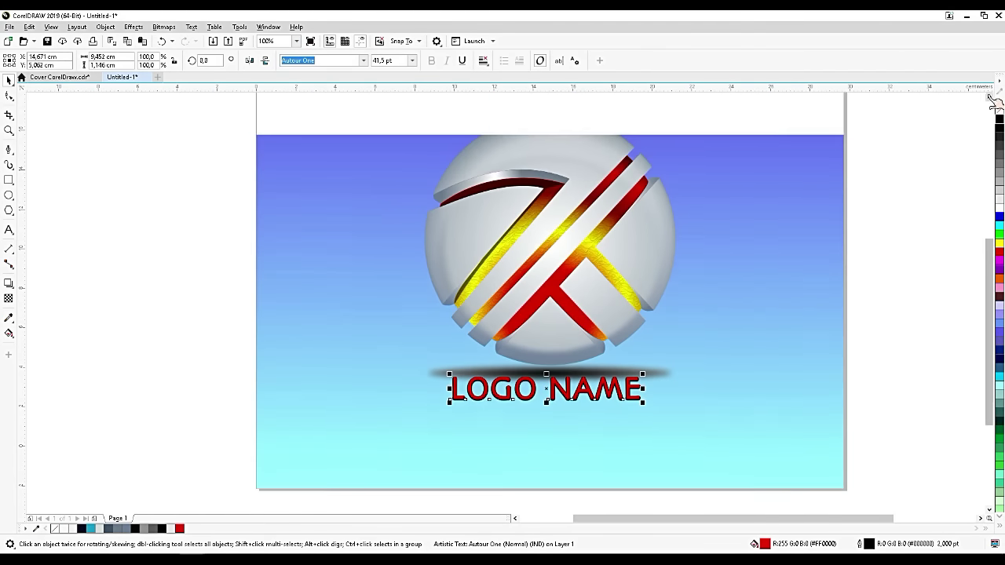
left_click(990, 95)
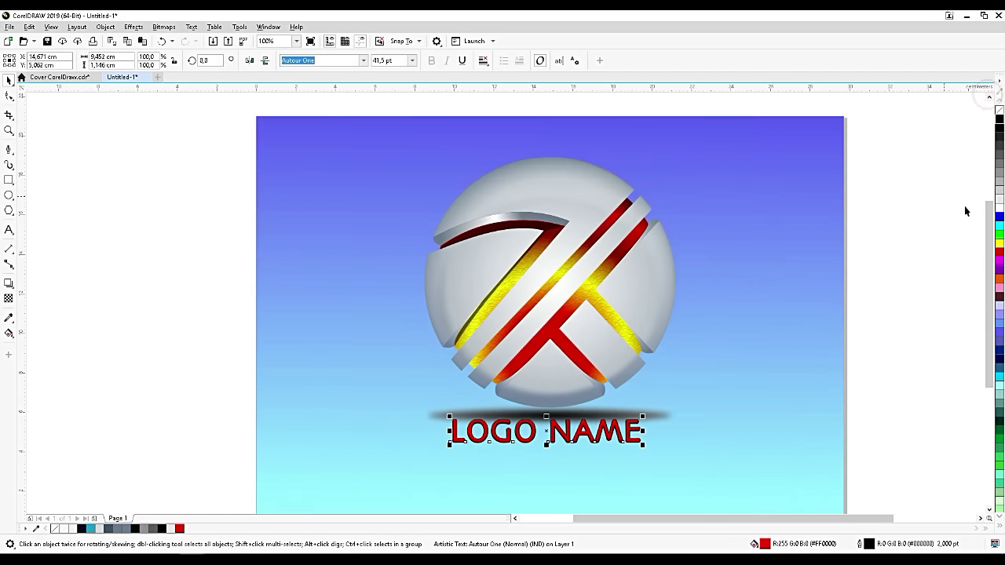
left_click_drag(992, 318, 991, 326)
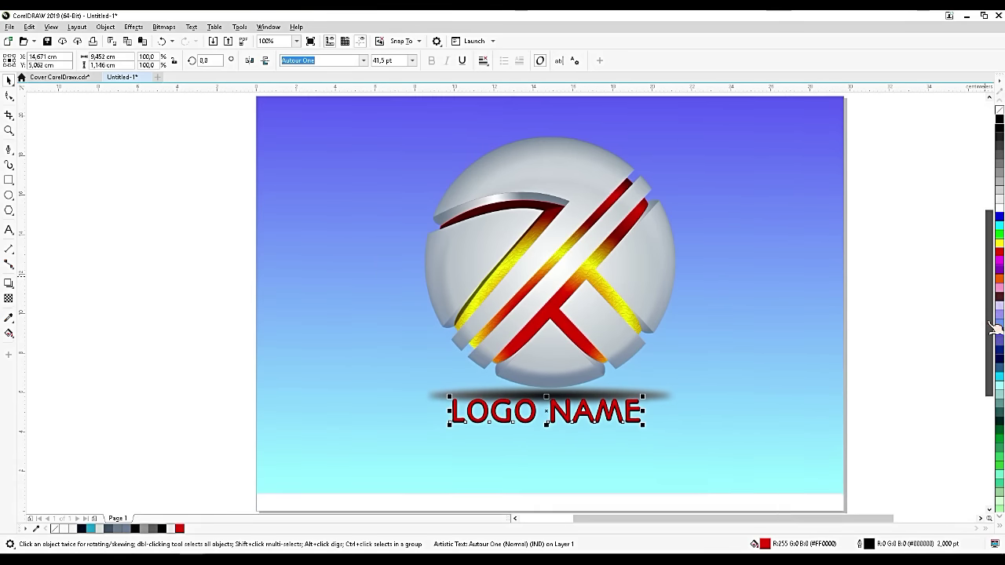
left_click(947, 281)
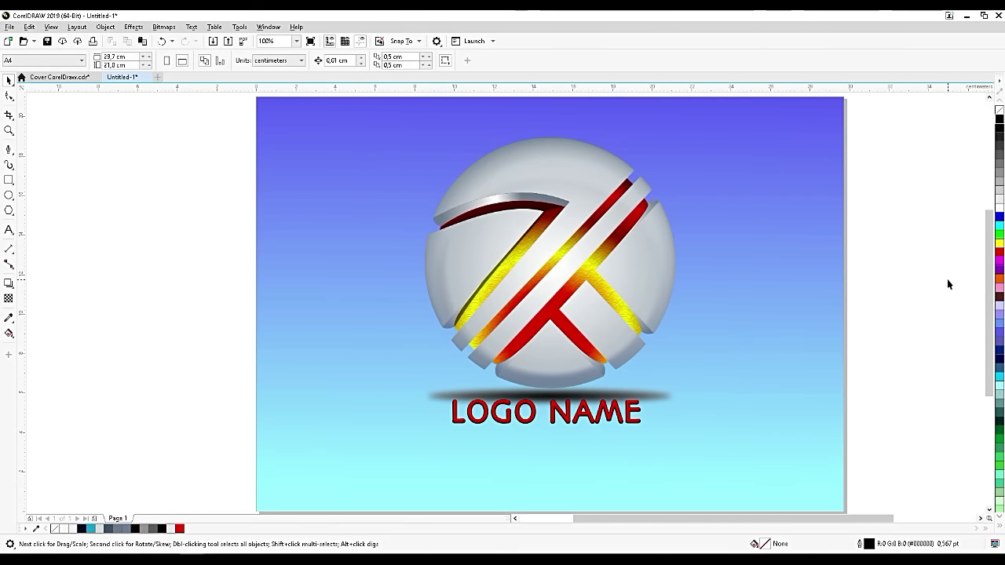